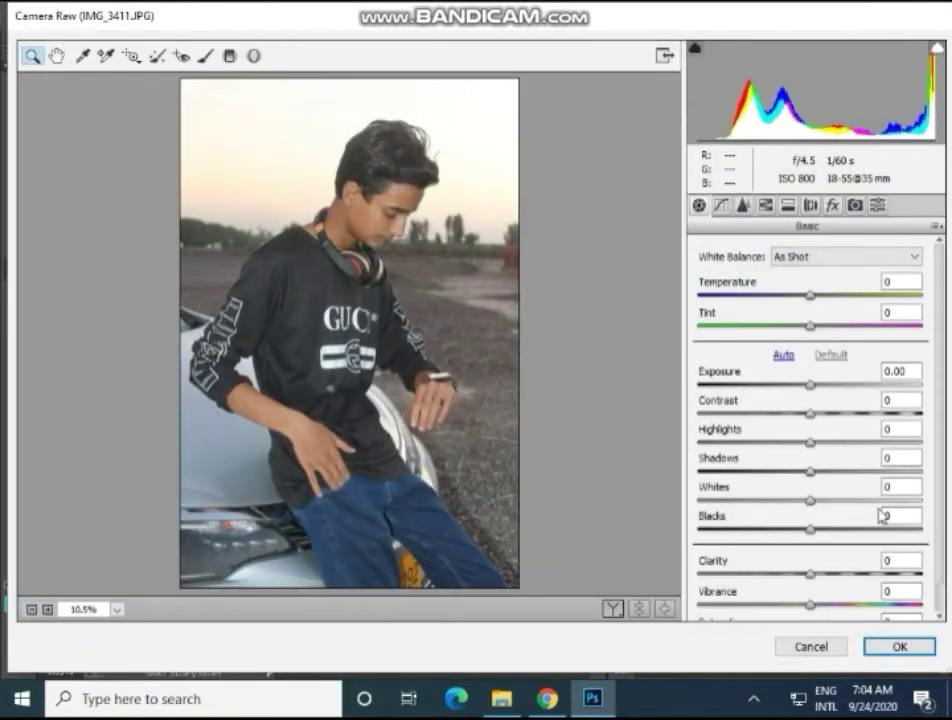
- In Camera Raw, lift Shadows to +47 and raise the Whites slider to brighten the photo
mouse_move(810, 500)
mouse_down()
mouse_move(836, 500)
mouse_move(835, 471)
mouse_move(862, 471)
mouse_move(880, 501)
mouse_move(803, 500)
mouse_move(867, 500)
mouse_move(822, 526)
mouse_move(831, 531)
mouse_up()
- Apply the Camera Raw adjustments and zoom in to 100% on the boy's face
click(884, 643)
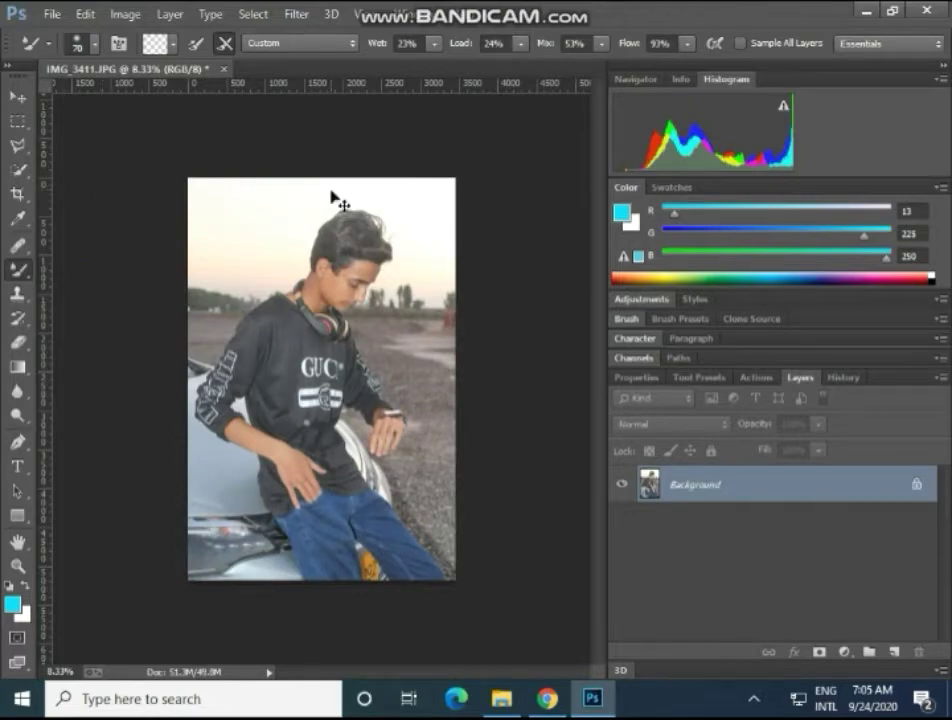
key(ctrl+plus)
key(ctrl+plus)
key(ctrl+plus)
key(ctrl+plus)
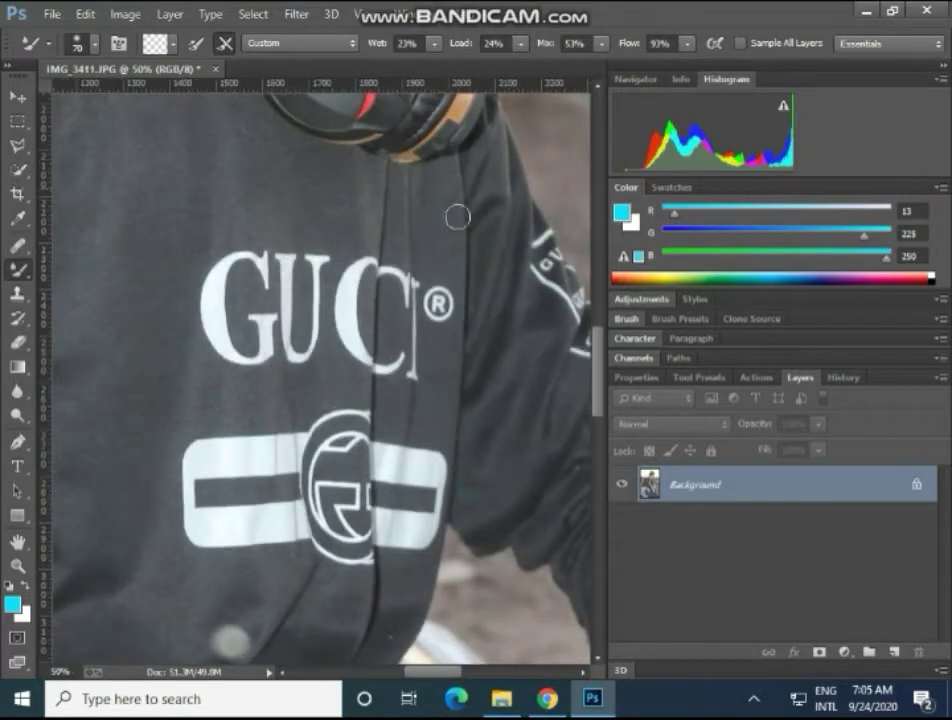
drag(600, 330, 590, 252)
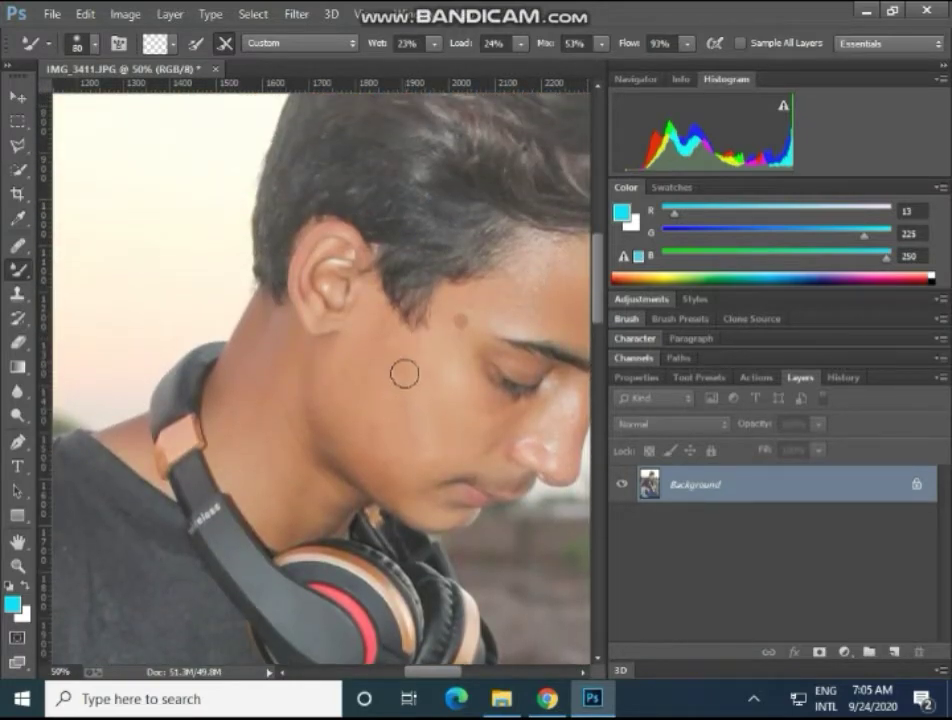
drag(435, 678, 456, 678)
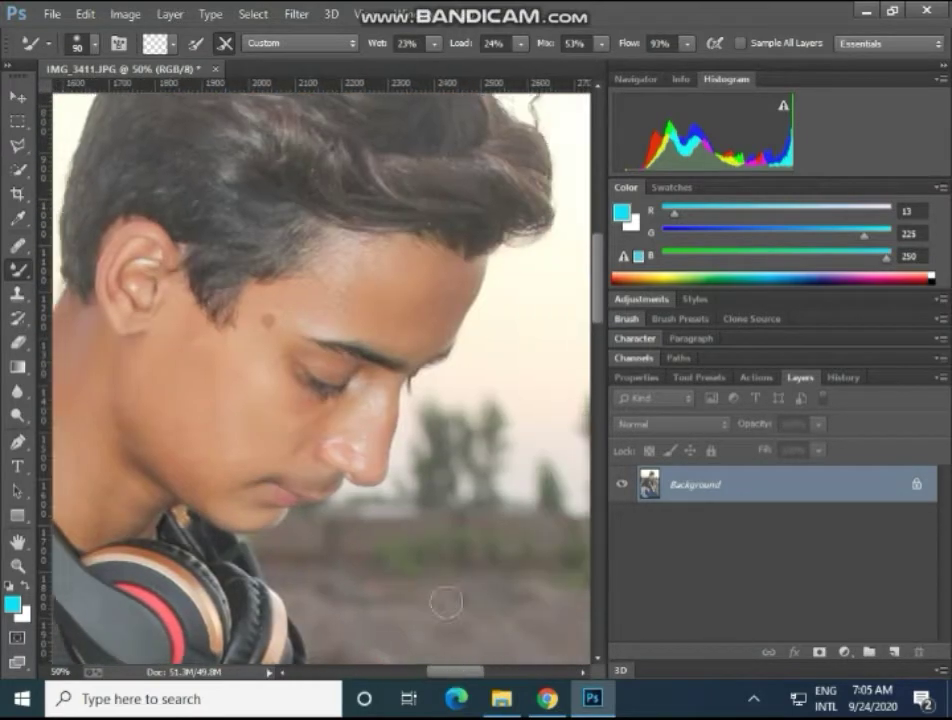
key(ctrl+plus)
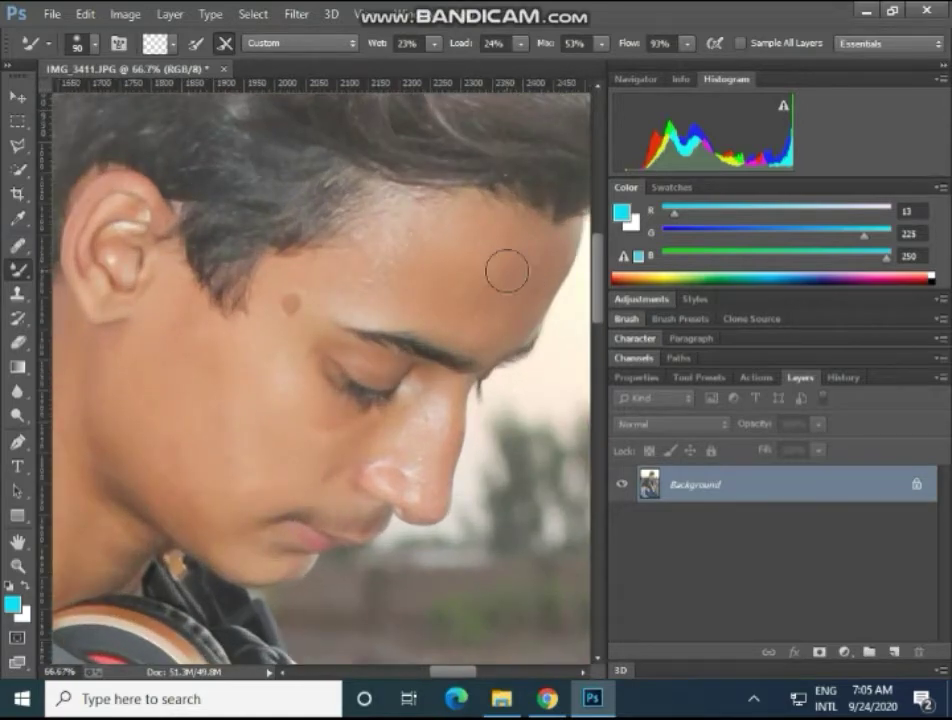
key(ctrl+plus)
scroll(507, 271, up, 3)
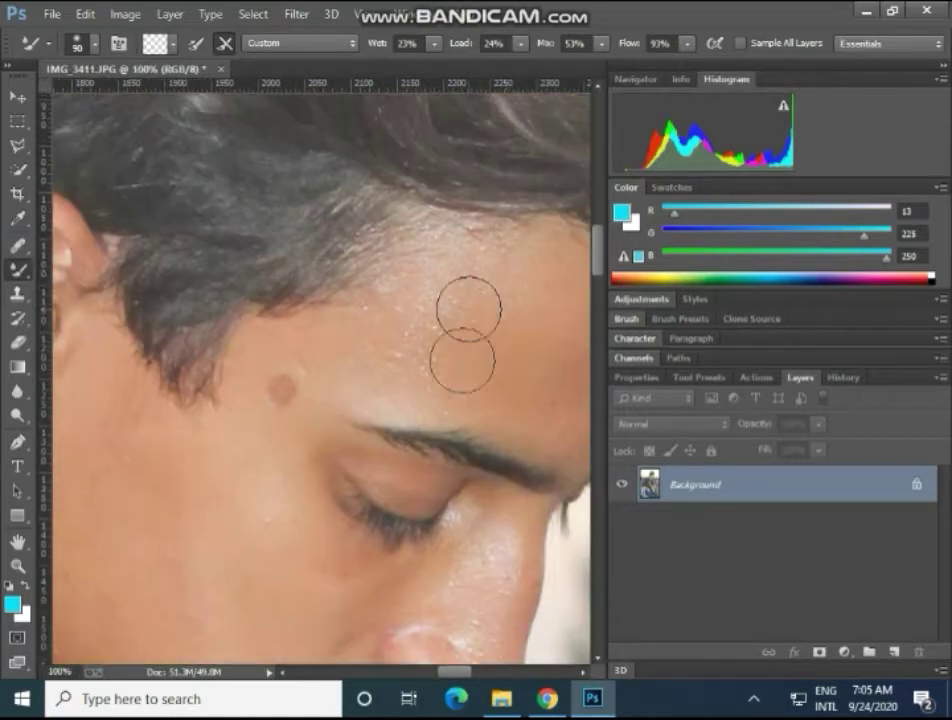
drag(455, 676, 461, 676)
scroll(521, 372, up, 2)
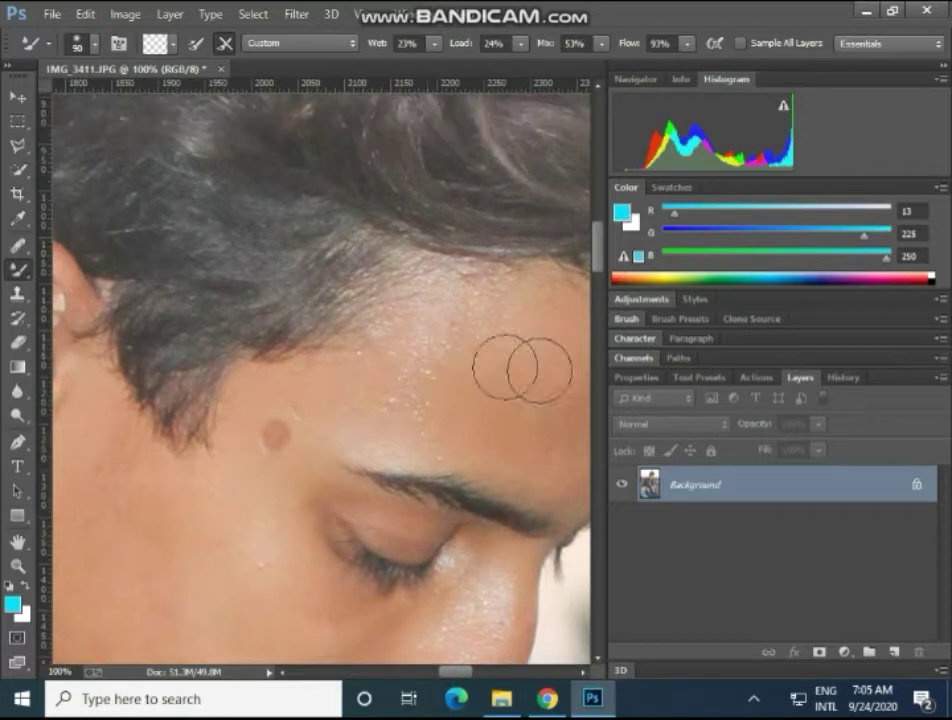
scroll(518, 370, up, 2)
- With a smaller Mixer Brush, blend away the sweat specks on the forehead and above the brow
key(bracketleft)
key(bracketleft)
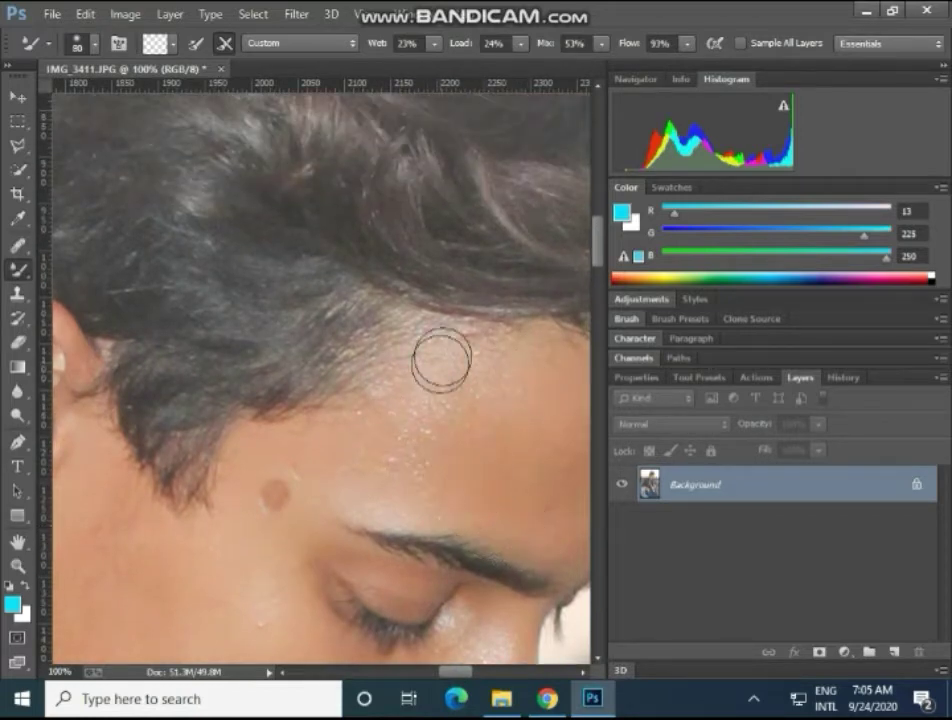
click(453, 346)
mouse_move(443, 416)
mouse_down()
mouse_move(404, 463)
mouse_move(446, 372)
mouse_move(361, 495)
mouse_move(381, 446)
mouse_up()
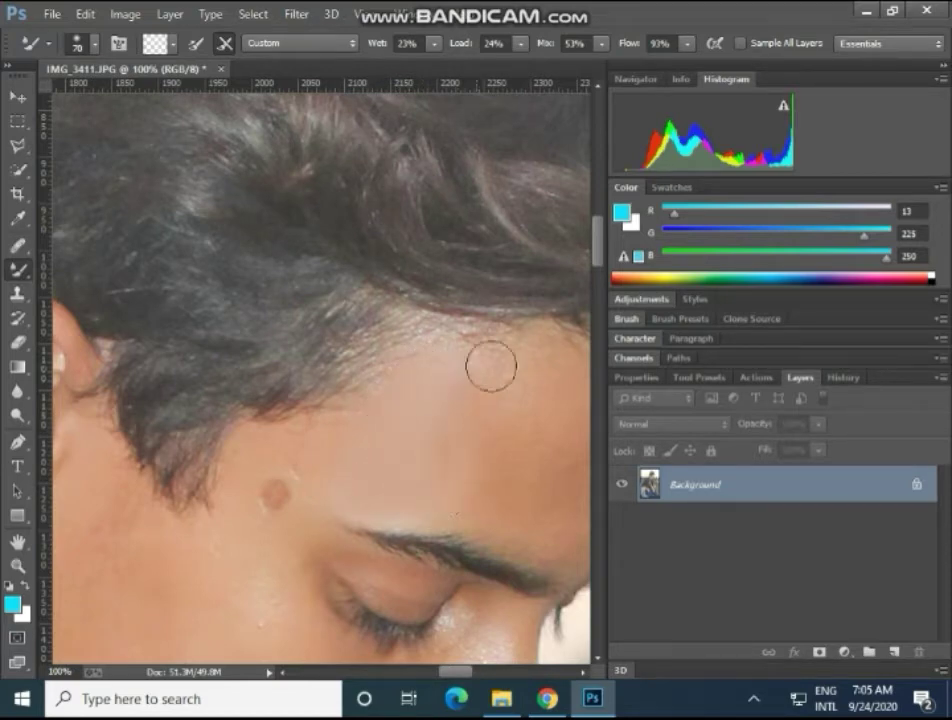
drag(447, 375, 419, 495)
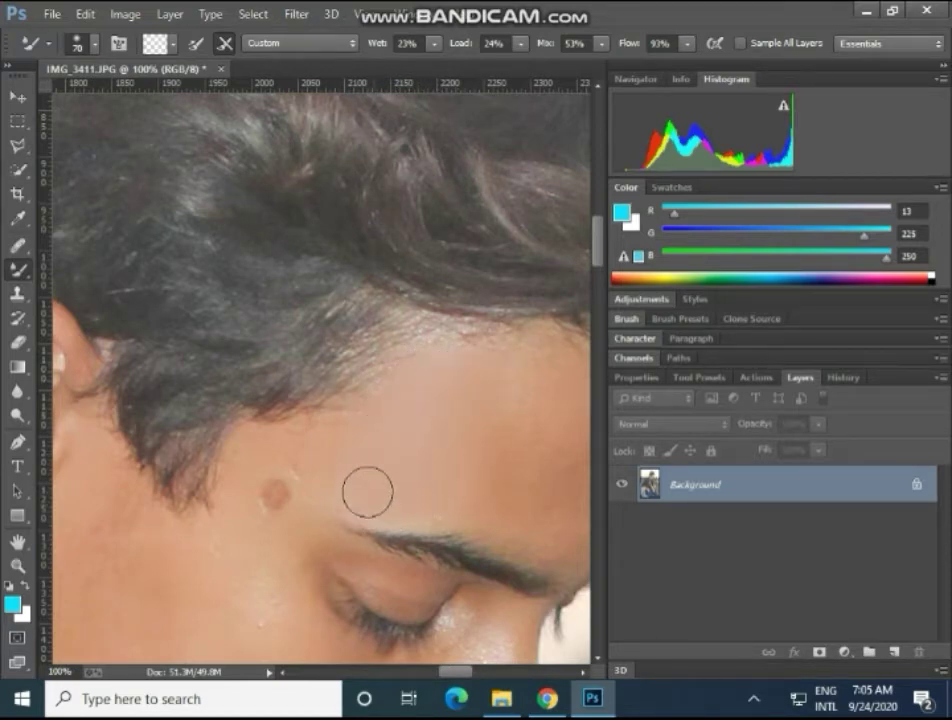
drag(452, 668, 465, 671)
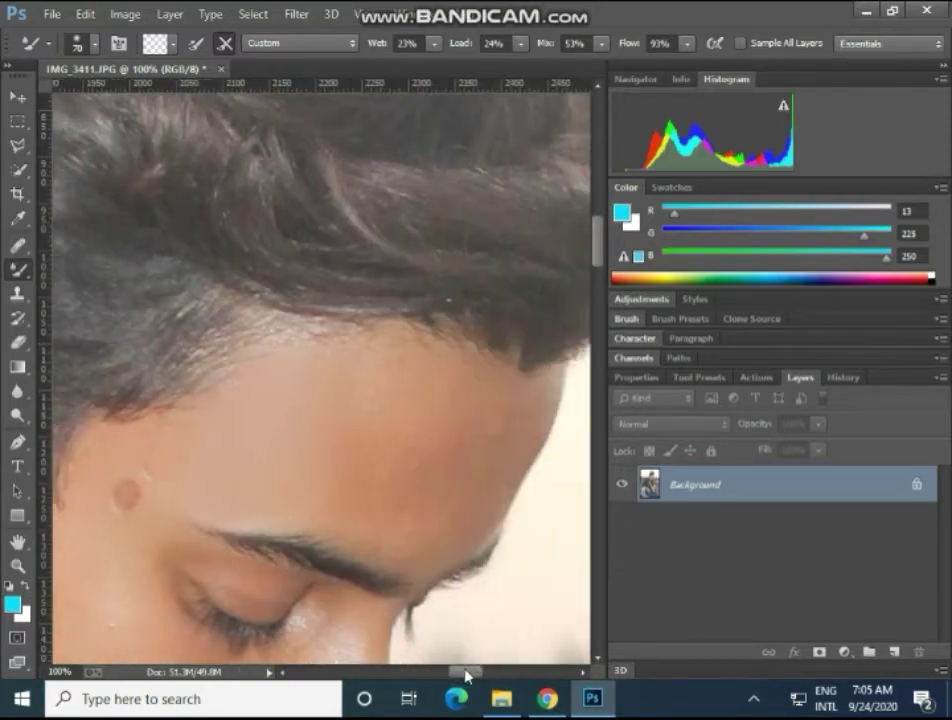
- Smooth the forehead skin further along the hairline with a larger brush
key(bracketright)
key(bracketright)
mouse_move(277, 469)
mouse_down()
mouse_move(336, 365)
mouse_move(283, 480)
mouse_move(268, 404)
mouse_move(308, 528)
mouse_up()
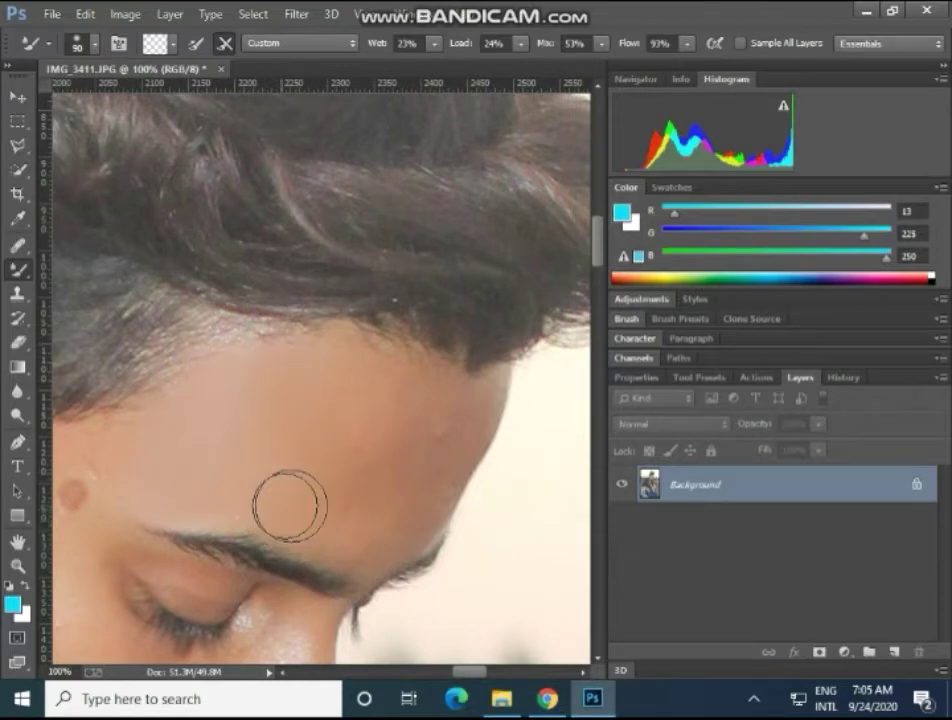
key(bracketright)
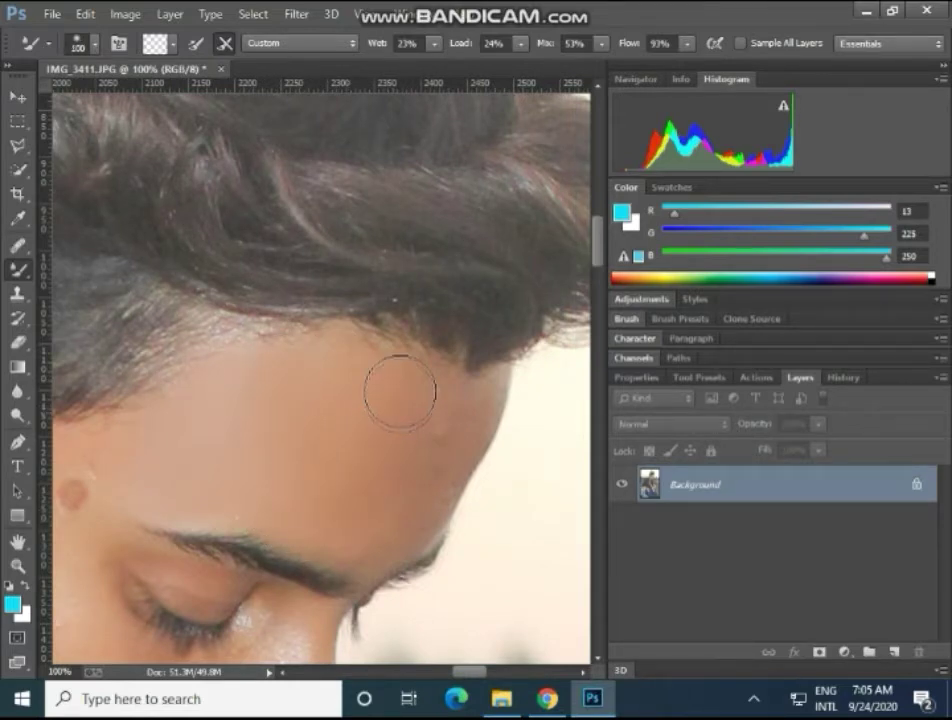
key(bracketleft)
key(bracketleft)
key(bracketleft)
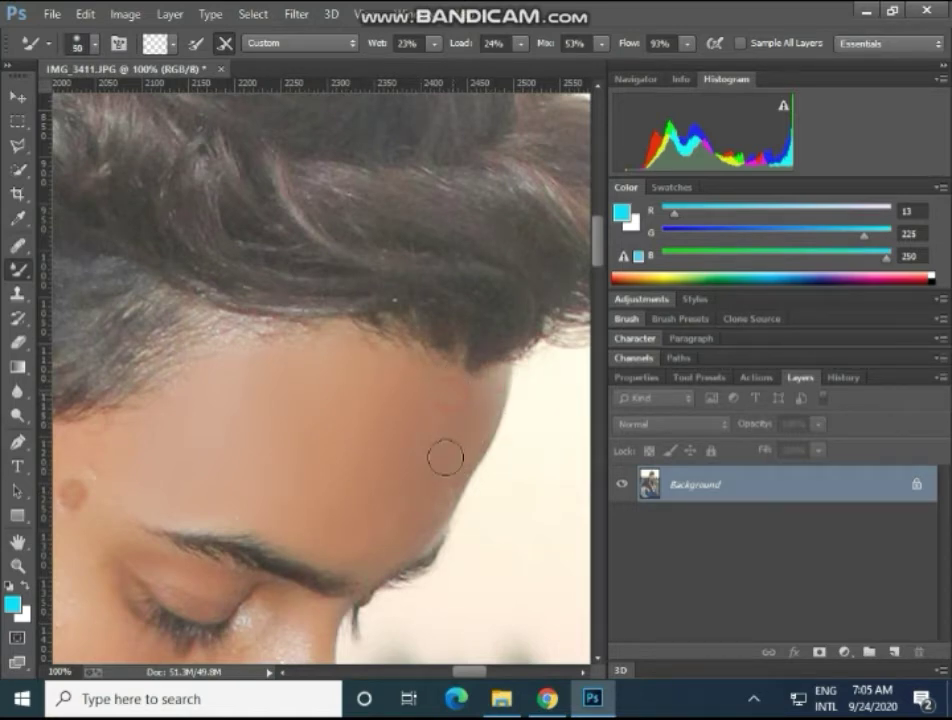
key(bracketright)
key(bracketright)
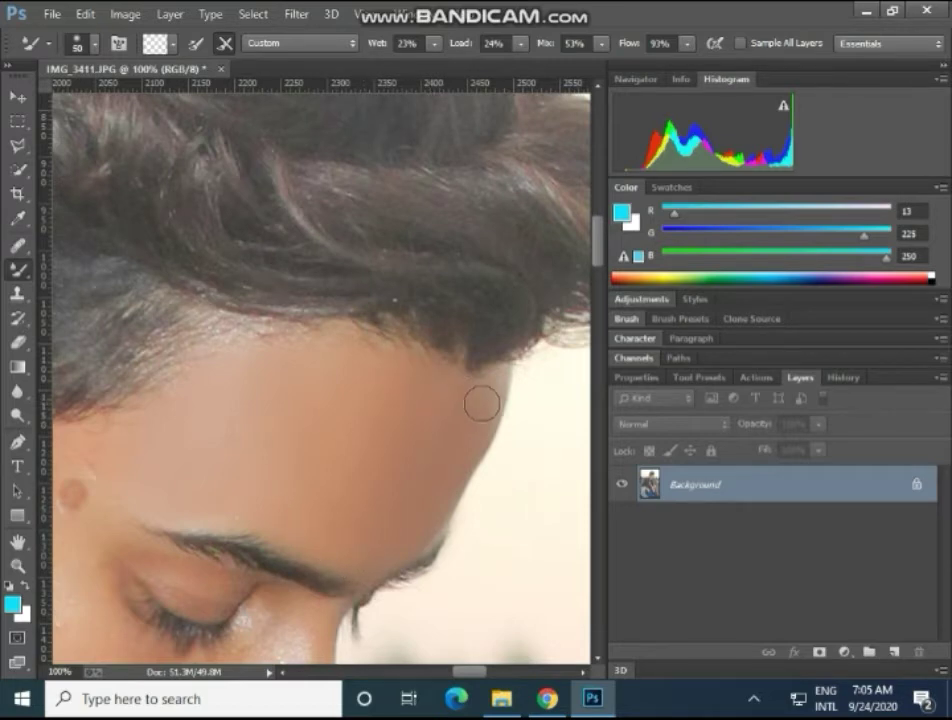
- Blend the brown mole on the boy's temple into the surrounding skin
drag(468, 676, 444, 674)
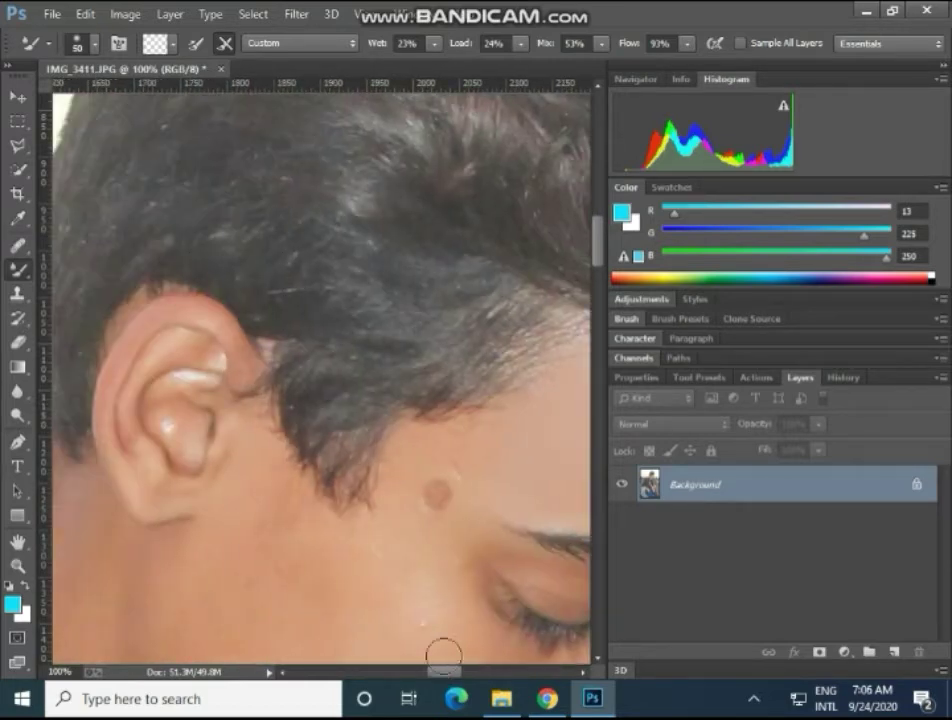
scroll(470, 560, down, 2)
mouse_move(440, 423)
mouse_down()
mouse_move(423, 448)
mouse_move(406, 414)
mouse_move(417, 400)
mouse_up()
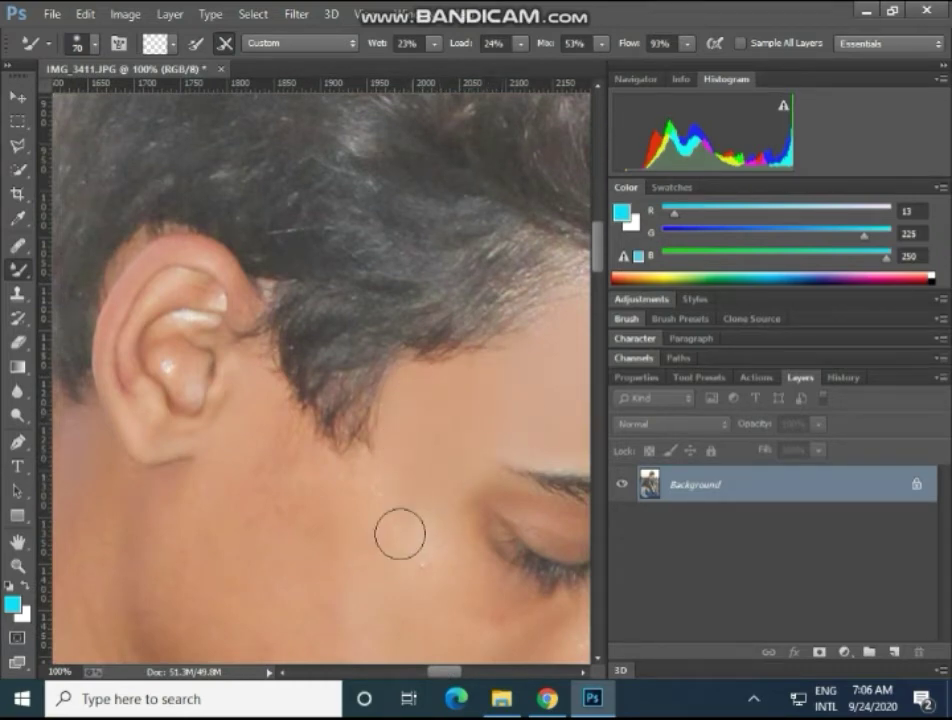
- Soften the shine and white highlight on the tip of the nose
scroll(455, 652, down, 2)
scroll(435, 660, right, 4)
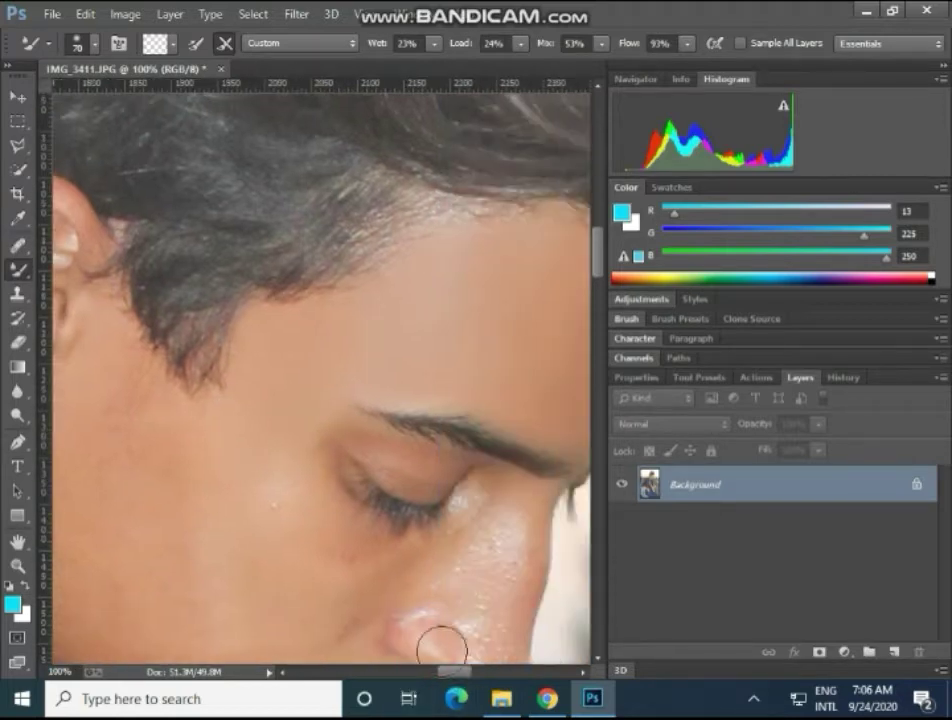
scroll(360, 530, down, 2)
scroll(291, 434, down, 3)
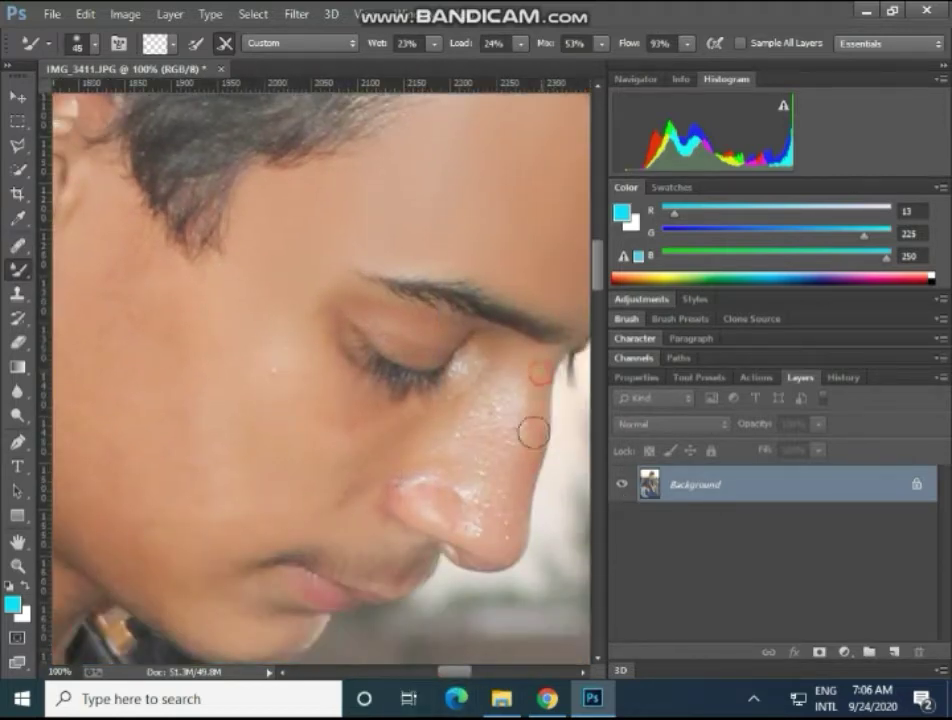
mouse_move(468, 498)
mouse_down()
mouse_move(518, 361)
mouse_move(484, 503)
mouse_move(488, 380)
mouse_move(420, 460)
mouse_move(474, 493)
mouse_move(497, 393)
mouse_move(453, 446)
mouse_move(504, 413)
mouse_move(501, 460)
mouse_up()
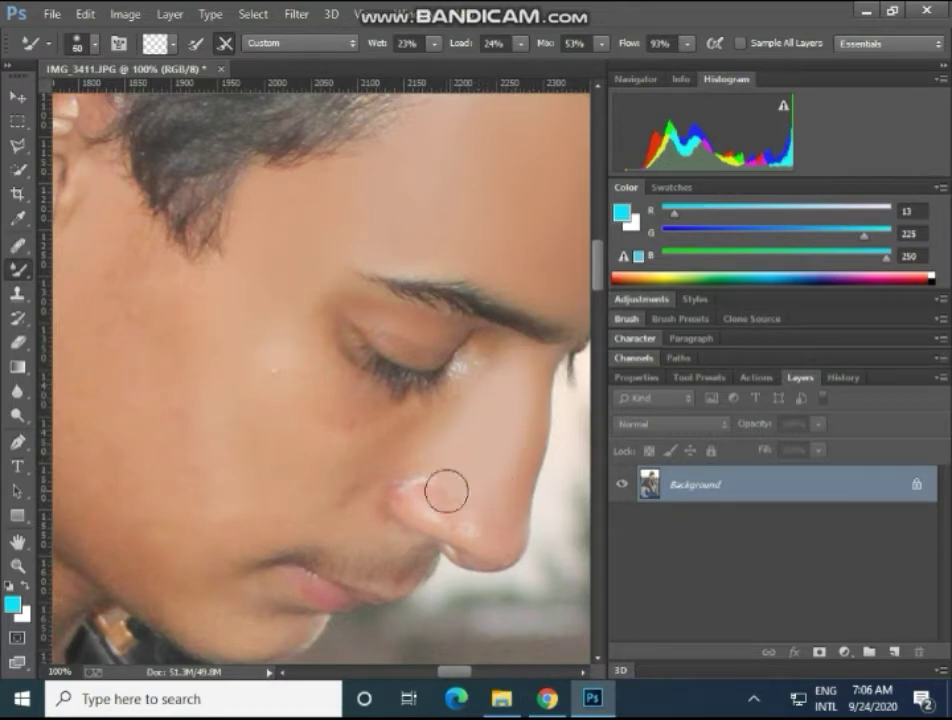
drag(454, 516, 392, 481)
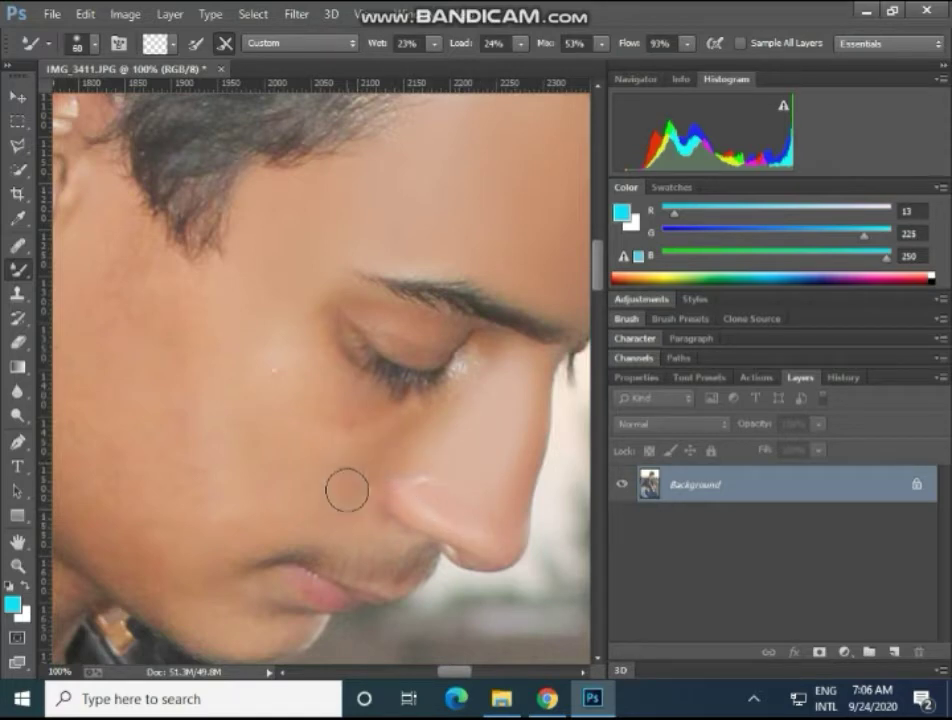
- Smooth the cheek below the eye using a progressively larger brush
key(bracketright)
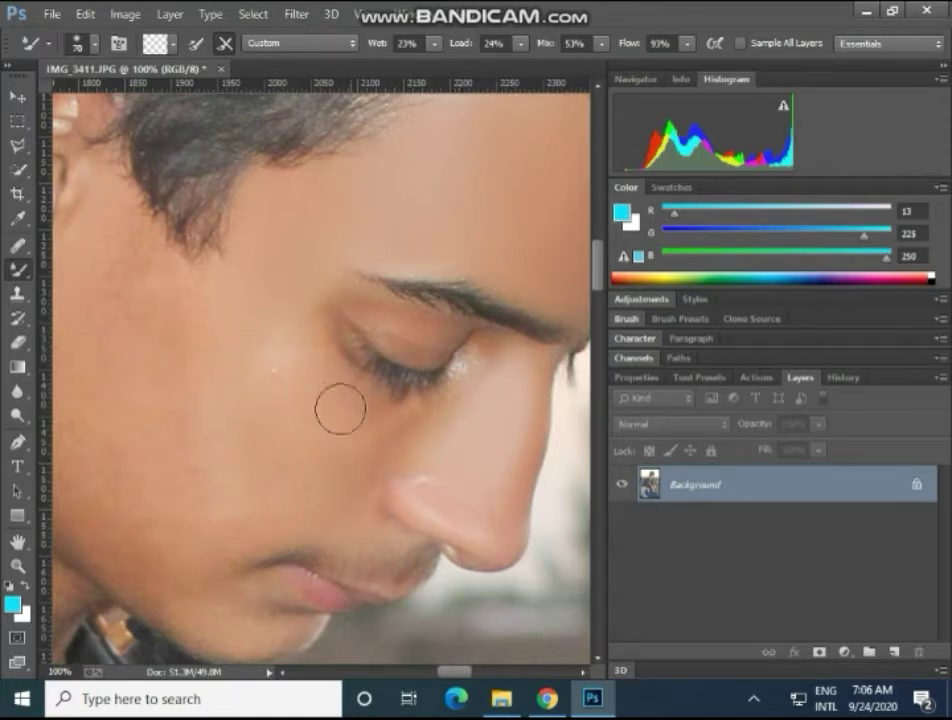
drag(361, 432, 361, 463)
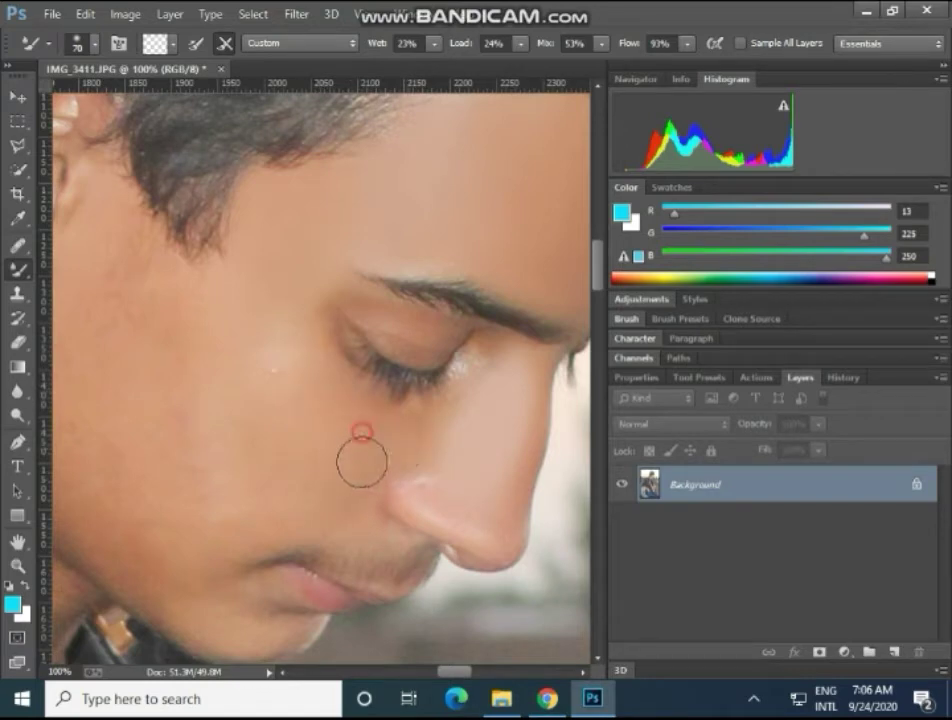
key(bracketright)
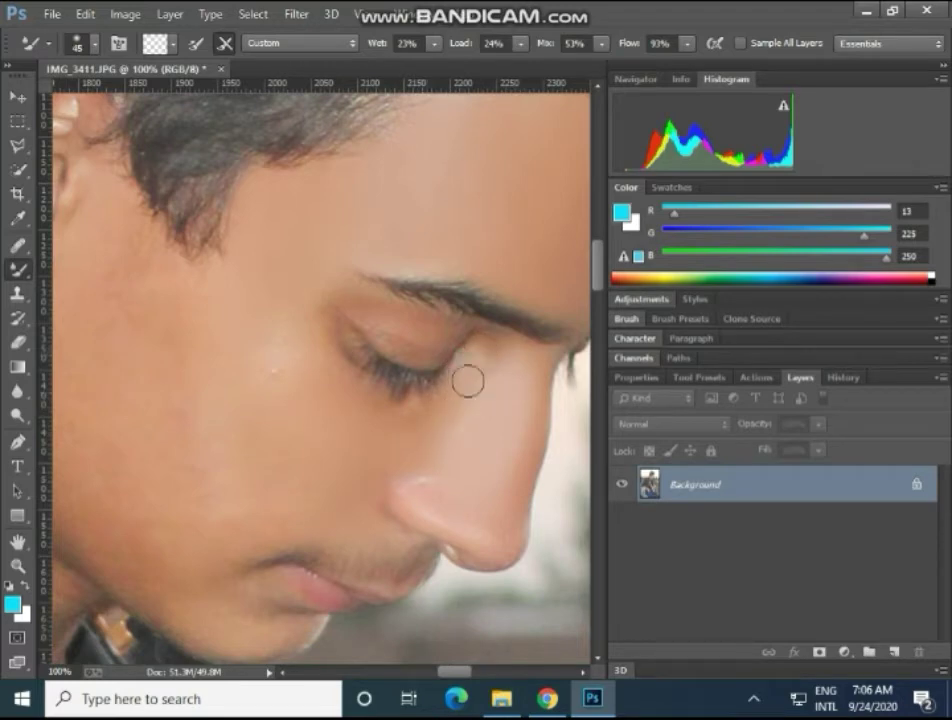
key(bracketright)
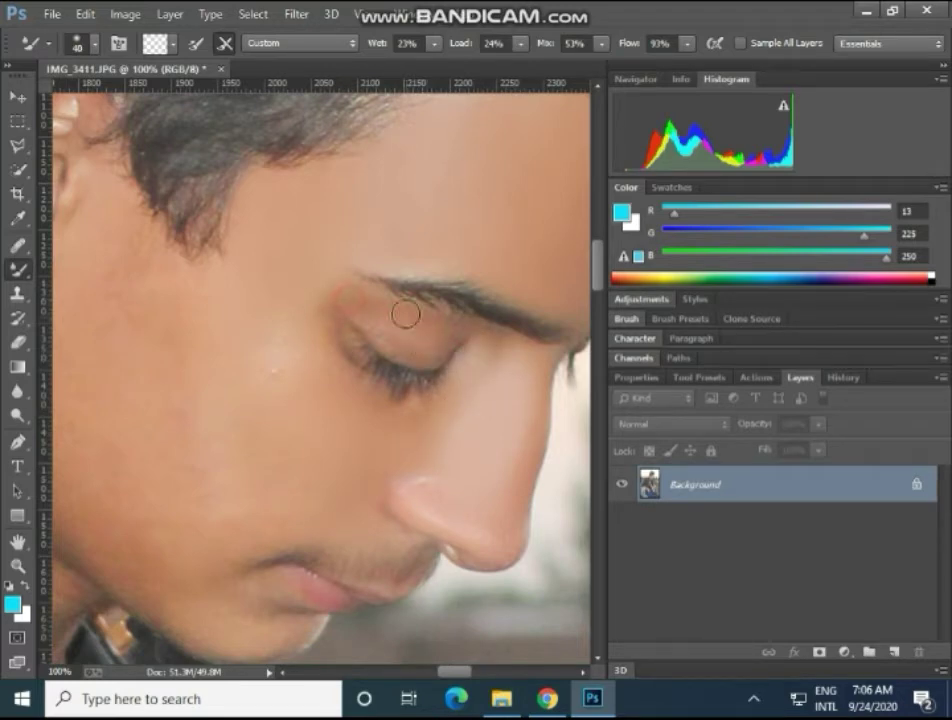
key(bracketright)
key(bracketright)
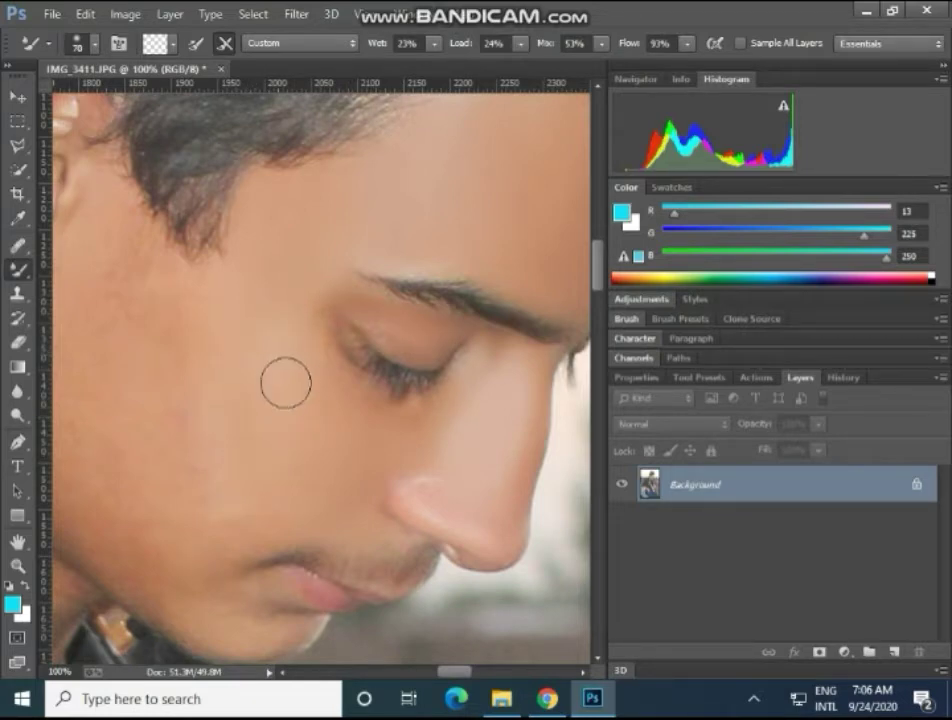
click(448, 670)
drag(448, 670, 424, 672)
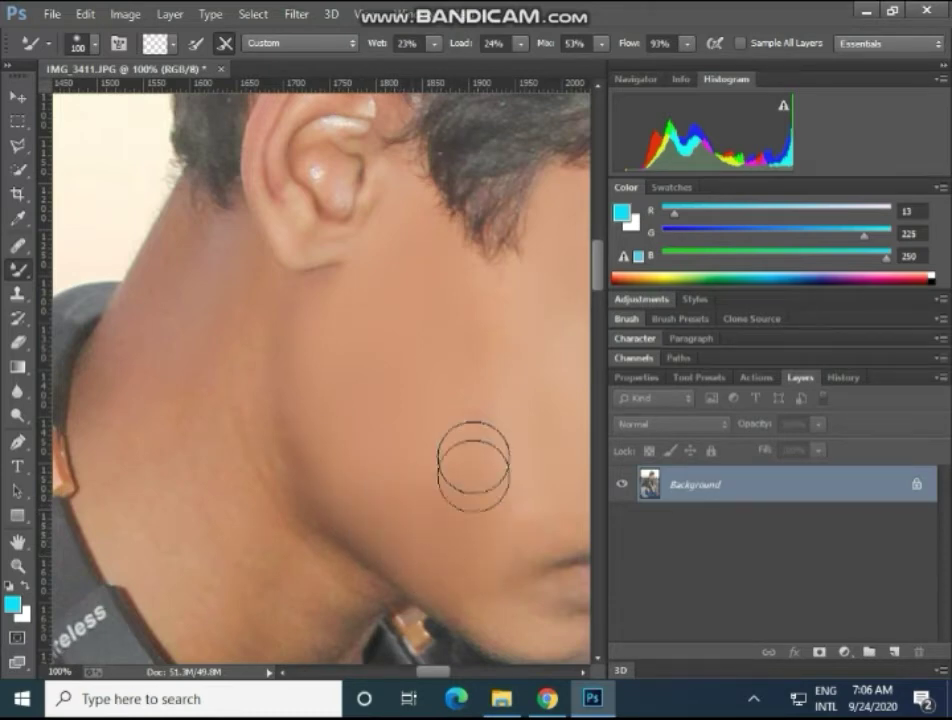
- Smooth the cheek, jaw and chin skin with the Mixer Brush
mouse_move(467, 336)
mouse_down()
mouse_move(492, 322)
mouse_move(485, 372)
mouse_up()
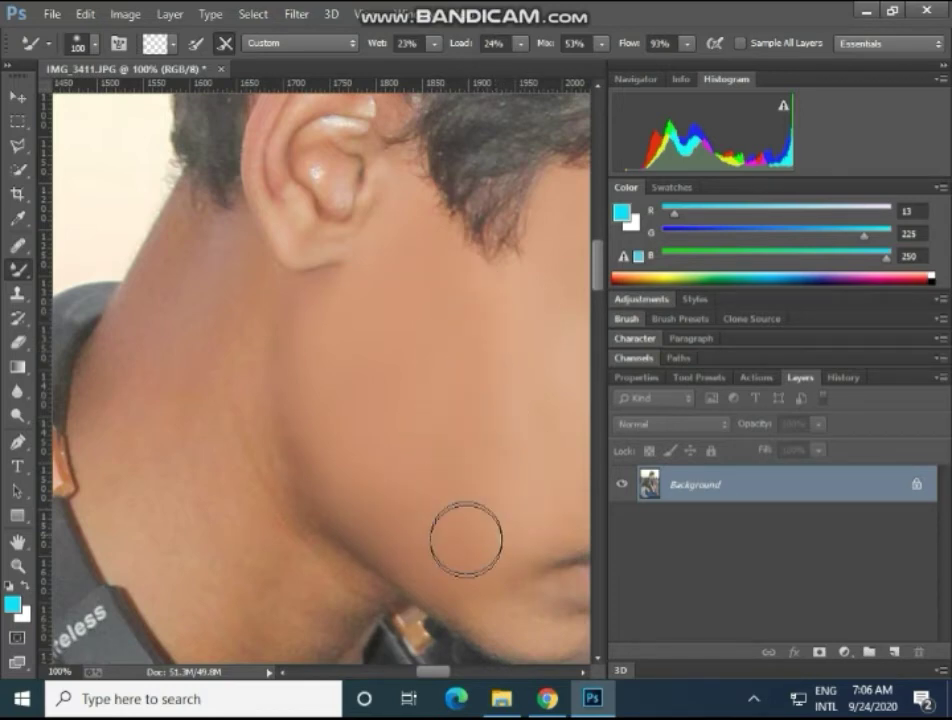
drag(433, 671, 445, 671)
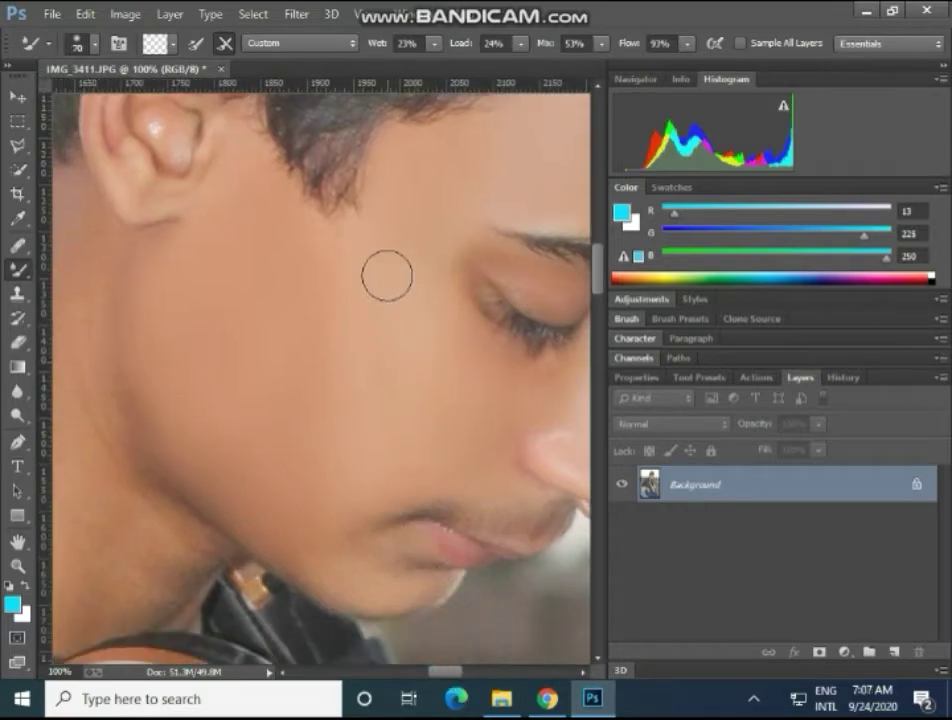
drag(290, 377, 299, 430)
scroll(314, 453, down, 1)
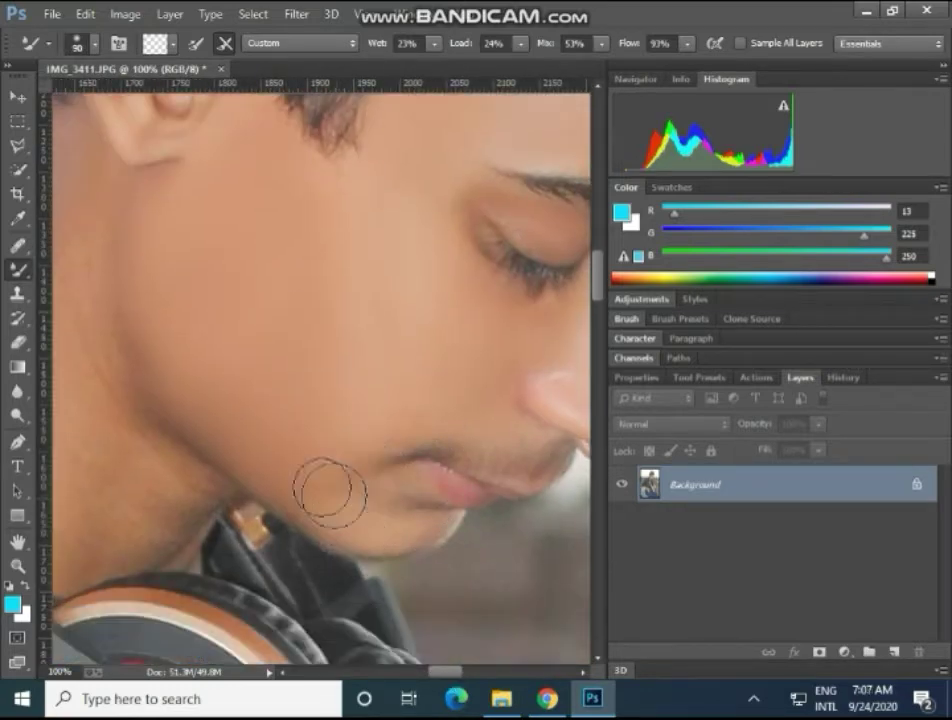
key(bracketleft)
key(bracketleft)
key(bracketleft)
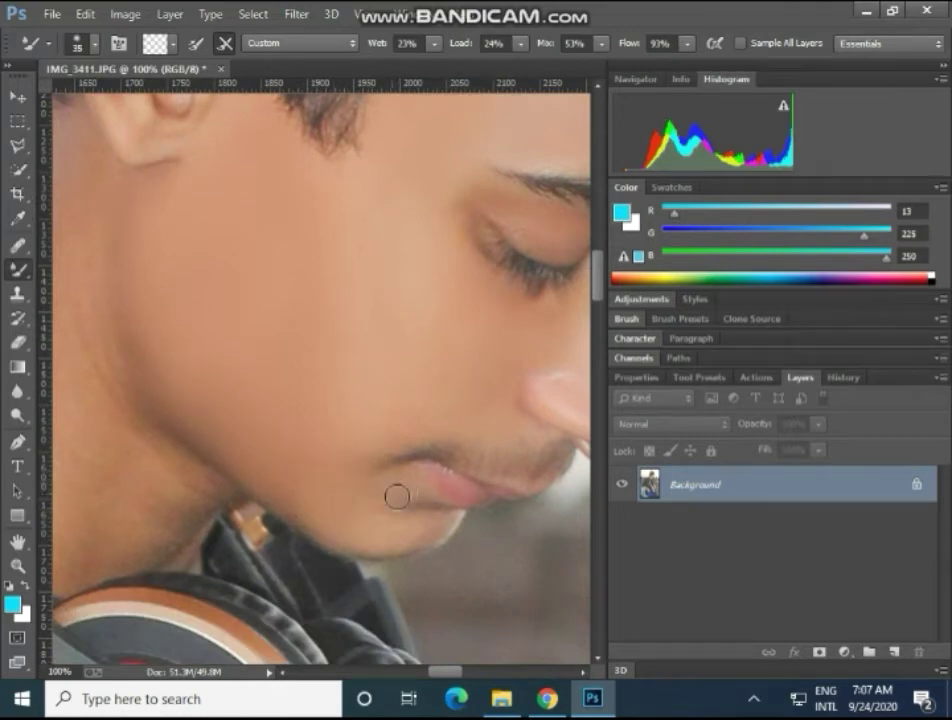
drag(399, 534, 368, 534)
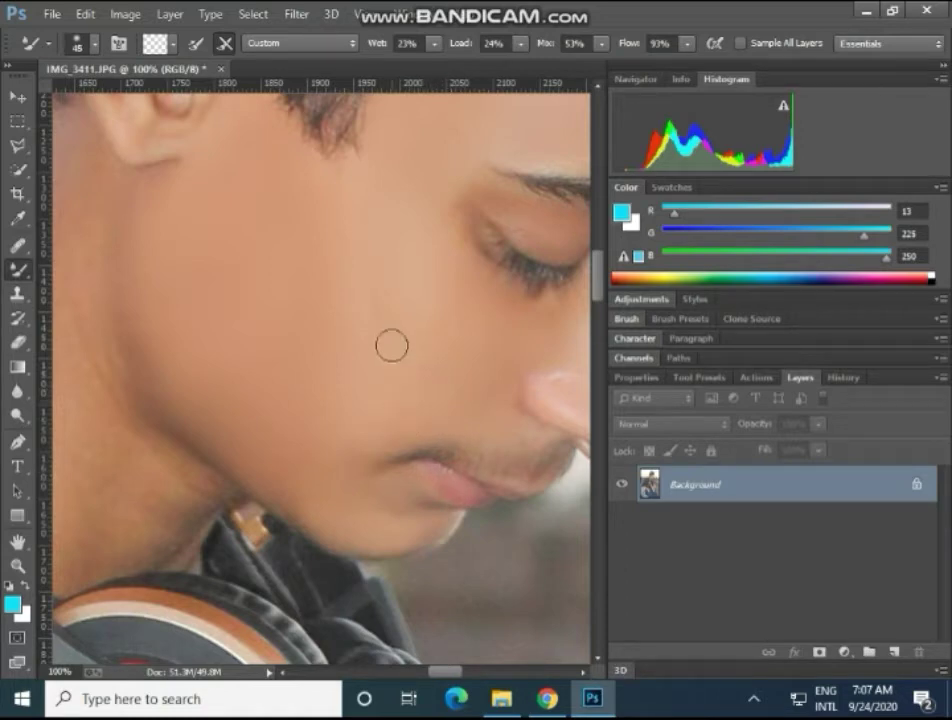
drag(447, 677, 422, 677)
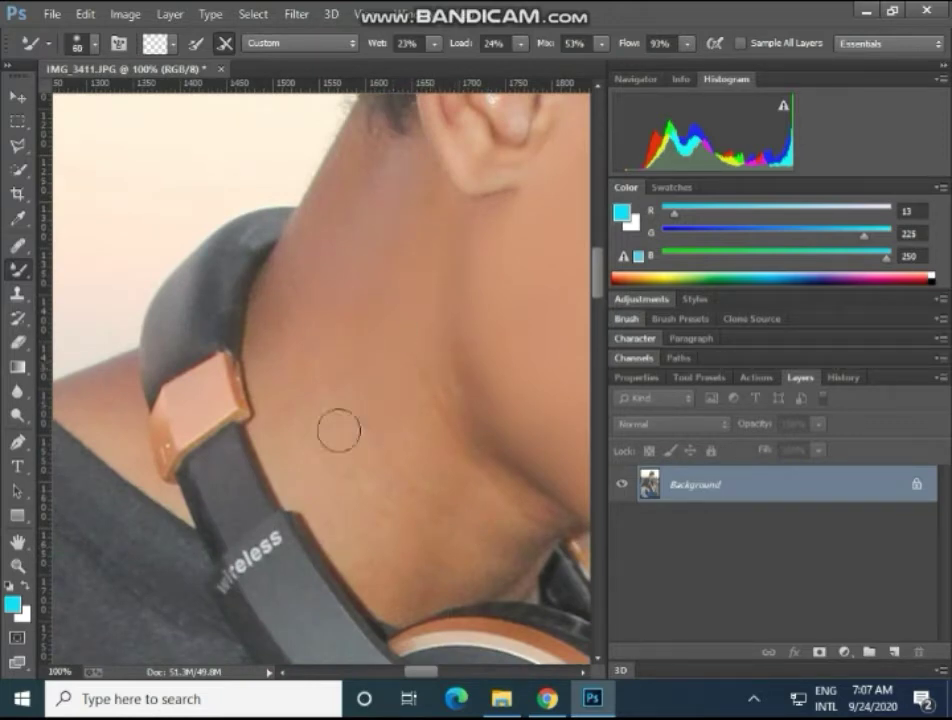
- Blend the neck skin beside the headphones and the neck edge below the hair with a 70 brush
drag(283, 381, 272, 372)
mouse_move(355, 478)
mouse_down()
mouse_move(389, 397)
mouse_move(386, 546)
mouse_move(329, 499)
mouse_up()
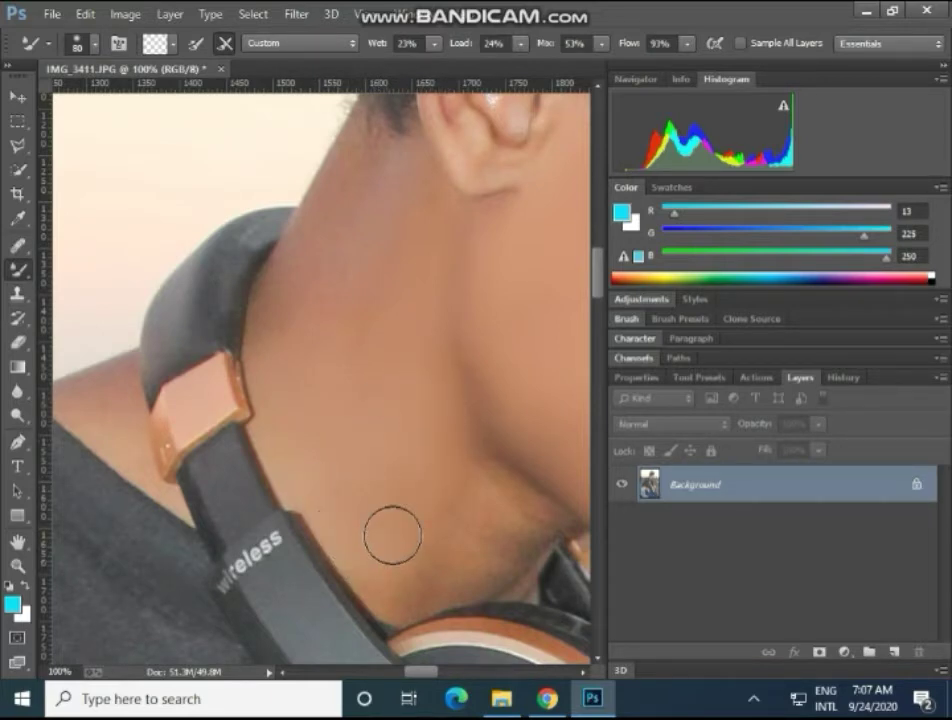
mouse_move(442, 467)
mouse_down()
mouse_move(401, 566)
mouse_move(371, 490)
mouse_up()
scroll(405, 525, right, 2)
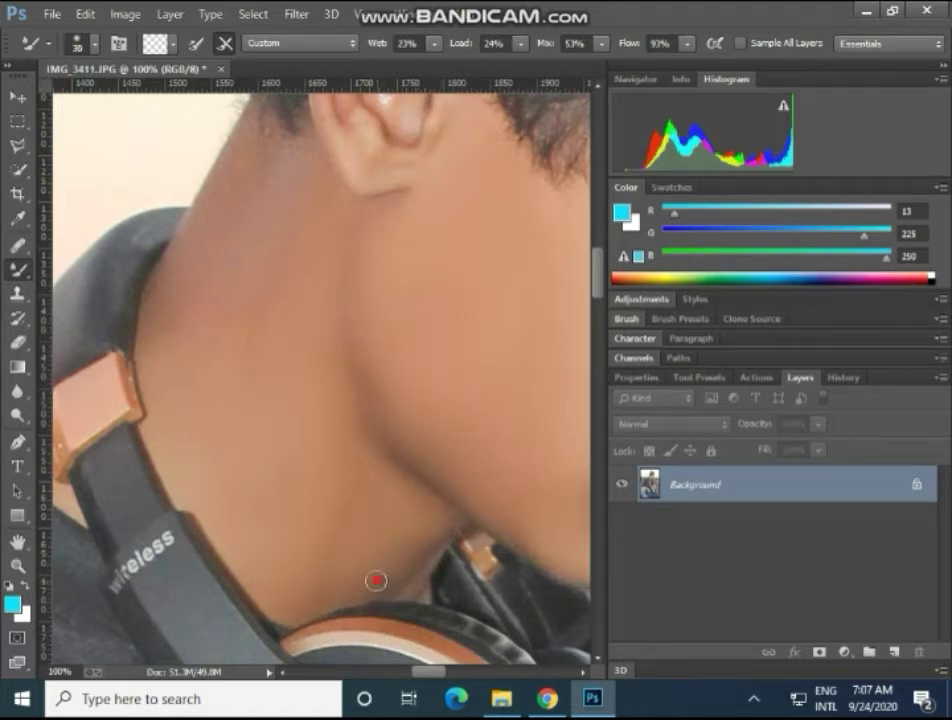
scroll(300, 360, up, 3)
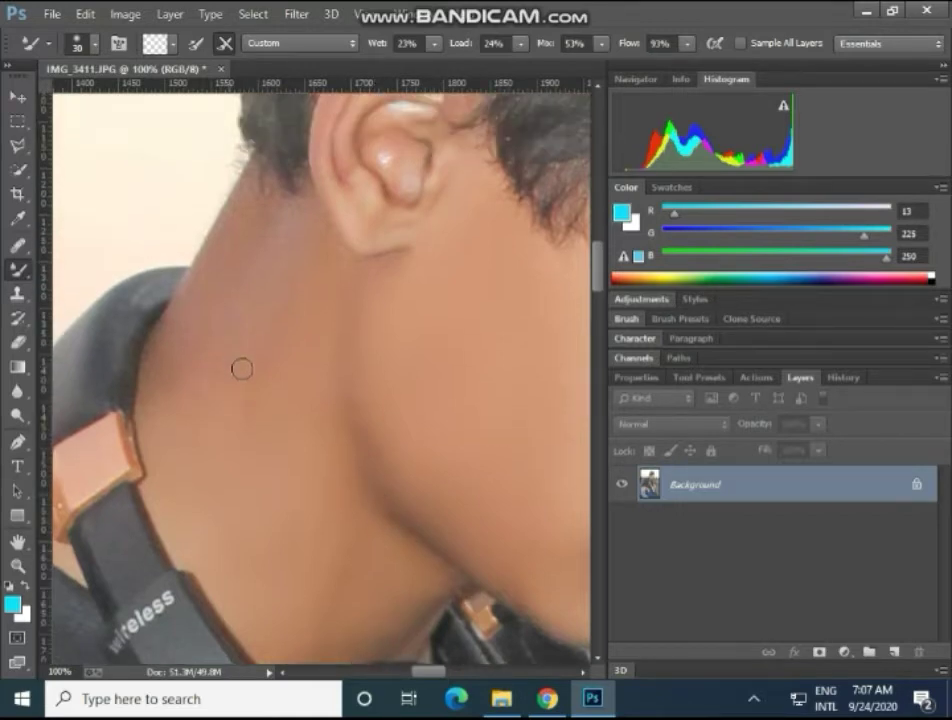
key(bracketright)
key(bracketright)
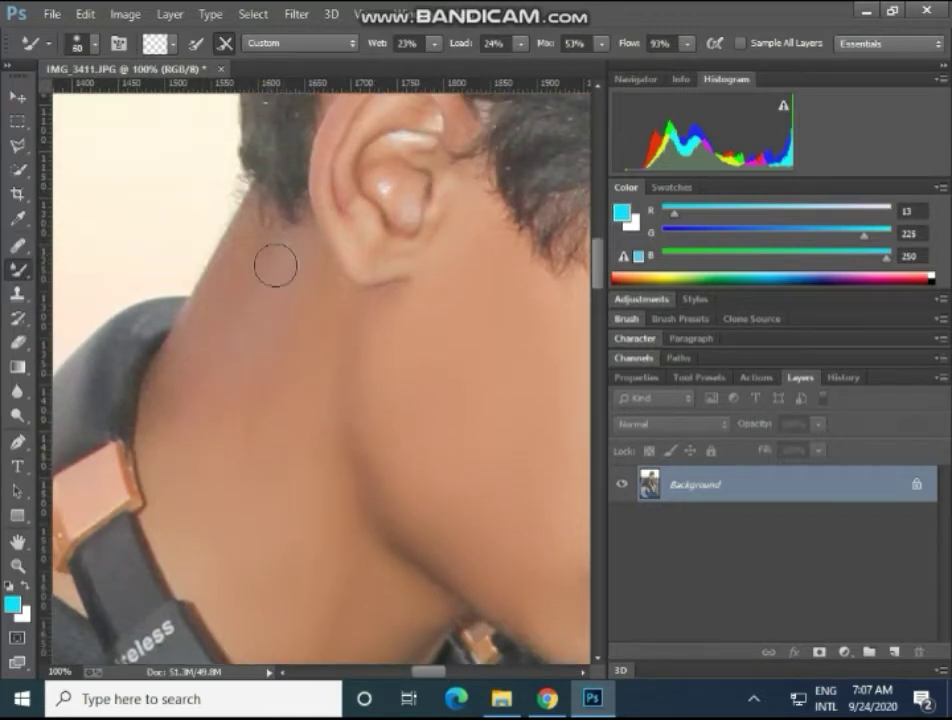
key(bracketright)
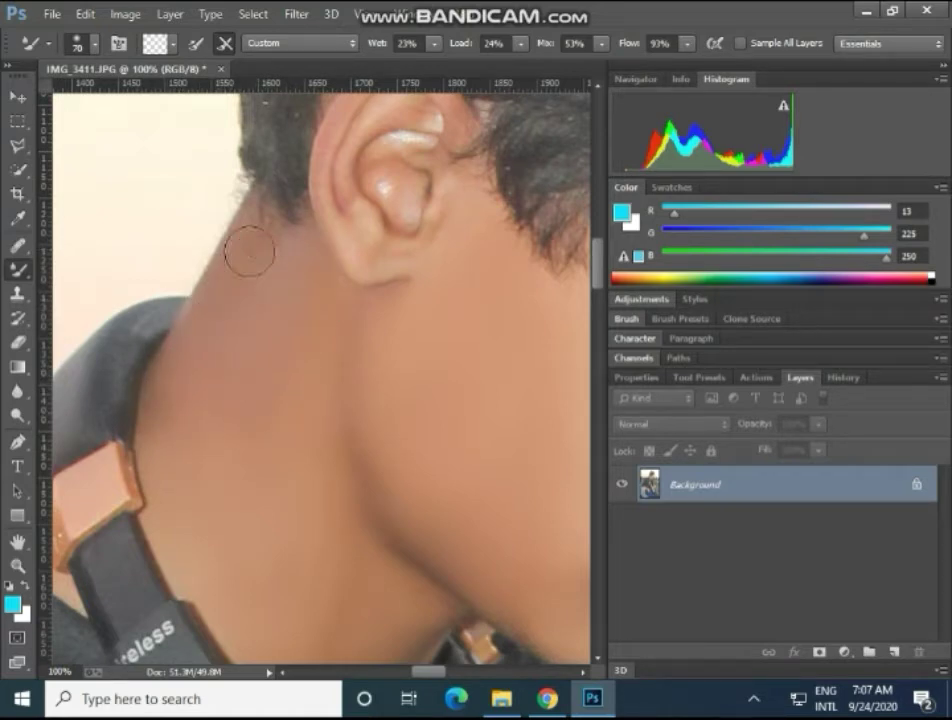
mouse_move(249, 253)
mouse_down()
mouse_move(238, 244)
mouse_move(202, 336)
mouse_up()
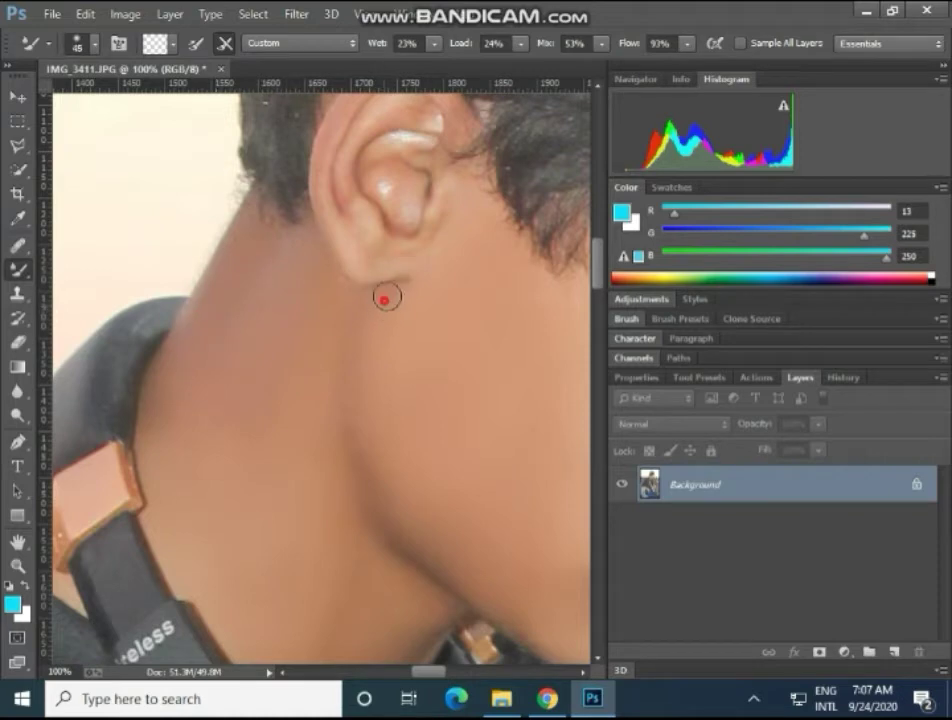
scroll(380, 233, down, 1)
scroll(393, 219, up, 3)
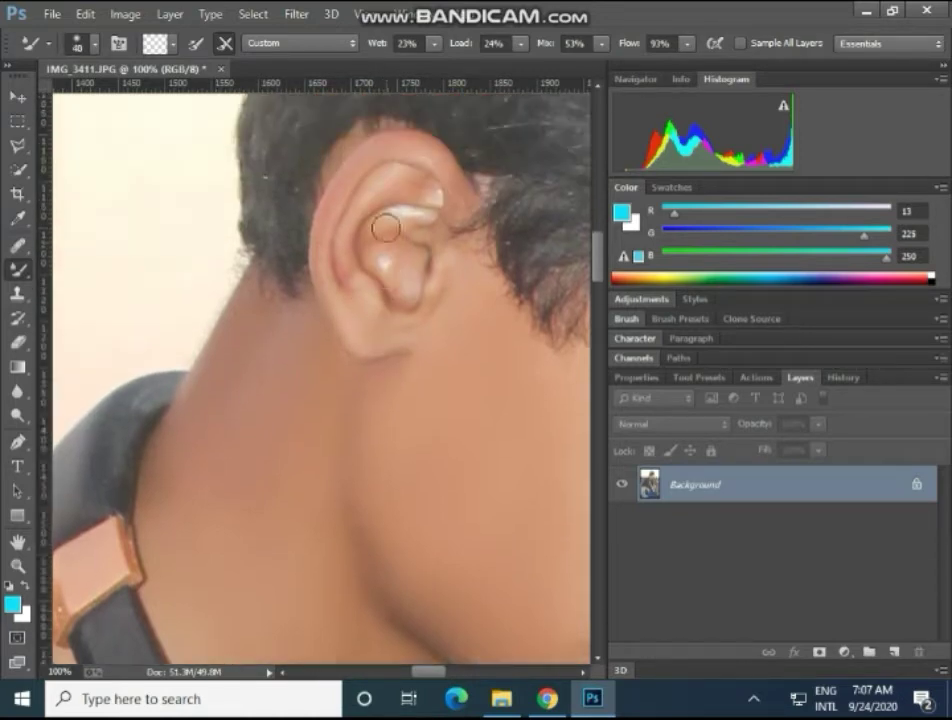
scroll(397, 276, up, 2)
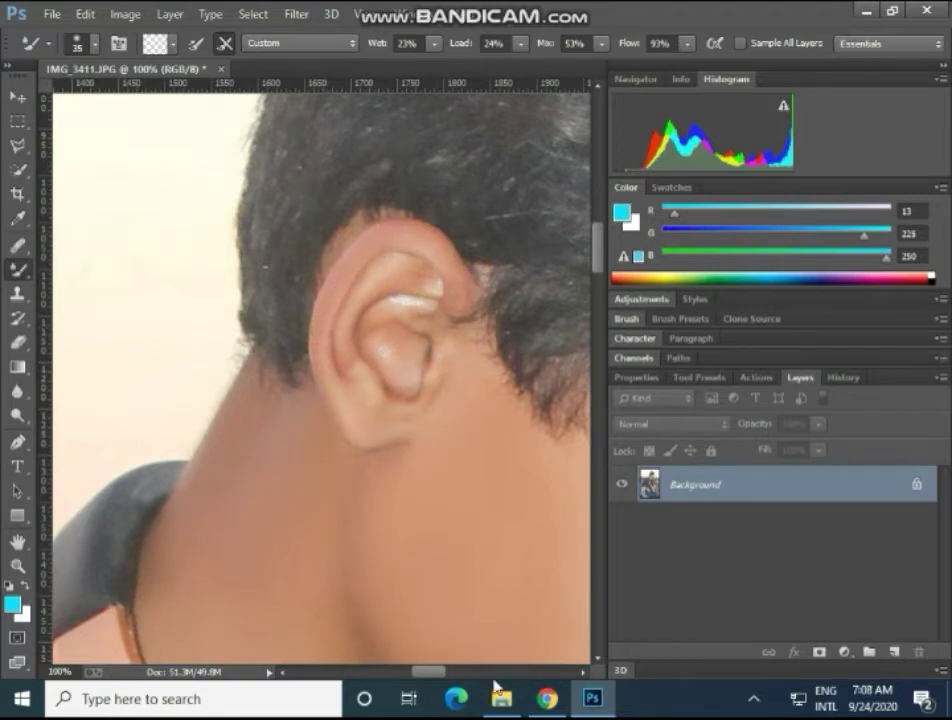
scroll(446, 593, left, 5)
scroll(446, 593, down, 3)
scroll(400, 530, down, 2)
scroll(255, 473, down, 3)
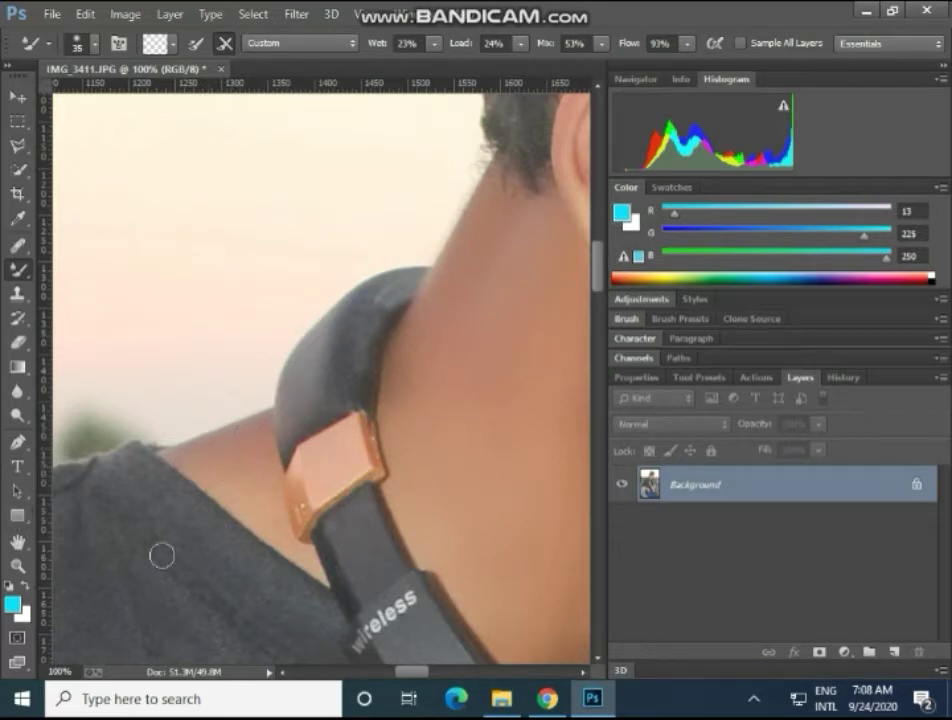
right_click(446, 558)
click(212, 481)
key(bracketleft)
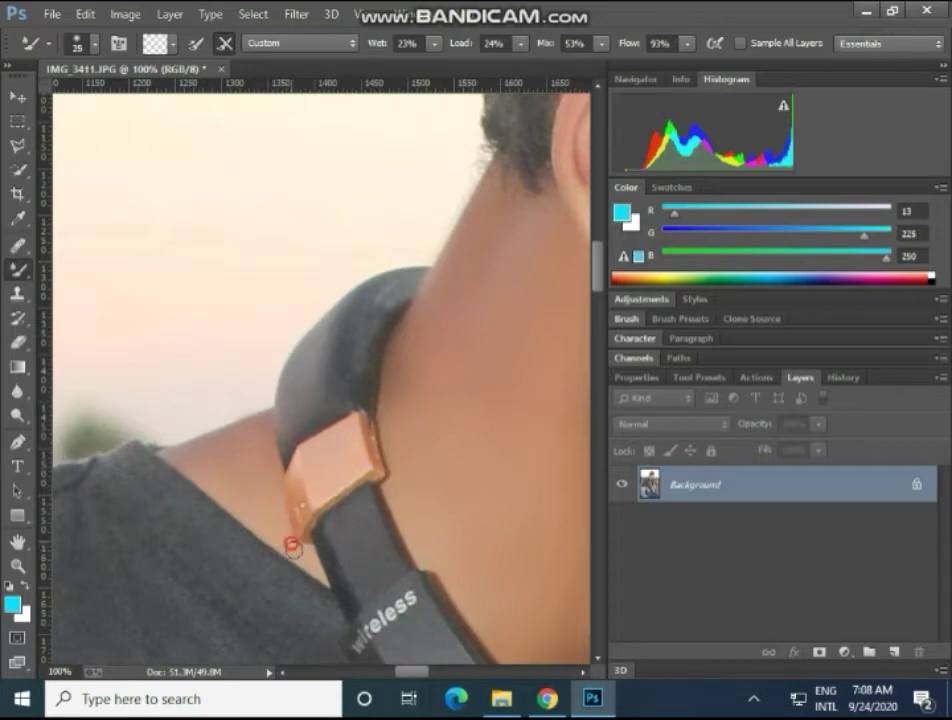
scroll(296, 540, down, 2)
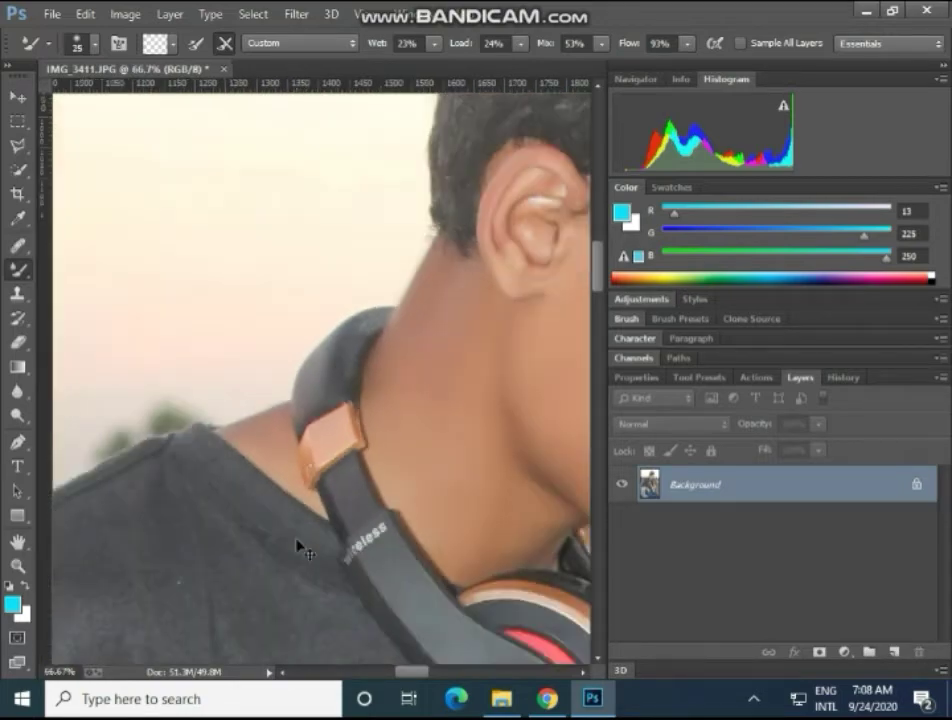
scroll(296, 540, down, 1)
scroll(296, 540, down, 1)
scroll(298, 545, down, 1)
scroll(297, 546, down, 1)
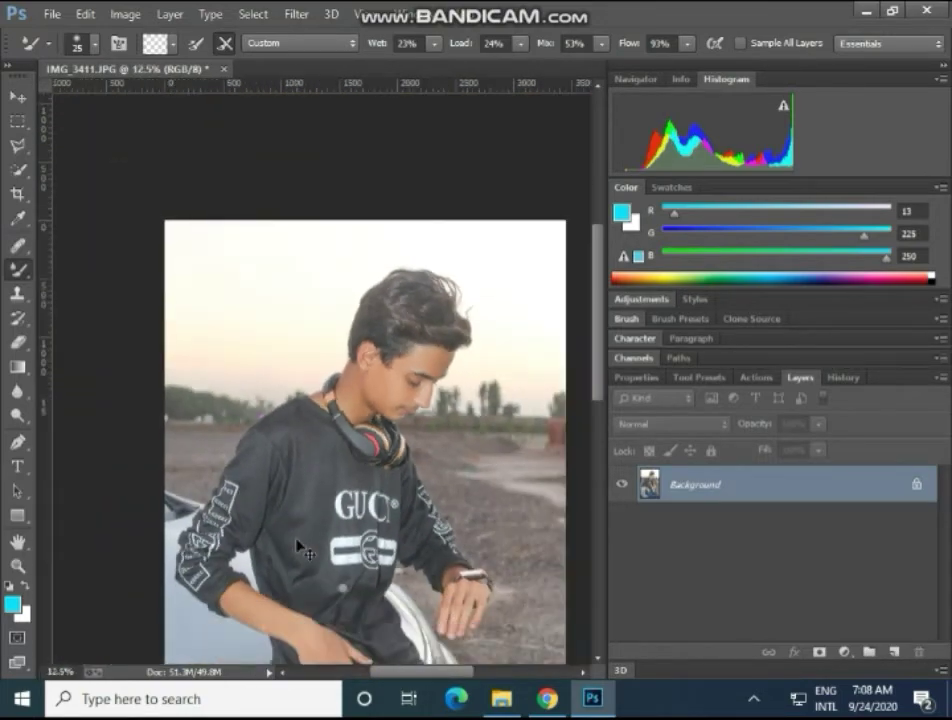
scroll(297, 546, up, 2)
- At 33.3% zoom, smooth the forearm and wrist skin with a 150 brush
scroll(474, 620, down, 1)
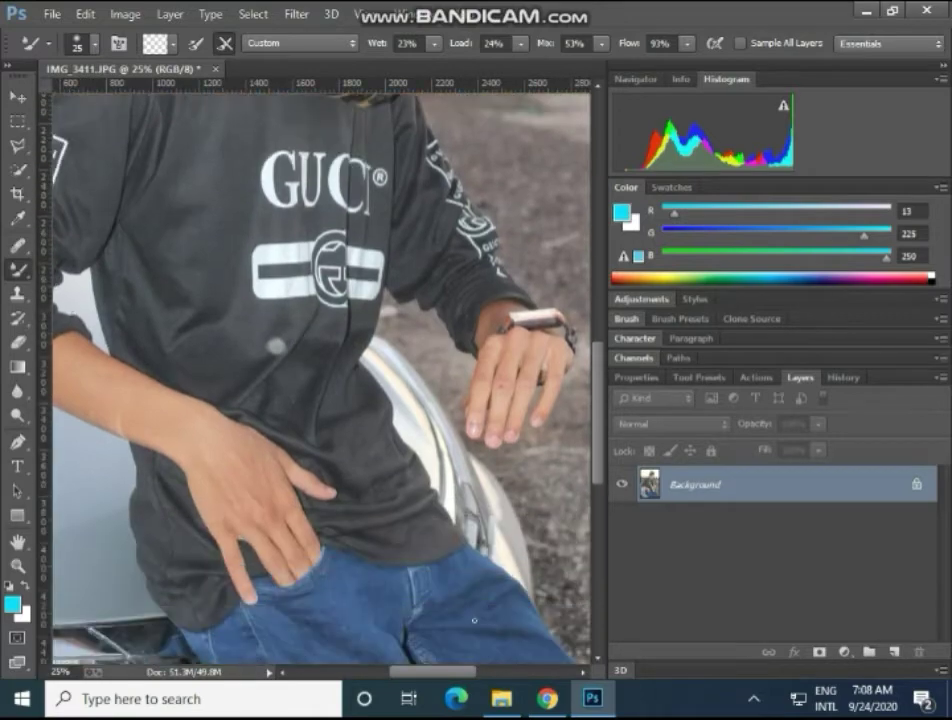
drag(453, 676, 433, 676)
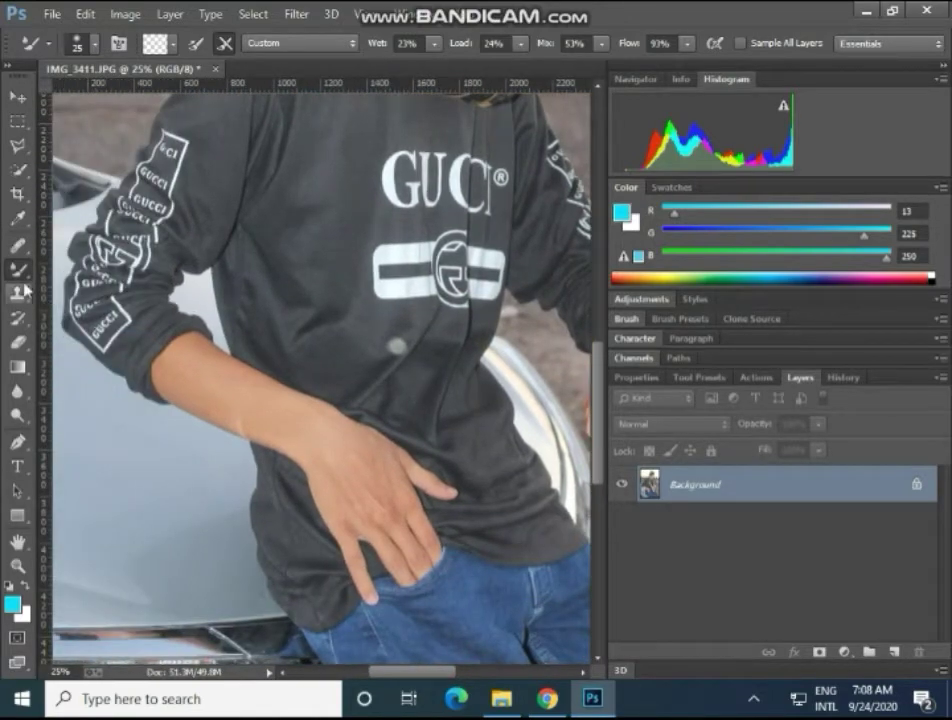
key(ctrl+plus)
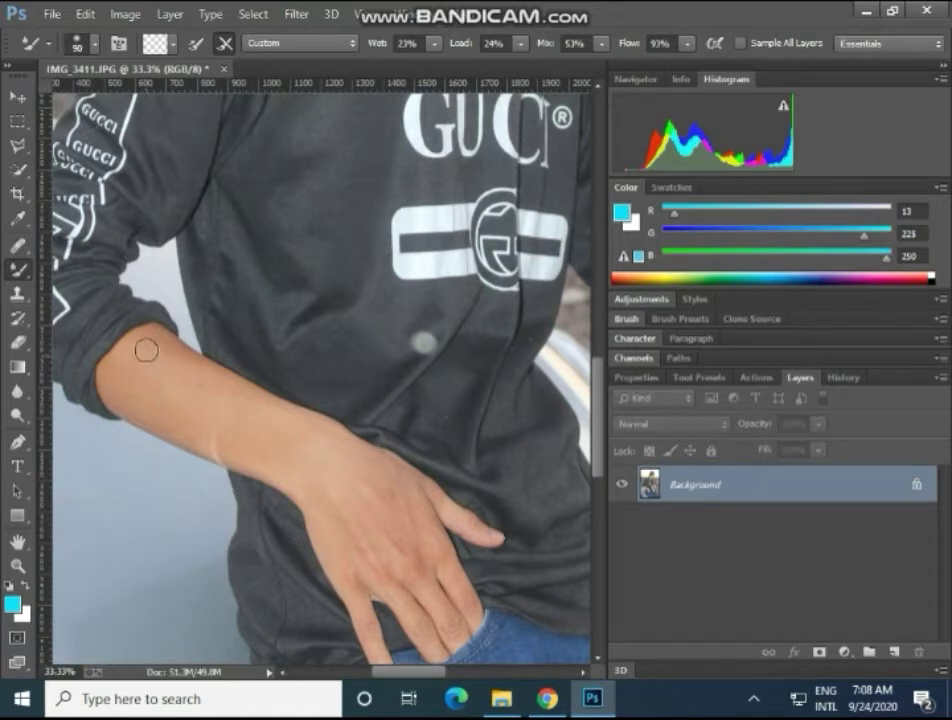
key(bracketright)
key(bracketright)
key(bracketright)
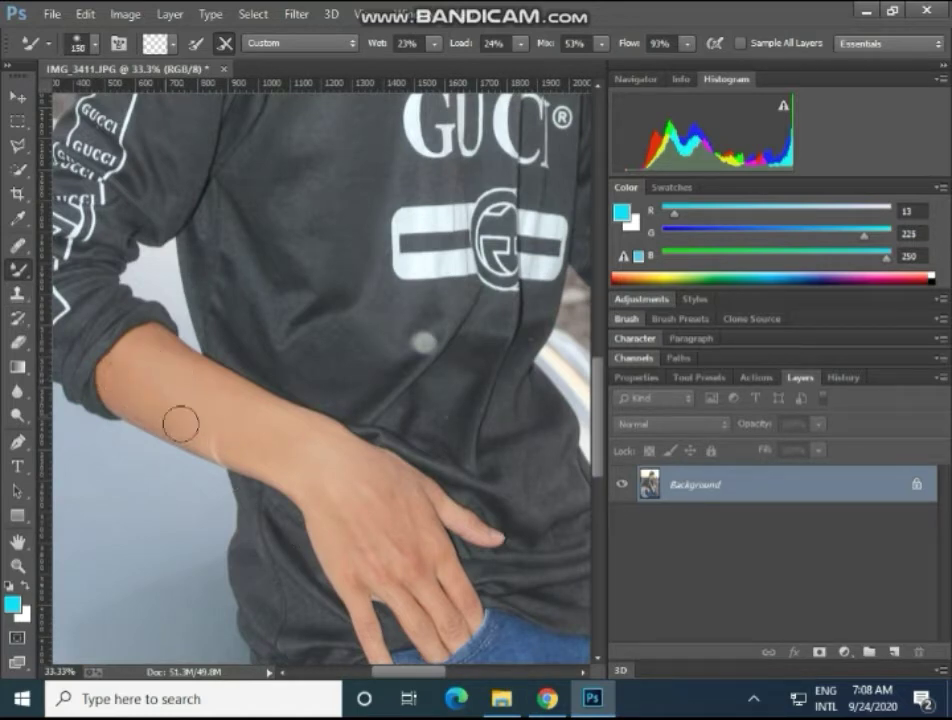
mouse_move(181, 424)
mouse_down()
mouse_move(123, 387)
mouse_move(253, 459)
mouse_up()
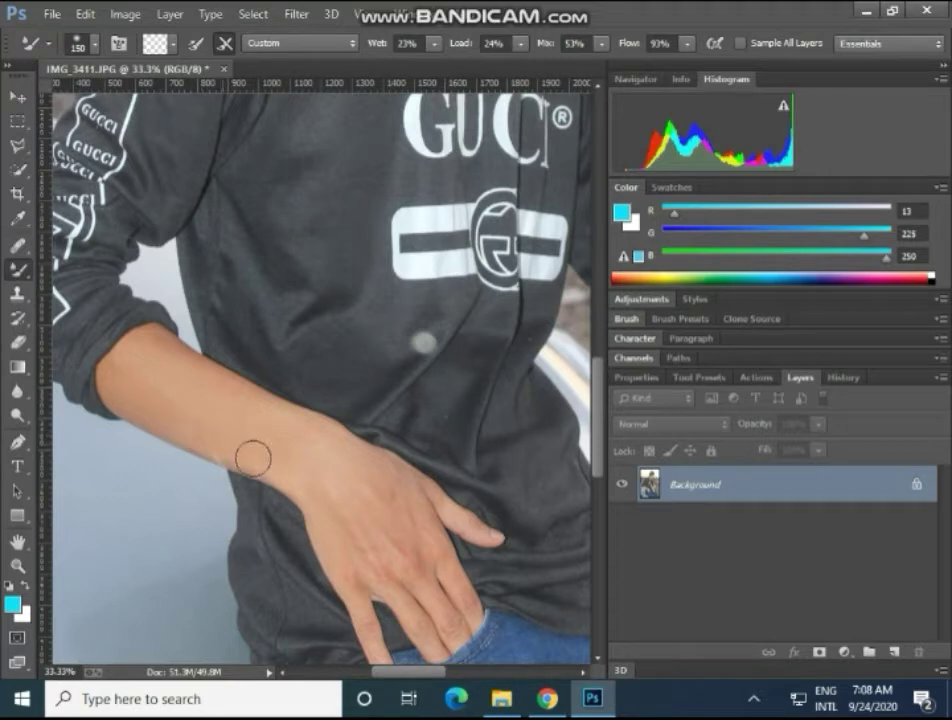
key(bracketleft)
key(bracketleft)
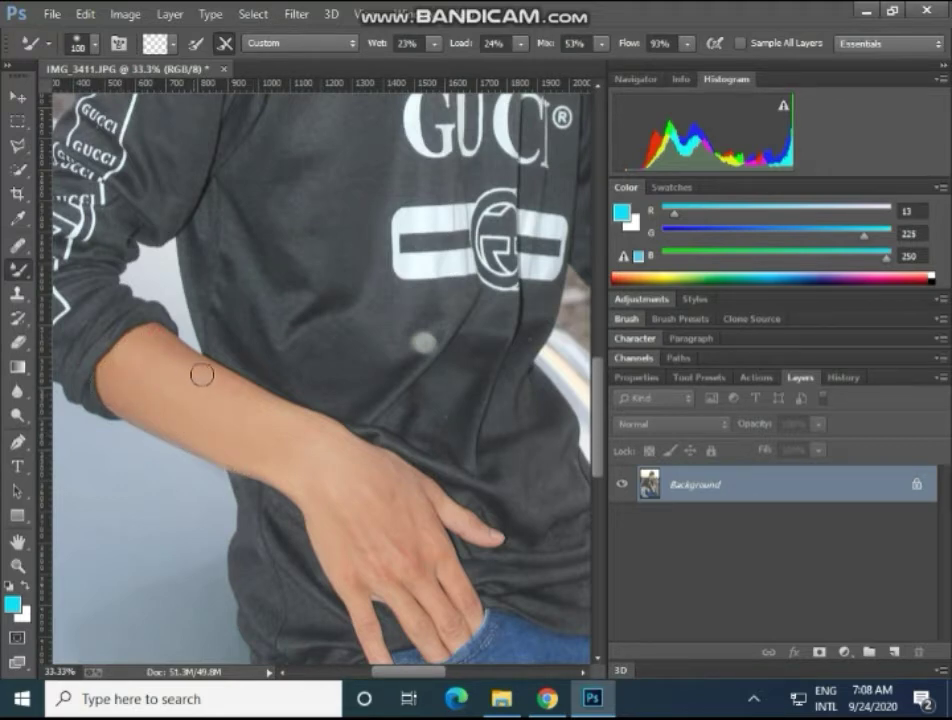
key(bracketright)
key(bracketright)
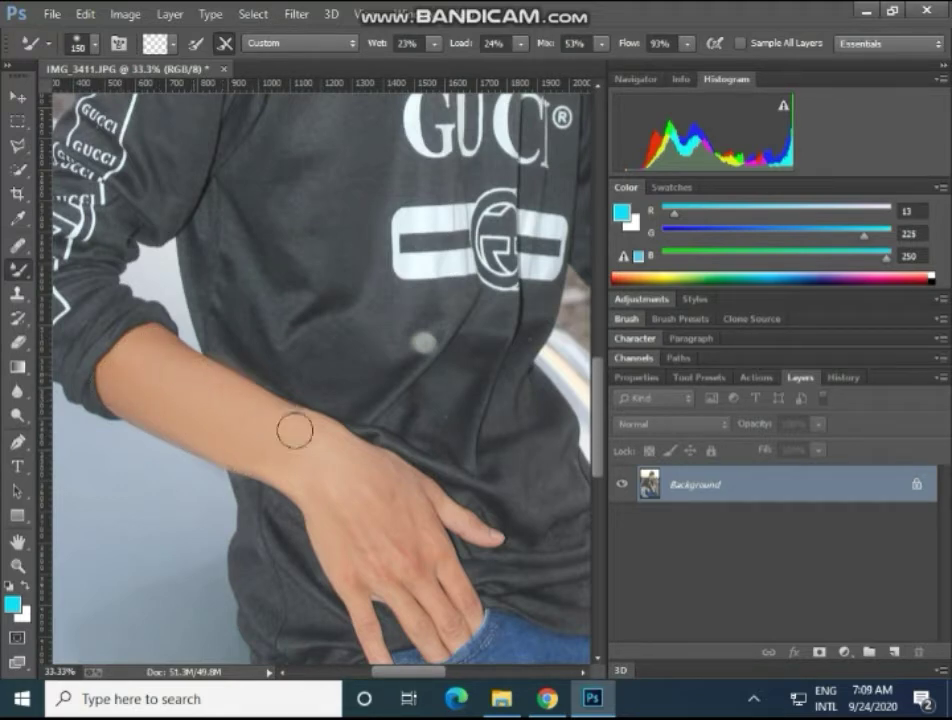
mouse_move(258, 424)
mouse_down()
mouse_move(296, 442)
mouse_move(276, 414)
mouse_move(340, 489)
mouse_up()
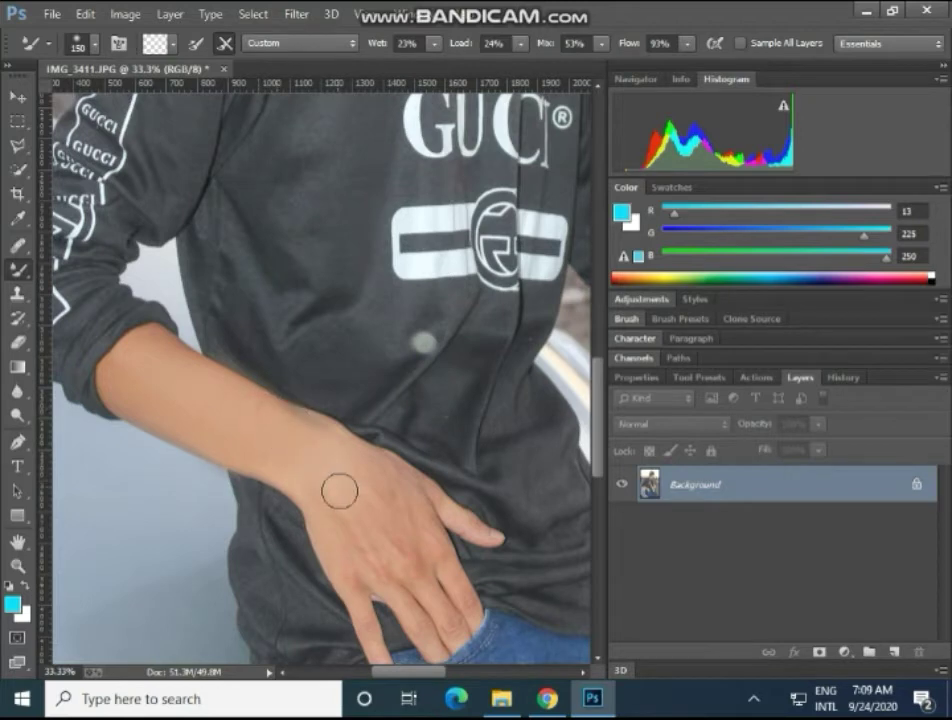
- Smooth the fingers of the hand resting on the hip with a 125 brush
key(bracketright)
key(bracketleft)
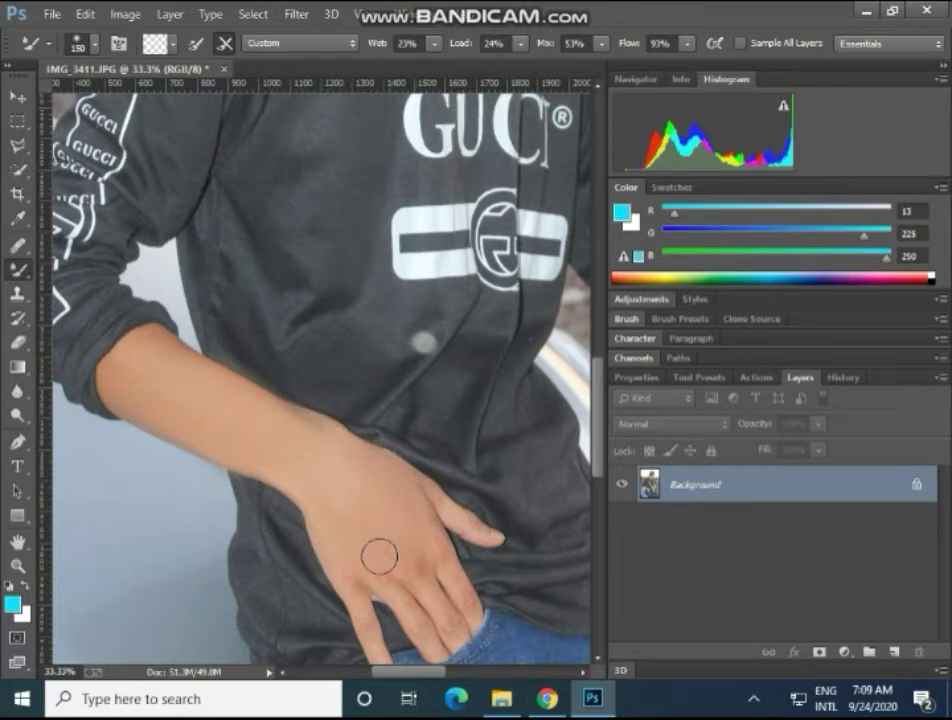
key(bracketleft)
scroll(370, 545, down, 3)
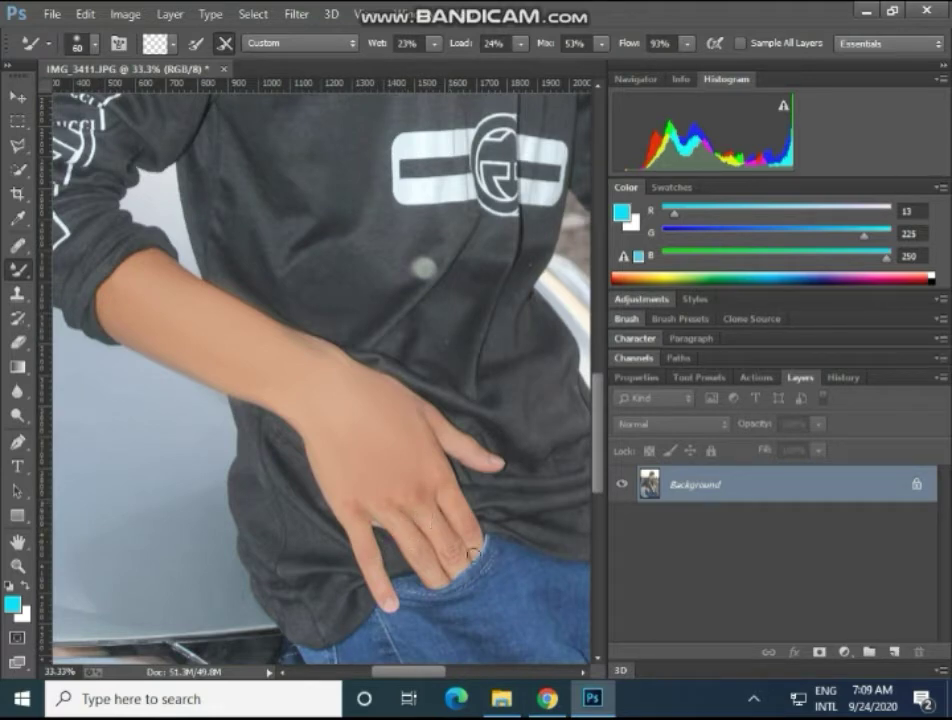
drag(474, 543, 459, 565)
scroll(284, 337, down, 1)
- Blend away the dark ring mark on the finger of the hand beneath the wristwatch
scroll(284, 337, down, 1)
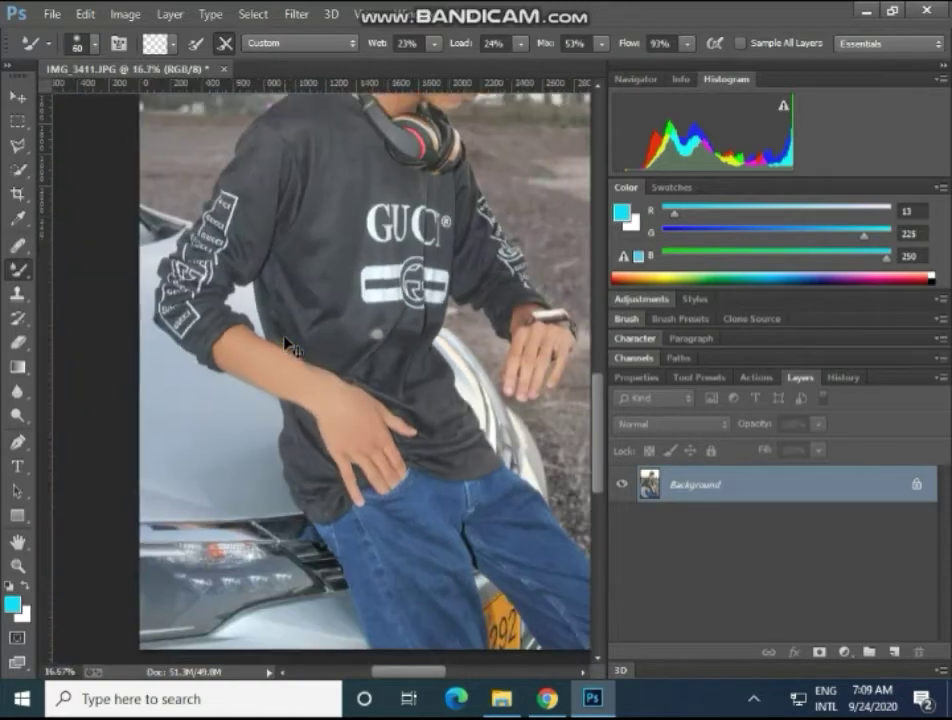
scroll(284, 337, down, 1)
scroll(285, 337, up, 1)
scroll(284, 337, up, 1)
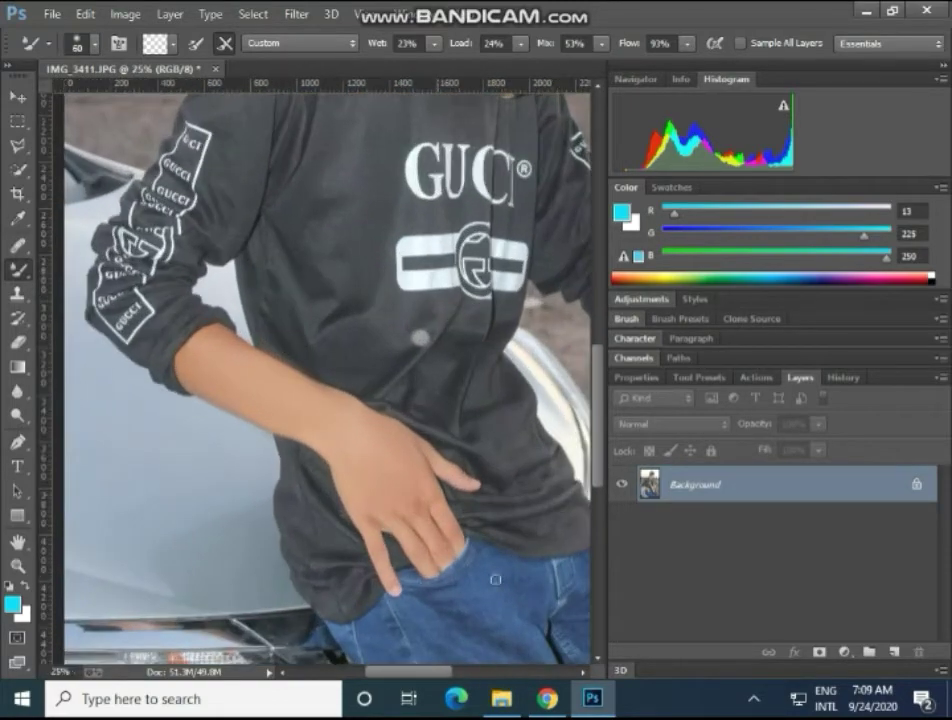
drag(410, 679, 467, 676)
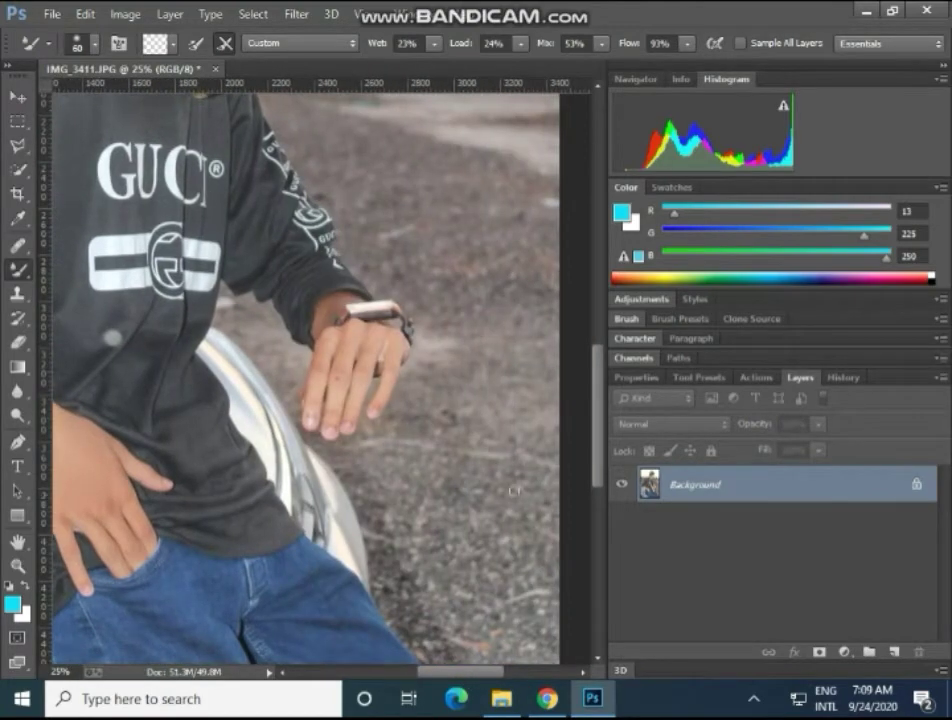
scroll(514, 491, up, 1)
scroll(514, 491, up, 1)
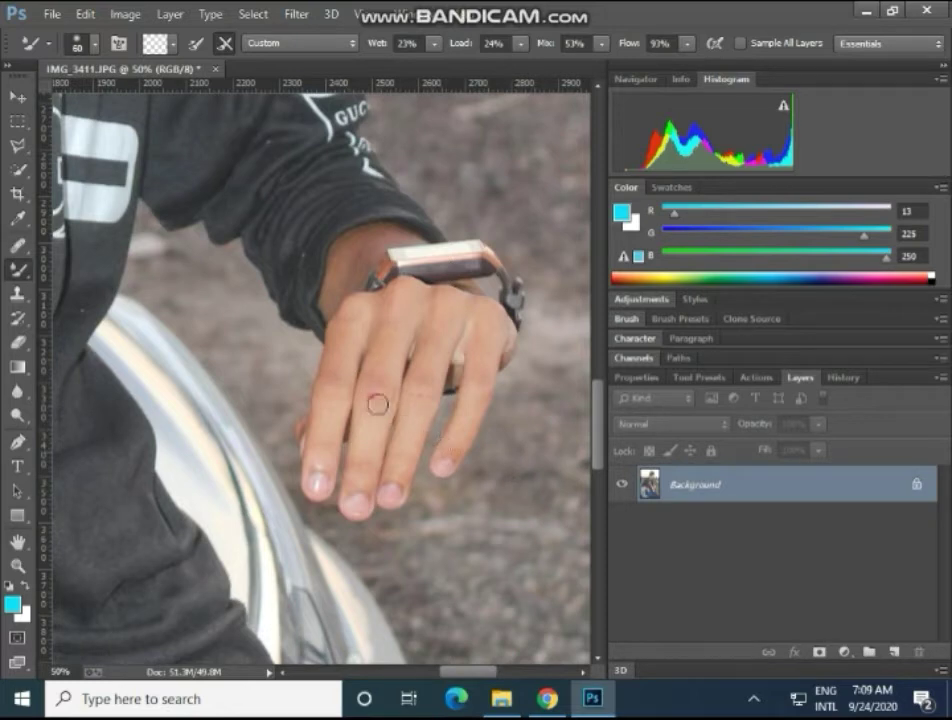
key(bracketright)
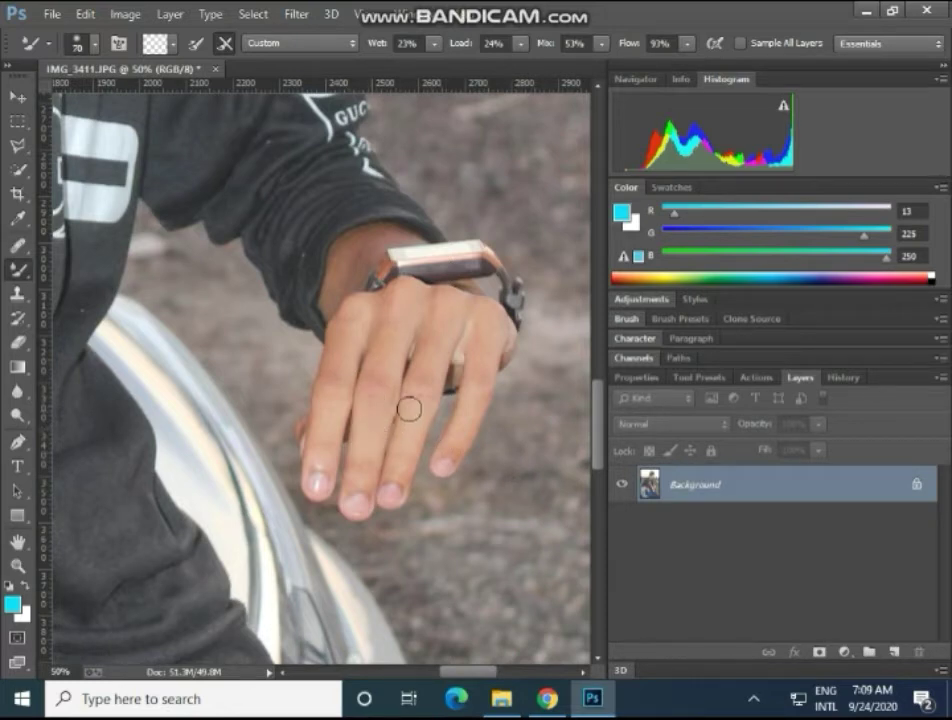
drag(438, 395, 472, 404)
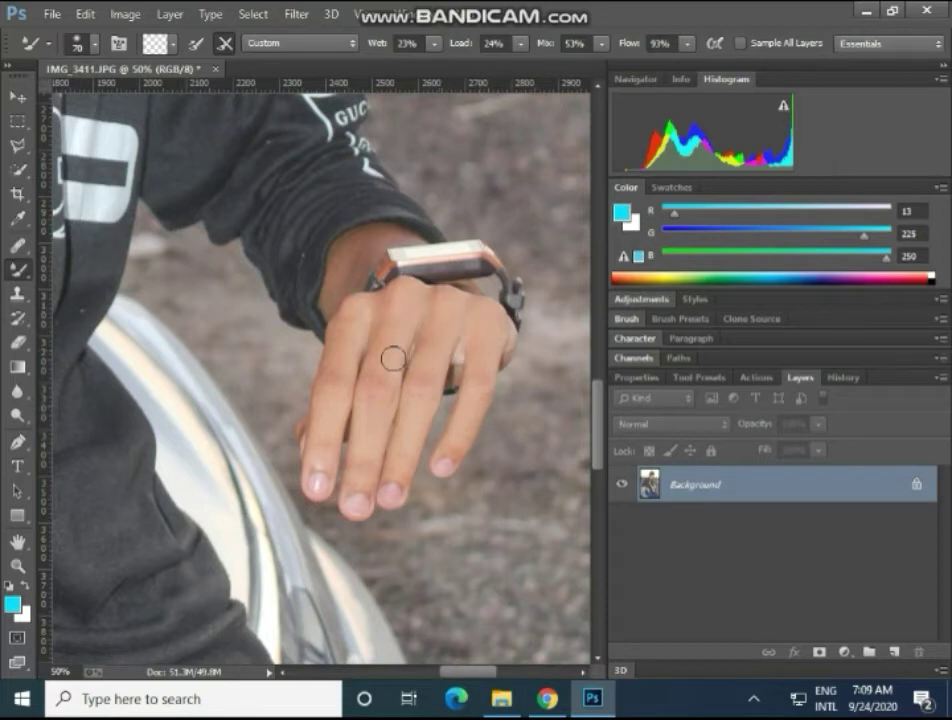
- Zoom out until the whole photo fits the window
key(bracketright)
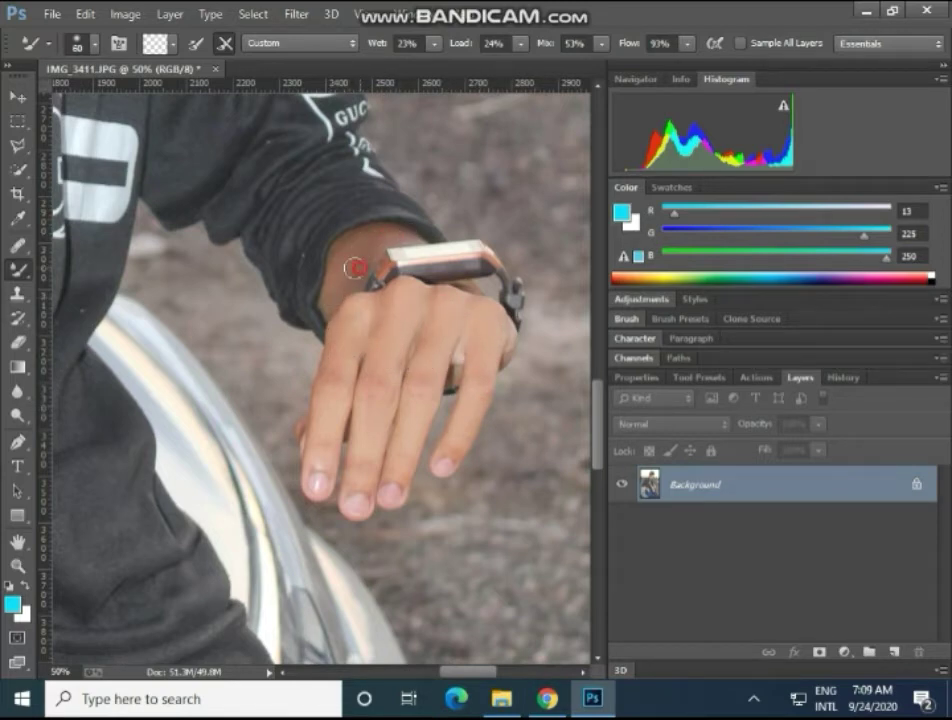
key(ctrl+minus)
key(ctrl+minus)
key(ctrl+minus)
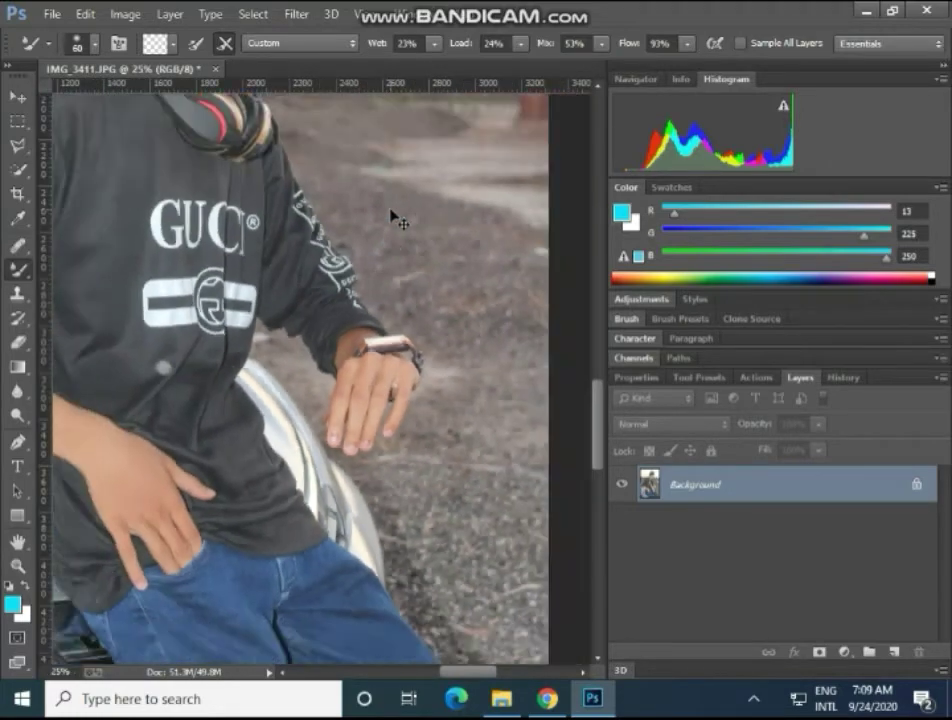
key(ctrl+minus)
key(ctrl+minus)
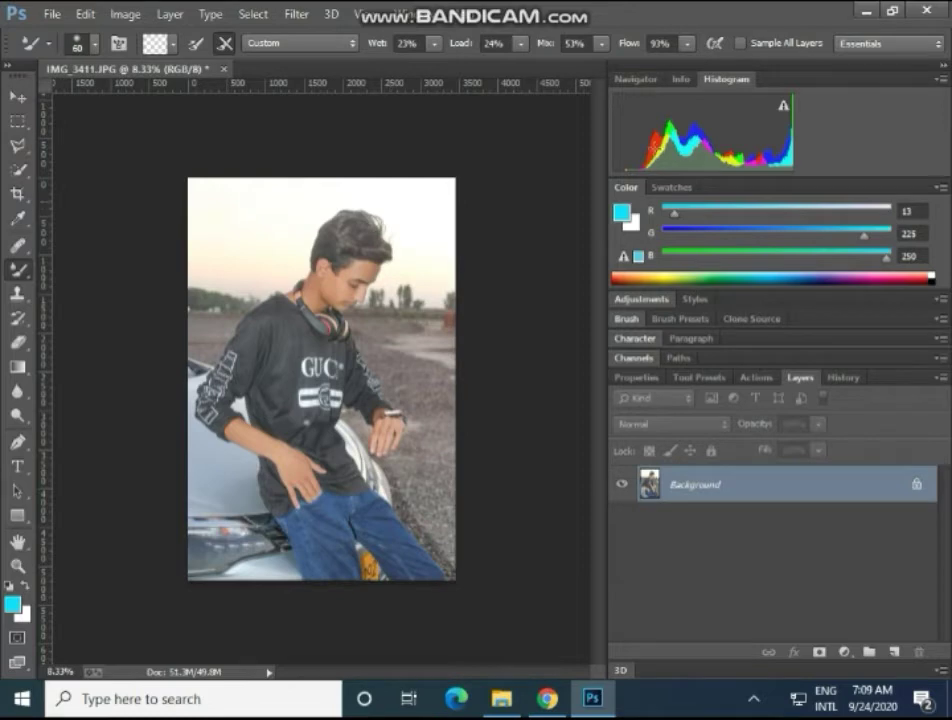
- Open the retouched photo in the Camera Raw Filter from the Filter menu
click(754, 698)
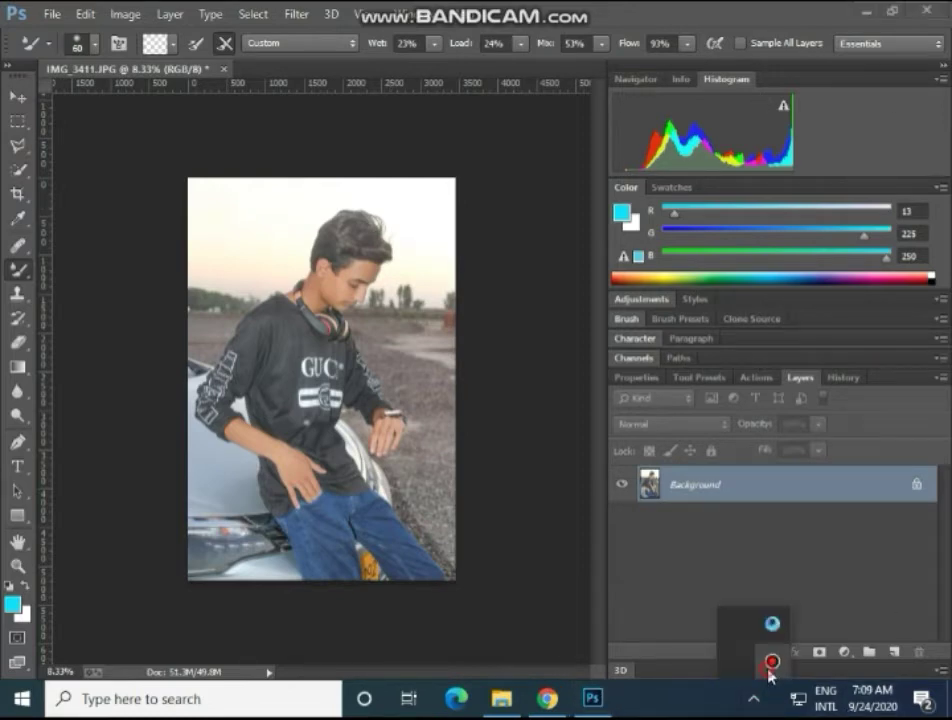
click(772, 661)
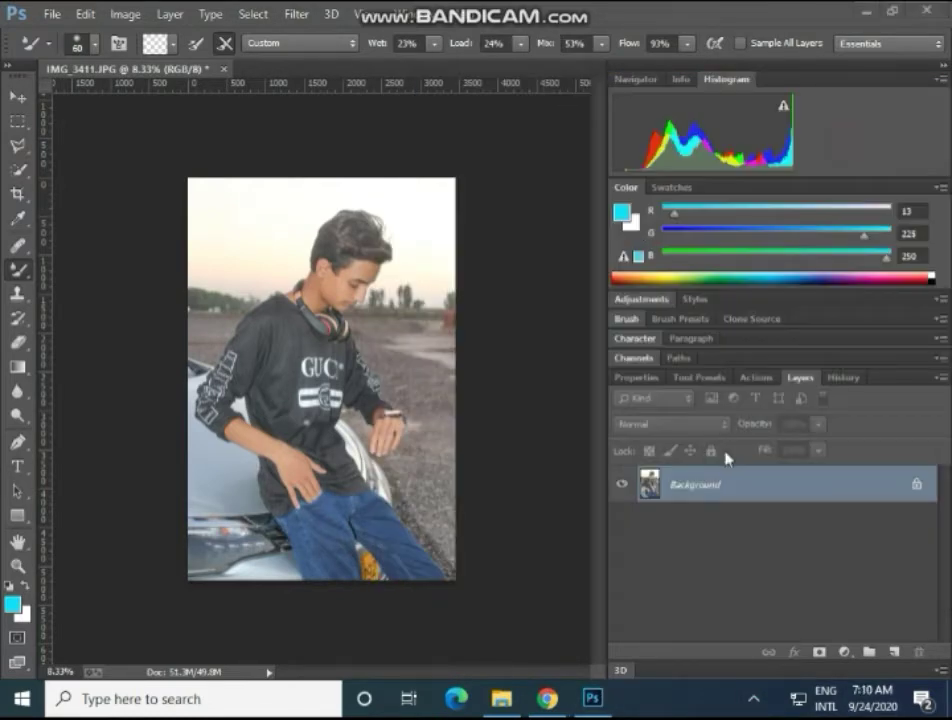
click(754, 698)
click(622, 703)
click(296, 14)
click(358, 125)
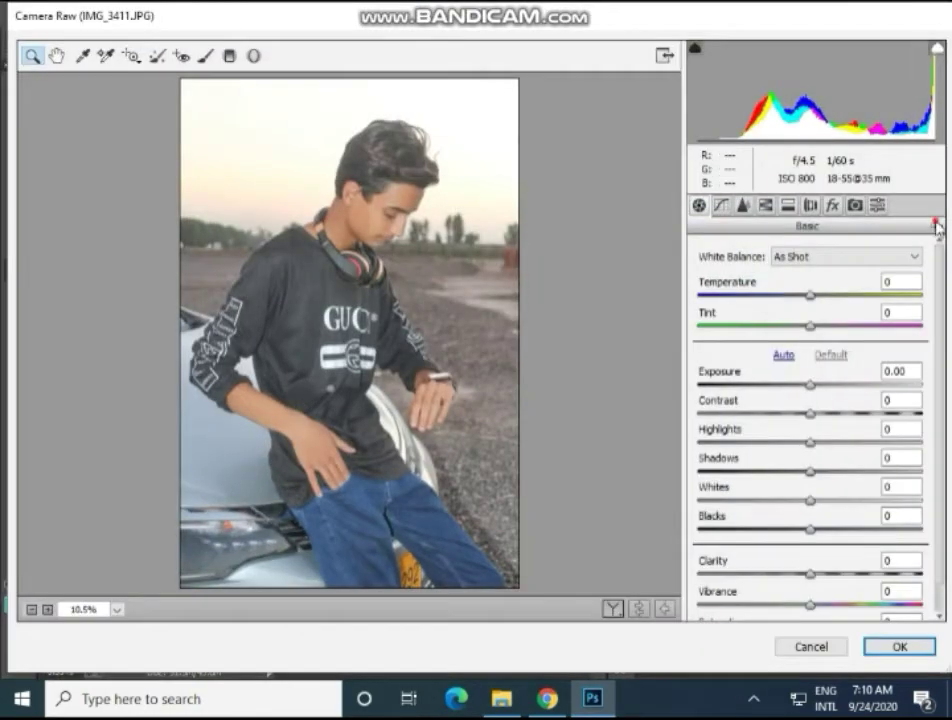
- Load the blue preset.xmp settings via the Basic panel's Load Settings option
click(936, 226)
click(862, 405)
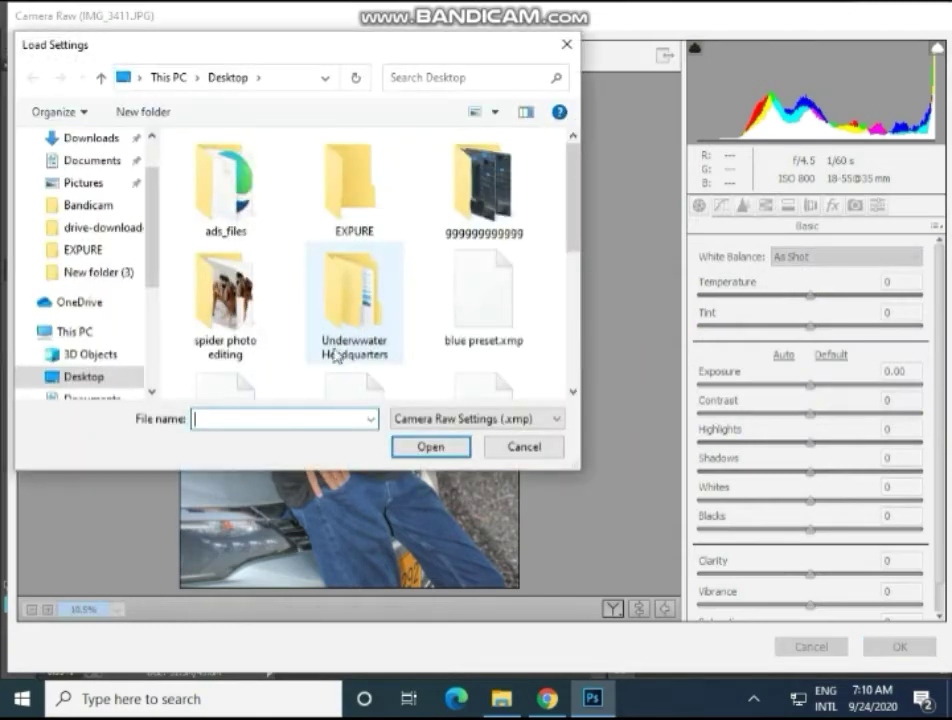
scroll(340, 340, down, 5)
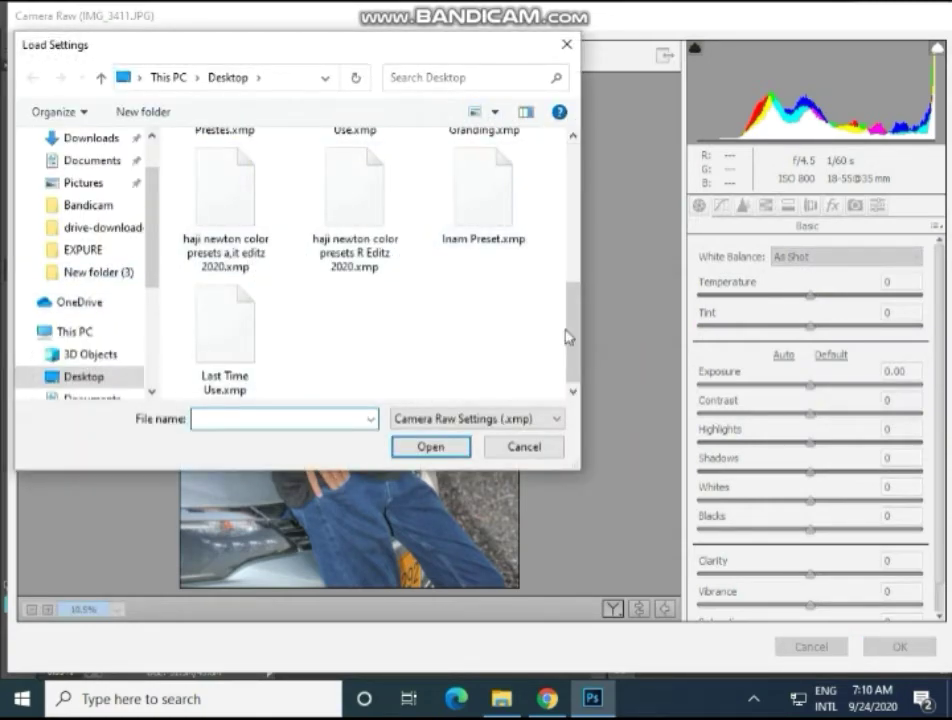
scroll(527, 340, up, 5)
scroll(527, 340, down, 1)
double_click(485, 188)
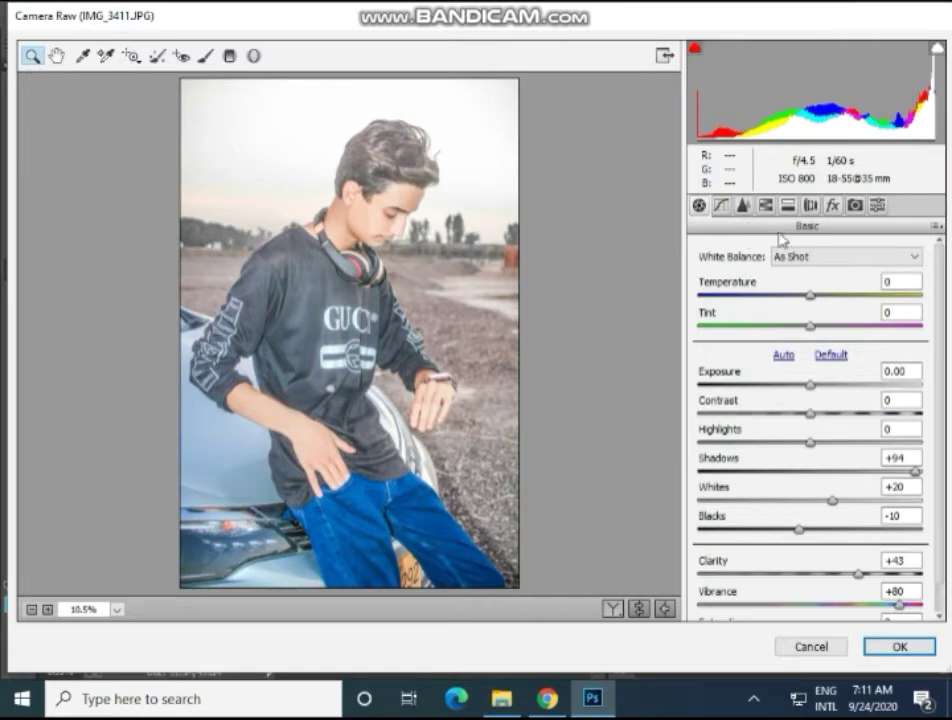
- Set the Basic sliders to Shadows +72, Whites +34 and Blacks +53
mouse_move(914, 470)
mouse_down()
mouse_move(873, 466)
mouse_move(829, 478)
mouse_move(890, 478)
mouse_up()
mouse_move(829, 498)
mouse_down()
mouse_move(820, 501)
mouse_move(849, 501)
mouse_up()
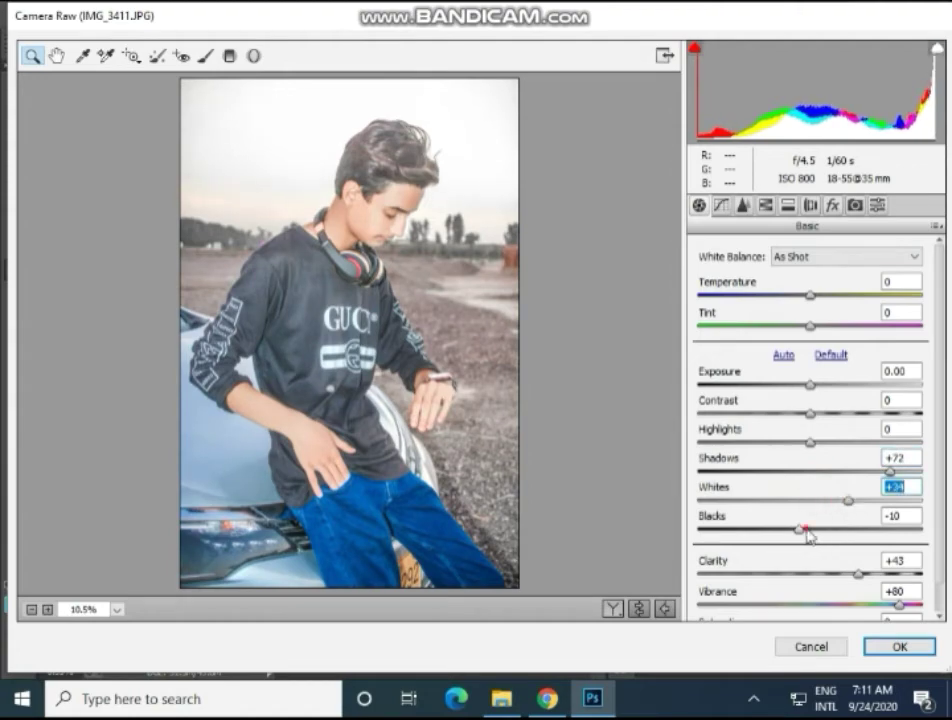
mouse_move(808, 535)
mouse_down()
mouse_move(905, 543)
mouse_move(780, 550)
mouse_move(824, 527)
mouse_move(866, 552)
mouse_up()
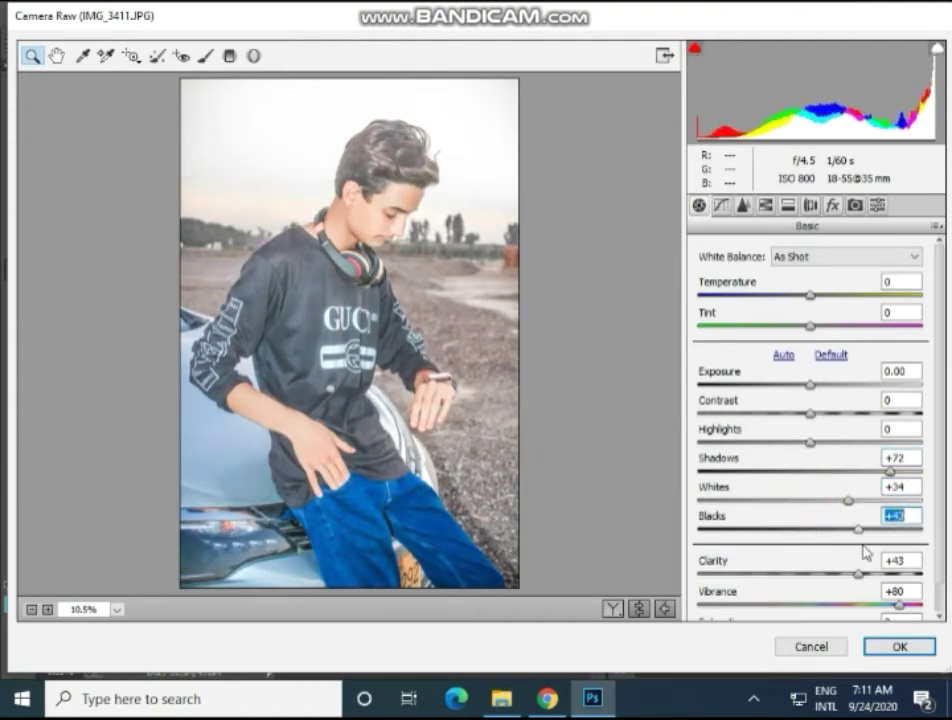
key(shift+Up)
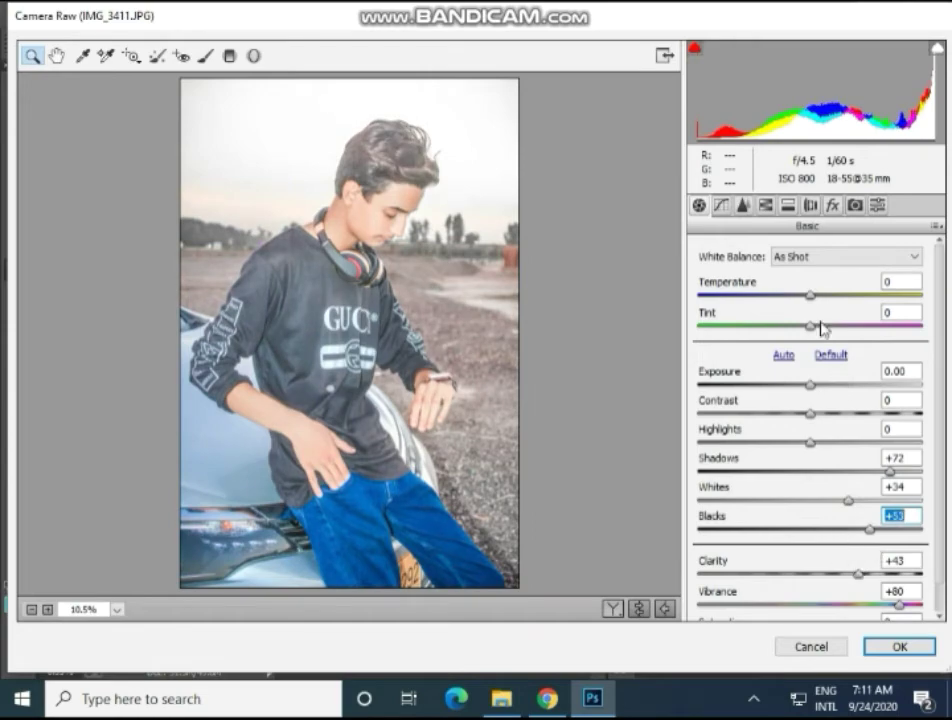
click(763, 206)
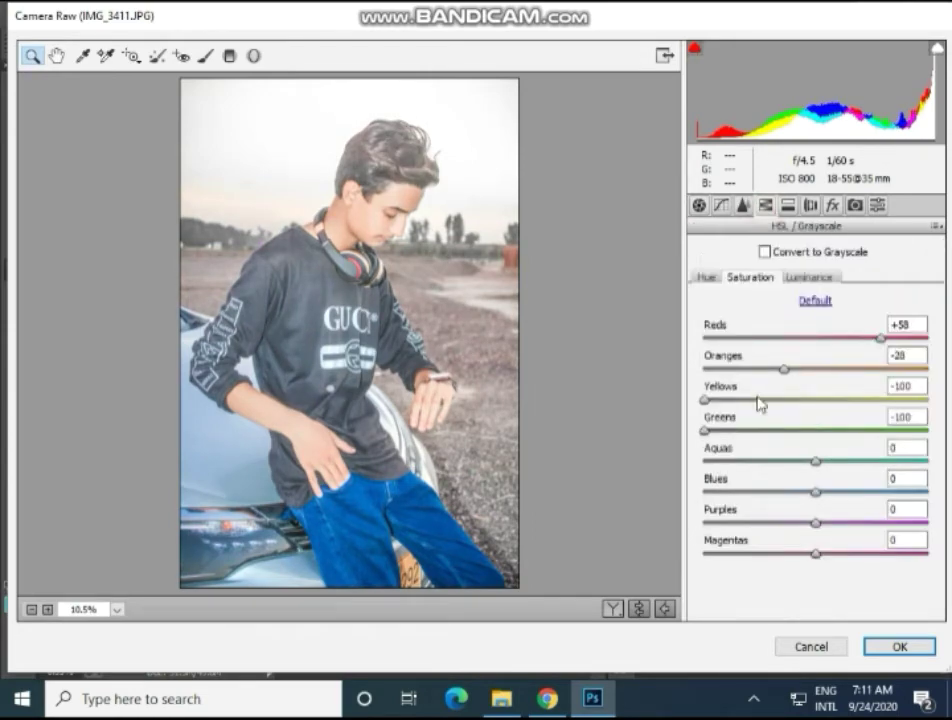
- Set yellows saturation -18, boost greens, and shift the greens, yellows, aquas and blues hues
mouse_move(760, 400)
mouse_down()
mouse_move(876, 412)
mouse_move(799, 413)
mouse_up()
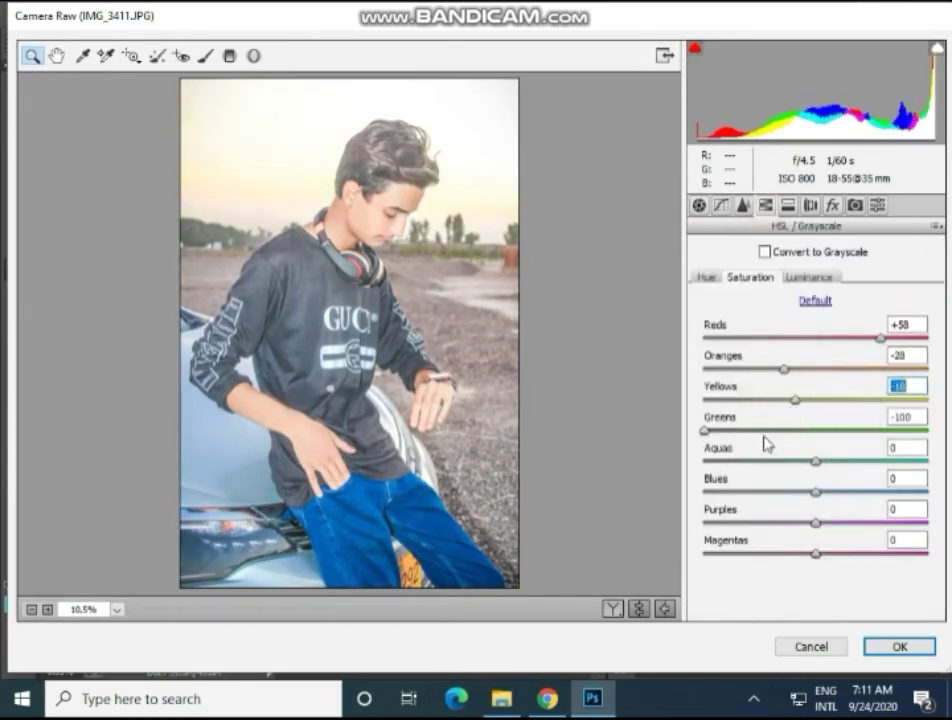
drag(704, 430, 899, 426)
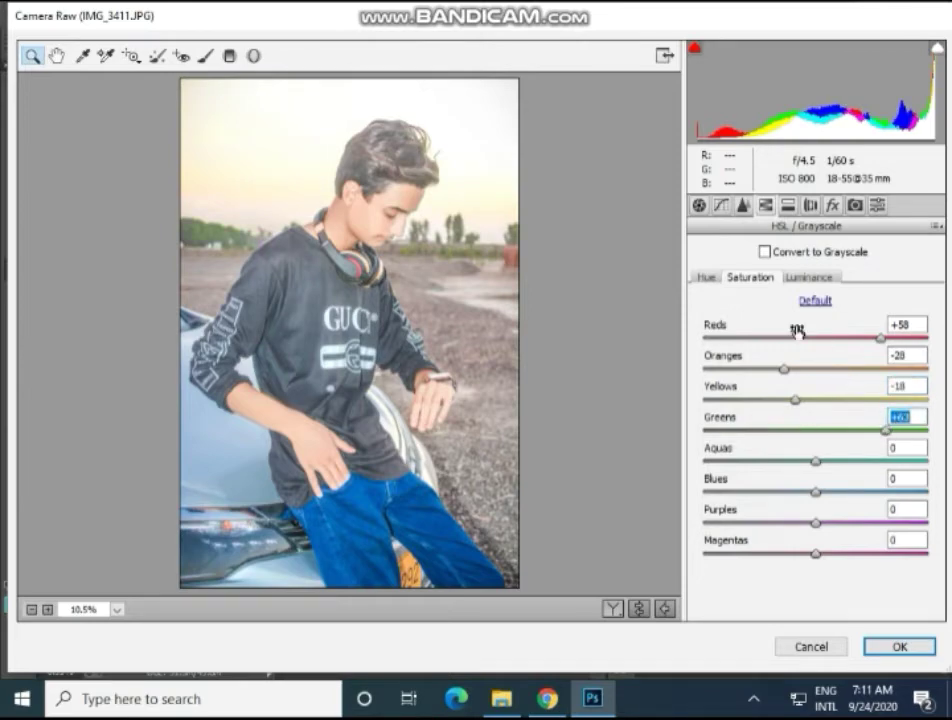
click(710, 280)
mouse_move(742, 430)
mouse_down()
mouse_move(650, 425)
mouse_move(893, 428)
mouse_move(773, 425)
mouse_move(833, 425)
mouse_move(790, 403)
mouse_move(889, 399)
mouse_up()
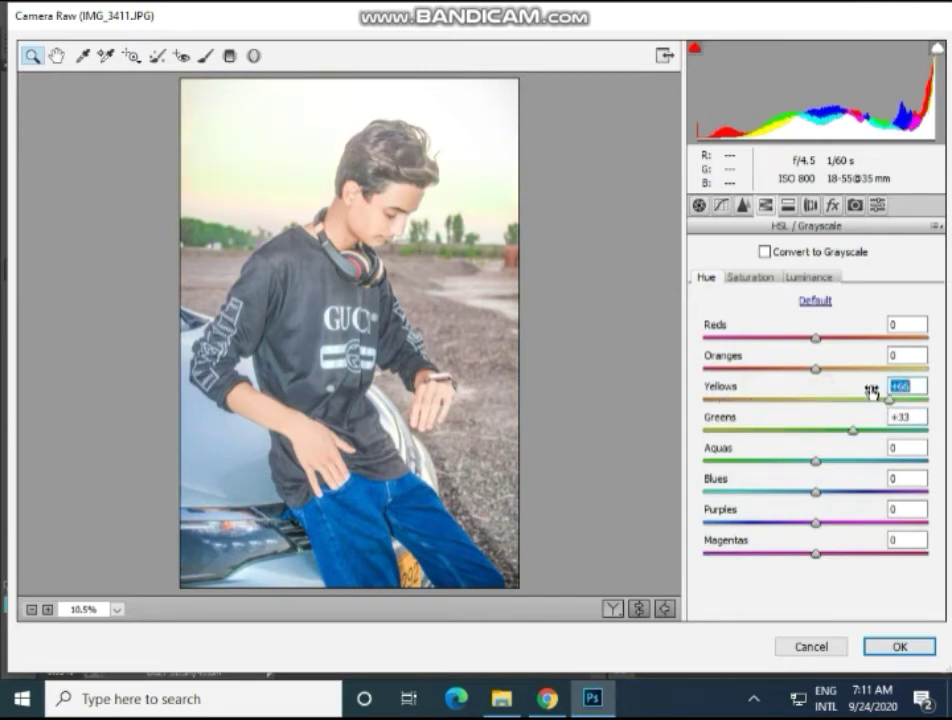
drag(745, 461, 882, 461)
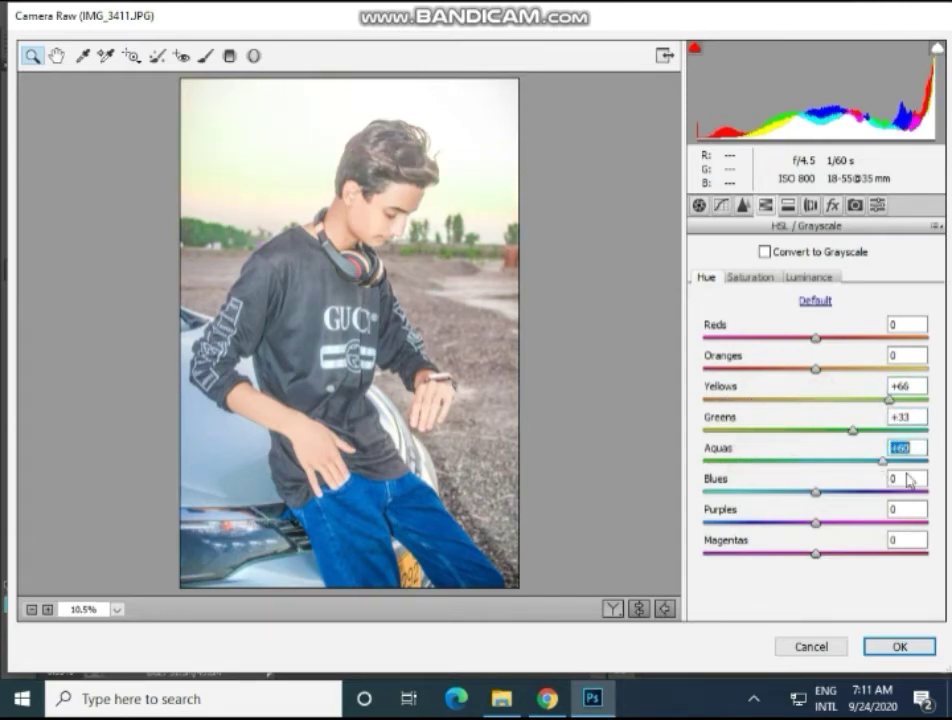
mouse_move(796, 488)
mouse_down()
mouse_move(725, 487)
mouse_move(901, 480)
mouse_up()
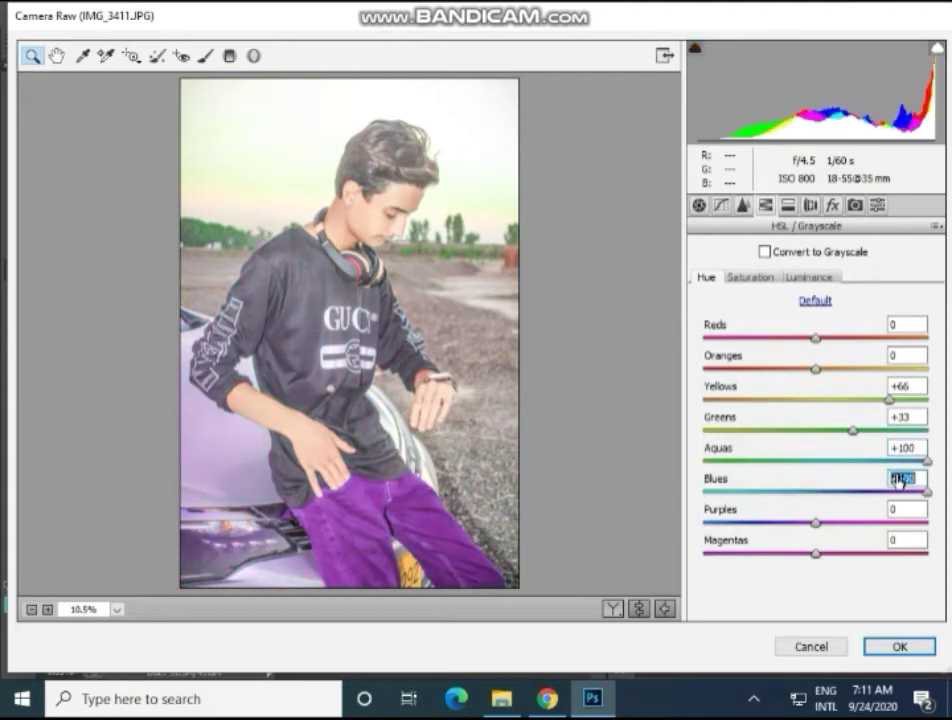
mouse_move(799, 491)
mouse_down()
mouse_move(763, 491)
mouse_move(793, 487)
mouse_up()
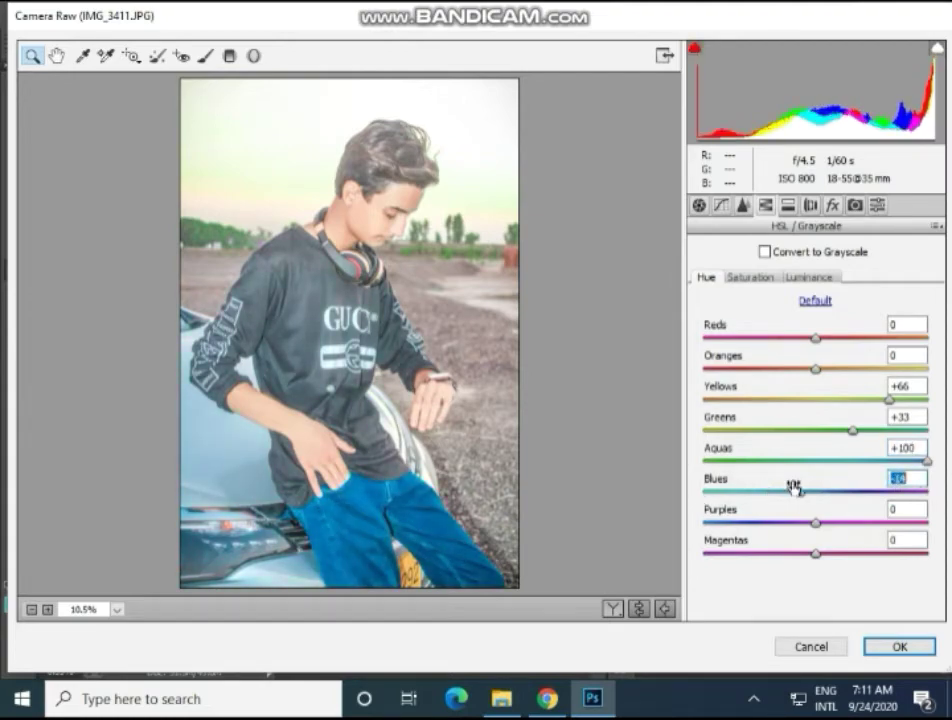
- Raise aquas saturation to +72 and boost blues saturation for bluer jeans and car
click(751, 275)
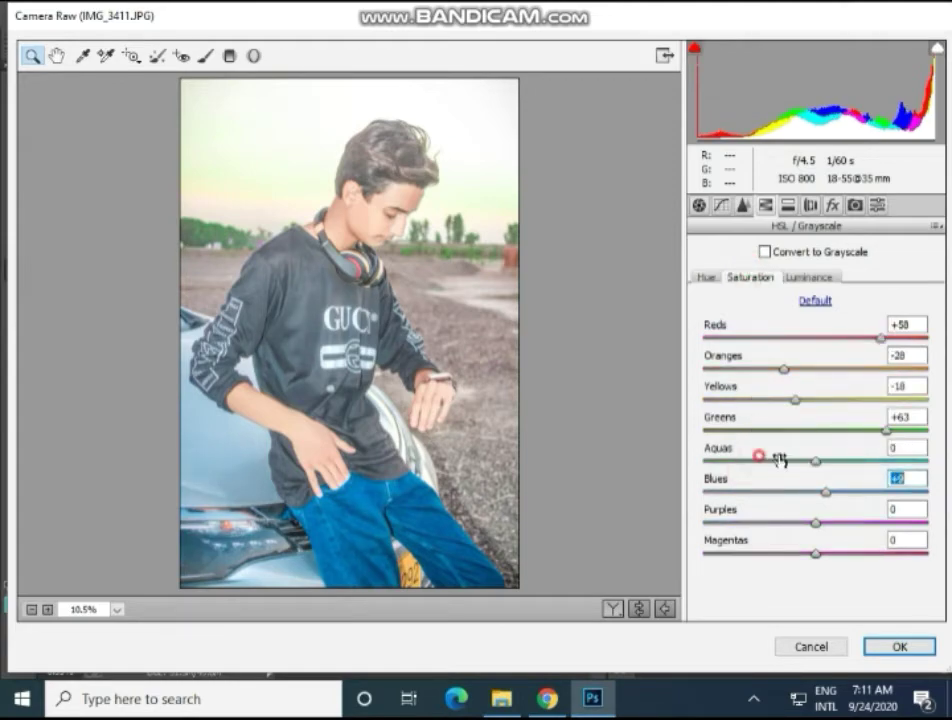
drag(759, 460, 895, 460)
drag(795, 490, 808, 490)
click(830, 491)
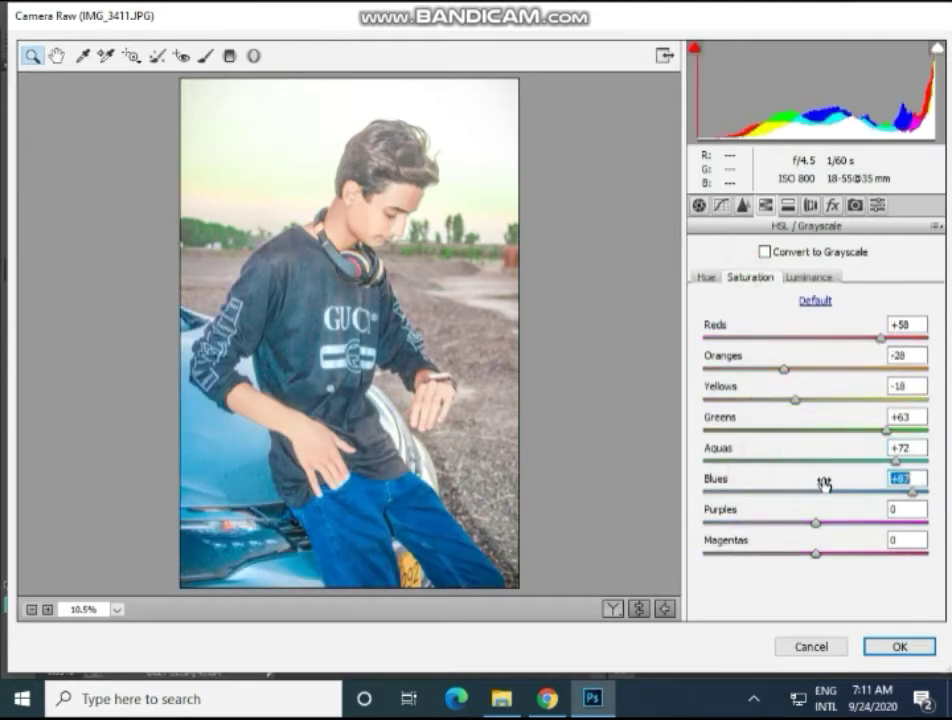
- Set HSL luminance to Yellows -63, Aquas -82 and Blues +13
click(808, 277)
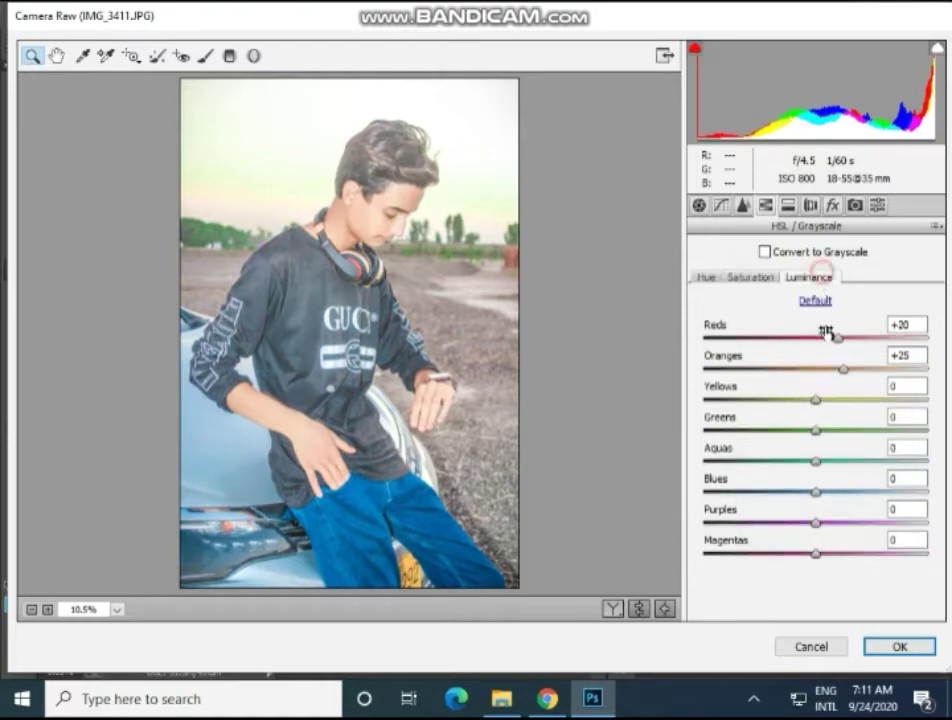
click(811, 398)
mouse_move(810, 399)
mouse_down()
mouse_move(744, 420)
mouse_move(806, 431)
mouse_move(728, 462)
mouse_up()
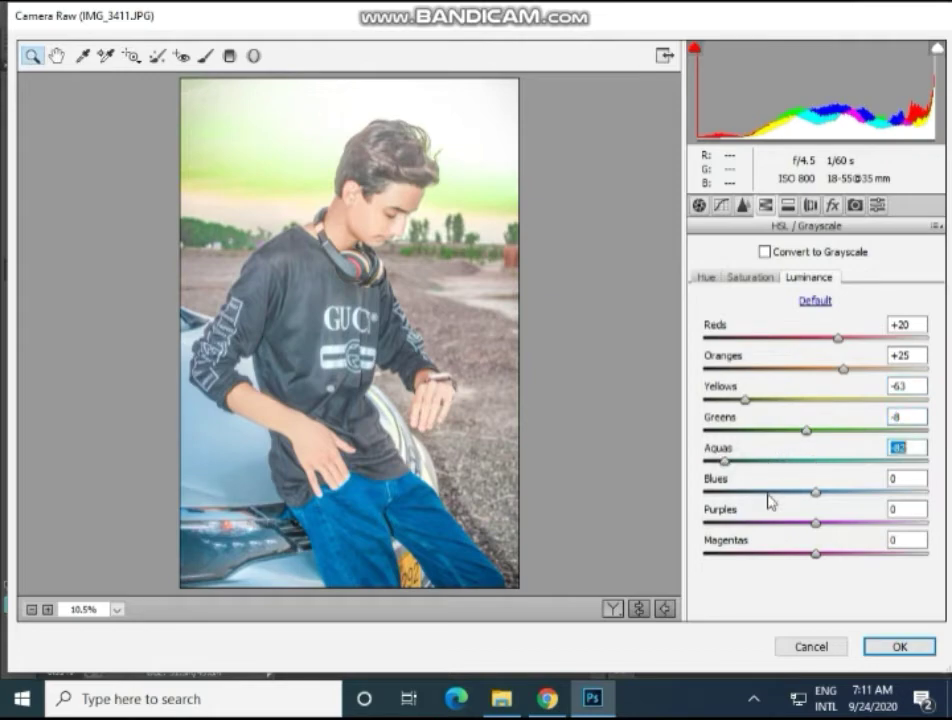
mouse_move(815, 492)
mouse_down()
mouse_move(831, 492)
mouse_move(833, 522)
mouse_up()
click(810, 205)
- Tint the split-toning highlights to hue 185 and add some saturation
click(788, 205)
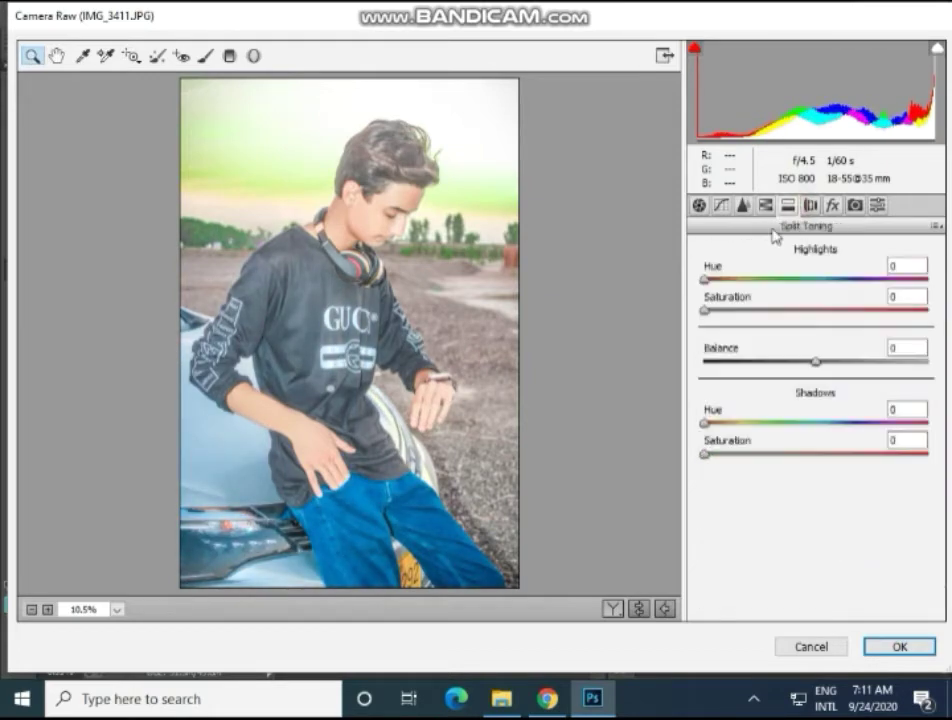
drag(705, 279, 818, 279)
mouse_move(730, 311)
mouse_down()
mouse_move(796, 311)
mouse_move(712, 313)
mouse_up()
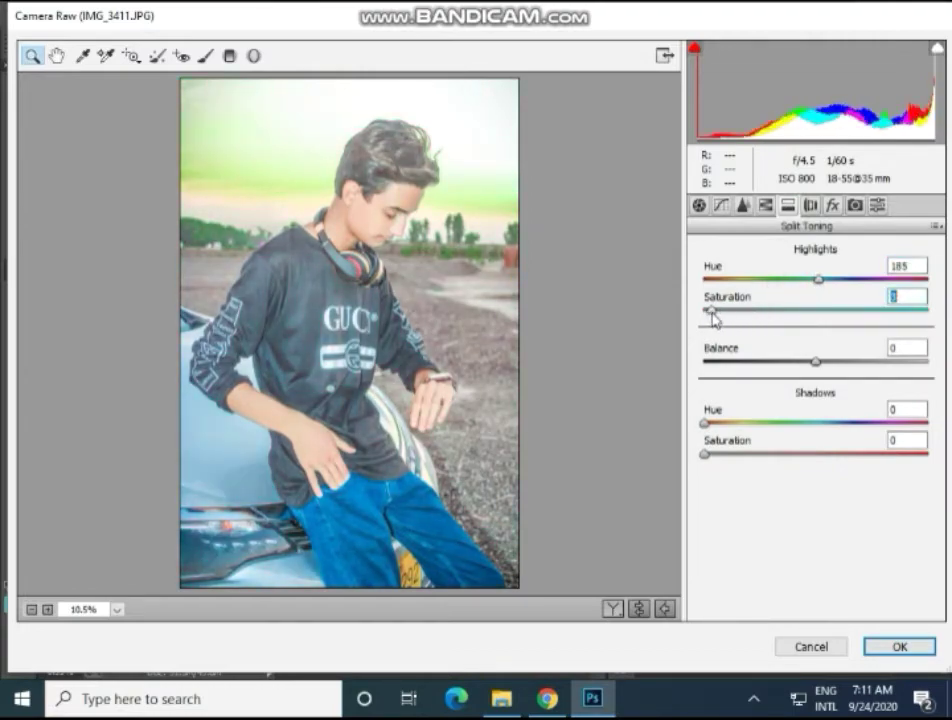
- Lighten the post-crop vignette amount in the Effects panel
click(811, 205)
click(831, 205)
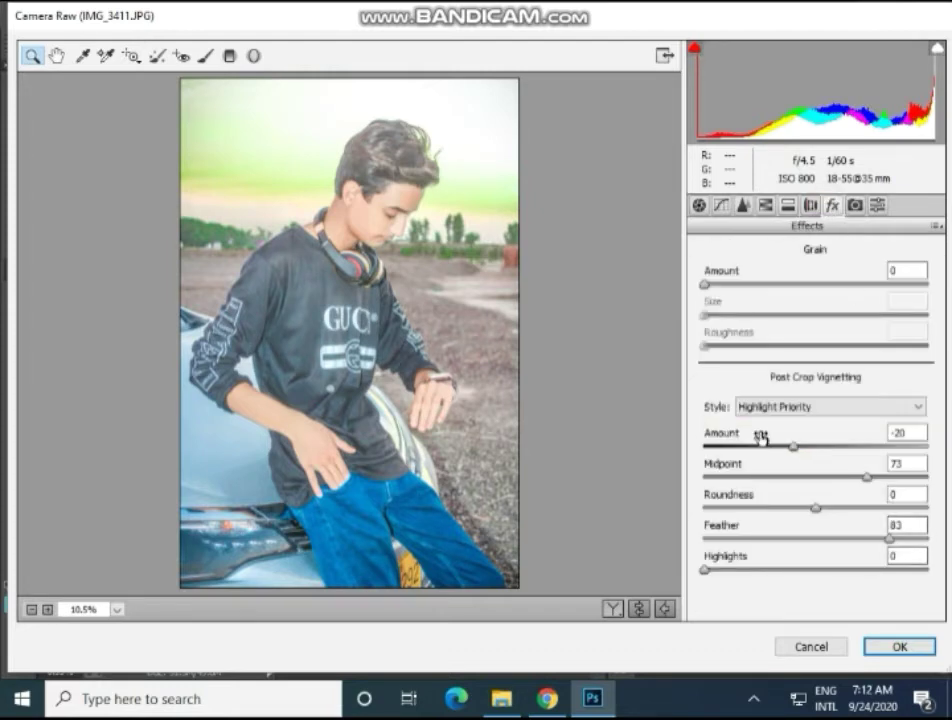
drag(769, 446, 783, 447)
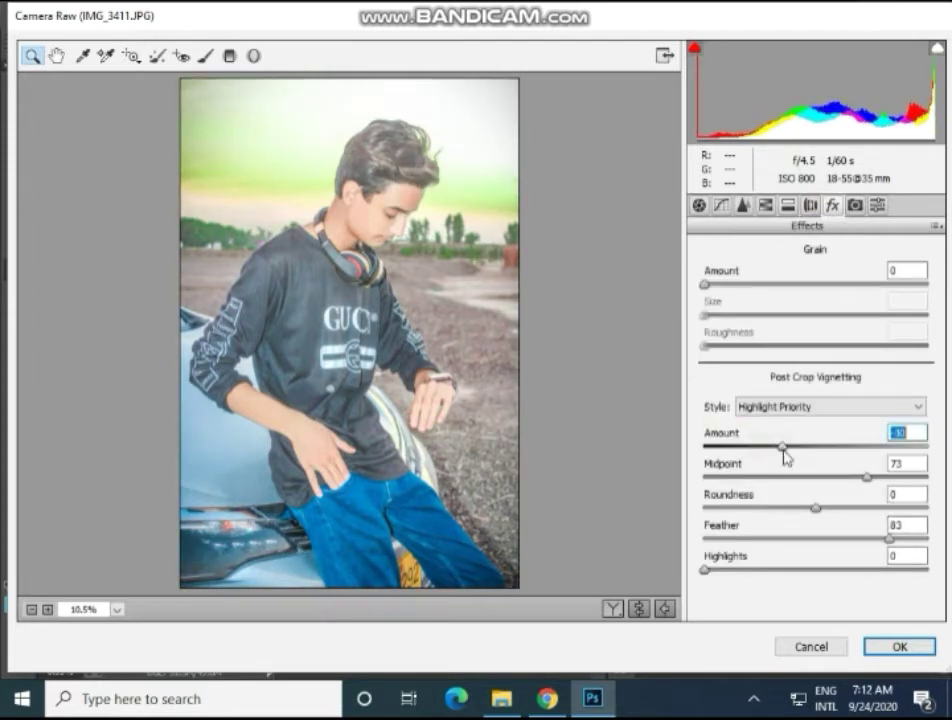
- Apply the Camera Raw grade and duplicate the graded photo as Layer 1
click(897, 647)
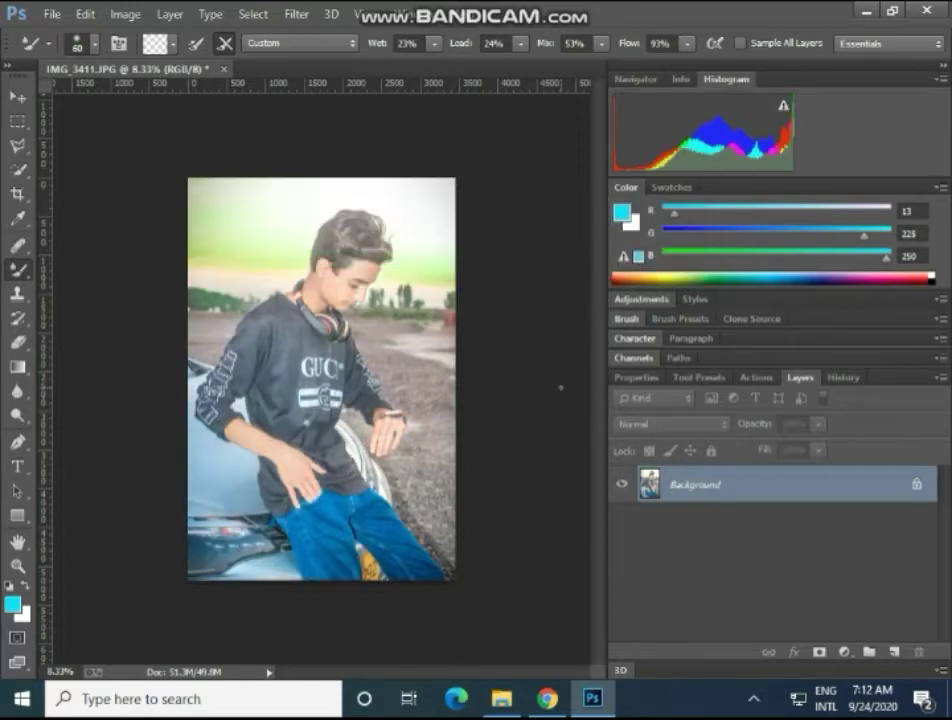
key(ctrl+j)
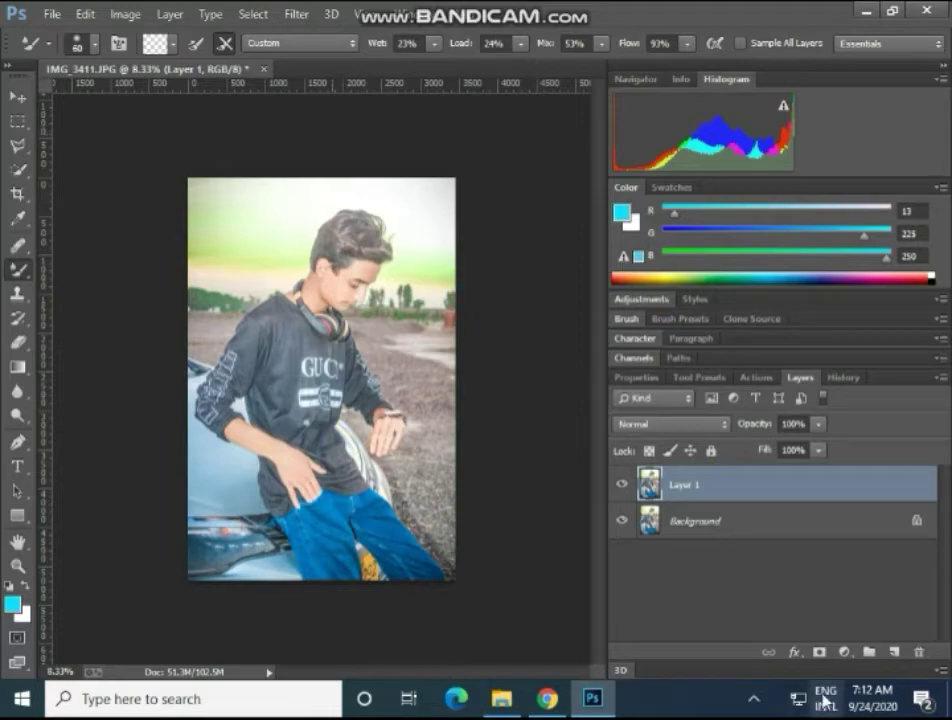
key(ctrl+shift+a)
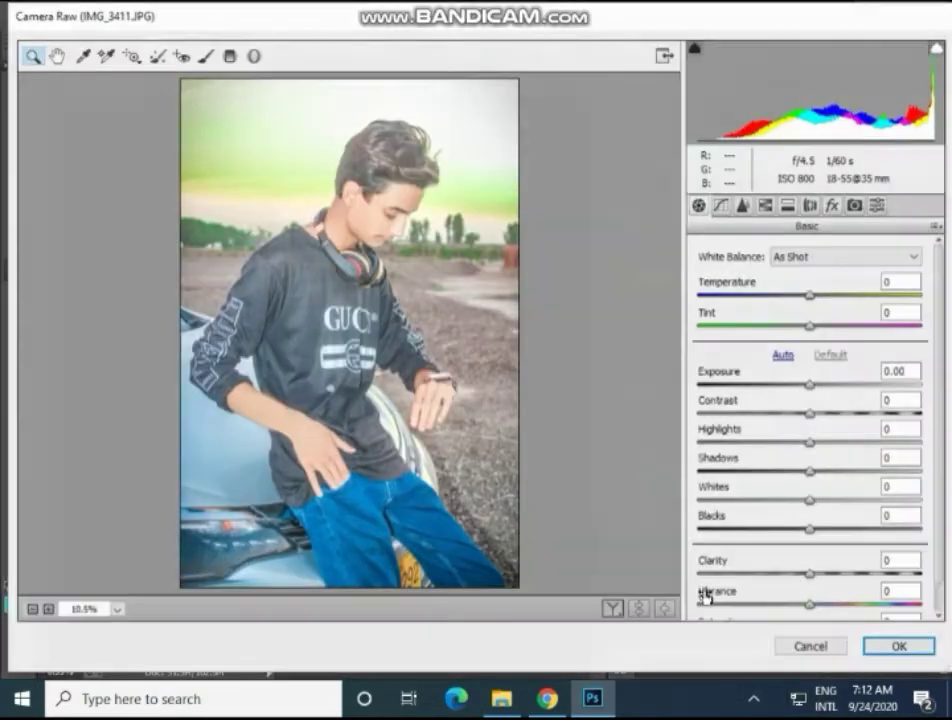
click(825, 645)
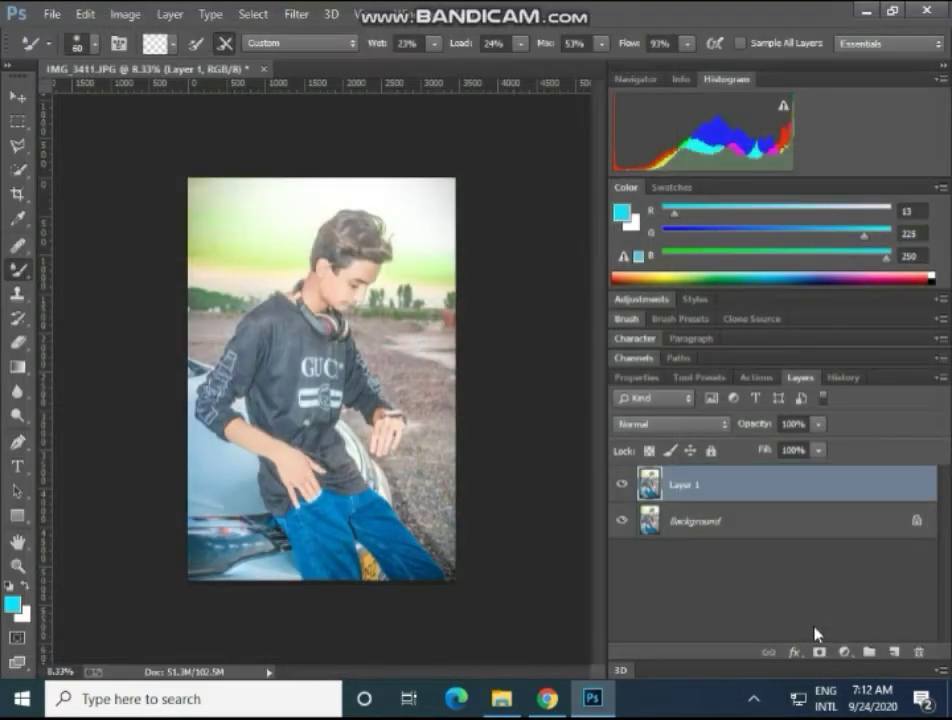
- Liquify Layer 1 with a 250–400 Forward Warp brush to reshape the boy's hair
key(ctrl+shift+x)
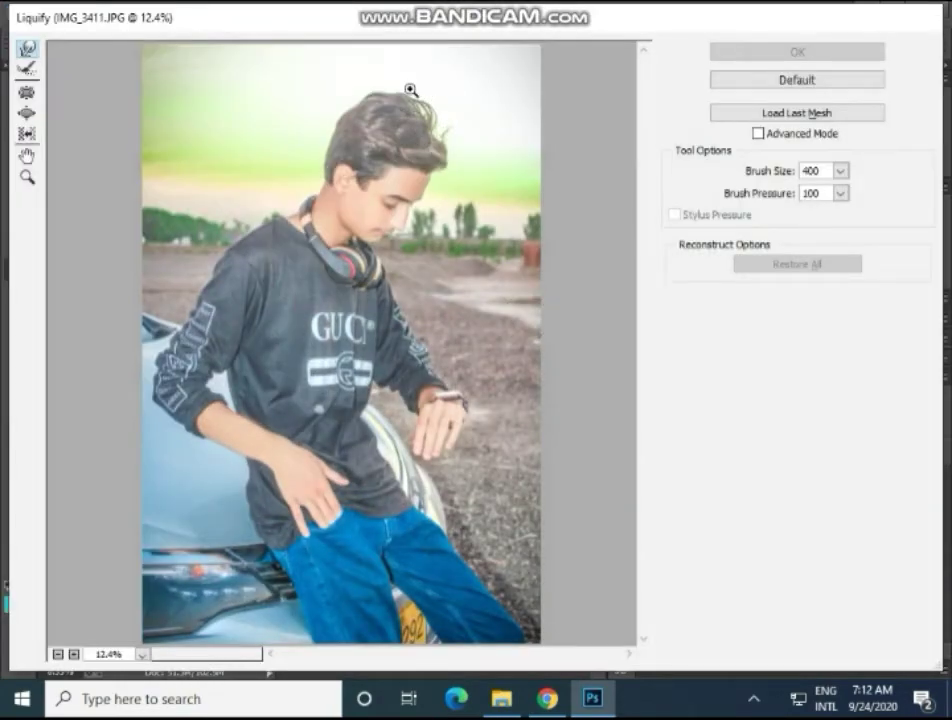
key(ctrl+plus)
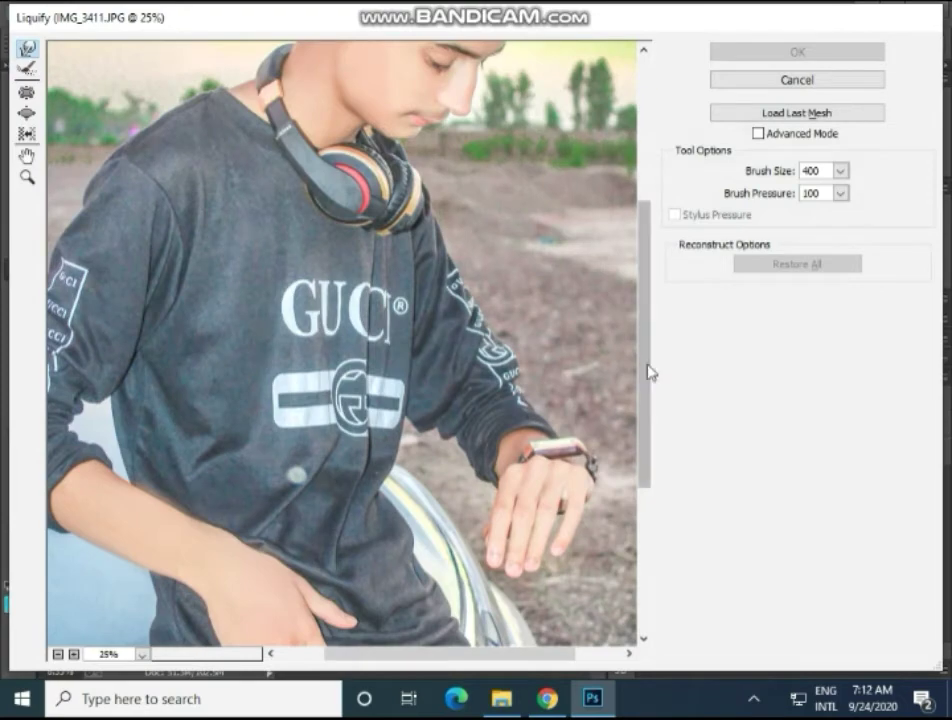
drag(644, 330, 654, 223)
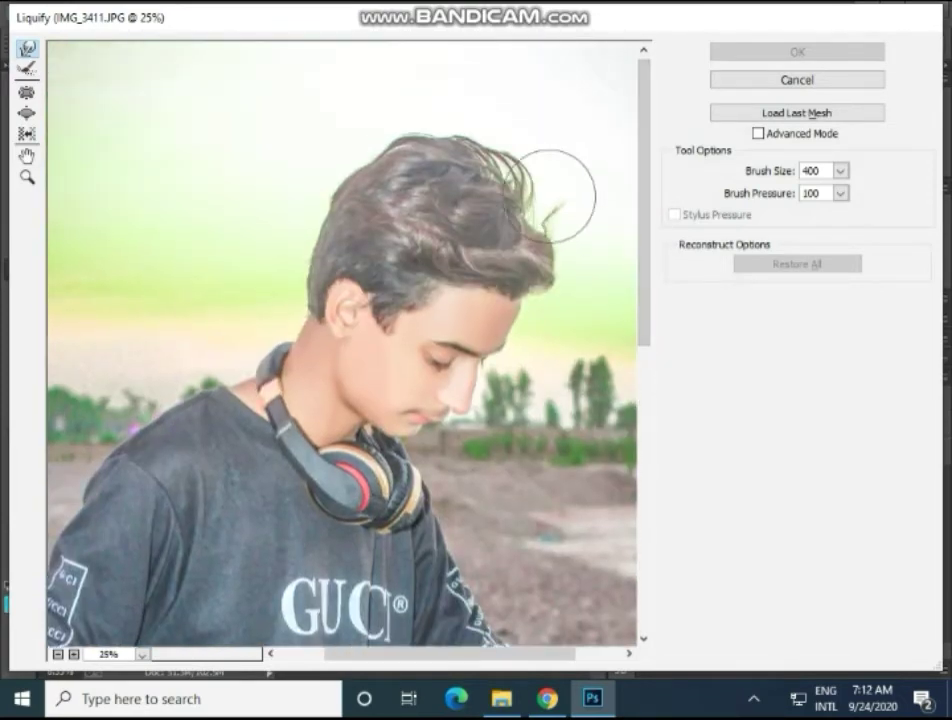
key(bracketleft)
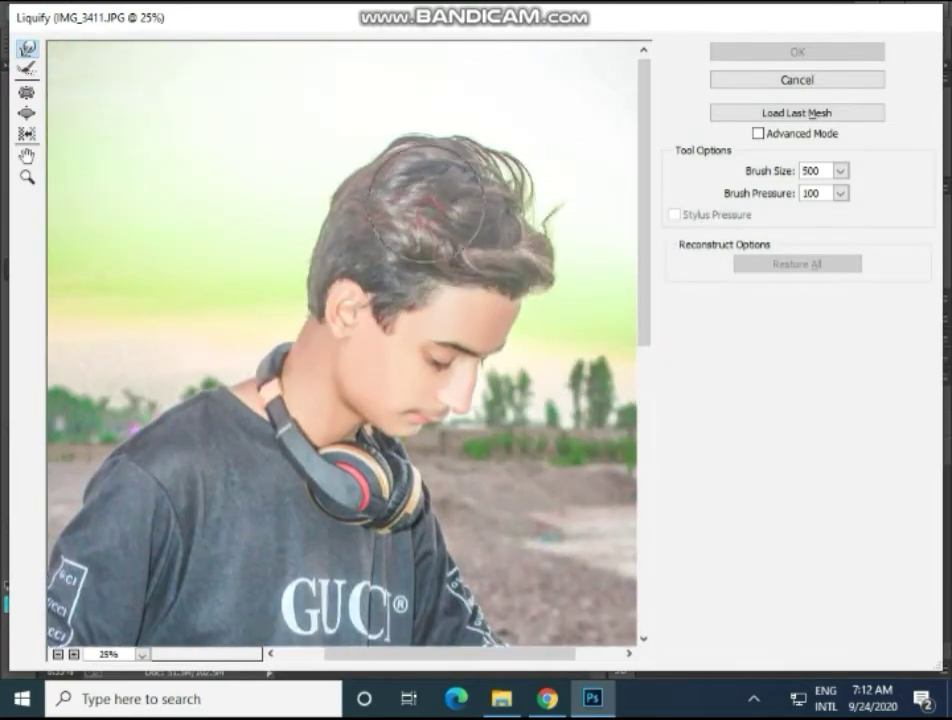
drag(320, 145, 470, 222)
key(bracketleft)
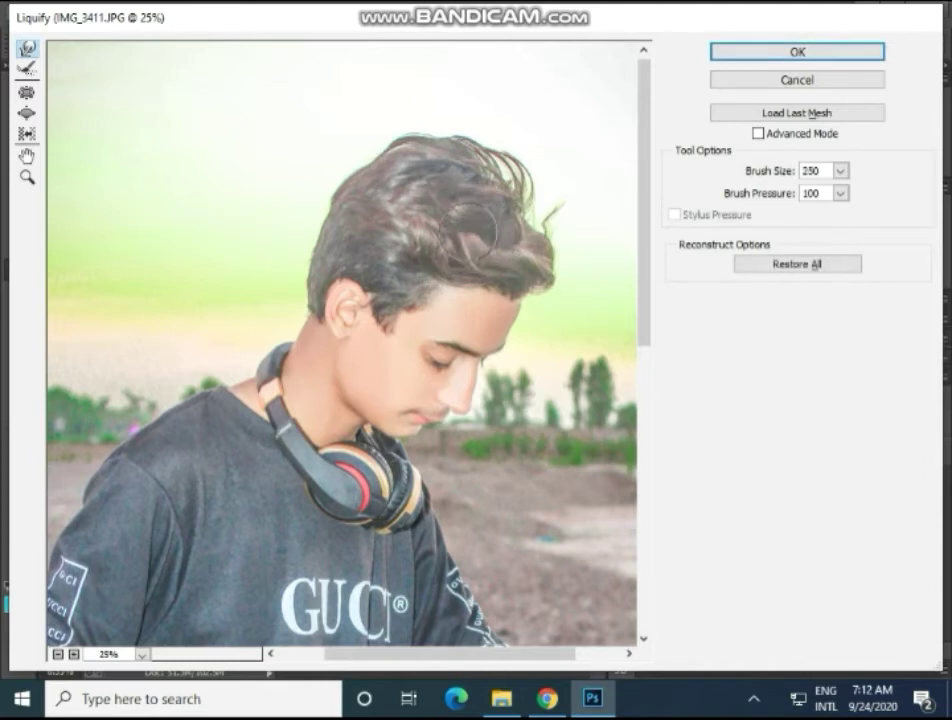
key(bracketright)
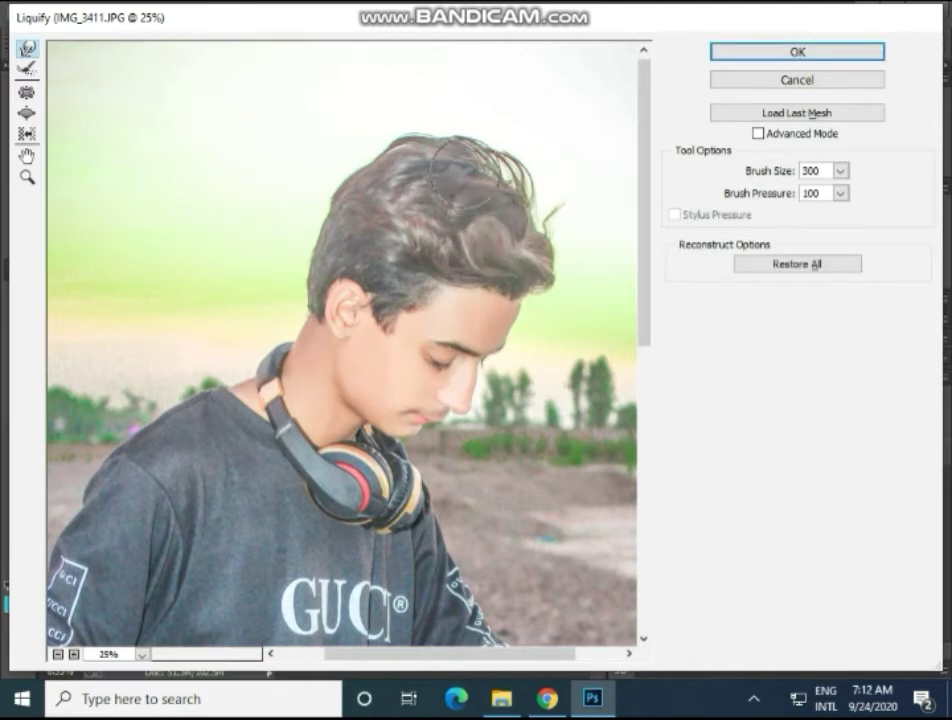
key(bracketright)
mouse_move(489, 176)
mouse_down()
mouse_move(517, 182)
mouse_move(438, 134)
mouse_up()
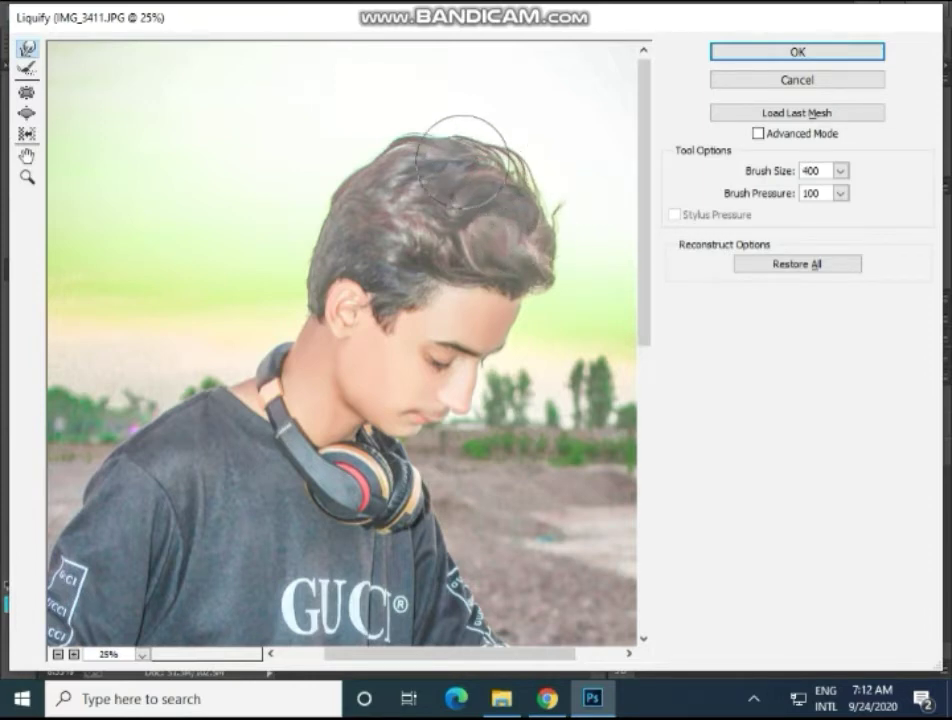
key(ctrl+z)
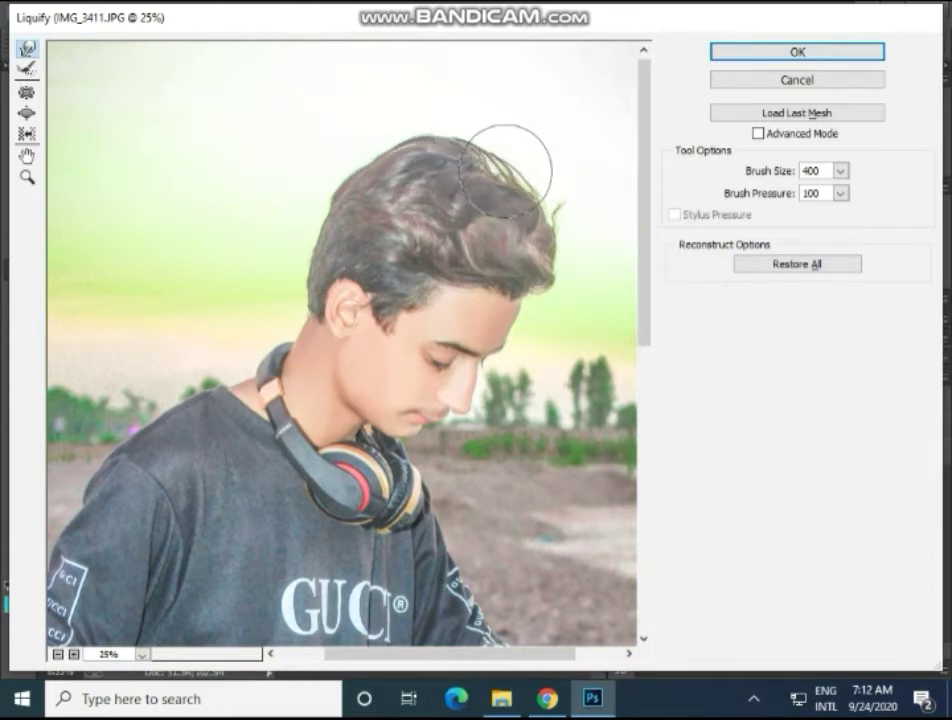
click(729, 48)
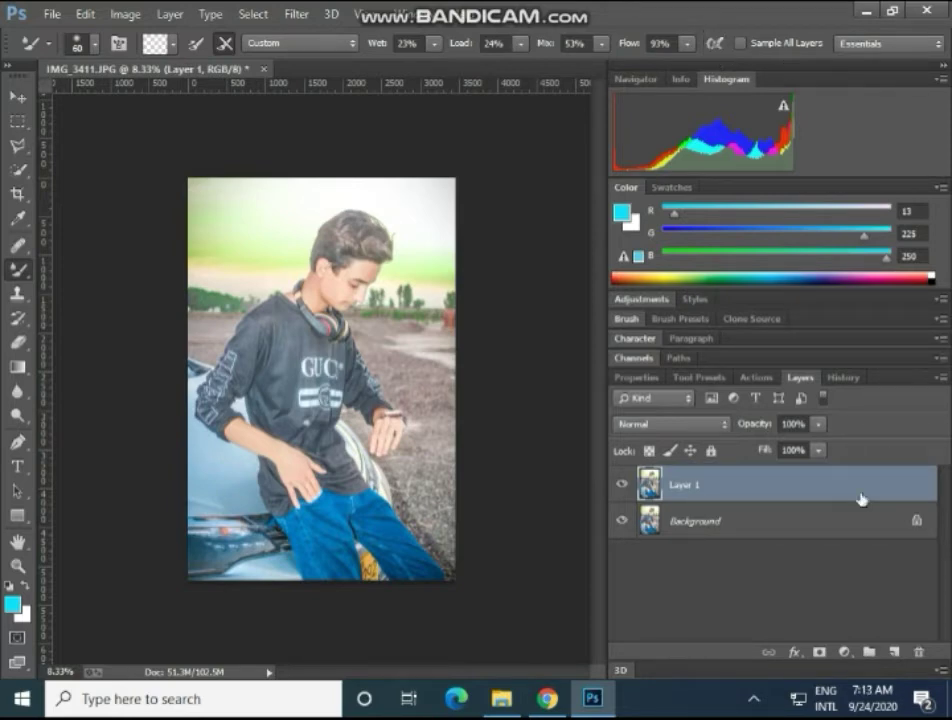
- Apply a 145-pixel Motion Blur at angle 0 to Layer 1
click(296, 14)
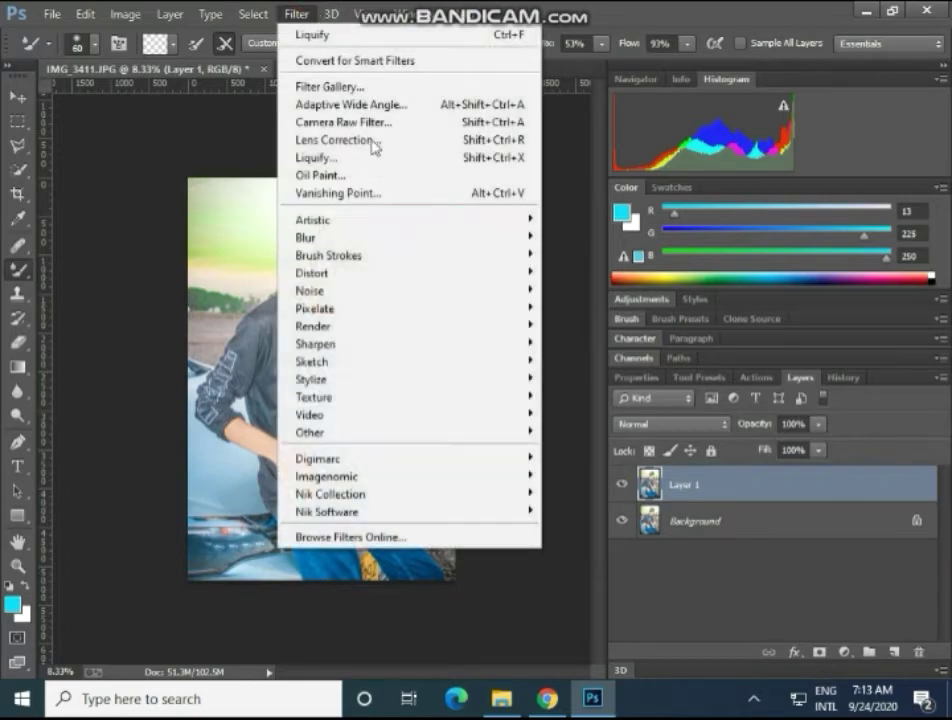
mouse_move(306, 237)
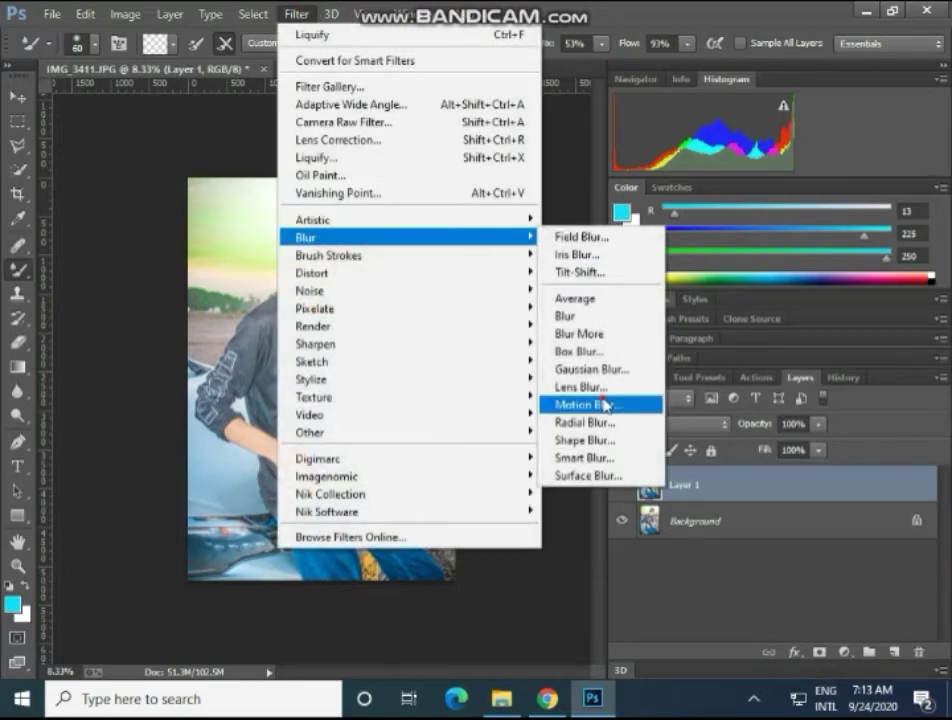
click(590, 404)
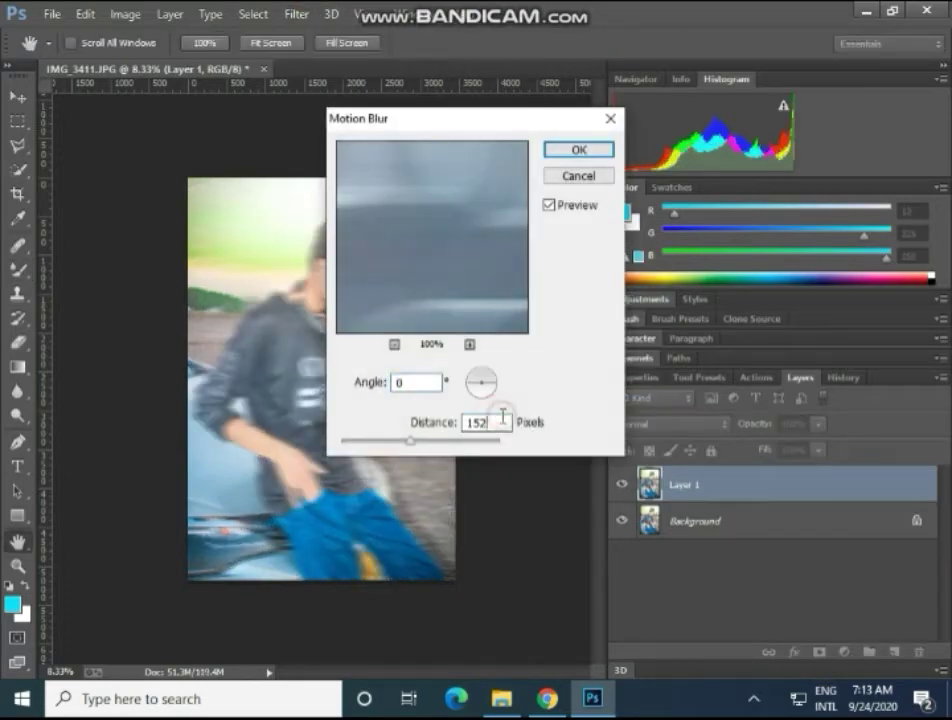
key(BackSpace)
key(BackSpace)
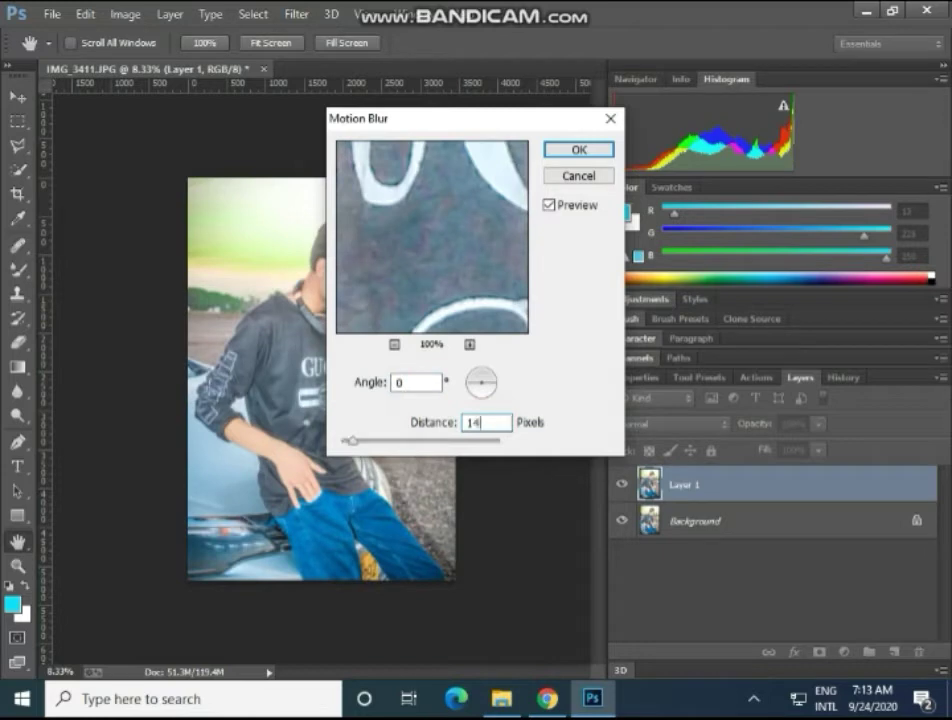
text(5)
key(Return)
key(b)
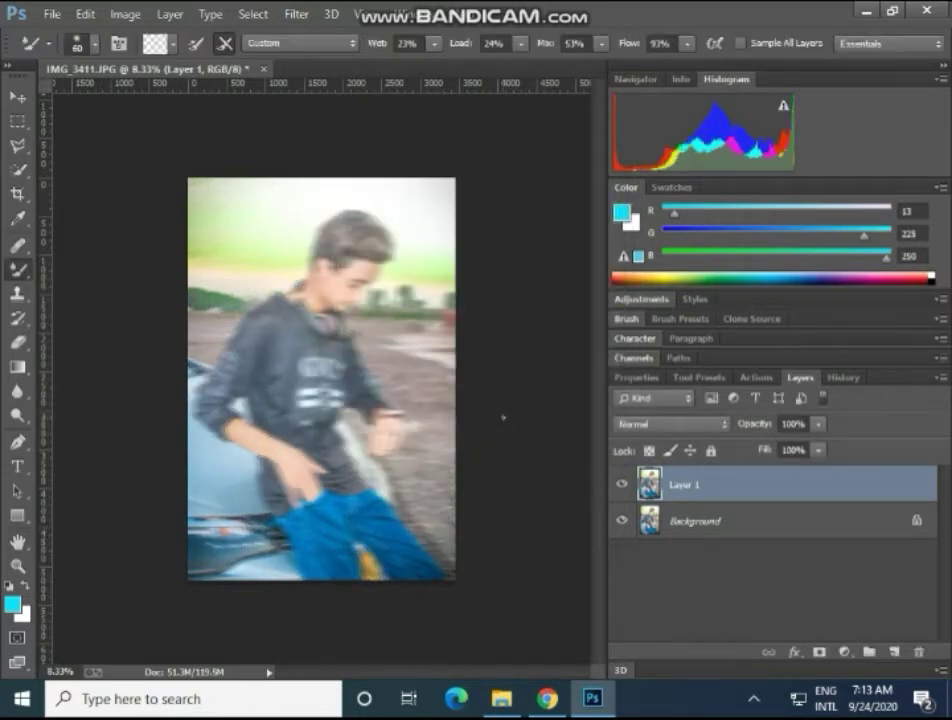
- Add an inverted black layer mask to Layer 1 and select the Brush Tool
click(819, 651)
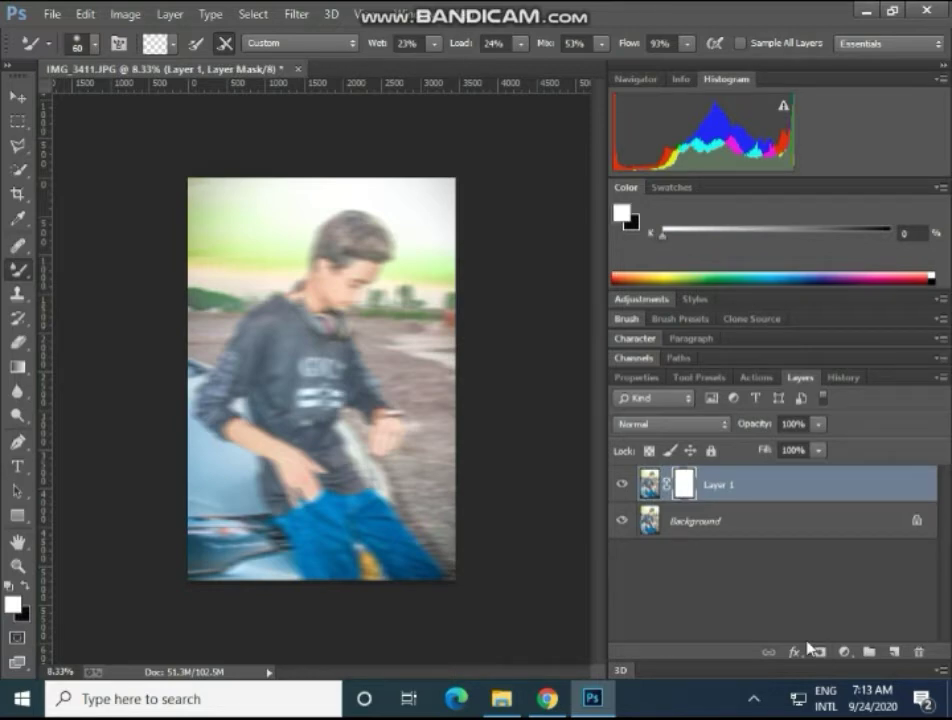
key(ctrl+i)
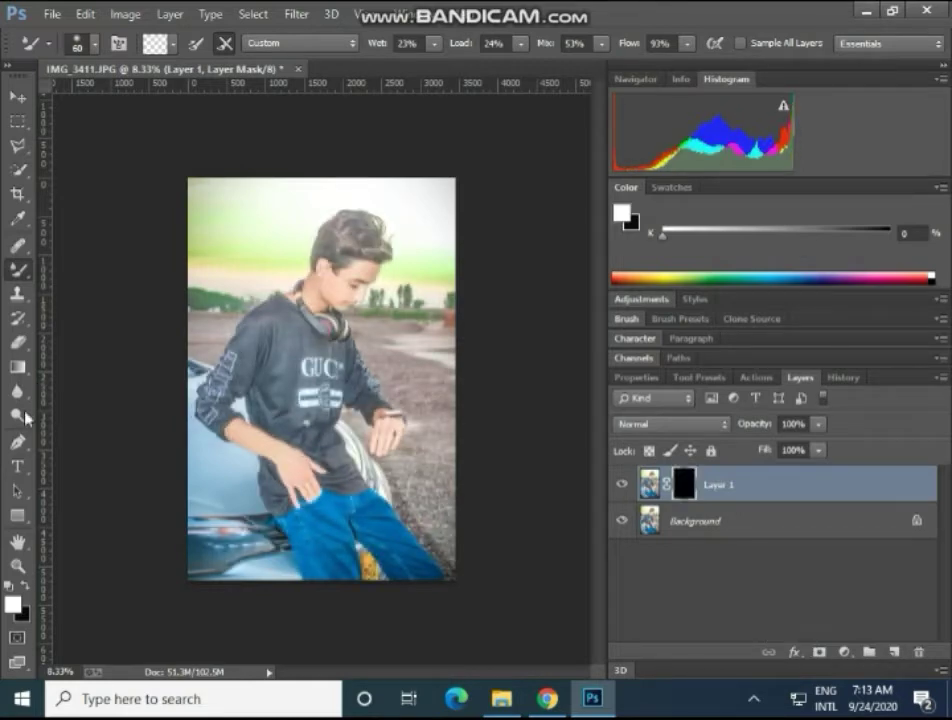
right_click(18, 269)
click(70, 268)
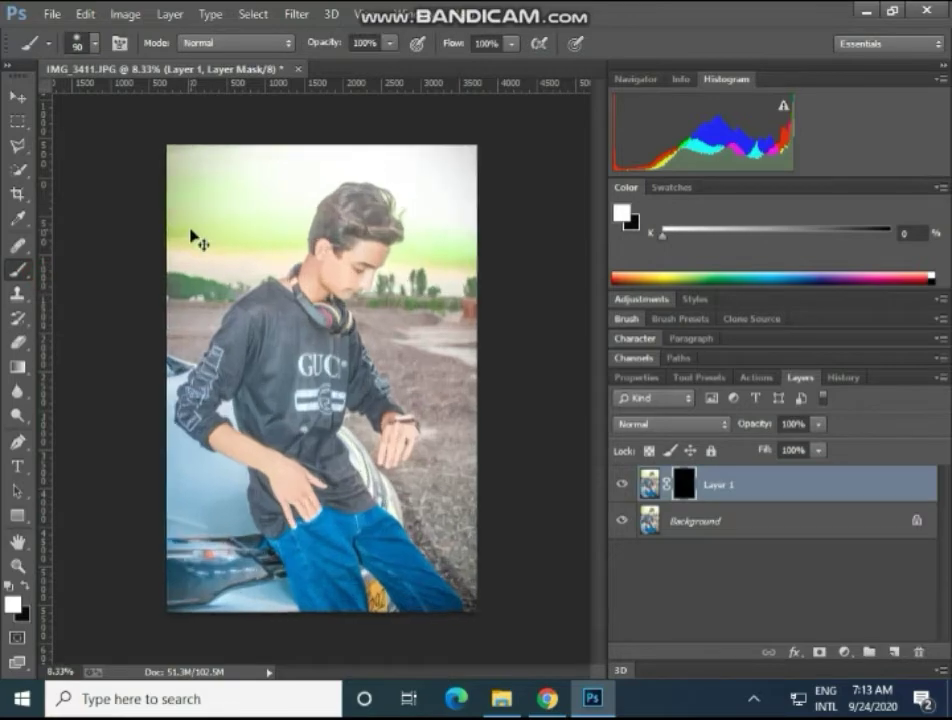
- Paint the mask white with a 500 brush over the background trees and ground by the arm
scroll(198, 238, up, 2)
scroll(352, 390, up, 3)
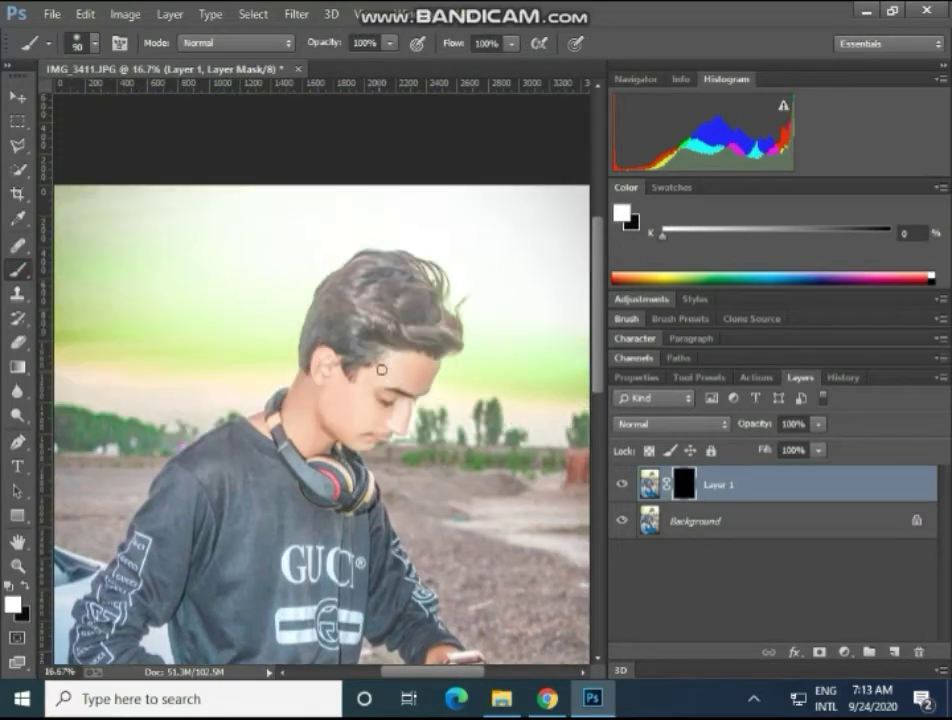
key(bracketright)
drag(436, 672, 470, 672)
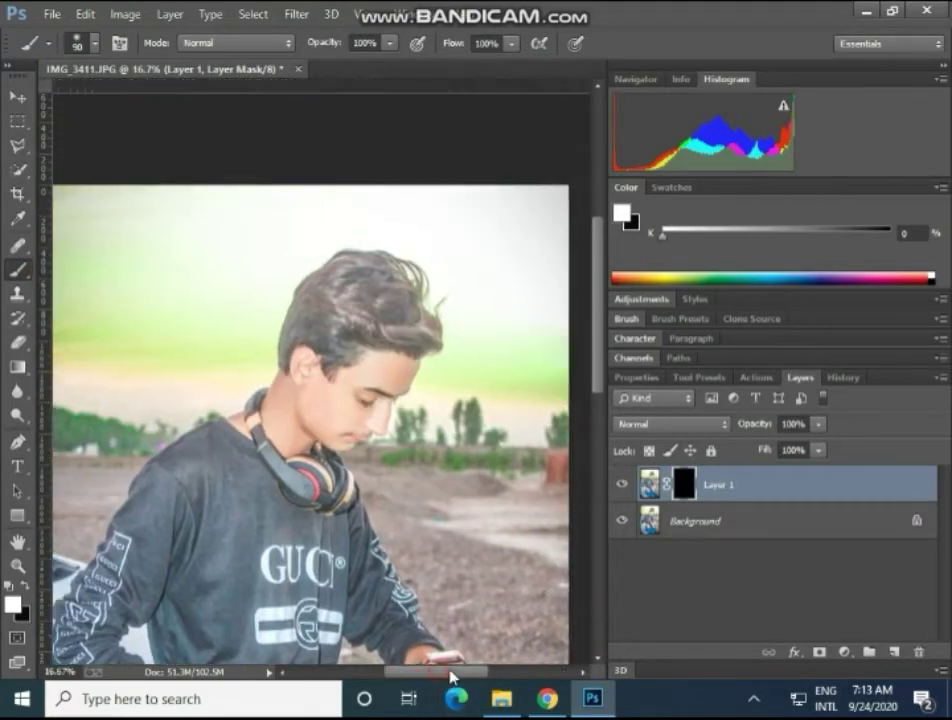
key(bracketright)
key(bracketright)
key(bracketright)
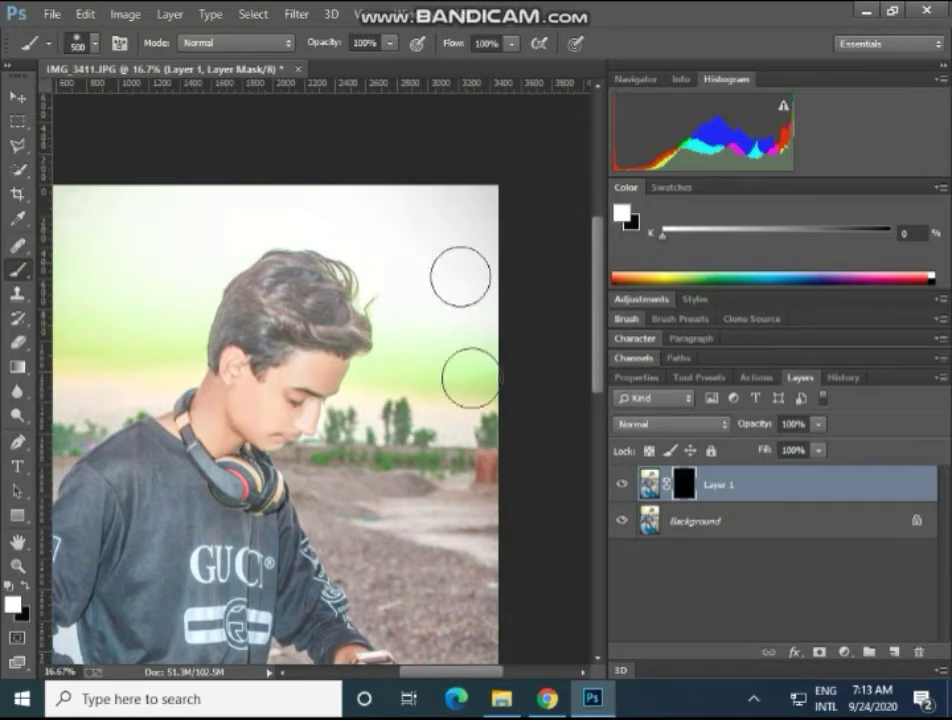
drag(460, 335, 358, 478)
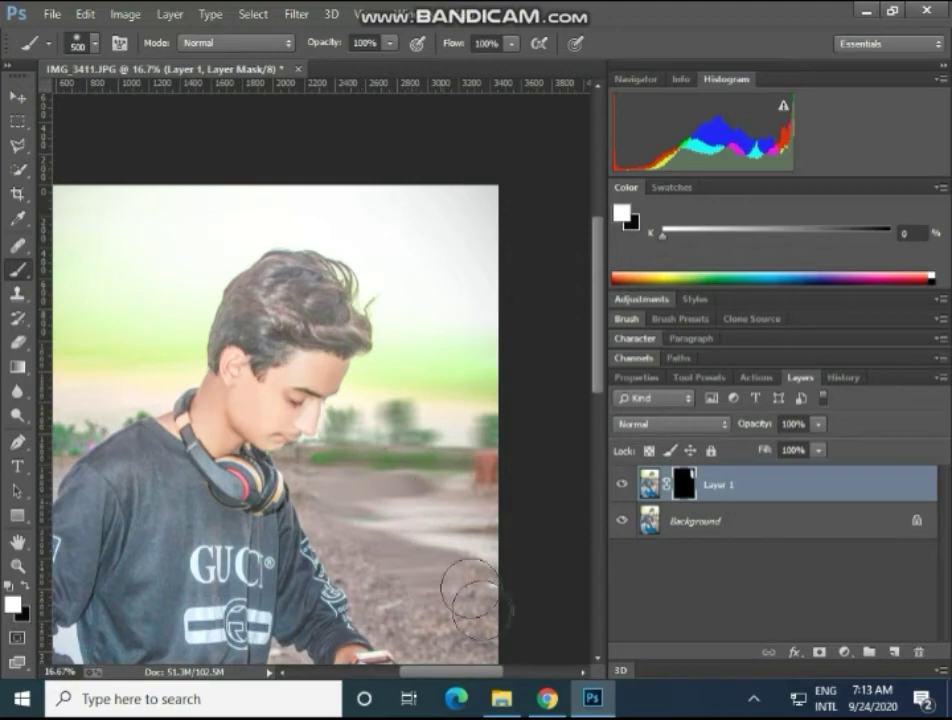
mouse_move(358, 478)
mouse_down()
mouse_move(366, 537)
mouse_move(351, 525)
mouse_move(421, 610)
mouse_move(372, 567)
mouse_move(414, 628)
mouse_up()
- Reveal blur over the gravel right of the boy's hand with a smaller brush
scroll(480, 560, down, 2)
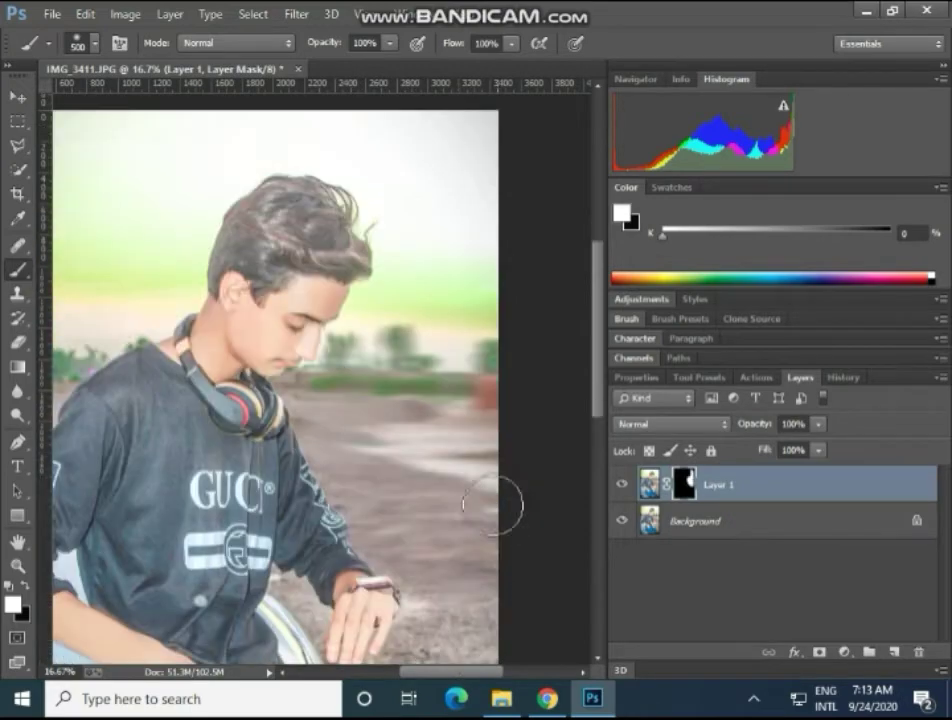
scroll(463, 531, down, 2)
scroll(466, 495, down, 2)
mouse_move(466, 495)
mouse_down()
mouse_move(472, 569)
mouse_move(425, 510)
mouse_move(419, 569)
mouse_move(390, 540)
mouse_up()
key(bracketleft)
key(bracketleft)
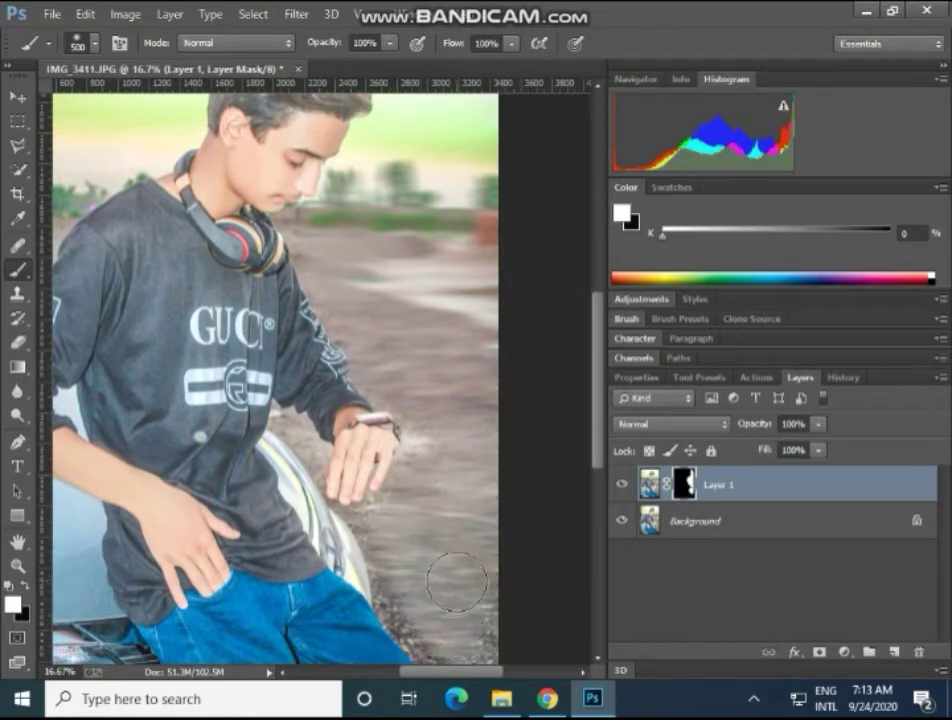
scroll(400, 470, down, 3)
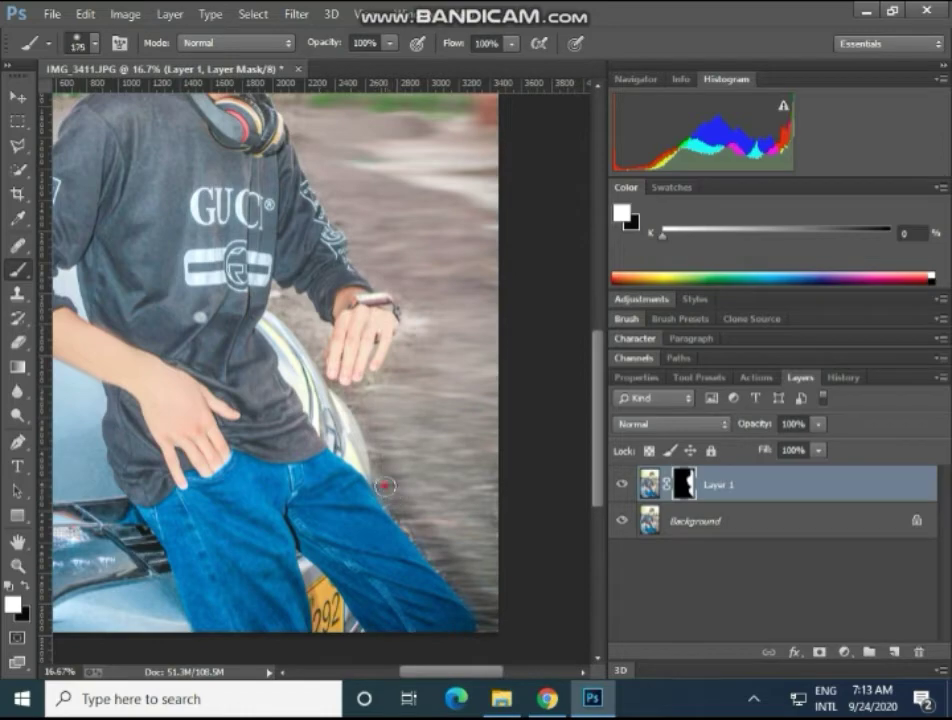
key(bracketleft)
scroll(360, 405, up, 2)
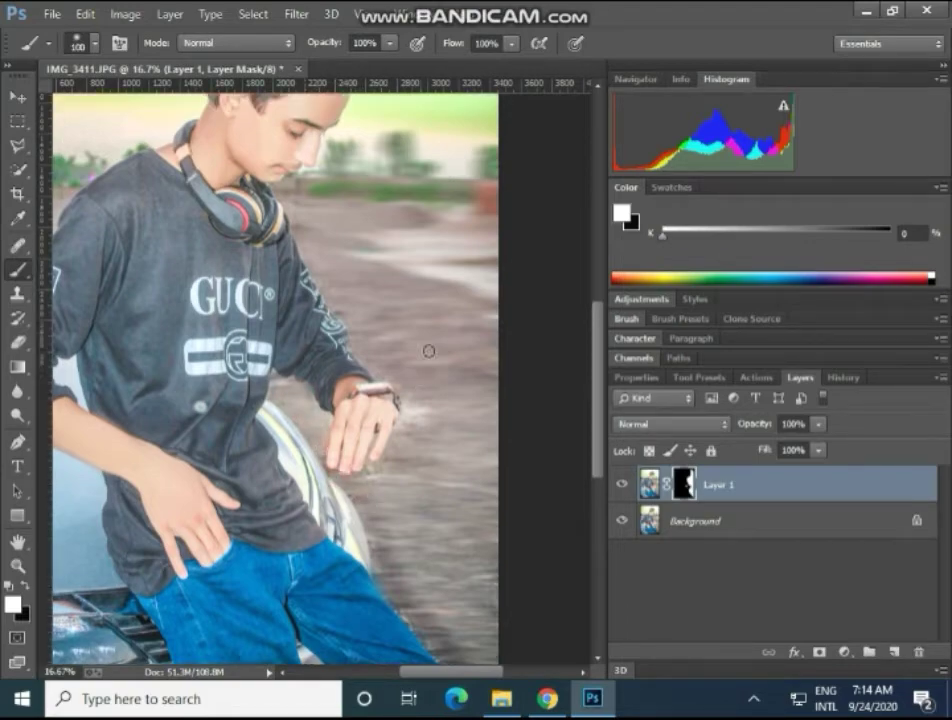
- Reveal blur in the sky above the hair and trees left of the neck with a 500 brush
scroll(427, 351, up, 4)
scroll(424, 330, up, 4)
scroll(421, 316, up, 2)
scroll(422, 316, up, 2)
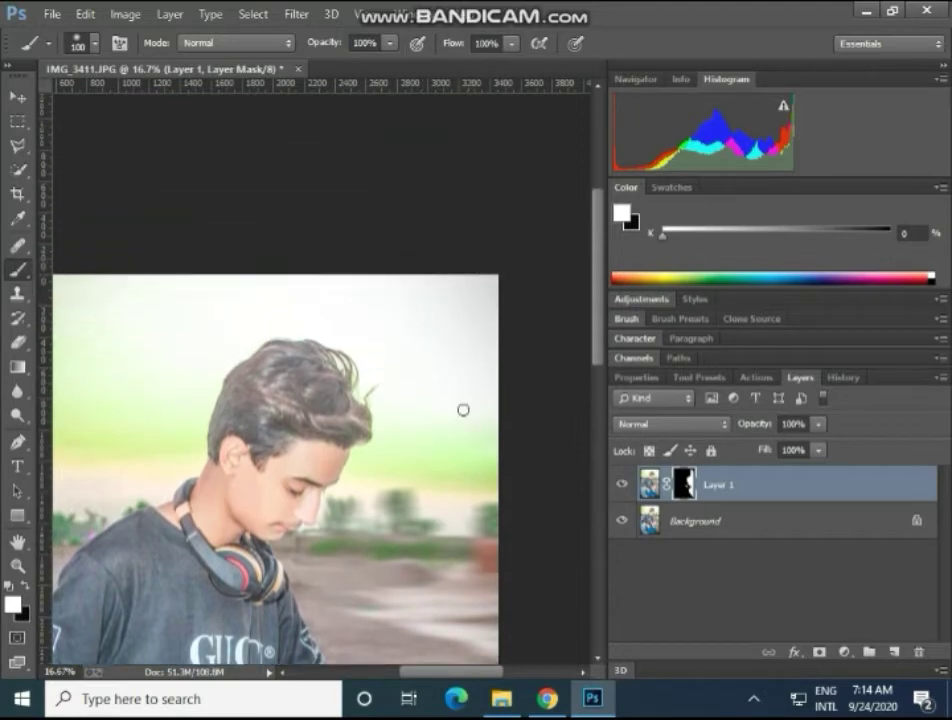
key(bracketright)
key(bracketright)
key(bracketright)
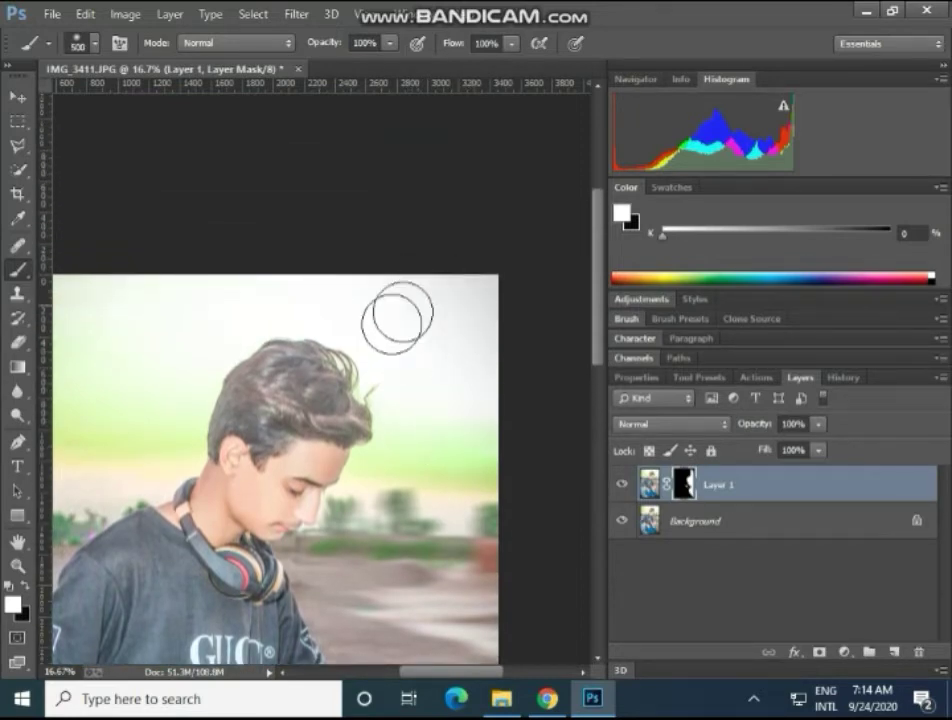
drag(391, 378, 372, 350)
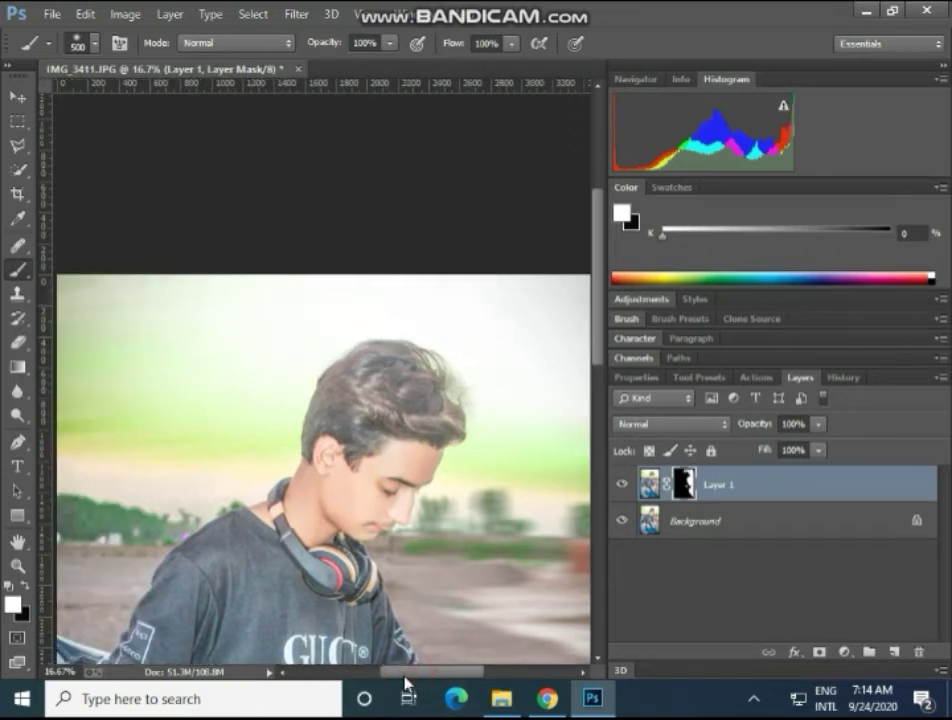
scroll(170, 327, left, 5)
key(bracketright)
key(bracketright)
key(bracketright)
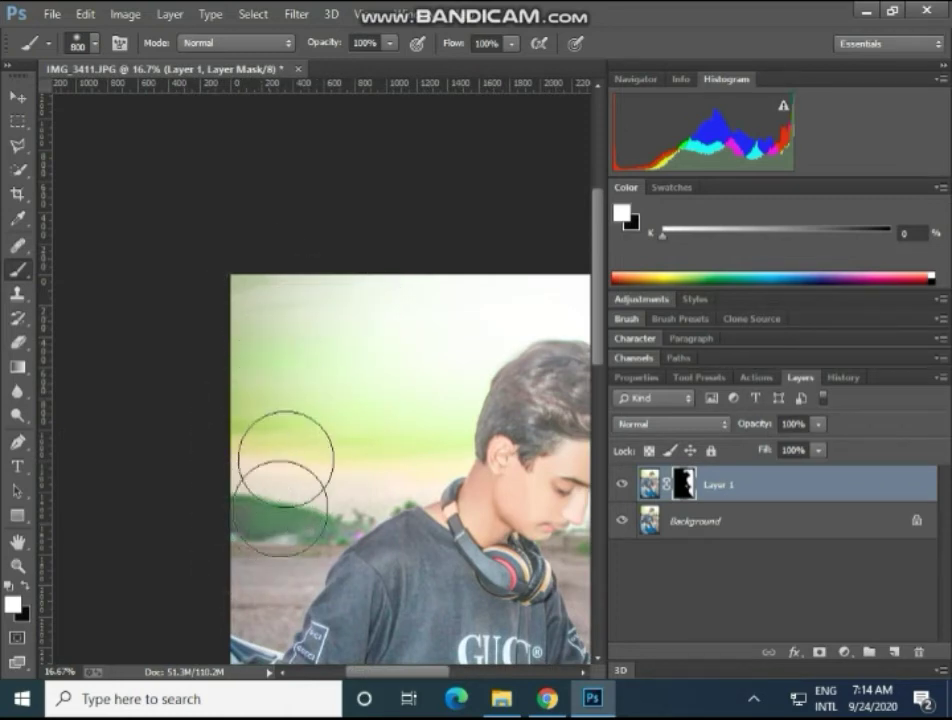
key(bracketleft)
key(bracketleft)
key(bracketleft)
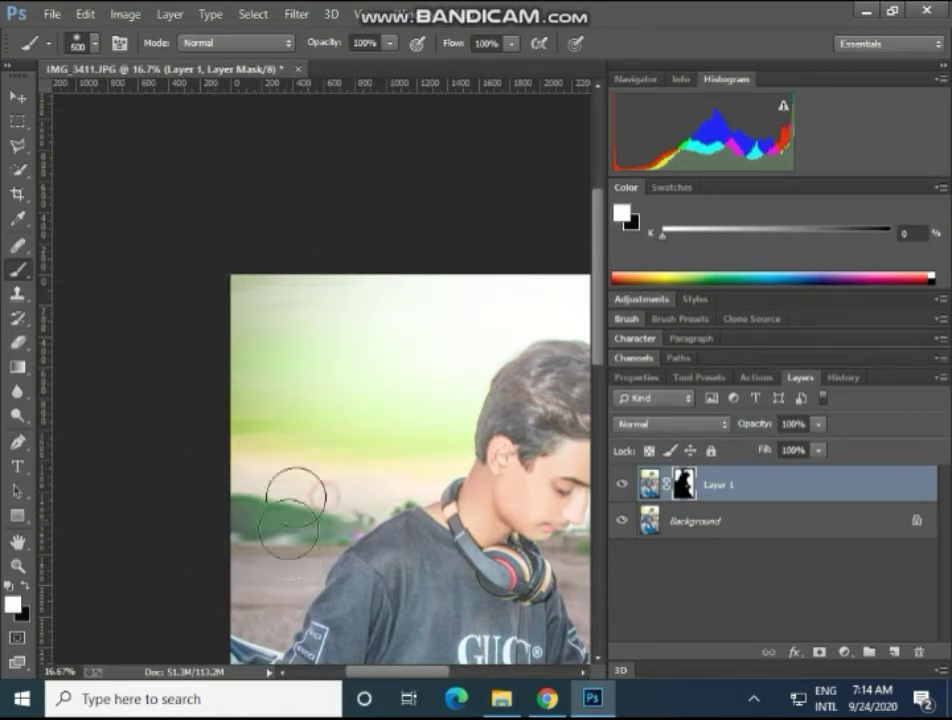
click(387, 474)
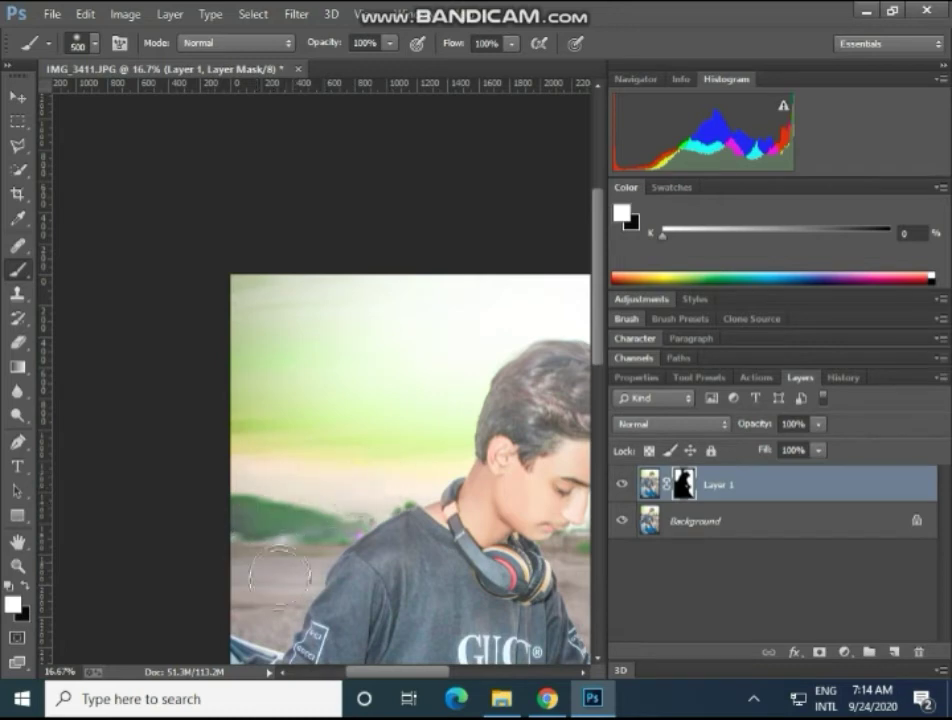
- Refine the mask with 200–400 brush sizes, then zoom out to fit the whole photo
key(bracketleft)
key(bracketleft)
scroll(265, 590, down, 2)
scroll(255, 540, down, 3)
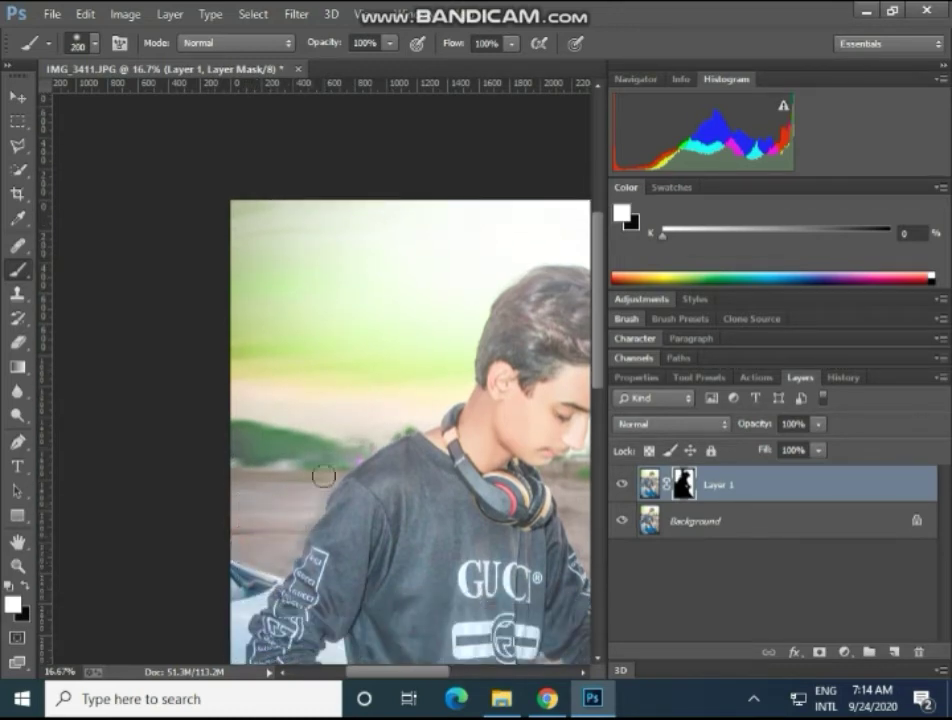
key(bracketright)
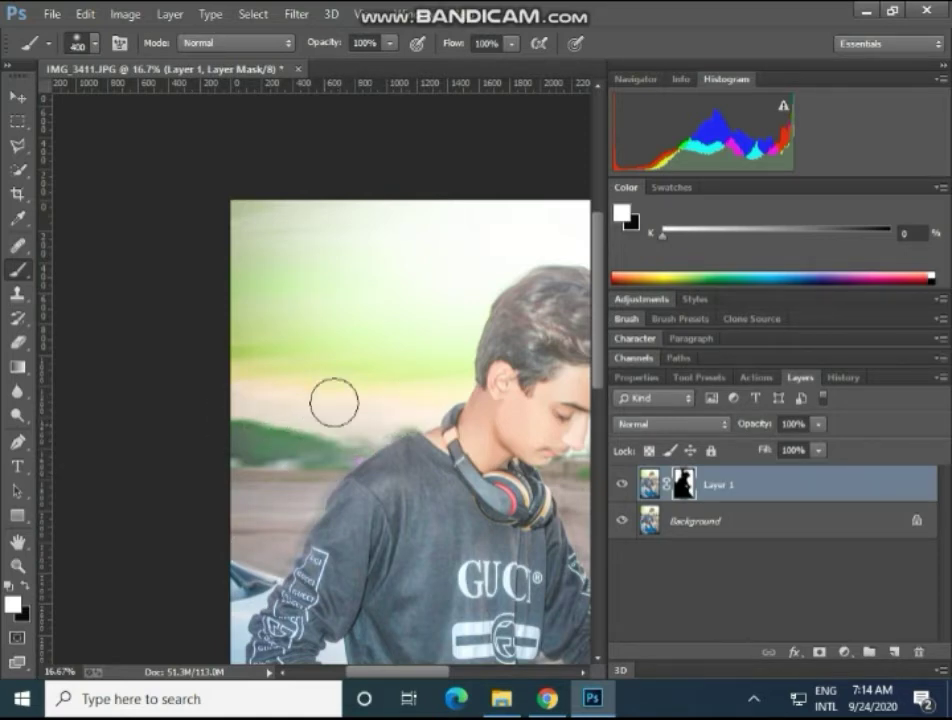
key(bracketleft)
key(bracketleft)
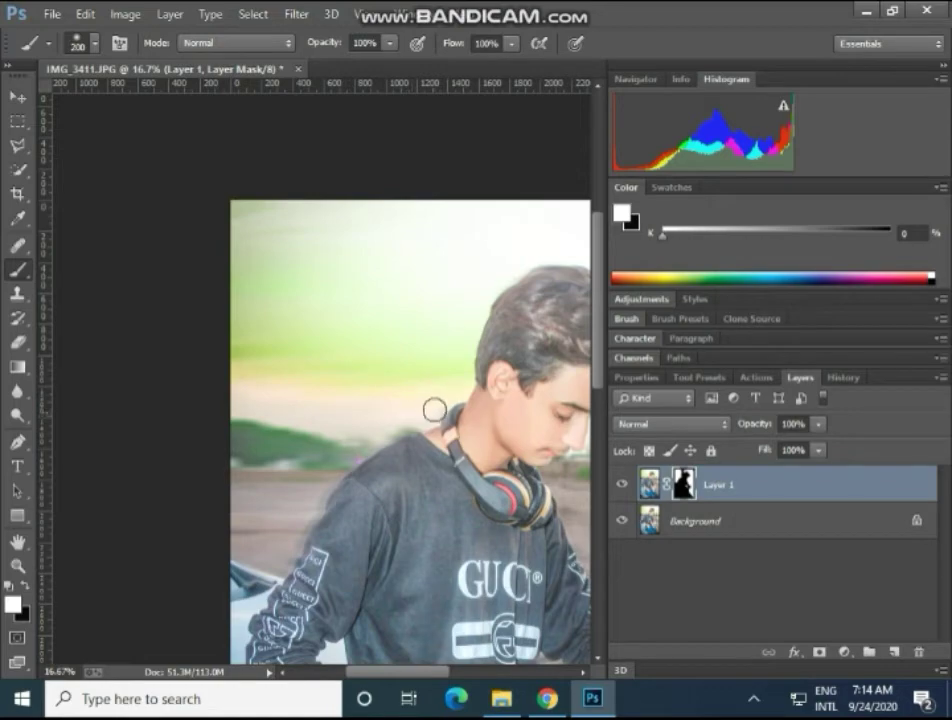
key(bracketright)
key(bracketright)
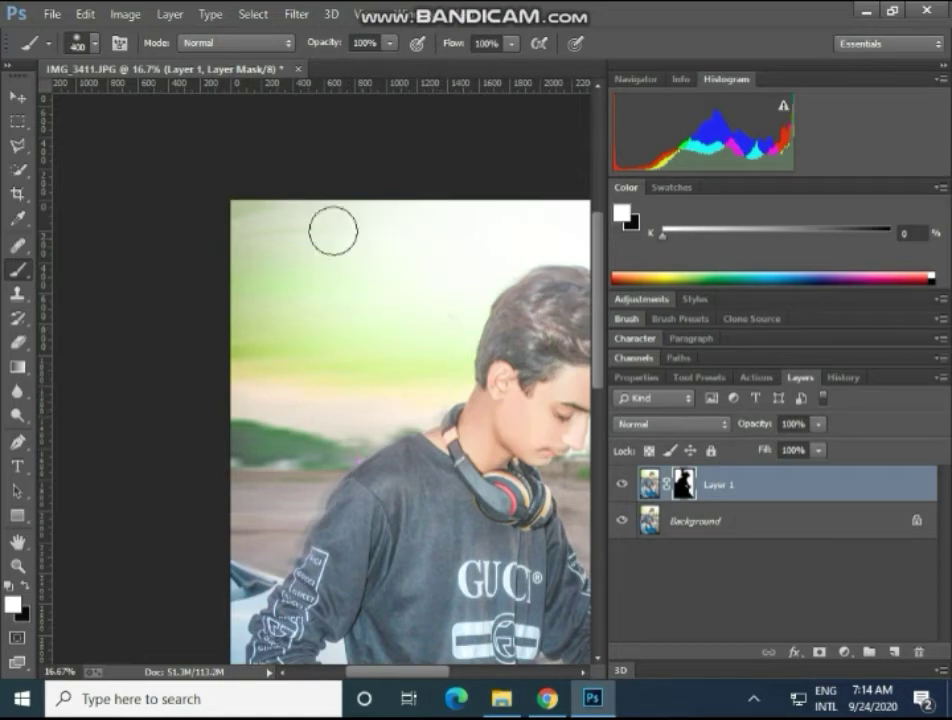
scroll(333, 231, down, 2)
scroll(420, 400, down, 2)
scroll(505, 560, down, 2)
scroll(494, 566, down, 2)
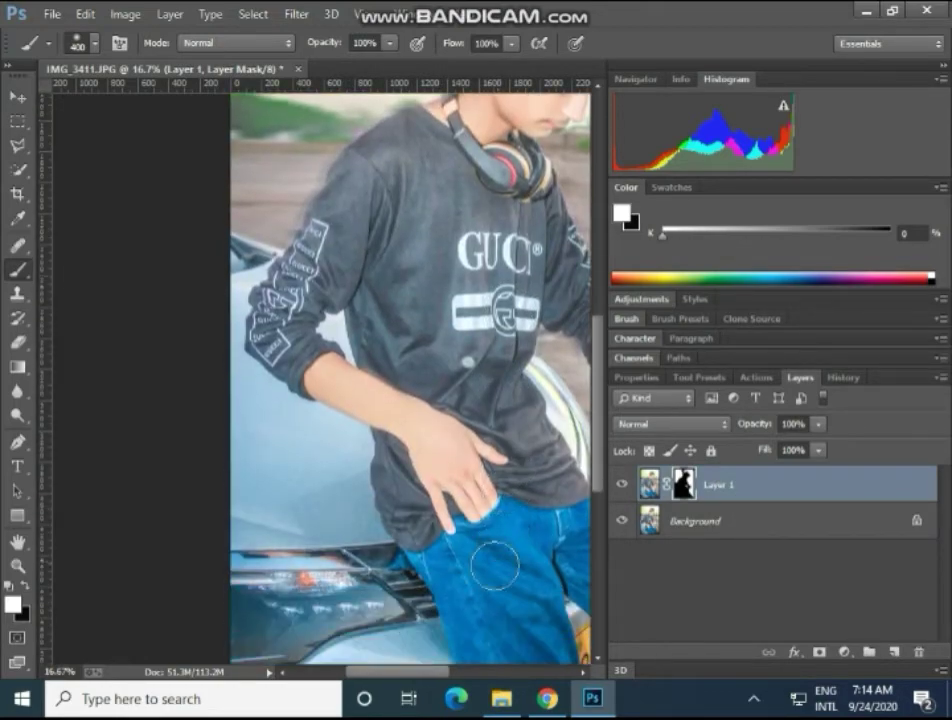
scroll(494, 566, down, 4)
key(ctrl+minus)
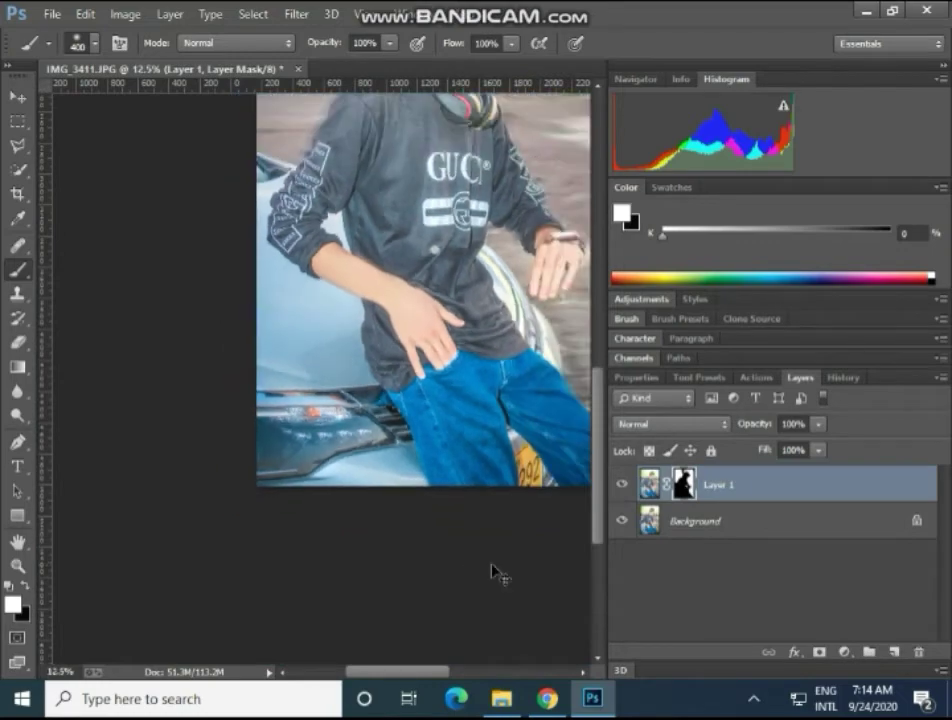
key(ctrl+minus)
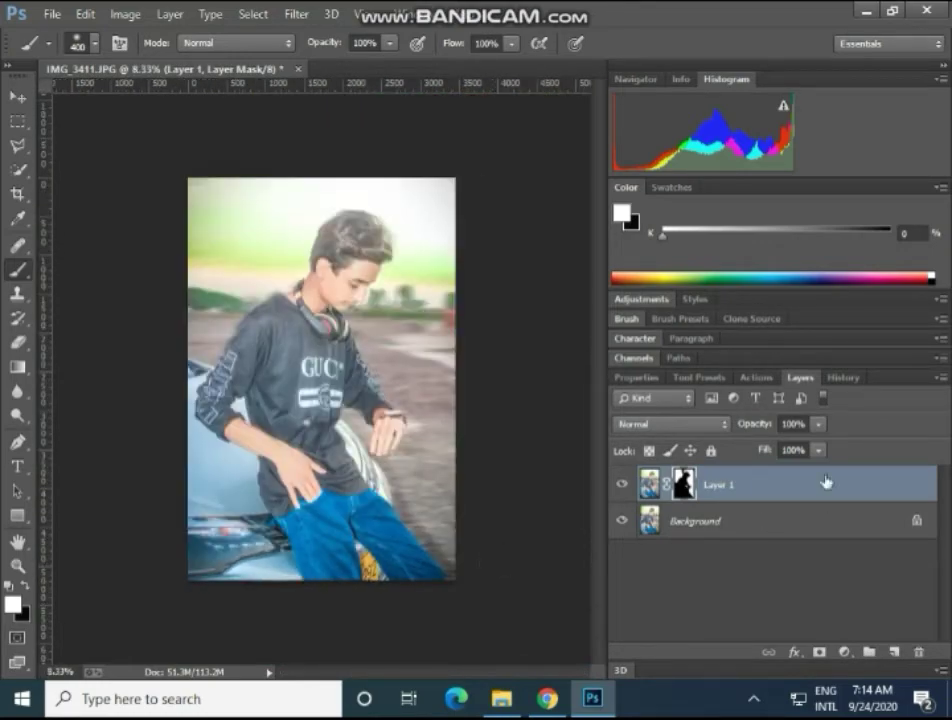
- Apply another horizontal Motion Blur at angle 0 to Layer 1's image
click(652, 484)
click(305, 13)
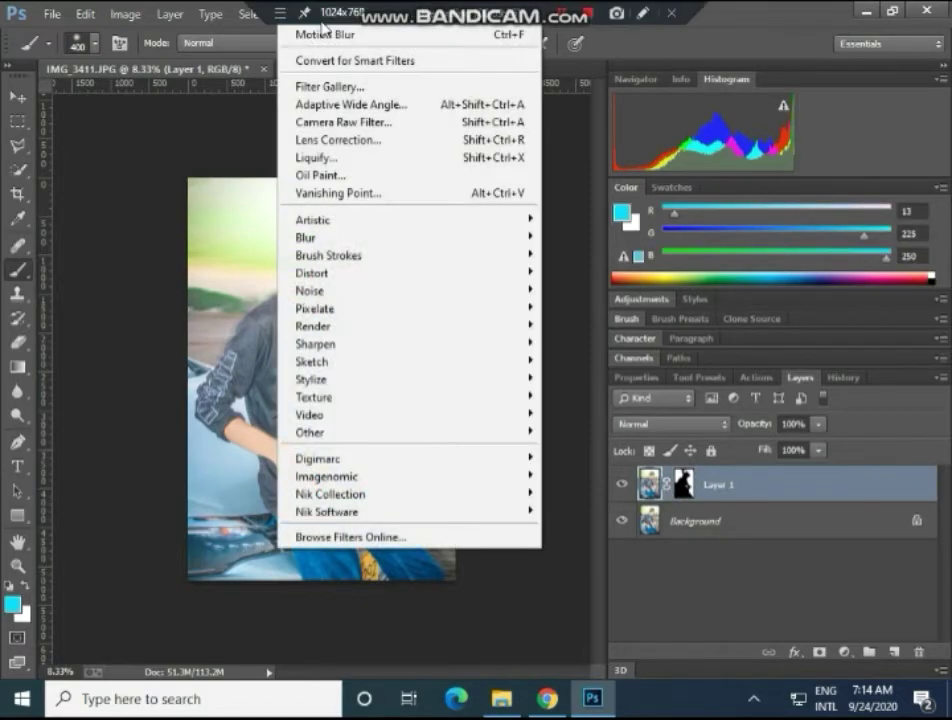
mouse_move(410, 237)
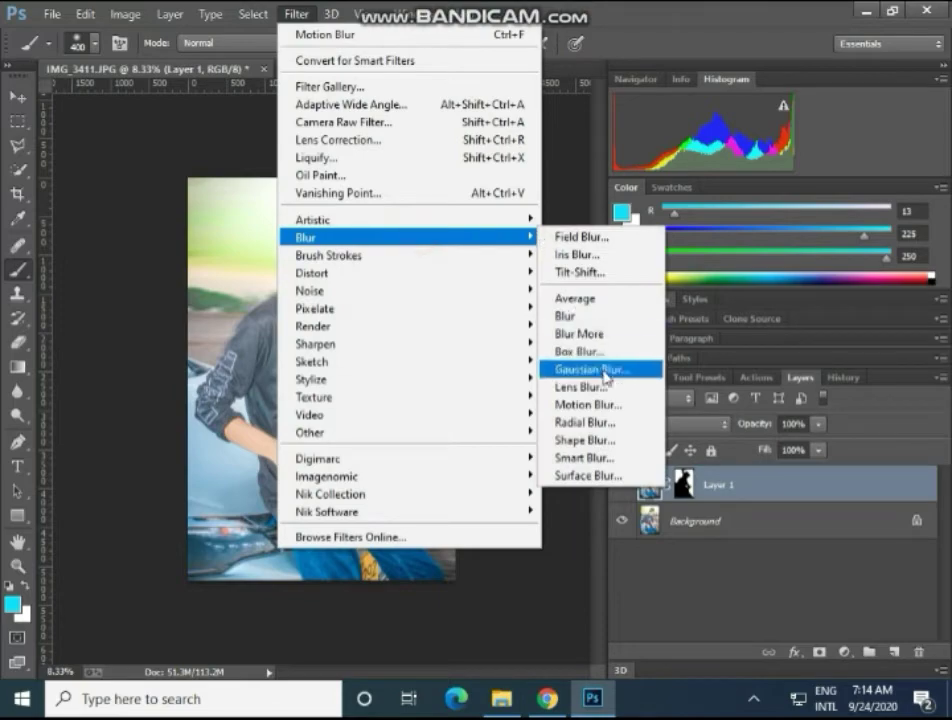
click(597, 404)
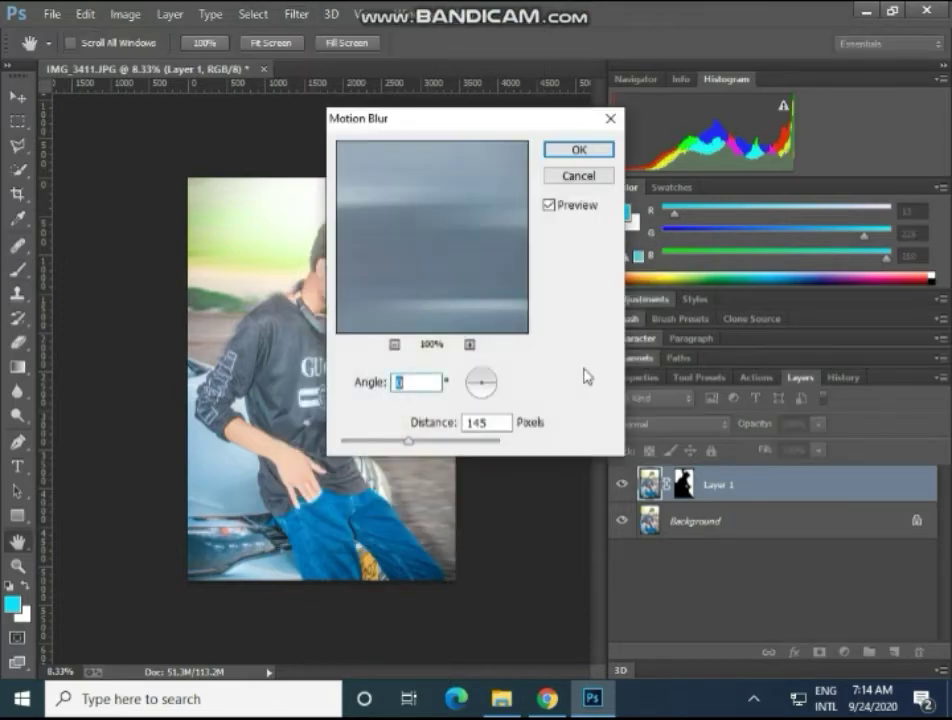
click(498, 423)
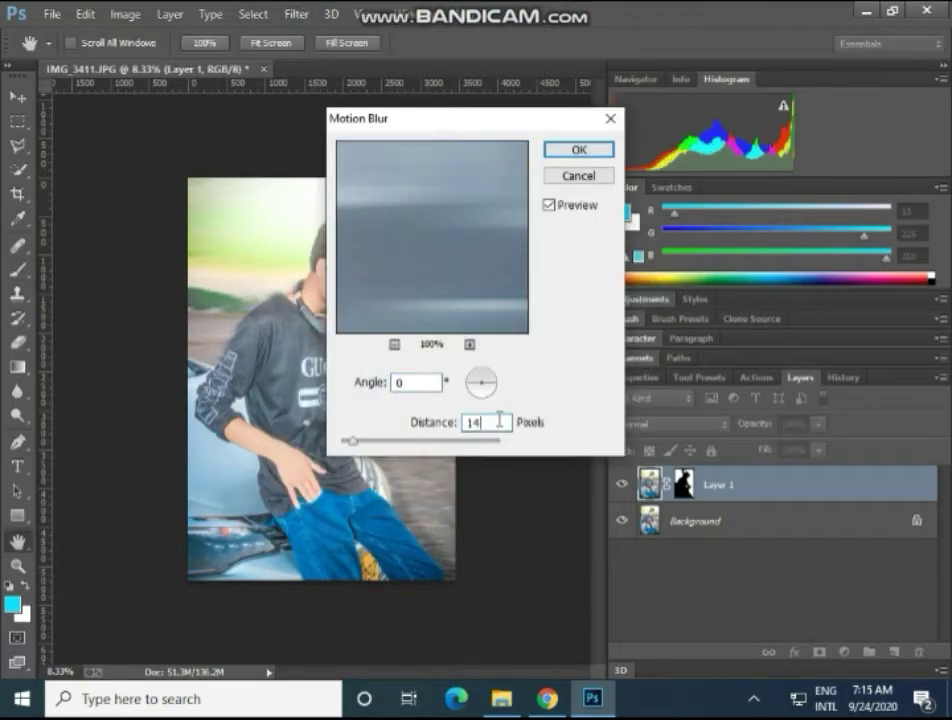
text(153)
key(Return)
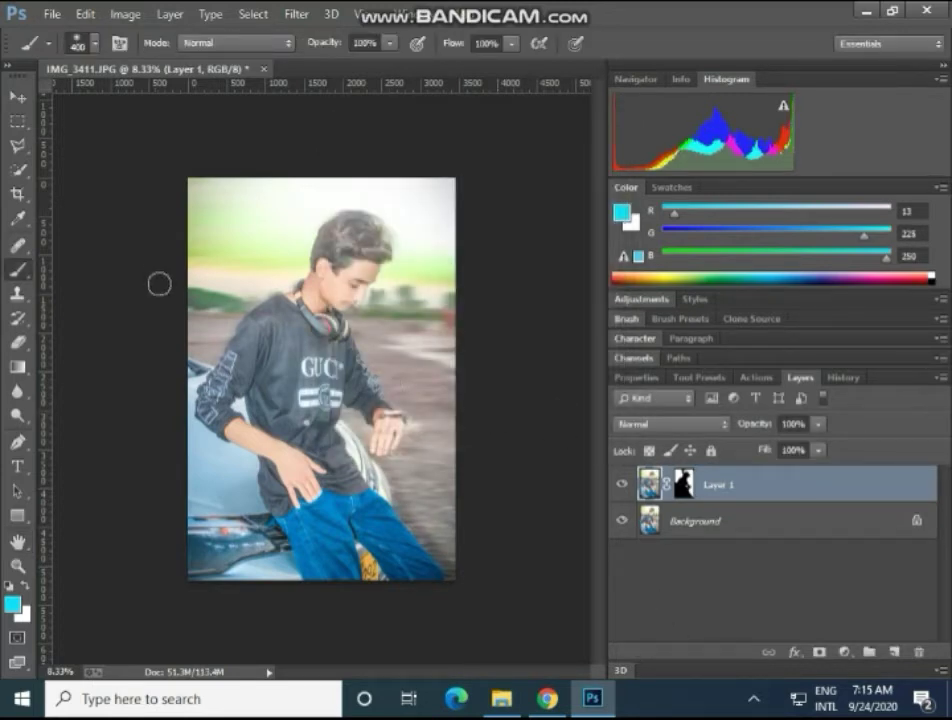
- Target Layer 1's mask and zoom to 25% on the boy's shirt, hands and jeans
click(685, 485)
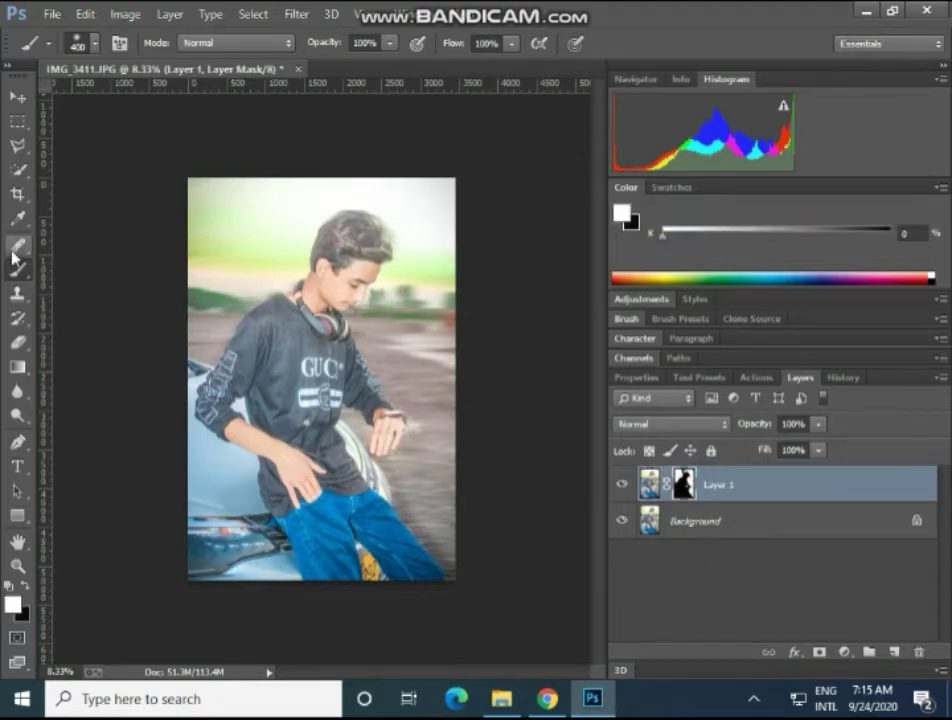
key(ctrl+plus)
key(ctrl+plus)
key(ctrl+plus)
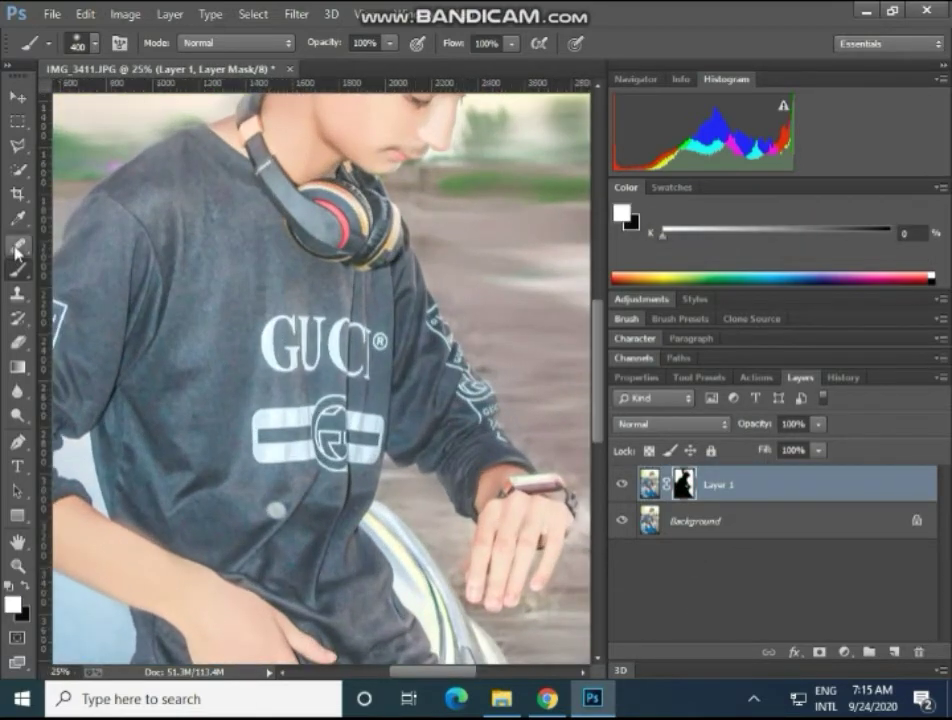
scroll(542, 404, up, 3)
scroll(414, 340, up, 2)
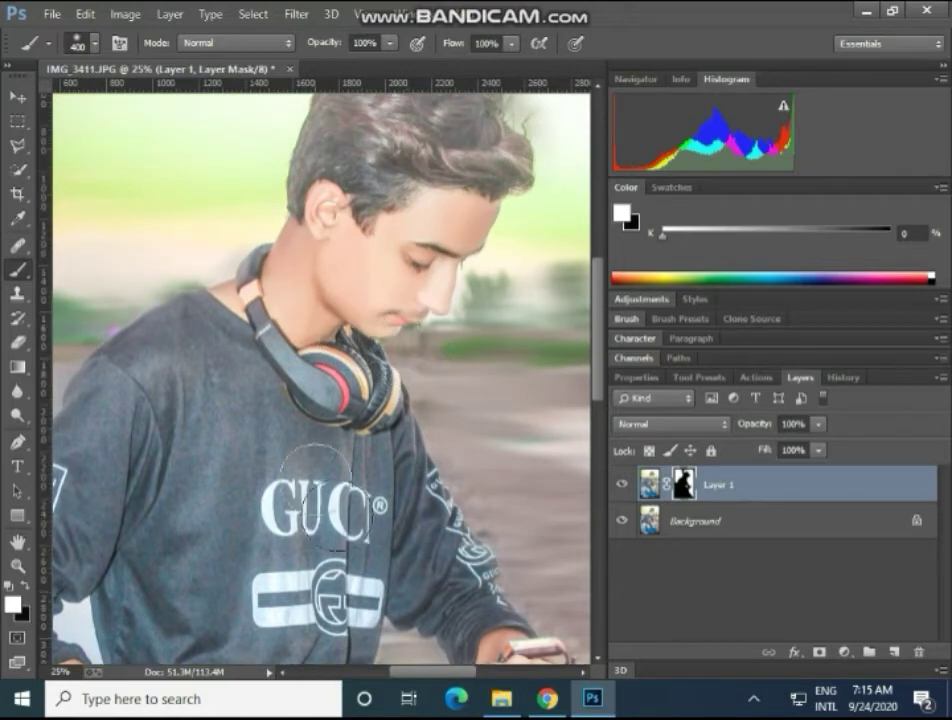
scroll(433, 575, down, 3)
scroll(436, 559, down, 2)
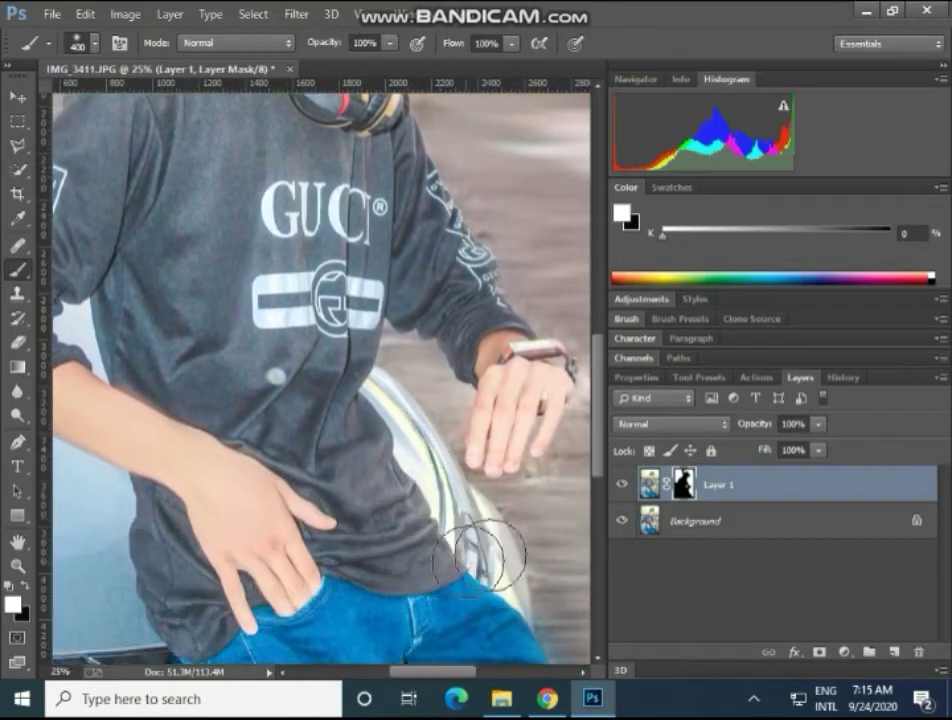
scroll(527, 478, down, 1)
scroll(518, 490, down, 2)
scroll(503, 485, down, 1)
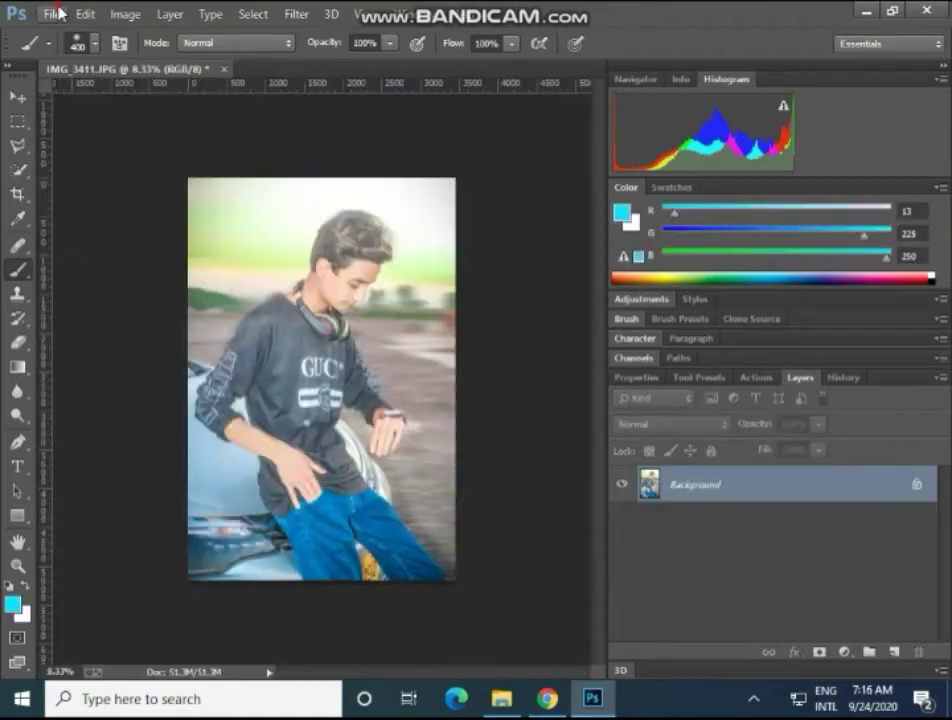
- Place the Wahla (1) image from the Desktop as an embedded layer
click(52, 14)
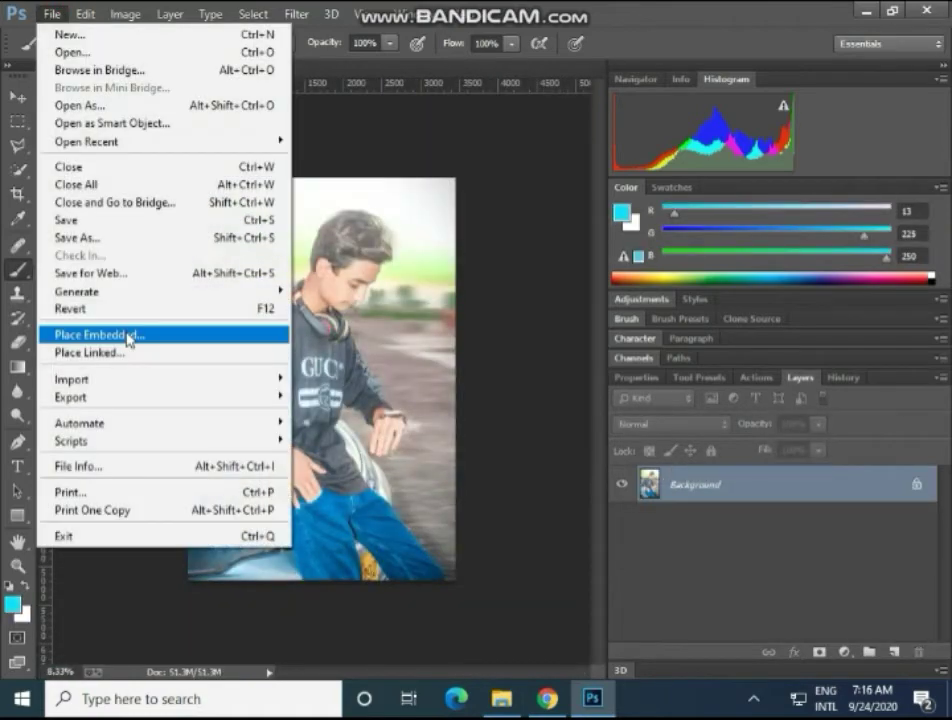
click(250, 333)
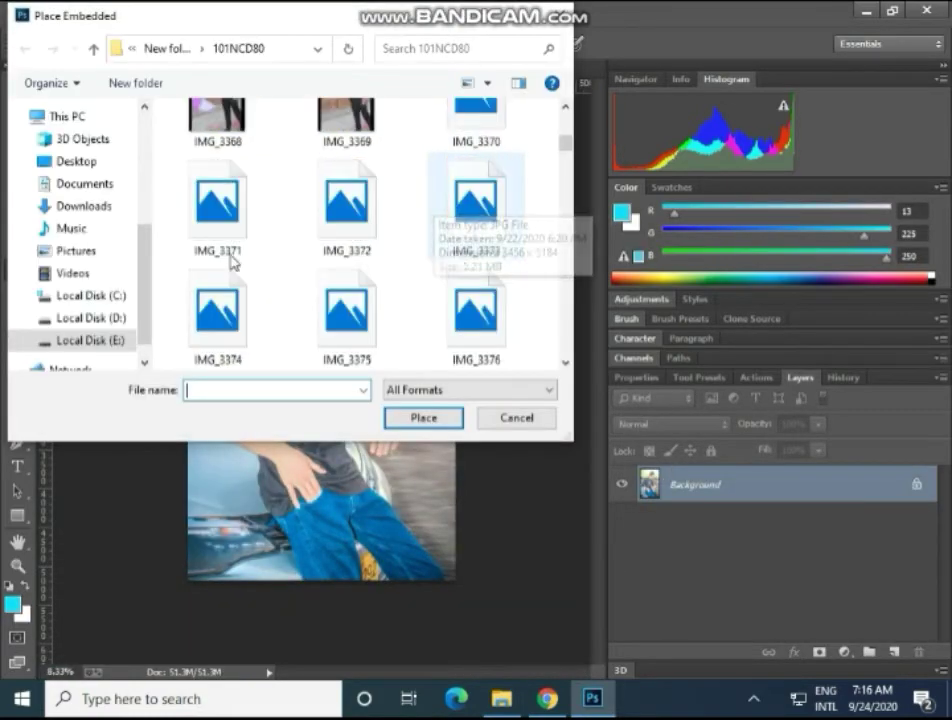
click(76, 161)
scroll(410, 270, down, 5)
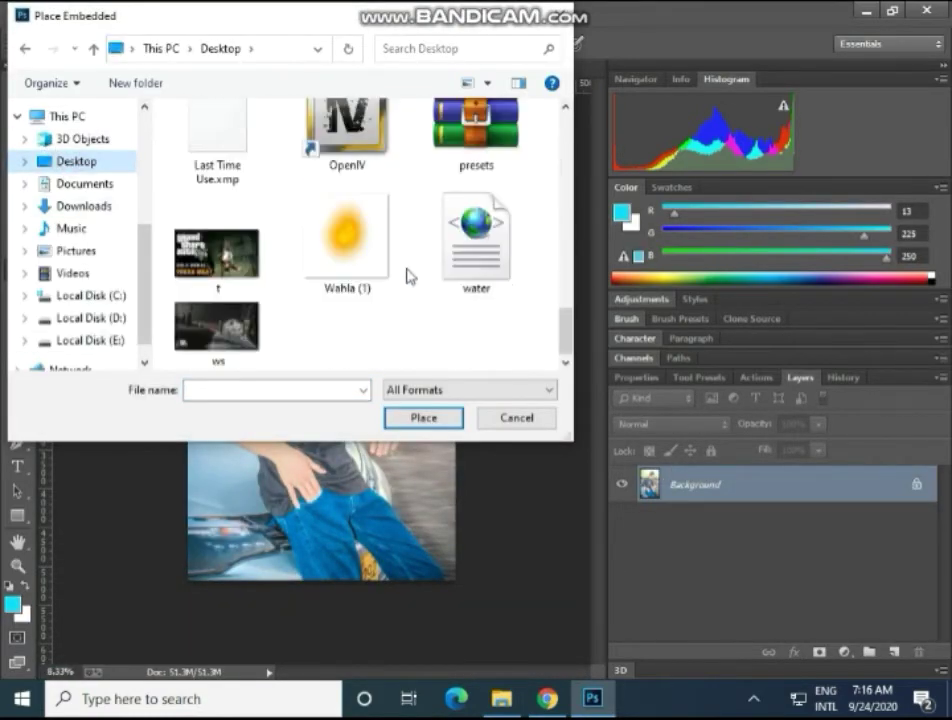
click(386, 252)
double_click(386, 252)
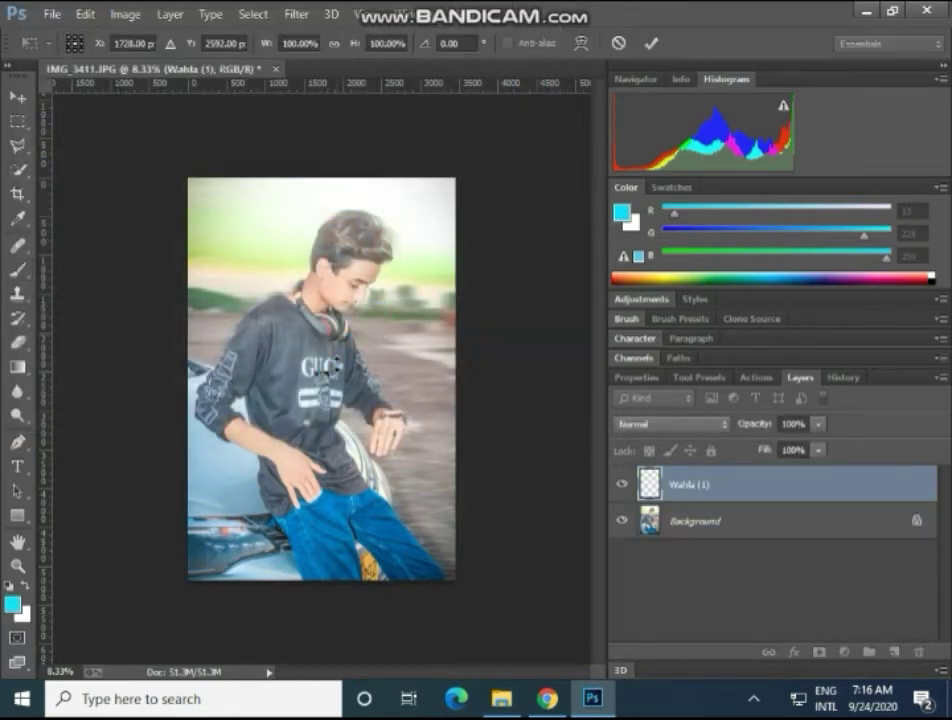
- Enlarge and rotate the glow over the car's headlight and commit it
mouse_move(322, 370)
mouse_down()
mouse_move(471, 243)
mouse_move(295, 497)
mouse_move(306, 584)
mouse_move(294, 588)
mouse_up()
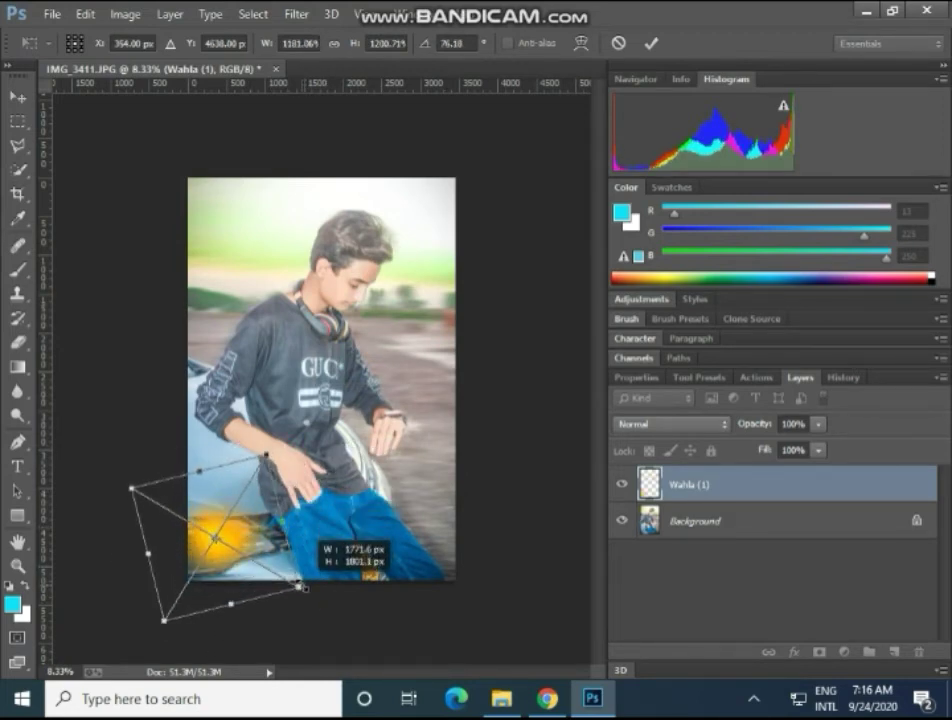
drag(258, 458, 268, 467)
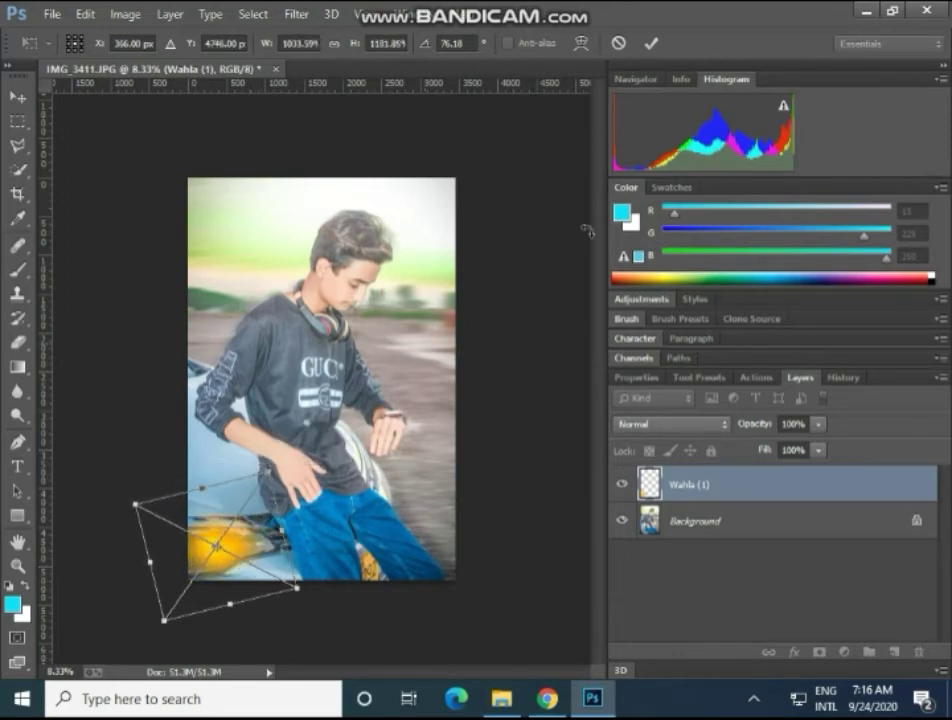
click(652, 44)
- Try Vivid Light and other blend modes on the Wahla (1) glow layer
click(660, 427)
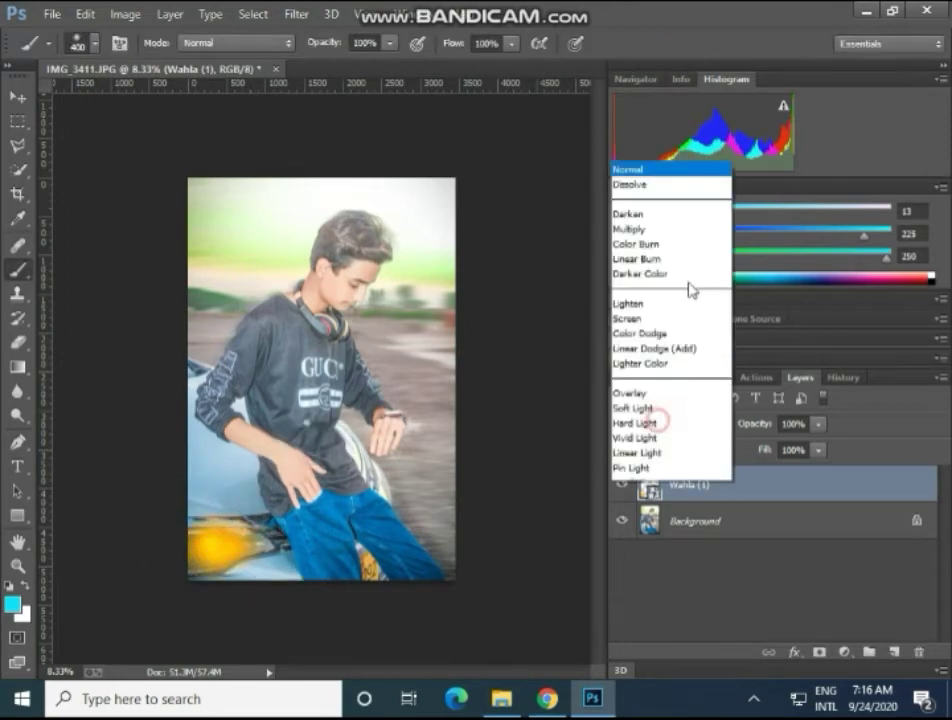
click(650, 433)
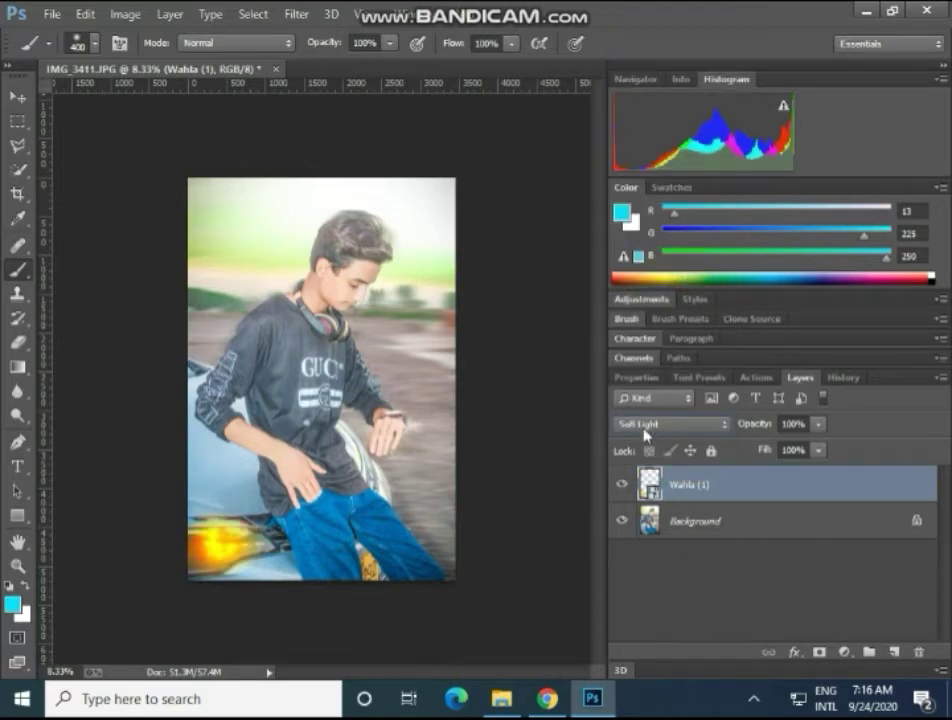
scroll(645, 433, up, 1)
scroll(645, 433, up, 1)
scroll(645, 433, up, 1)
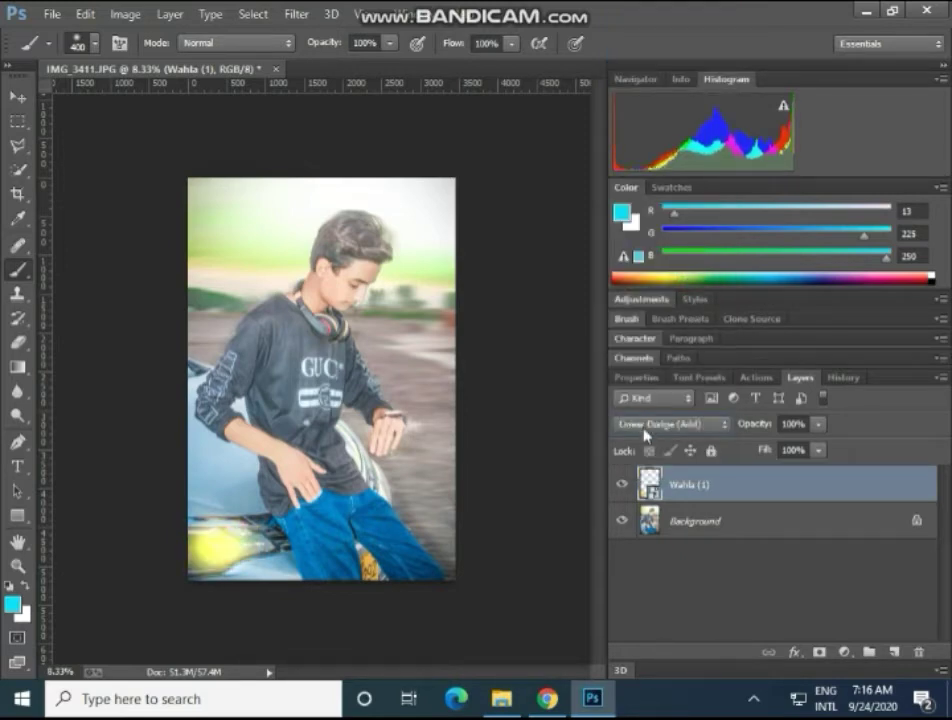
scroll(645, 433, up, 1)
scroll(645, 433, up, 1)
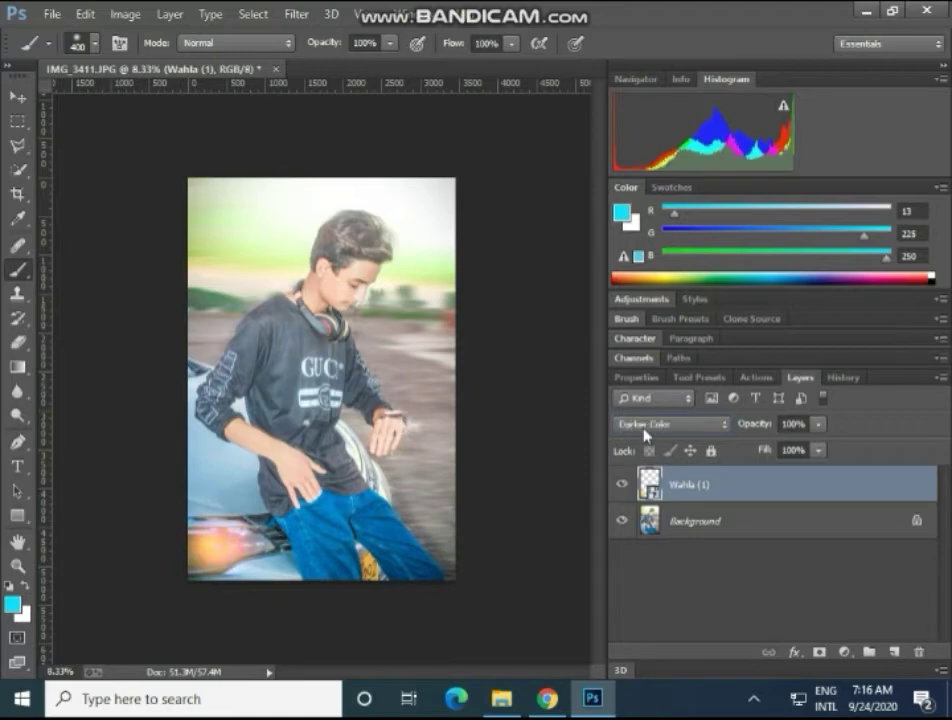
scroll(645, 433, down, 1)
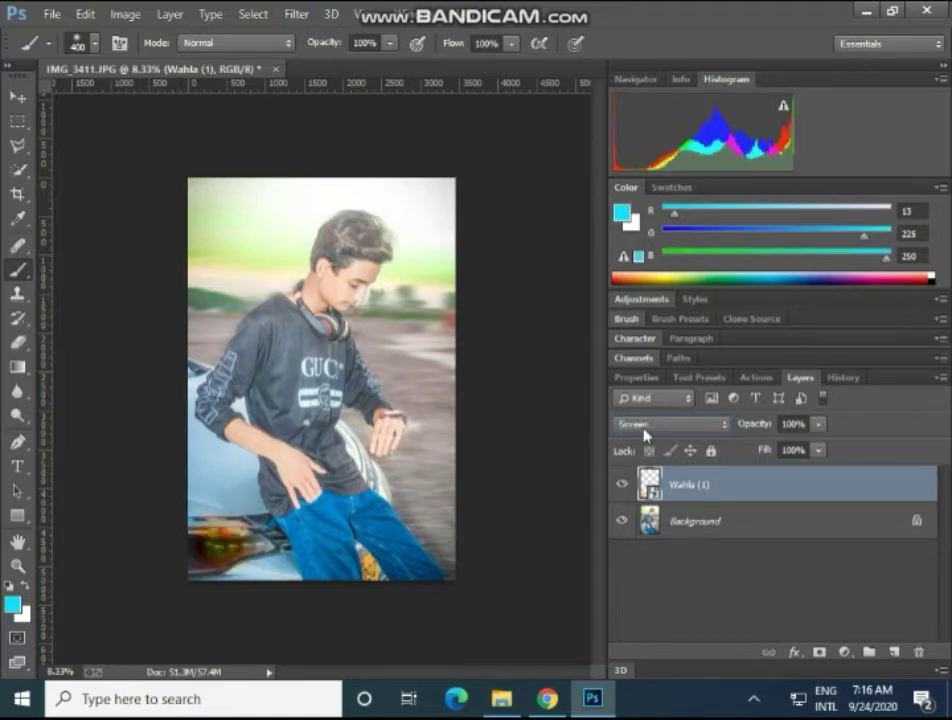
- Move the glow onto the car's headlight
click(18, 94)
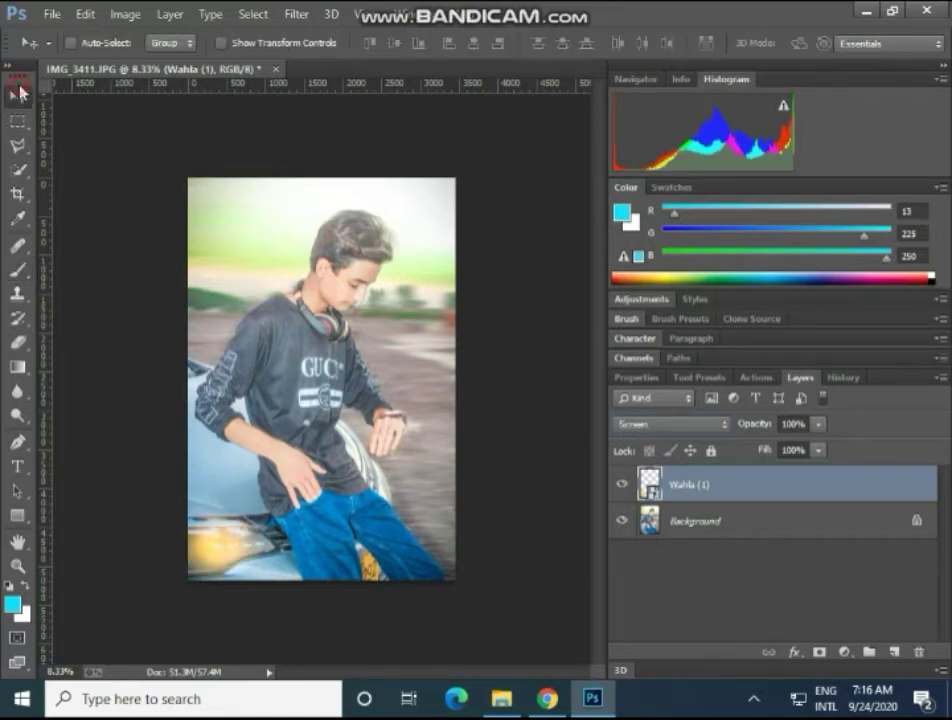
drag(245, 530, 248, 537)
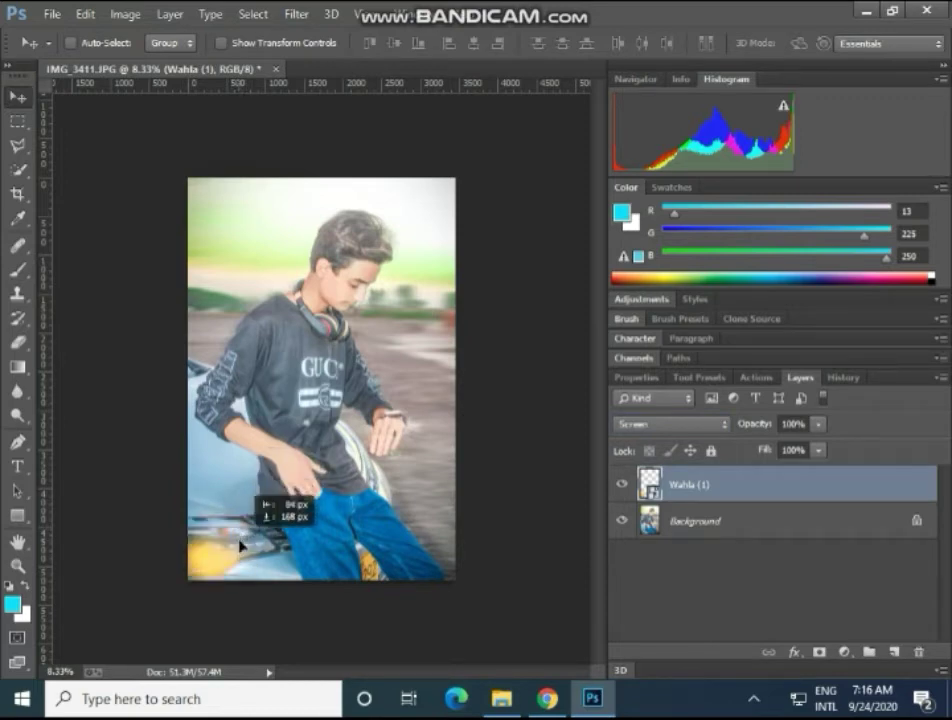
drag(246, 533, 238, 536)
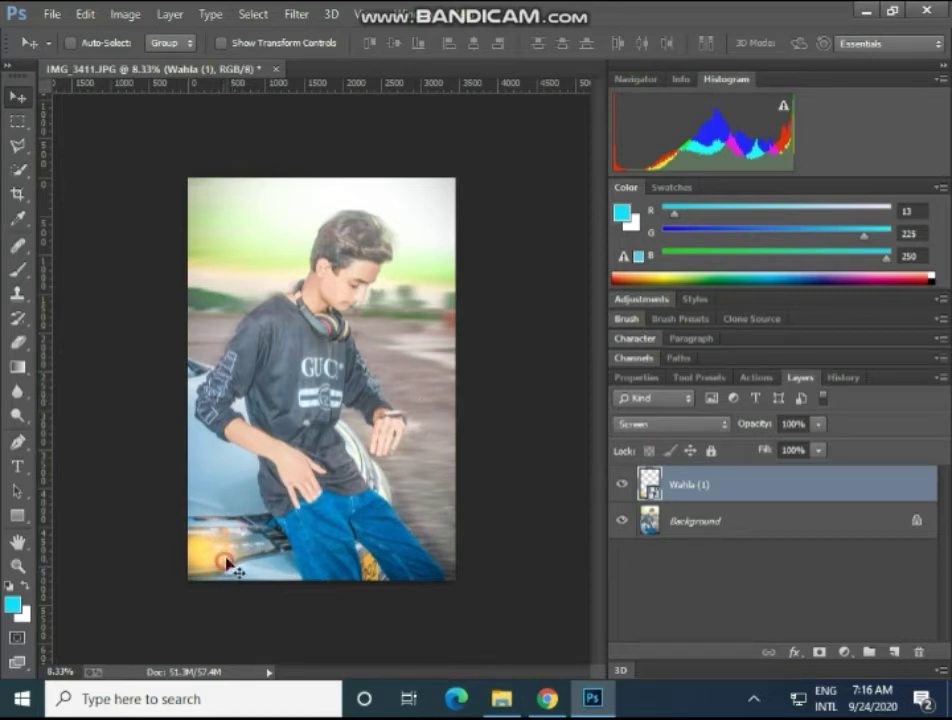
drag(233, 566, 236, 552)
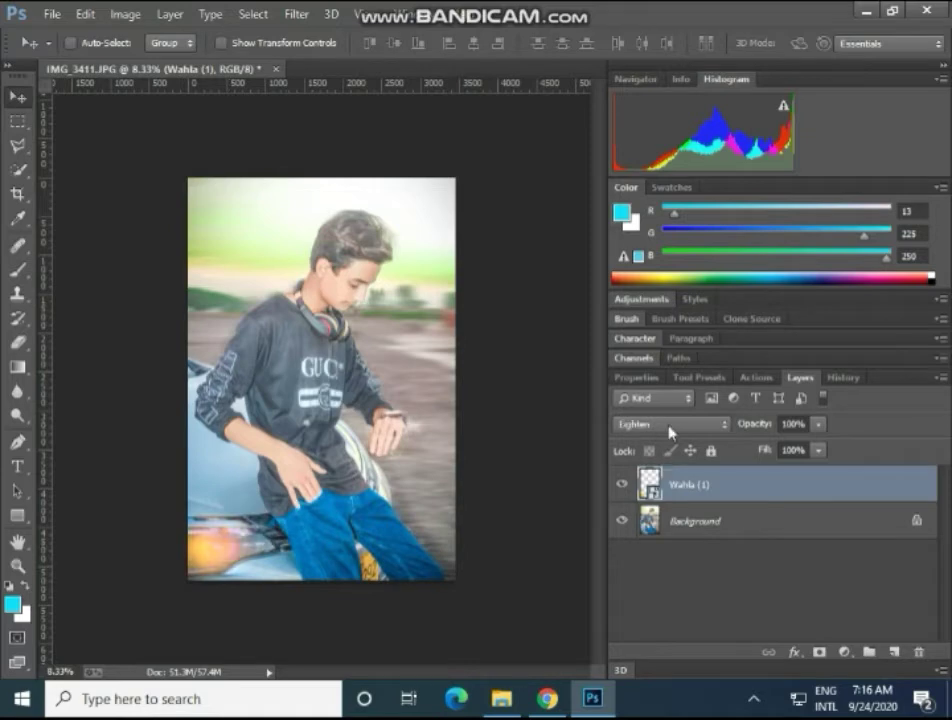
- Cycle through blend modes such as Color Burn and Linear Dodge, settling on Screen
scroll(670, 430, up, 2)
scroll(670, 430, up, 1)
scroll(669, 424, up, 1)
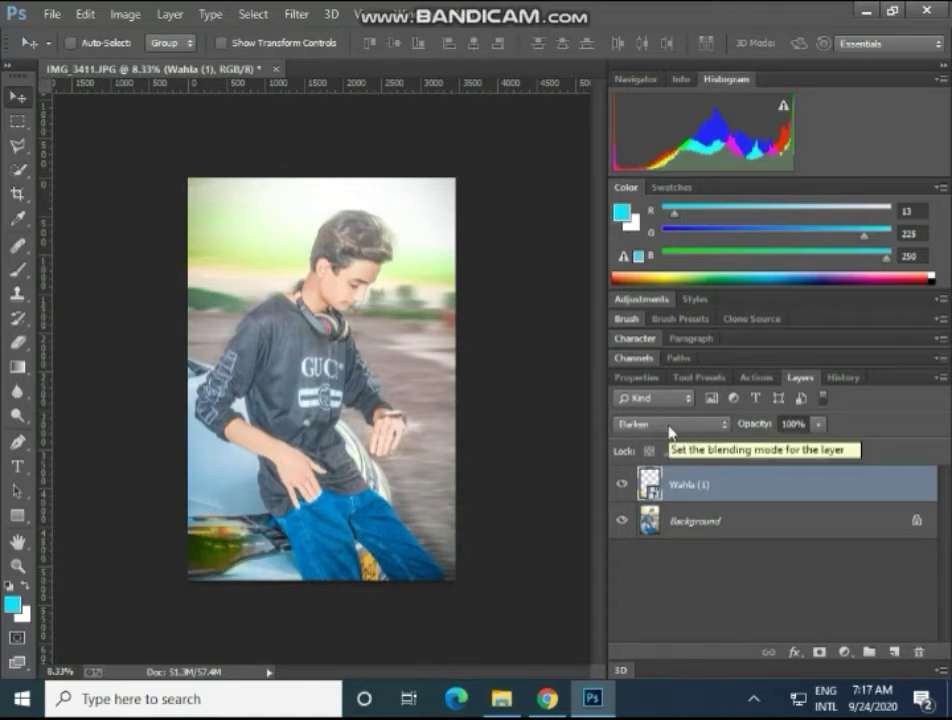
scroll(669, 424, up, 2)
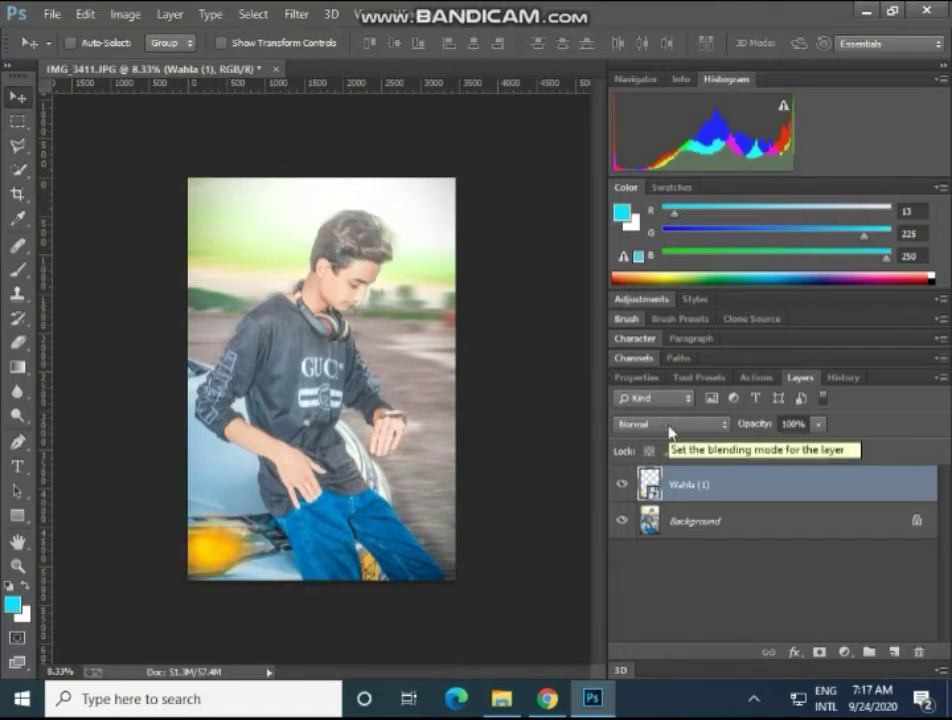
scroll(669, 430, down, 2)
scroll(669, 430, down, 1)
scroll(669, 430, down, 1)
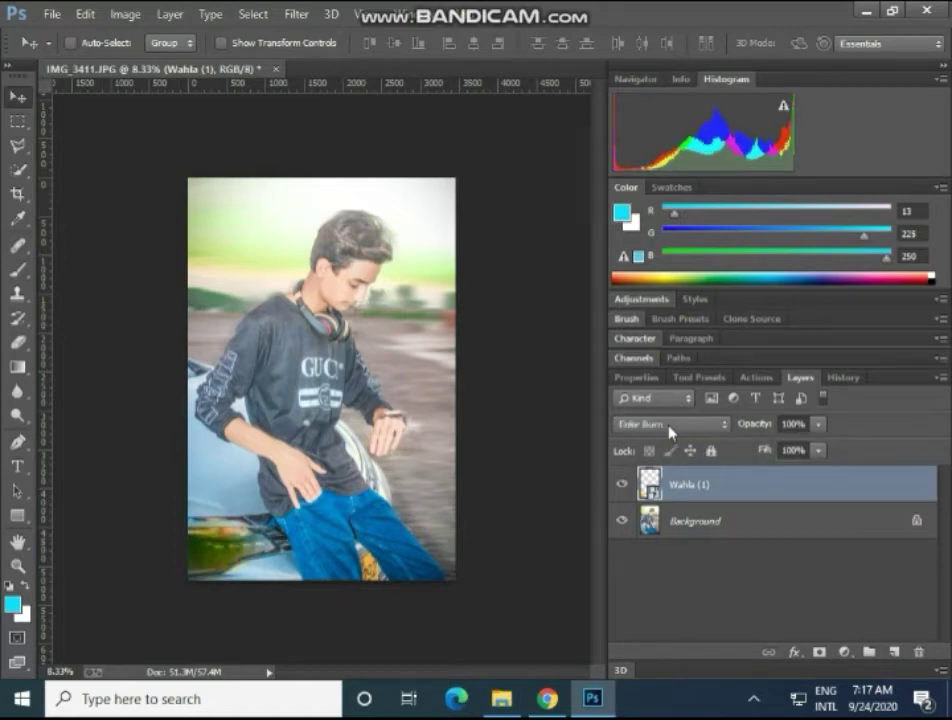
scroll(669, 424, down, 1)
scroll(669, 424, down, 1)
scroll(669, 424, down, 1)
scroll(669, 424, down, 1)
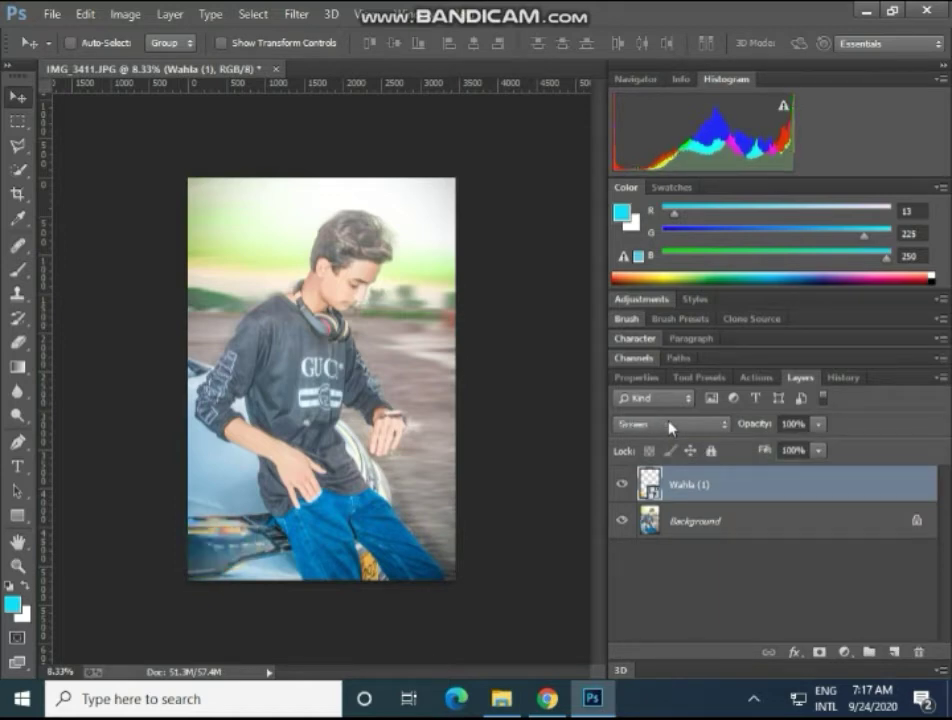
scroll(669, 427, down, 1)
scroll(669, 427, down, 1)
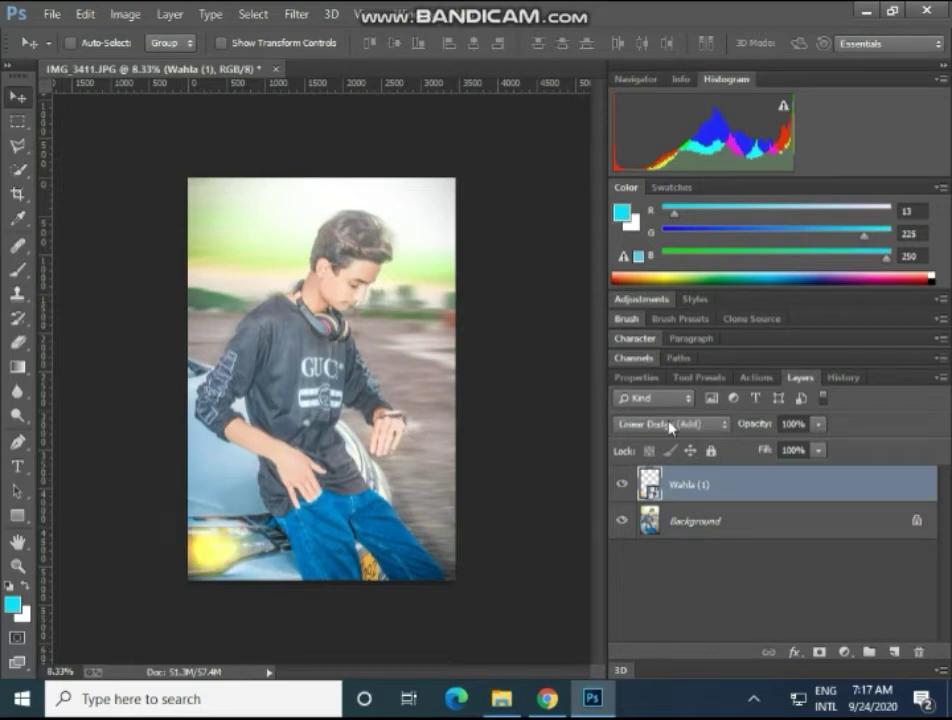
scroll(670, 427, down, 1)
scroll(670, 427, up, 1)
scroll(670, 427, up, 1)
scroll(670, 427, up, 1)
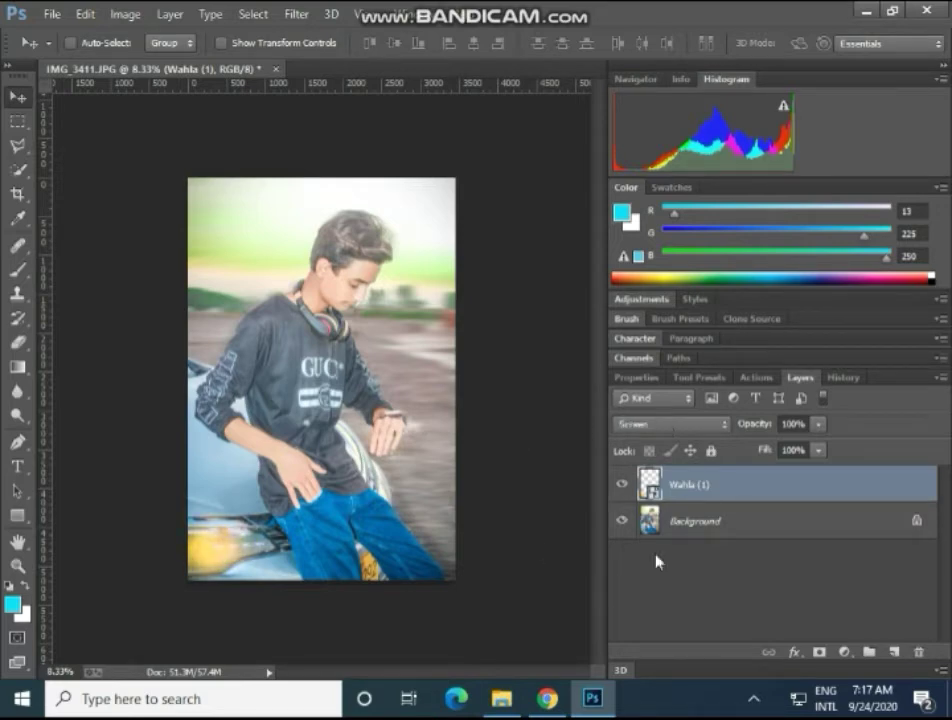
- Flatten the image, then enlarge and tilt the music-notes graphic diagonally across the boy
right_click(704, 487)
click(410, 559)
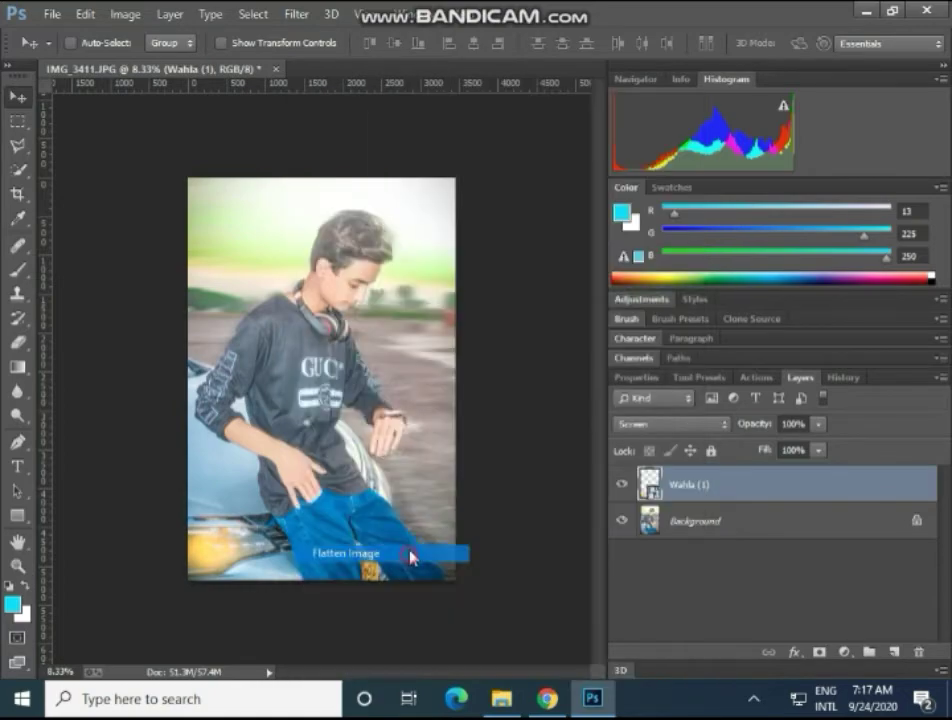
drag(345, 372, 472, 255)
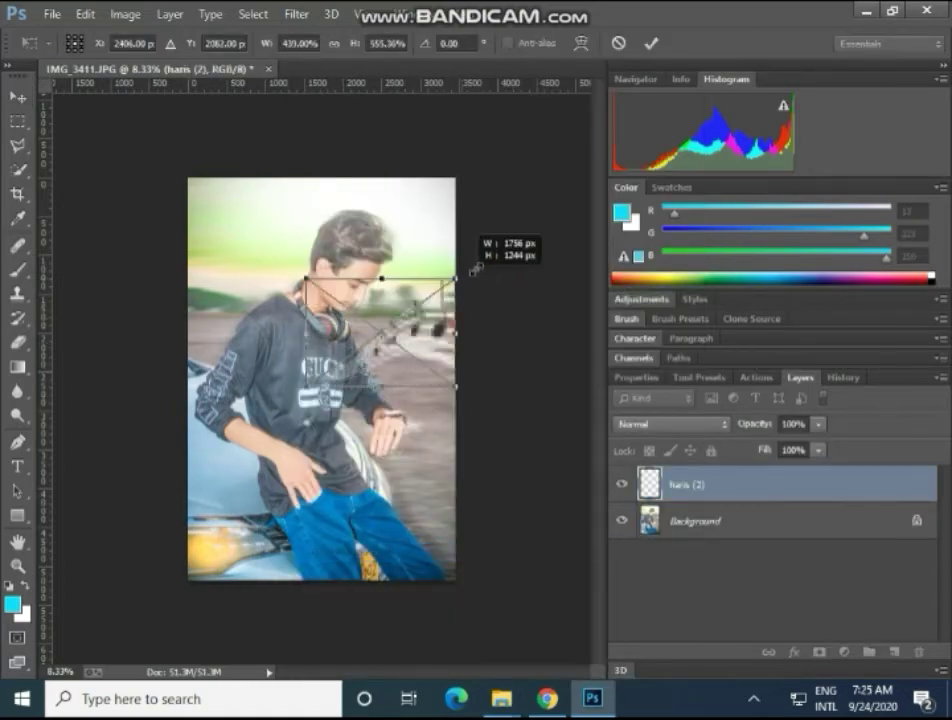
mouse_move(472, 204)
mouse_down()
mouse_move(395, 365)
mouse_move(340, 424)
mouse_move(297, 424)
mouse_move(313, 424)
mouse_move(378, 345)
mouse_move(438, 315)
mouse_move(463, 285)
mouse_move(456, 303)
mouse_up()
click(651, 43)
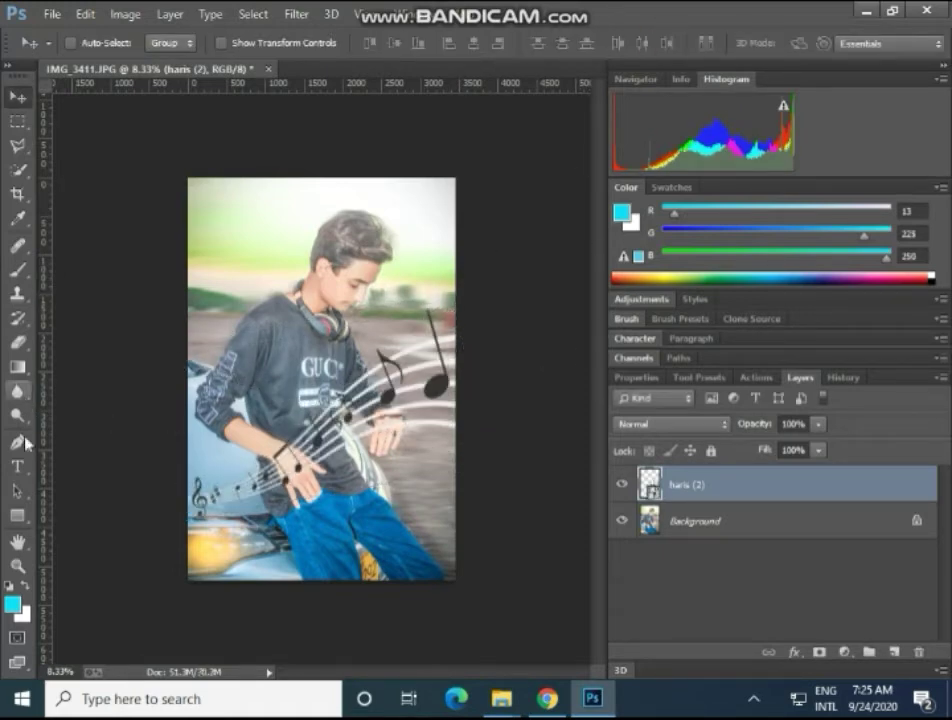
- Duplicate the music-notes layer as haris (2) copy and try the Background Eraser
click(17, 341)
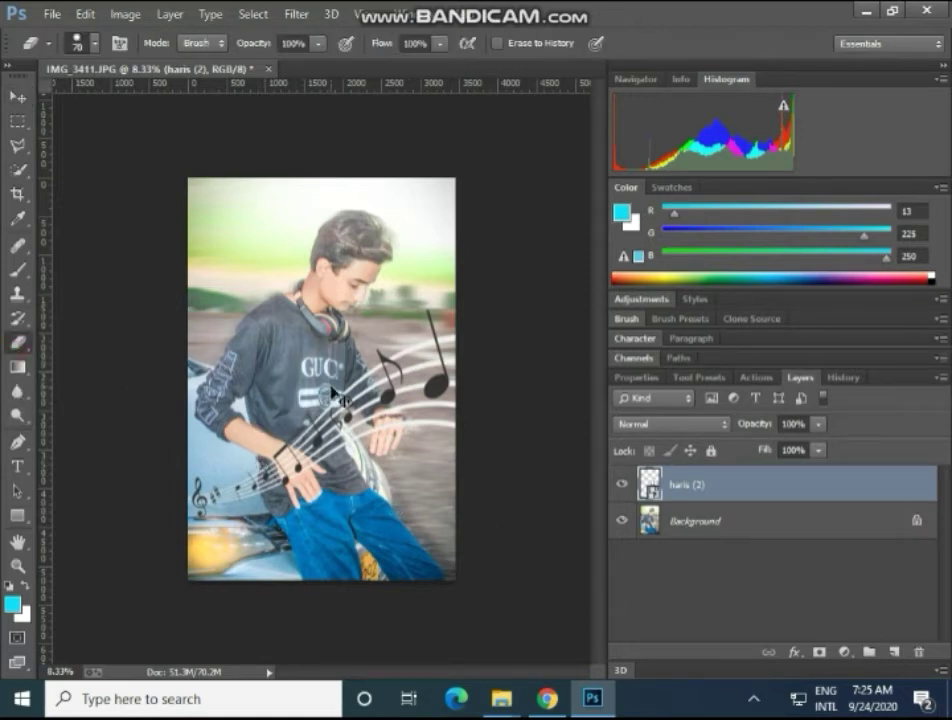
key(ctrl+j)
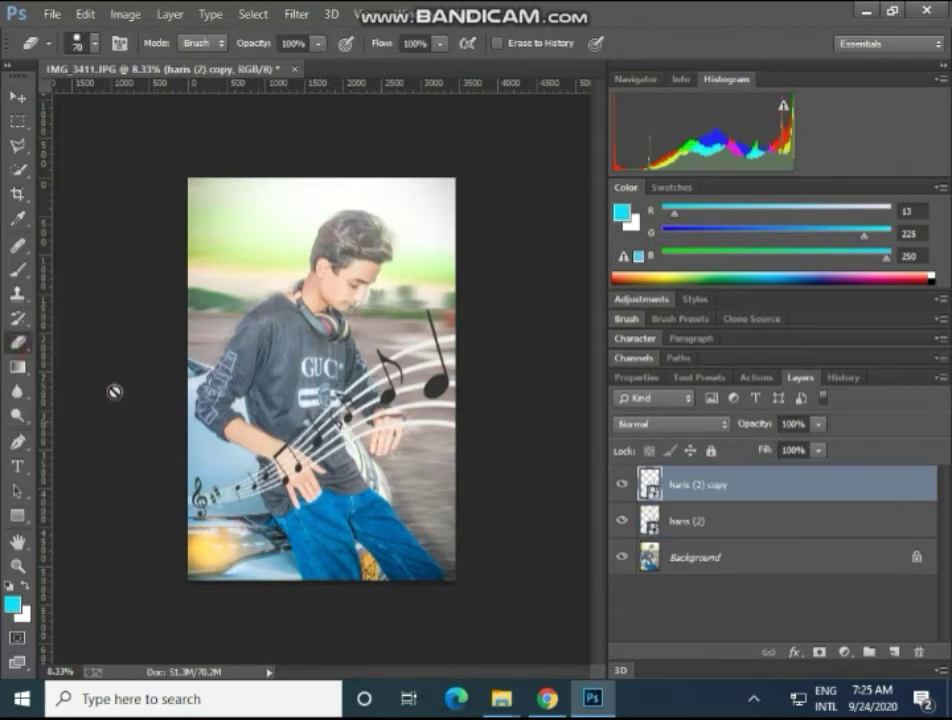
right_click(27, 347)
click(64, 352)
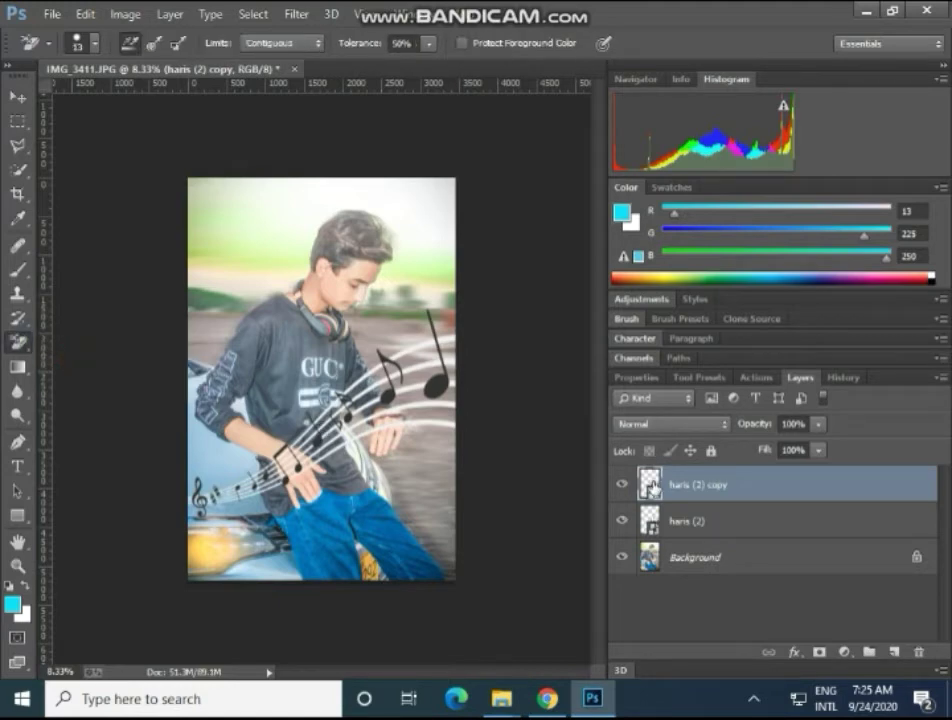
- Select the original haris (2) layer and rasterize it with the standard Eraser
key(alt+bracketleft)
right_click(18, 342)
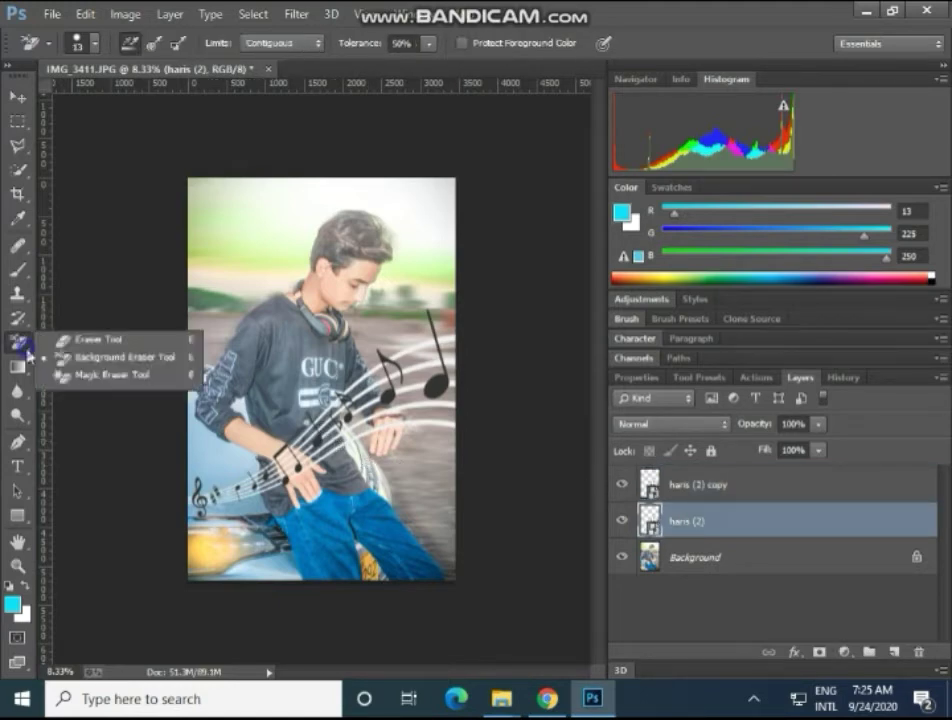
click(64, 376)
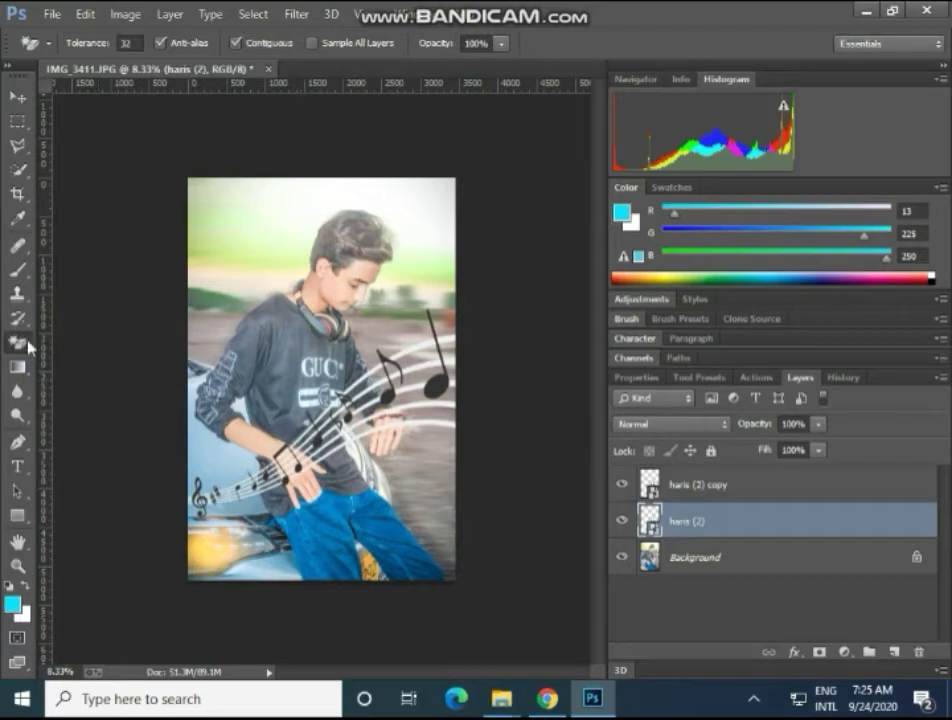
right_click(18, 342)
click(64, 336)
click(362, 380)
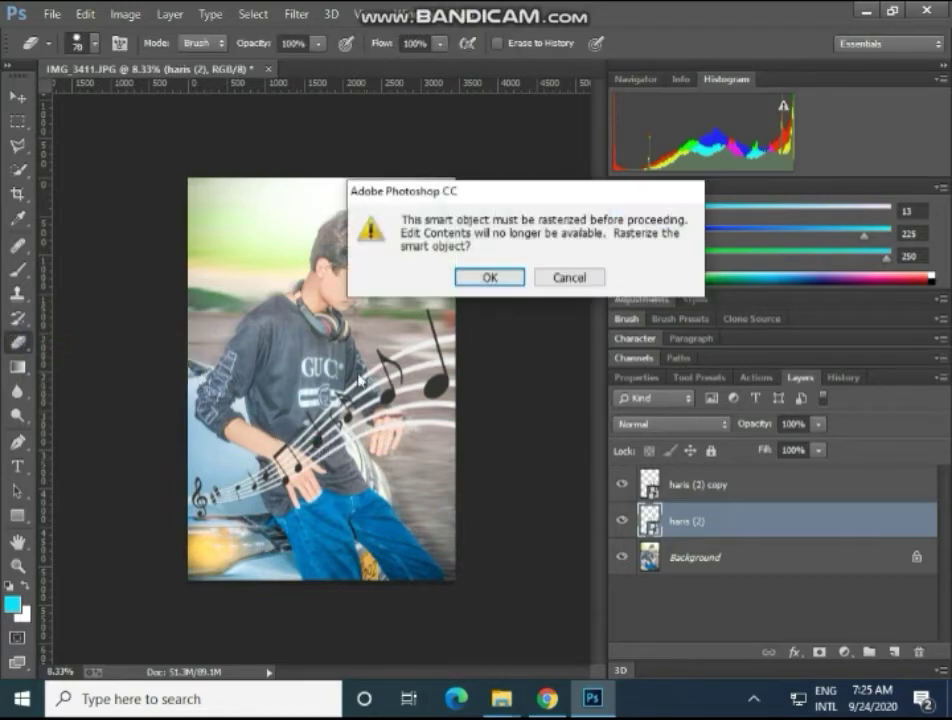
click(494, 272)
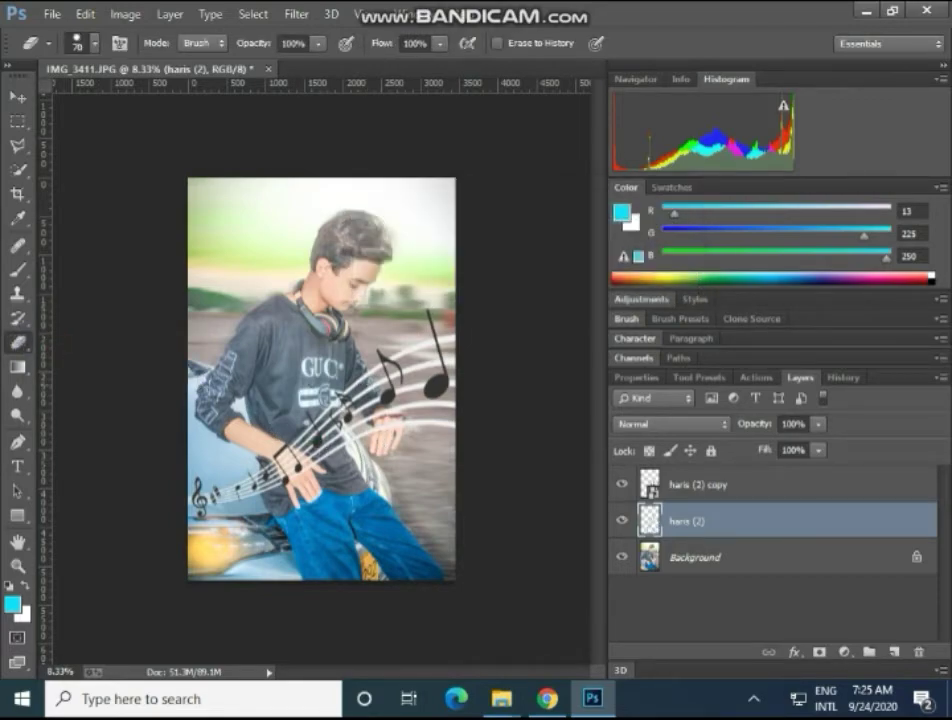
- Zoom to 33.3% on the boy's forearm and raise the eraser size to 90
scroll(315, 393, up, 2)
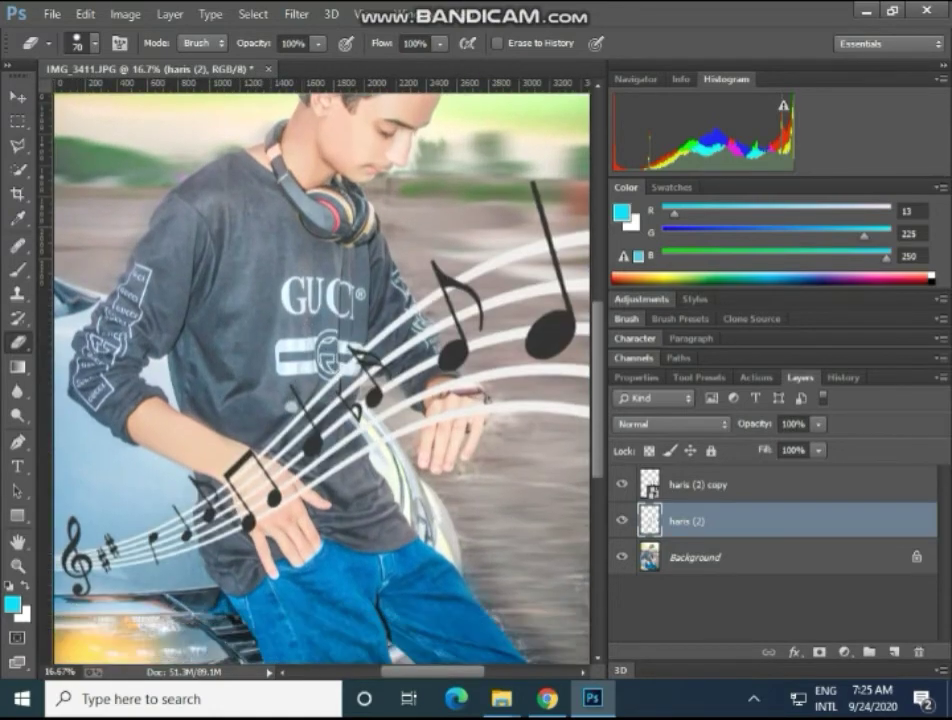
scroll(315, 393, down, 2)
scroll(320, 380, down, 2)
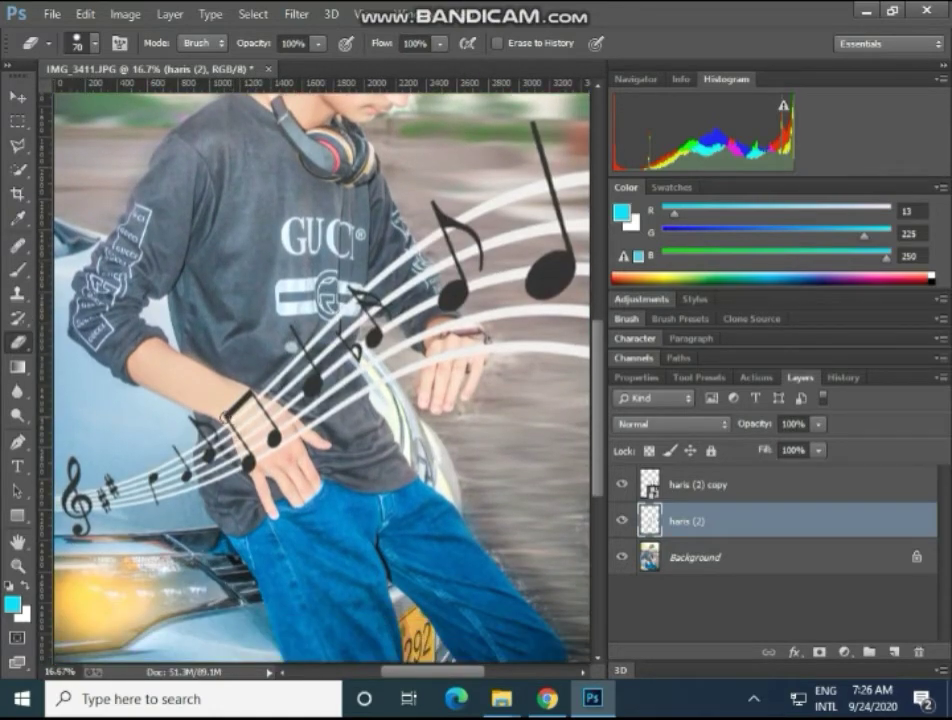
scroll(212, 420, up, 1)
scroll(212, 420, up, 1)
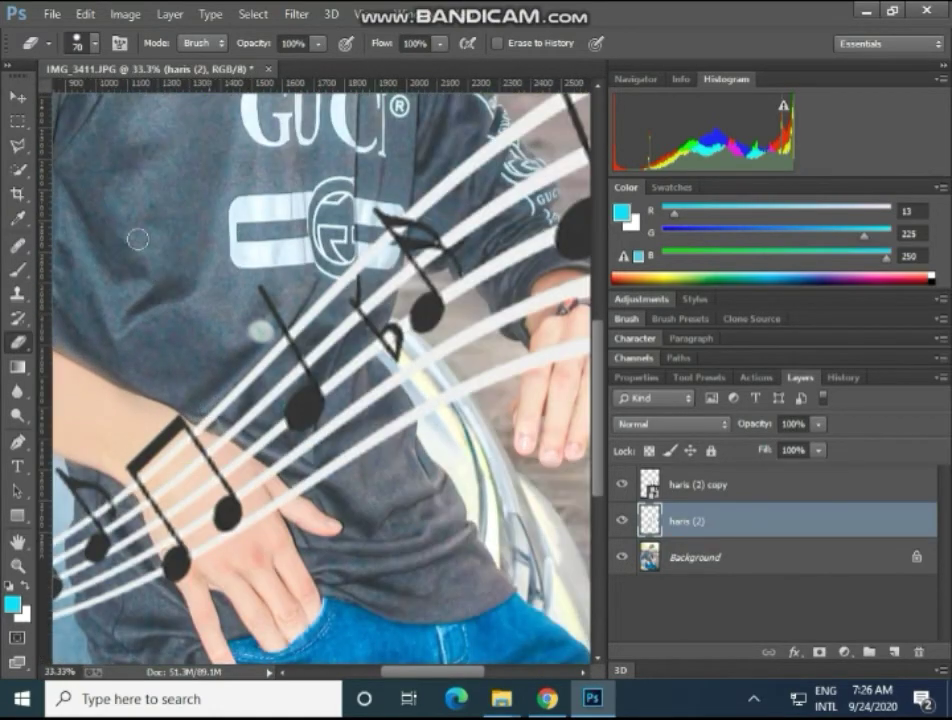
scroll(212, 420, down, 1)
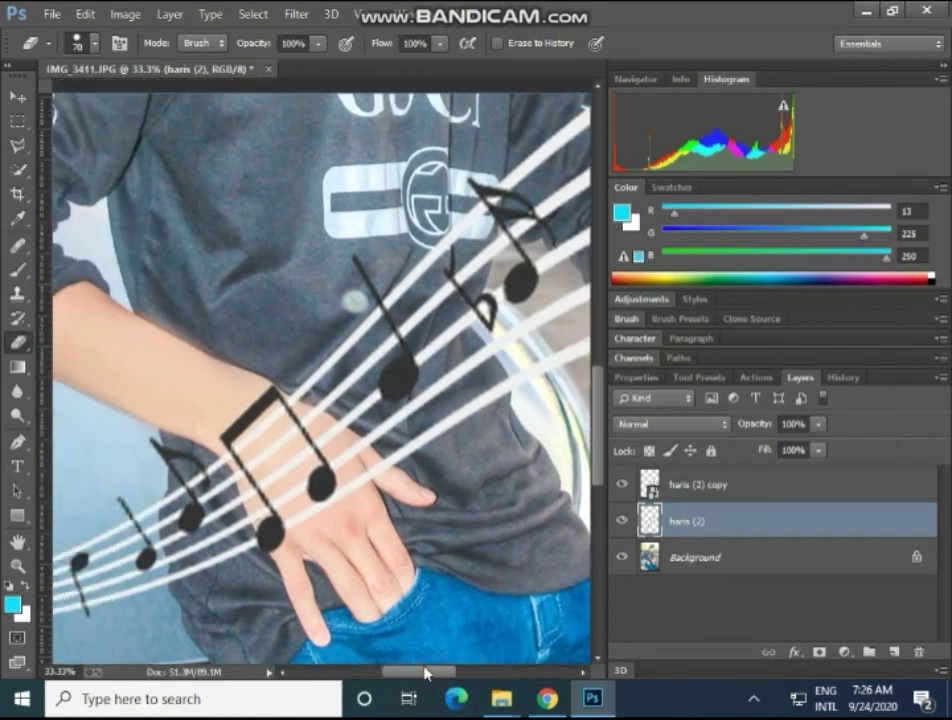
scroll(458, 608, left, 5)
scroll(397, 595, down, 2)
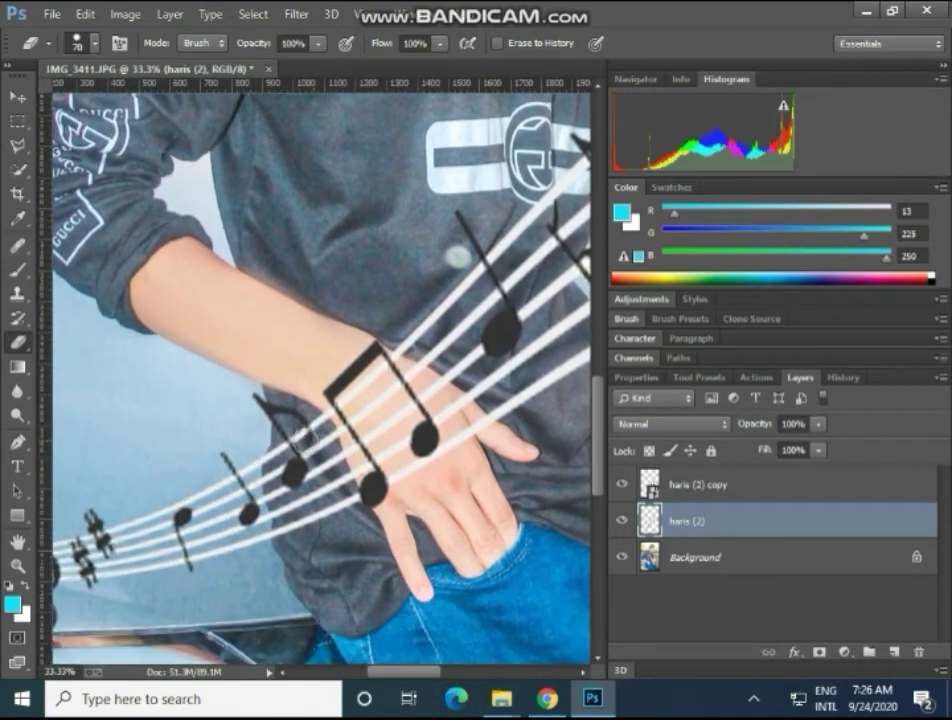
key(bracketright)
key(bracketright)
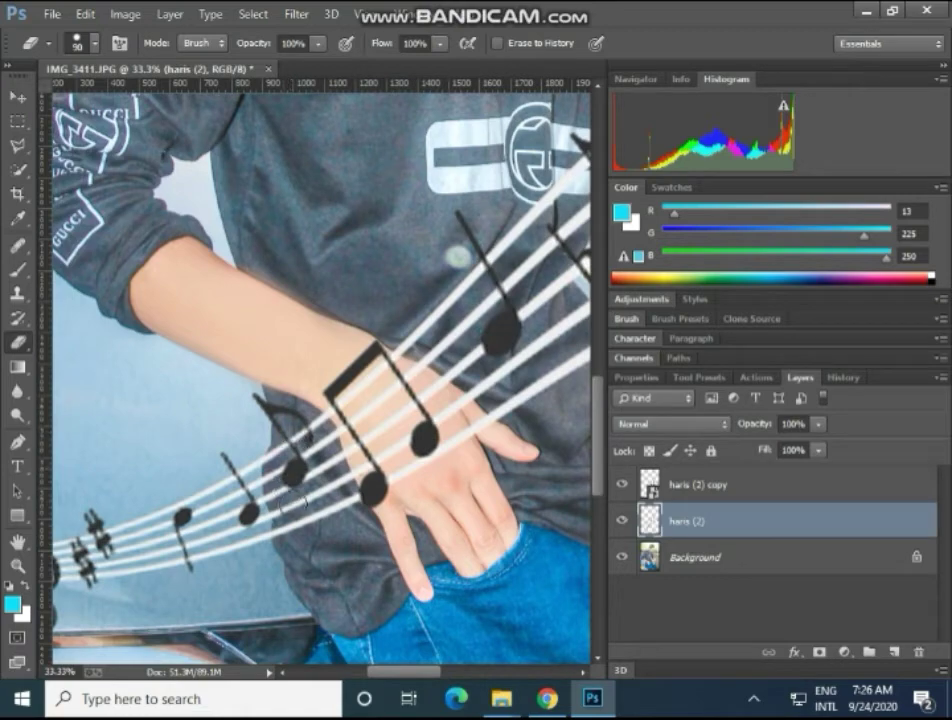
- Try the Background and Magic Eraser variants, then delete the original haris (2) layer
right_click(17, 345)
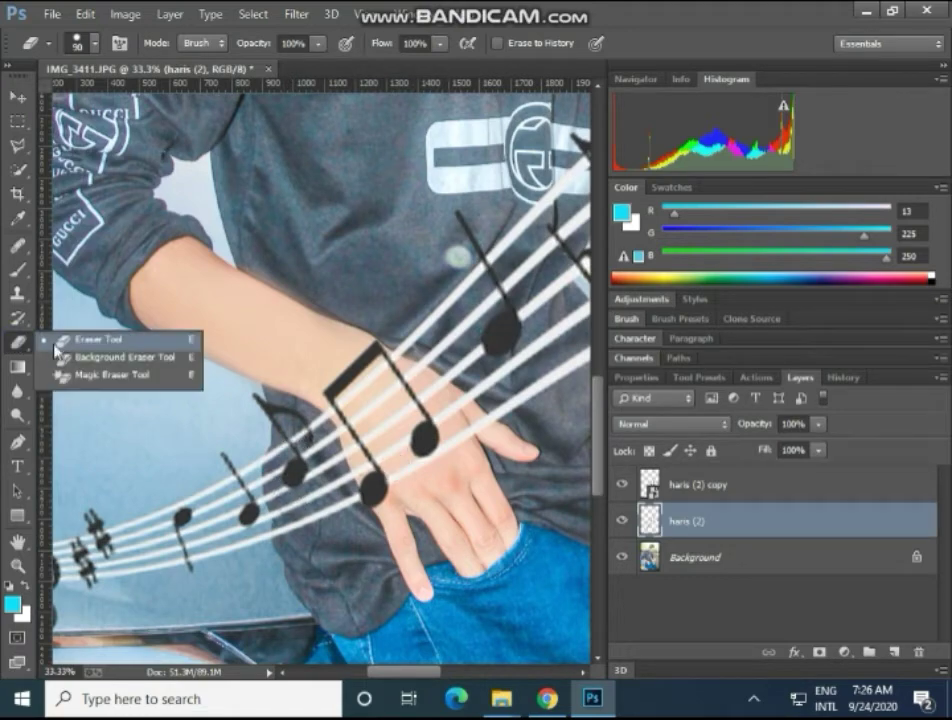
click(58, 340)
right_click(17, 345)
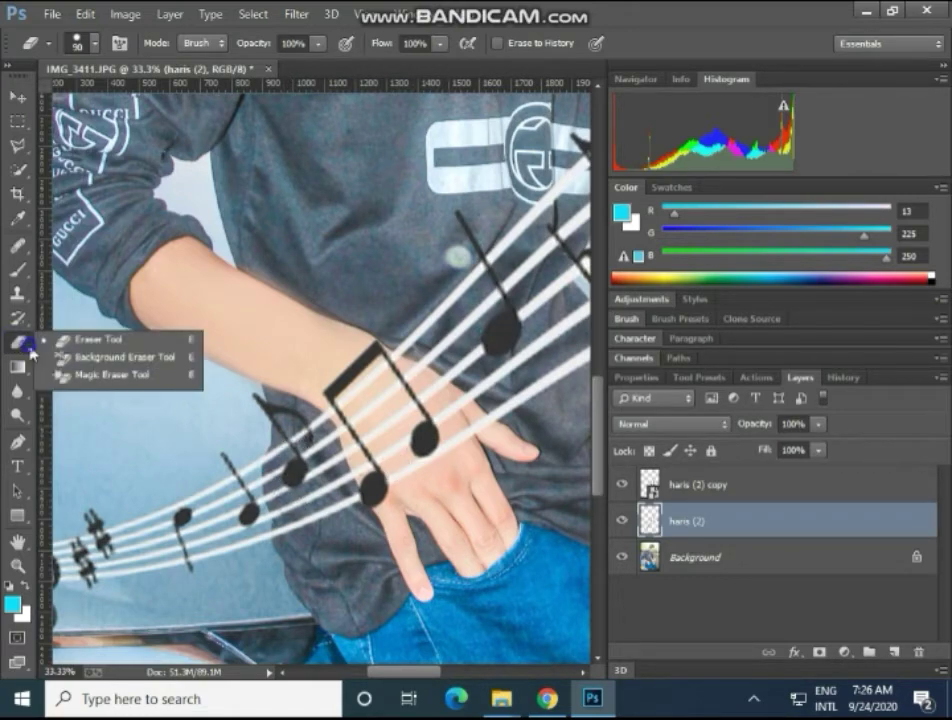
click(110, 357)
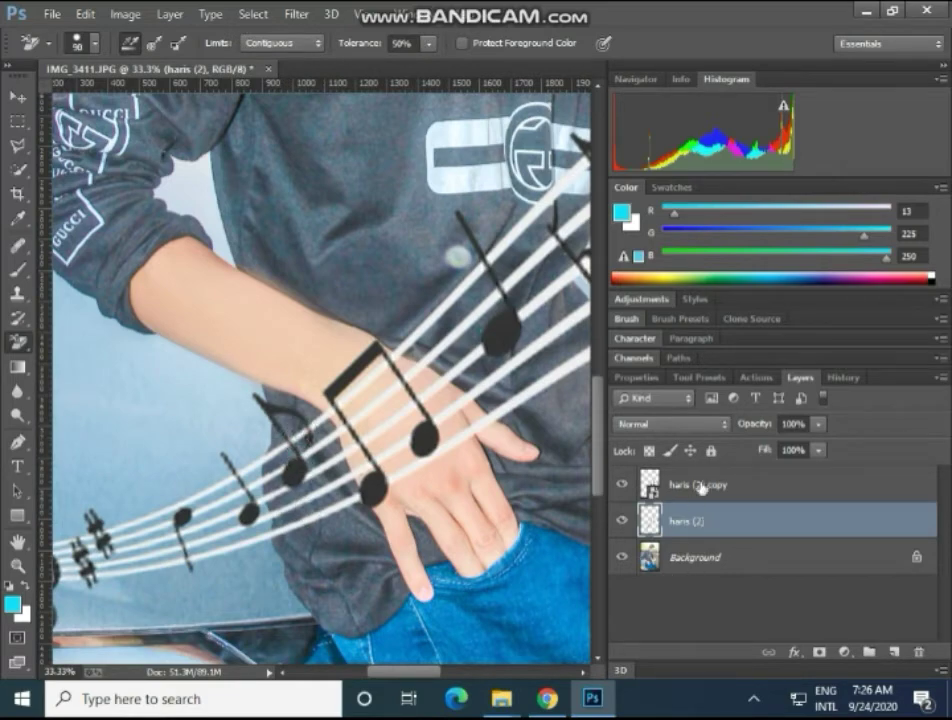
right_click(17, 345)
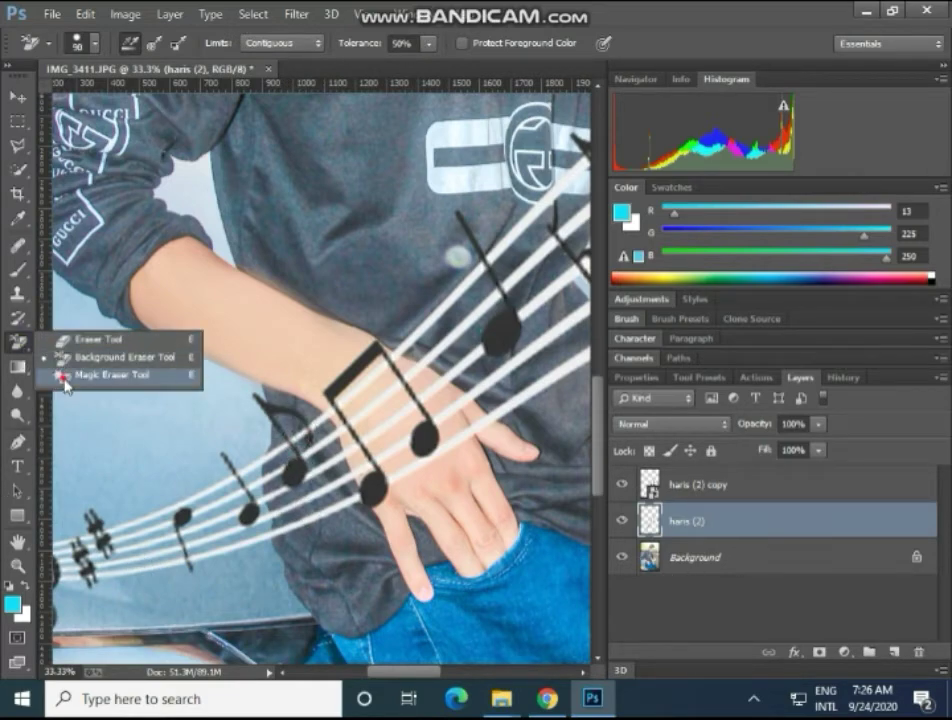
click(110, 376)
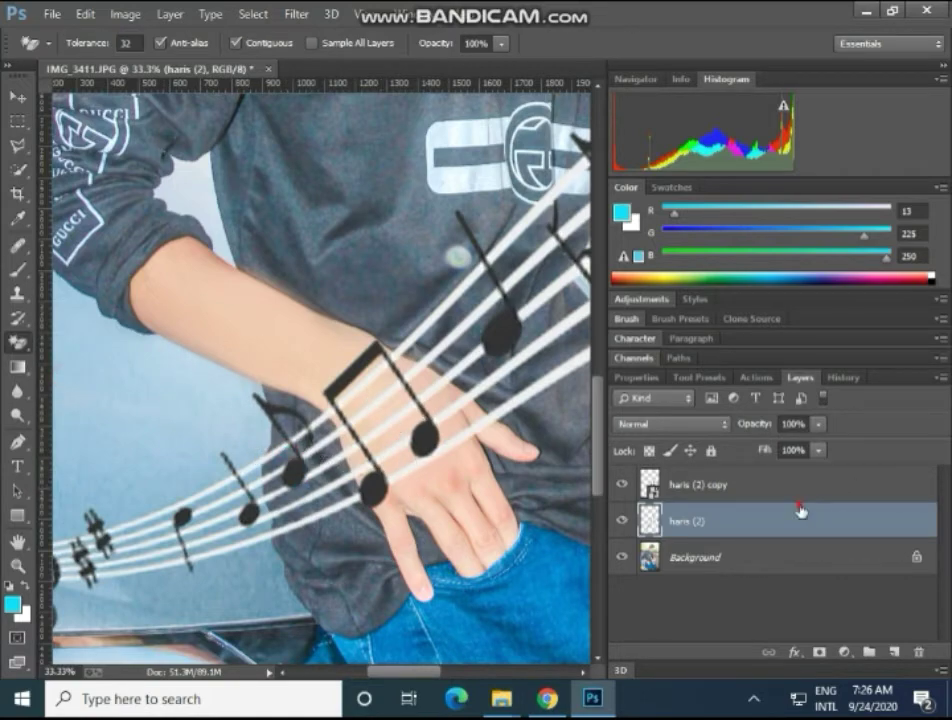
click(765, 487)
click(718, 520)
key(Delete)
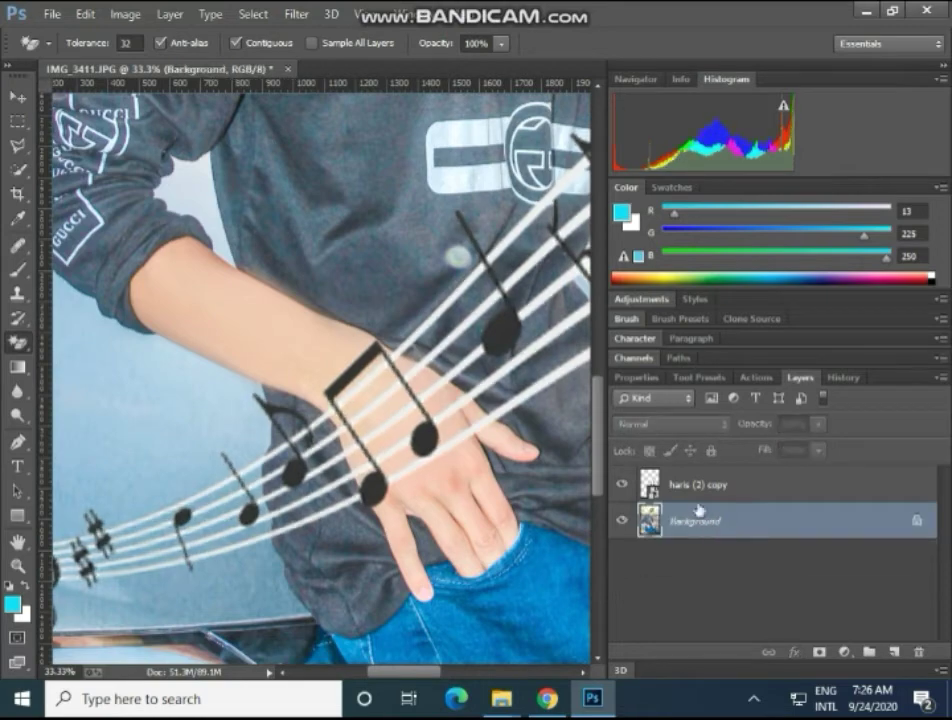
click(688, 492)
- Rasterize the haris (2) copy layer with the standard Eraser
right_click(17, 343)
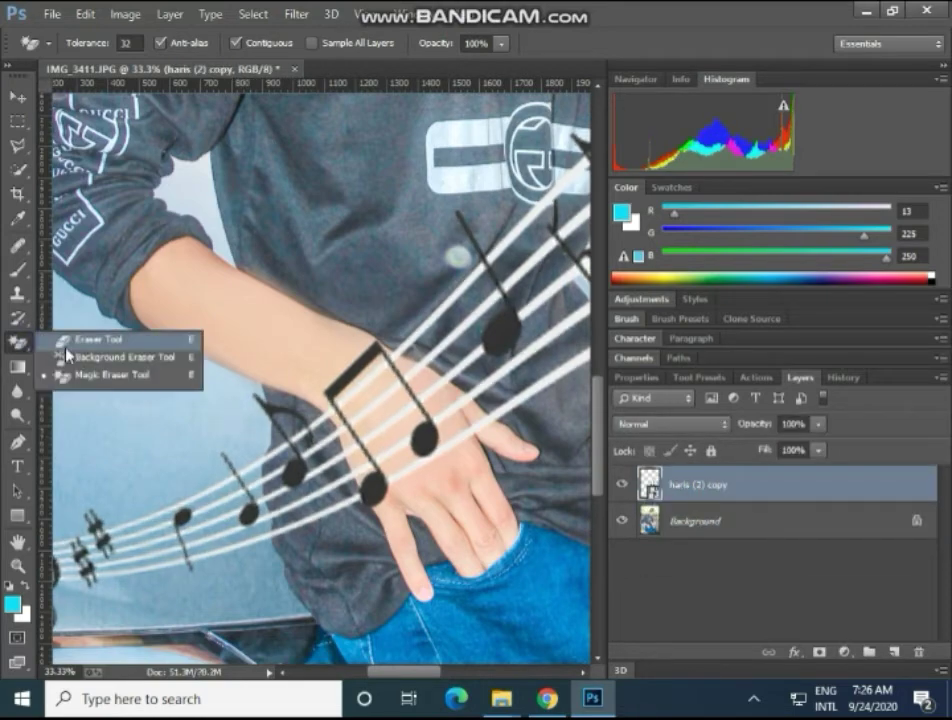
click(80, 337)
click(315, 452)
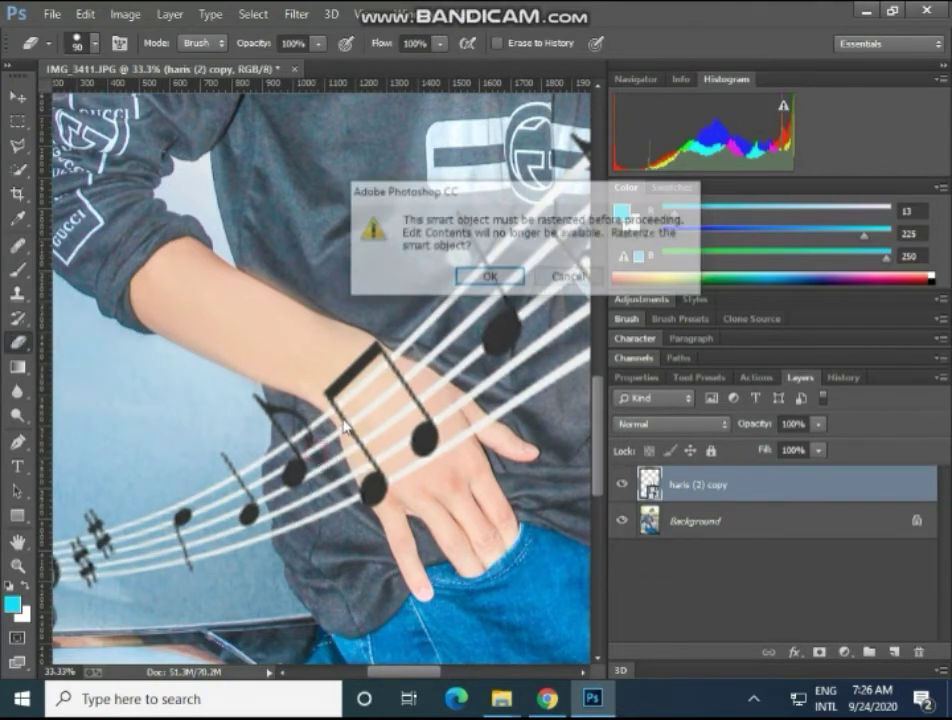
click(470, 277)
- Erase the notes and staff lines across the left wrist and hand, resizing the brush
mouse_move(288, 428)
mouse_down()
mouse_move(303, 490)
mouse_move(286, 474)
mouse_move(293, 518)
mouse_up()
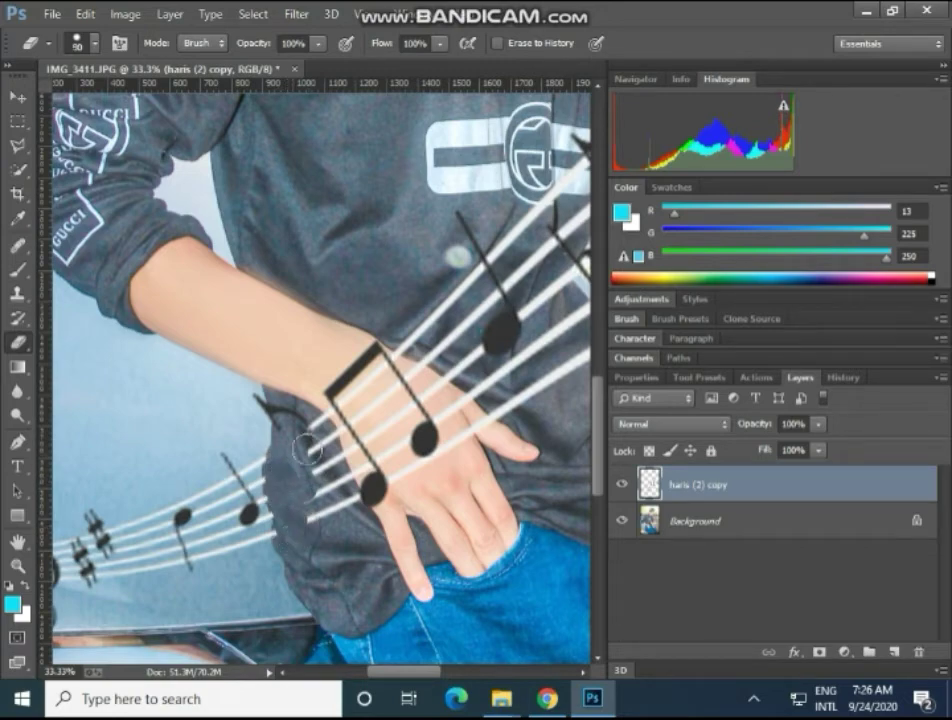
drag(307, 452, 319, 499)
key(bracketright)
key(bracketright)
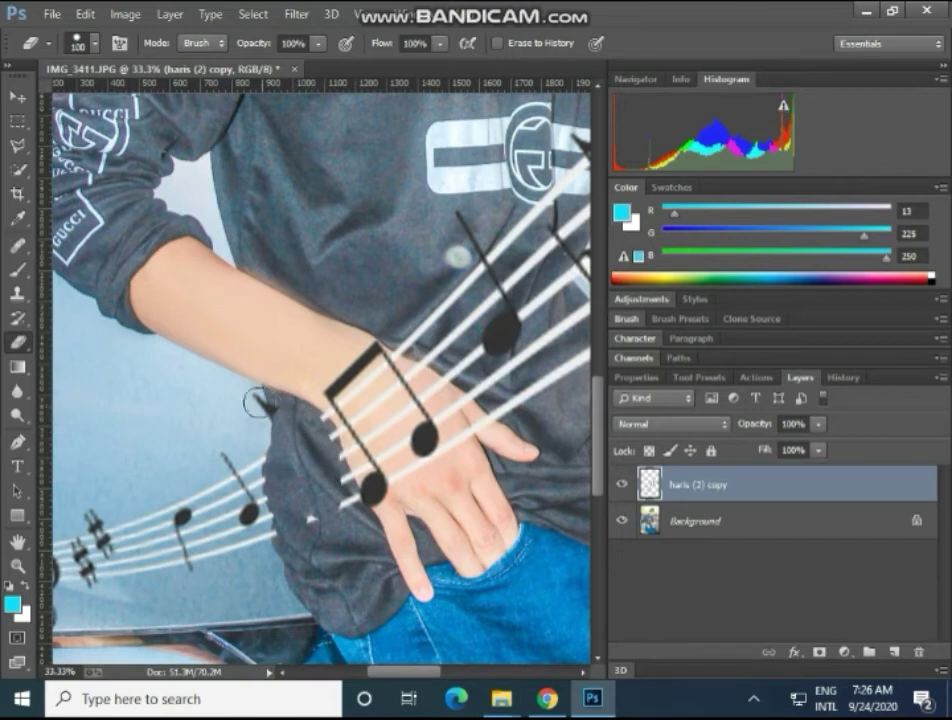
key(bracketleft)
drag(308, 425, 346, 378)
key(bracketright)
key(bracketright)
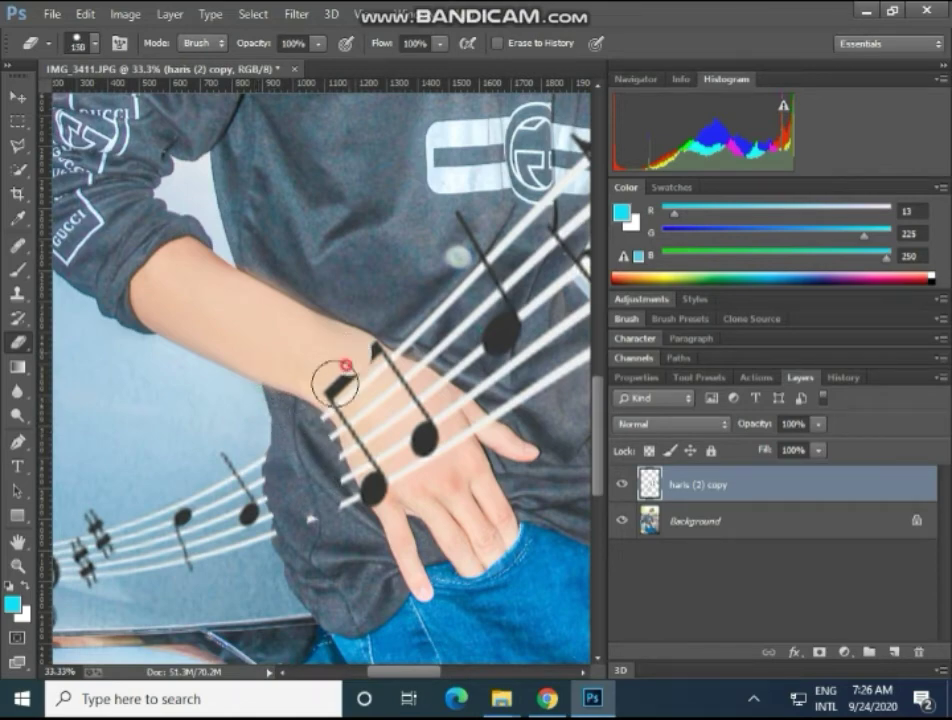
drag(353, 456, 346, 393)
key(bracketright)
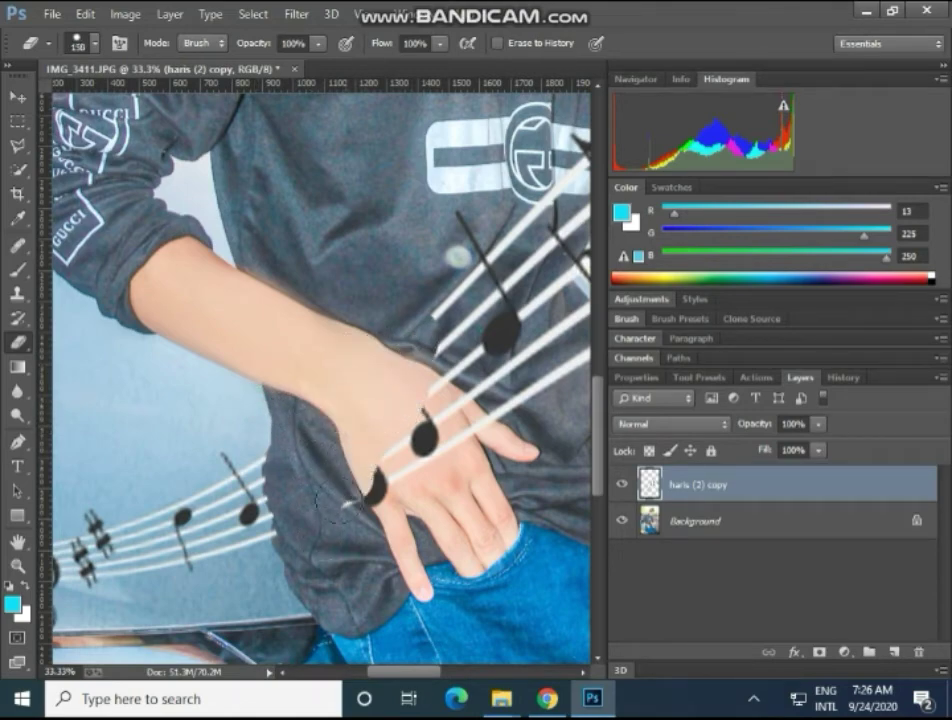
drag(440, 389, 377, 488)
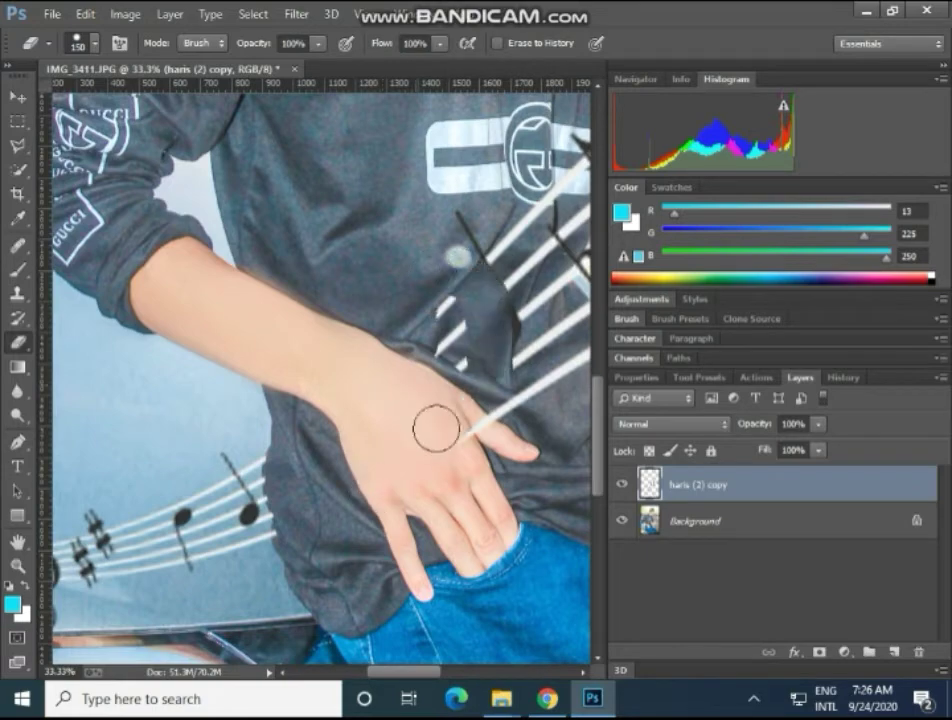
drag(436, 425, 457, 404)
drag(423, 676, 457, 671)
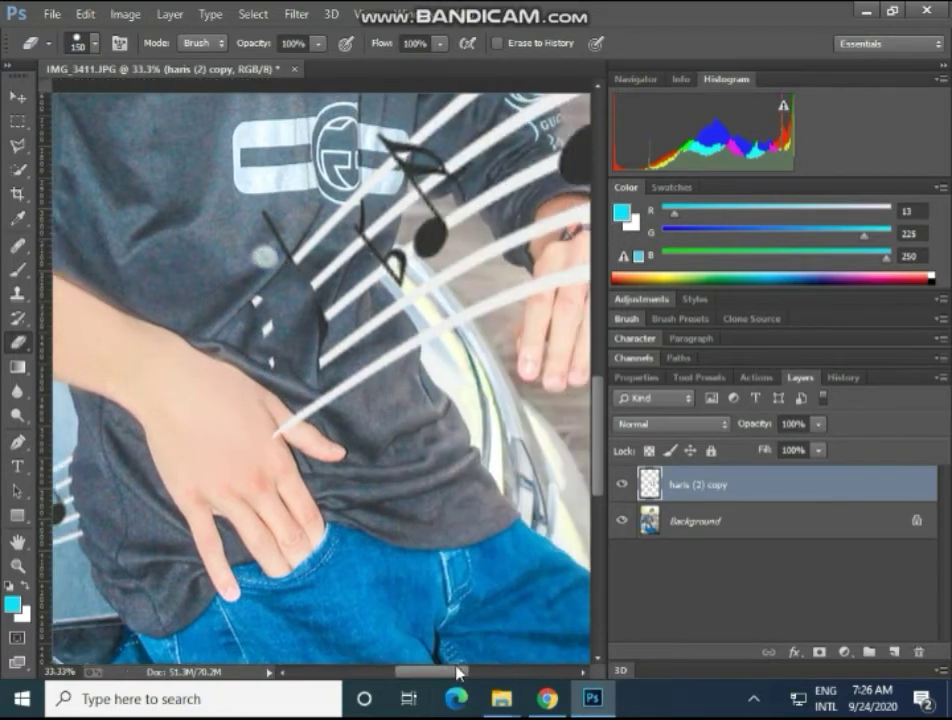
- Erase the remaining stems and line ends over the shirt, GUCCI logo and tire
scroll(220, 242, up, 3)
scroll(220, 242, up, 1)
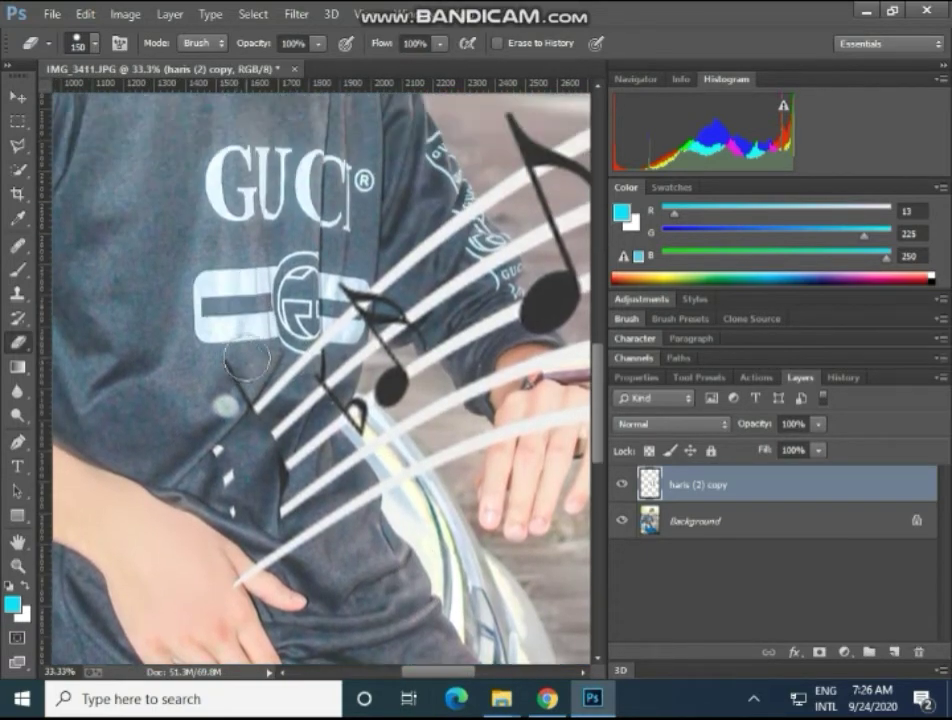
key(bracketright)
key(bracketright)
key(bracketright)
key(bracketleft)
key(bracketleft)
key(bracketleft)
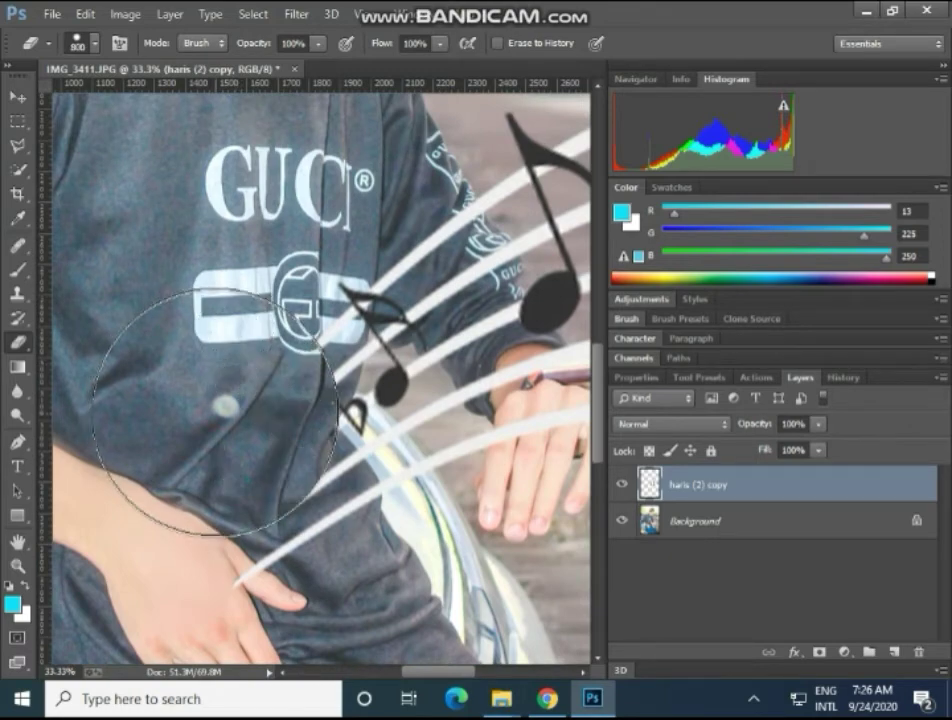
mouse_move(223, 425)
mouse_down()
mouse_move(320, 525)
mouse_move(272, 373)
mouse_up()
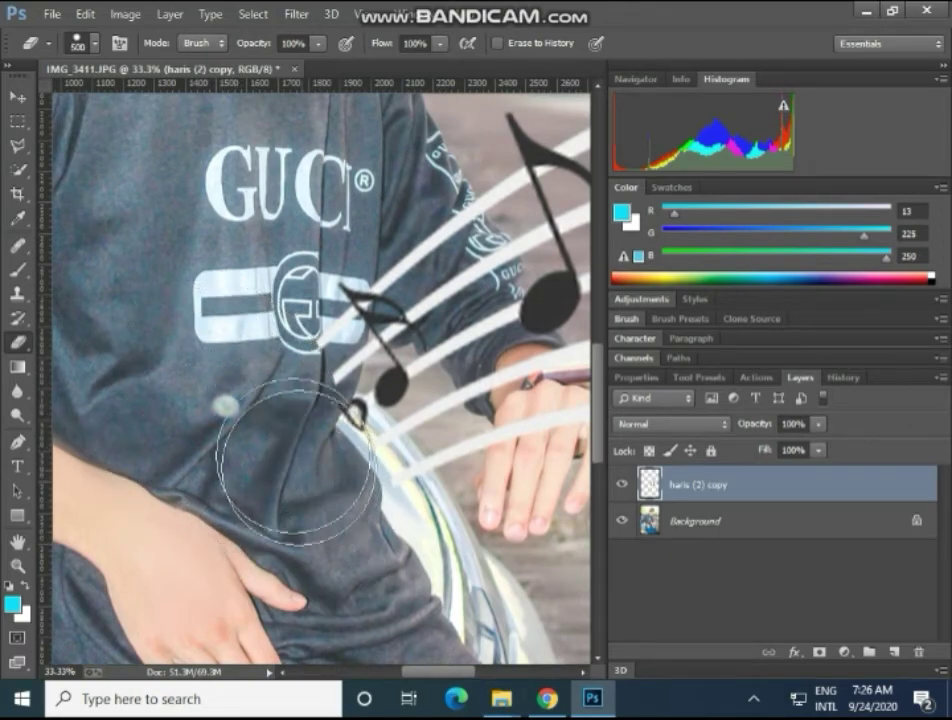
key(bracketleft)
key(bracketleft)
key(bracketleft)
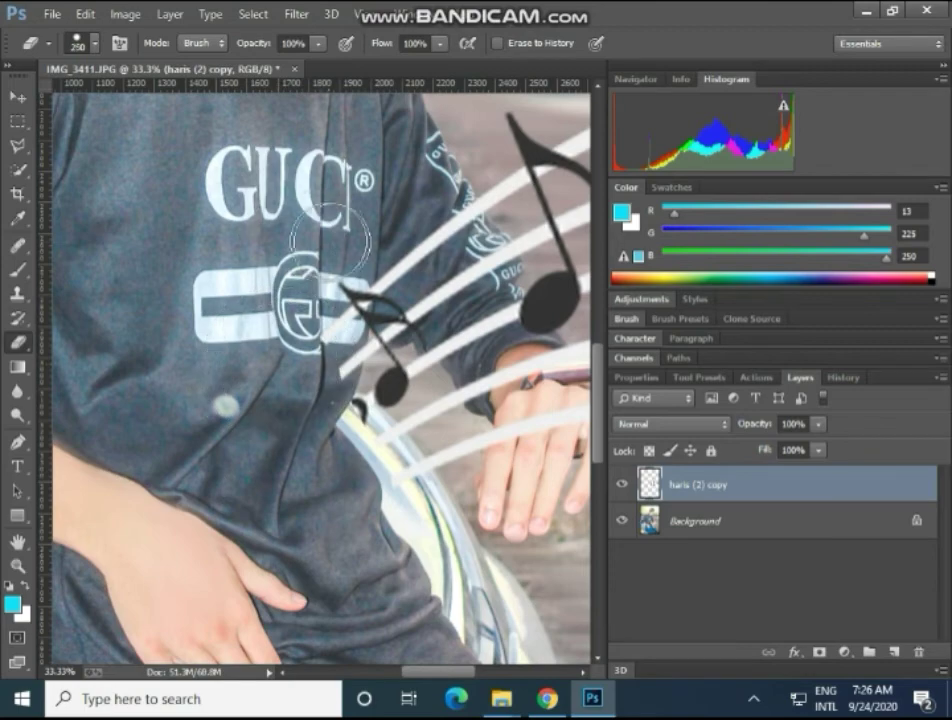
mouse_move(330, 320)
mouse_down()
mouse_move(345, 322)
mouse_move(395, 255)
mouse_up()
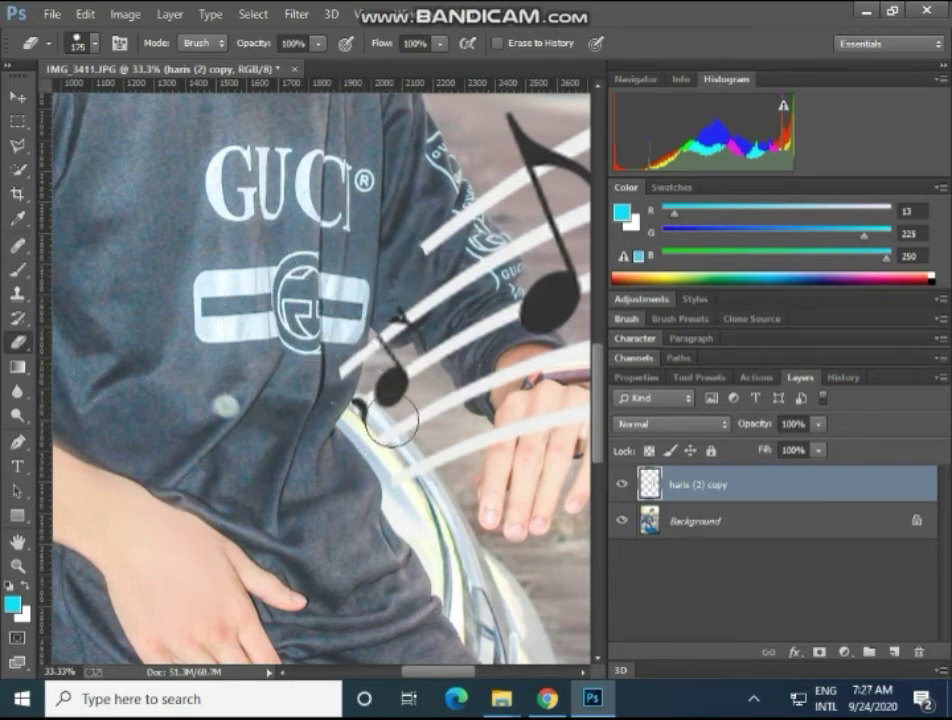
drag(410, 672, 432, 668)
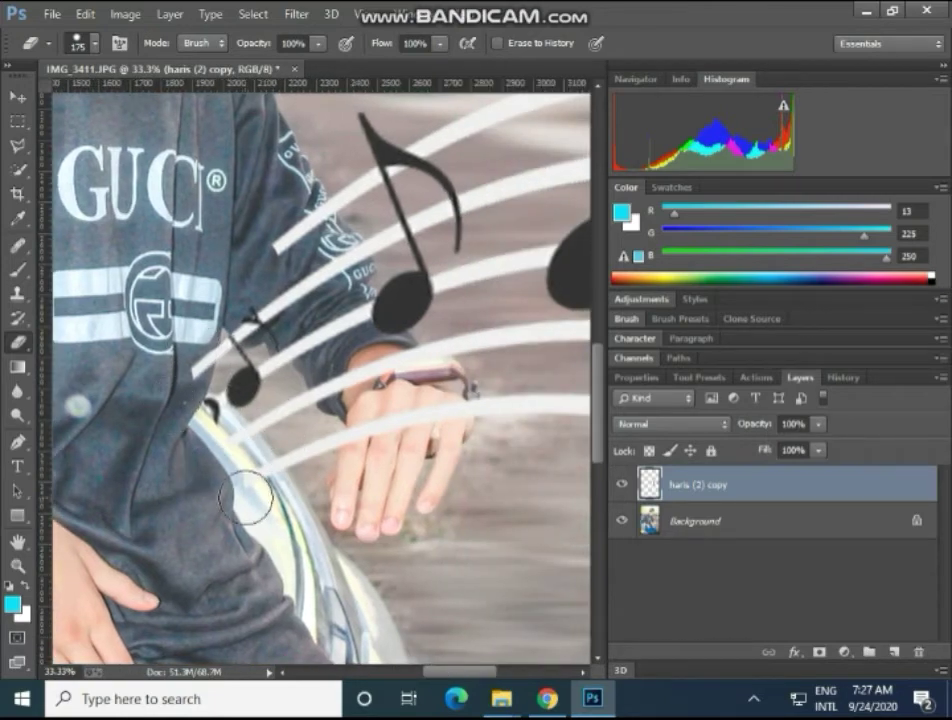
key(bracketleft)
key(bracketleft)
key(bracketleft)
mouse_move(249, 463)
mouse_down()
mouse_move(268, 487)
mouse_move(208, 408)
mouse_up()
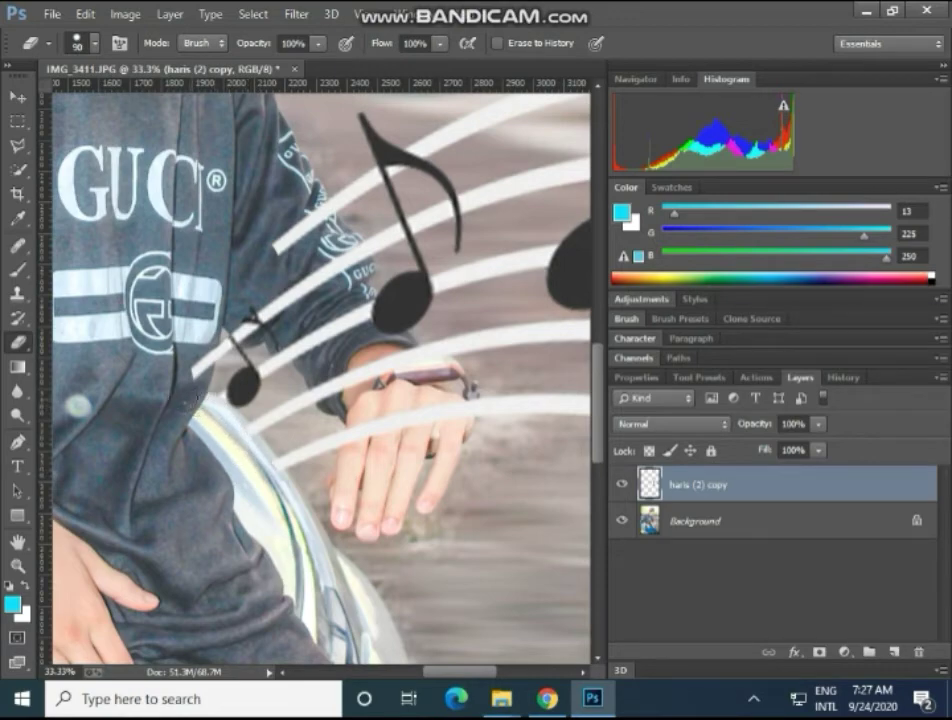
drag(205, 358, 195, 368)
- Zoom to 66.7% and erase the white staff stripes crossing the right sleeve
scroll(145, 445, up, 1)
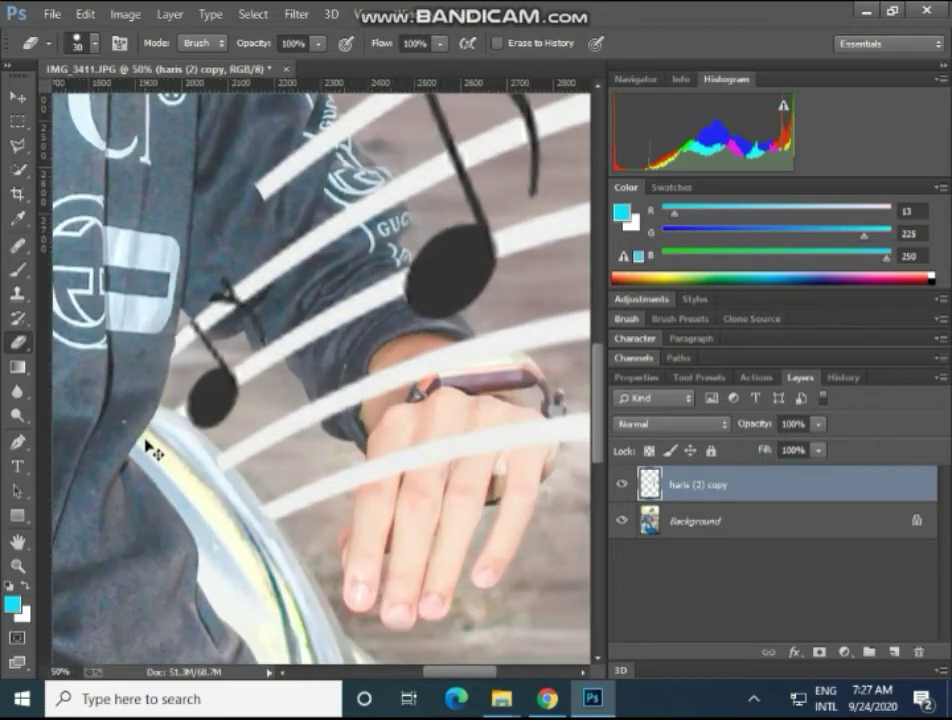
scroll(148, 447, up, 1)
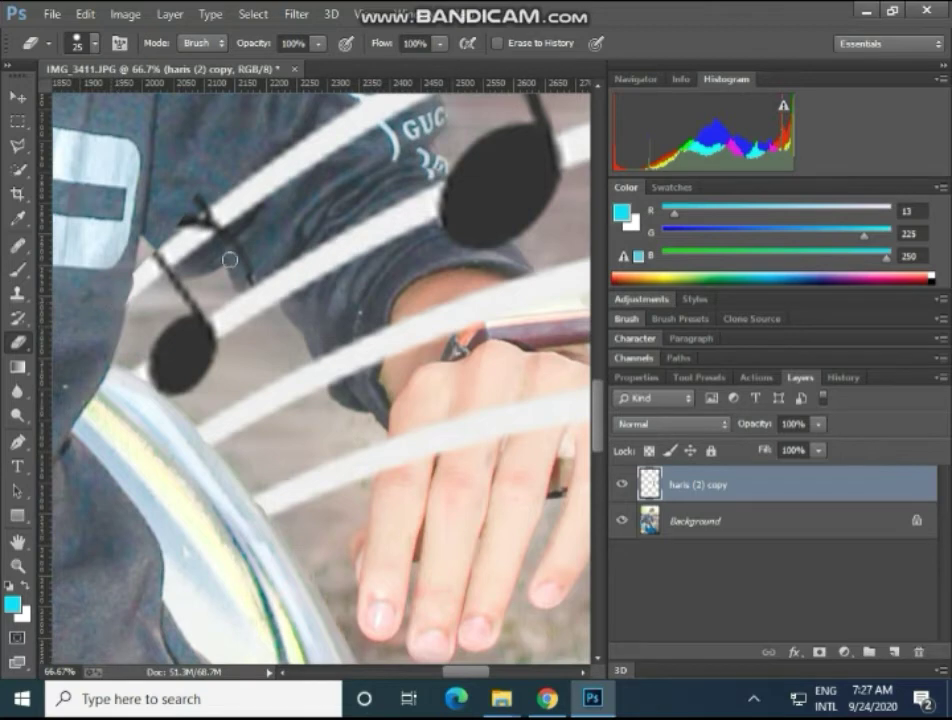
scroll(229, 259, up, 2)
scroll(229, 255, up, 3)
key(bracketright)
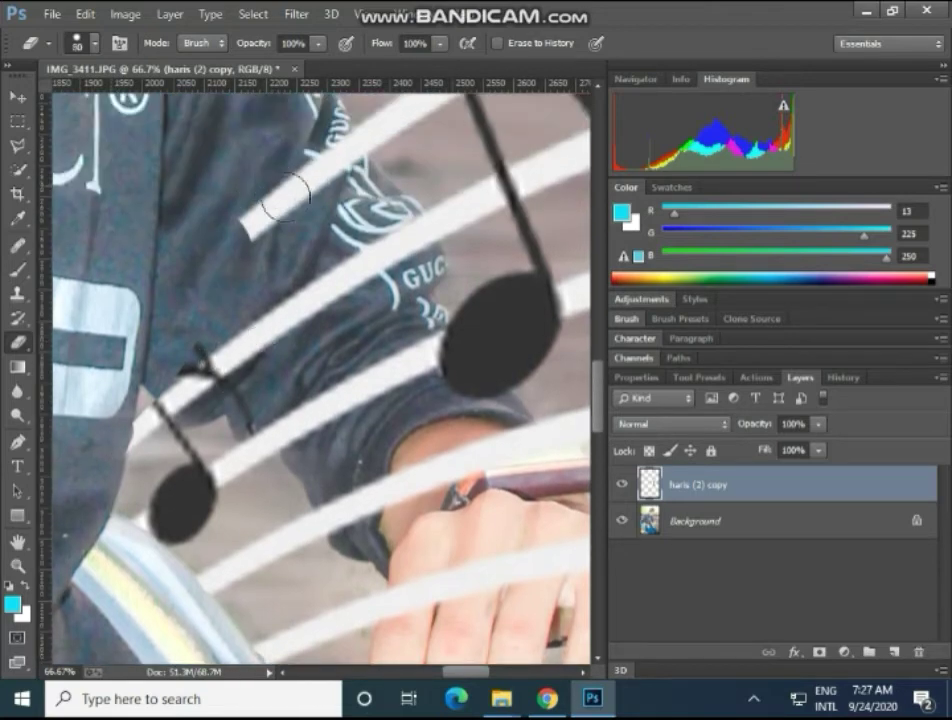
key(bracketright)
key(bracketright)
key(bracketright)
mouse_move(266, 159)
mouse_down()
mouse_move(266, 202)
mouse_move(319, 255)
mouse_move(331, 175)
mouse_move(340, 272)
mouse_move(251, 310)
mouse_move(196, 366)
mouse_move(166, 378)
mouse_move(178, 397)
mouse_move(283, 378)
mouse_up()
key(bracketleft)
key(bracketleft)
key(bracketleft)
key(bracketleft)
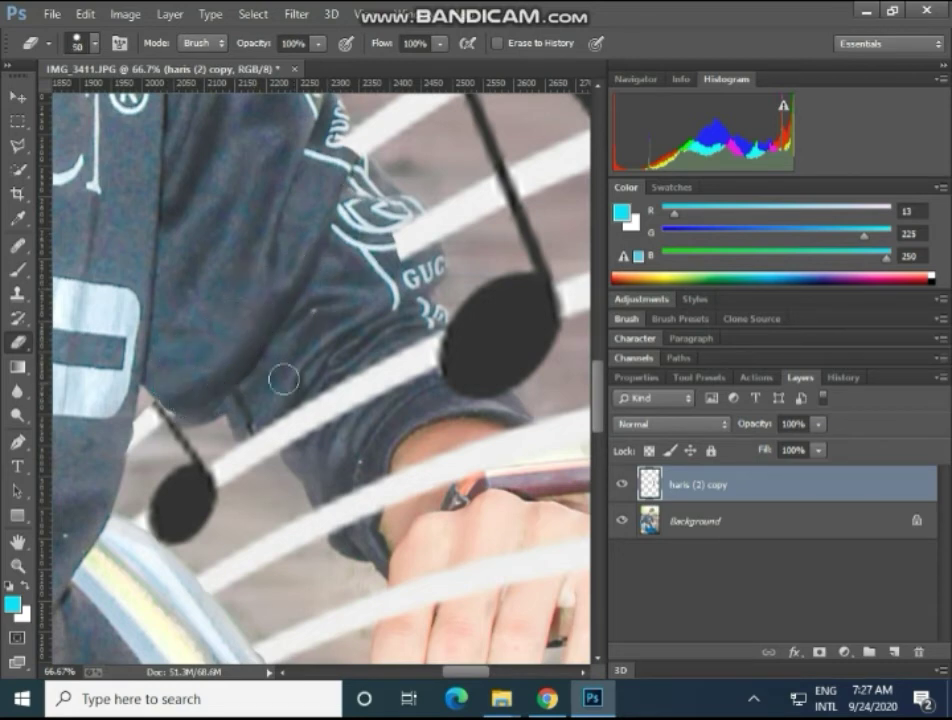
key(bracketright)
key(bracketright)
key(bracketright)
mouse_move(344, 334)
mouse_down()
mouse_move(342, 397)
mouse_move(307, 419)
mouse_up()
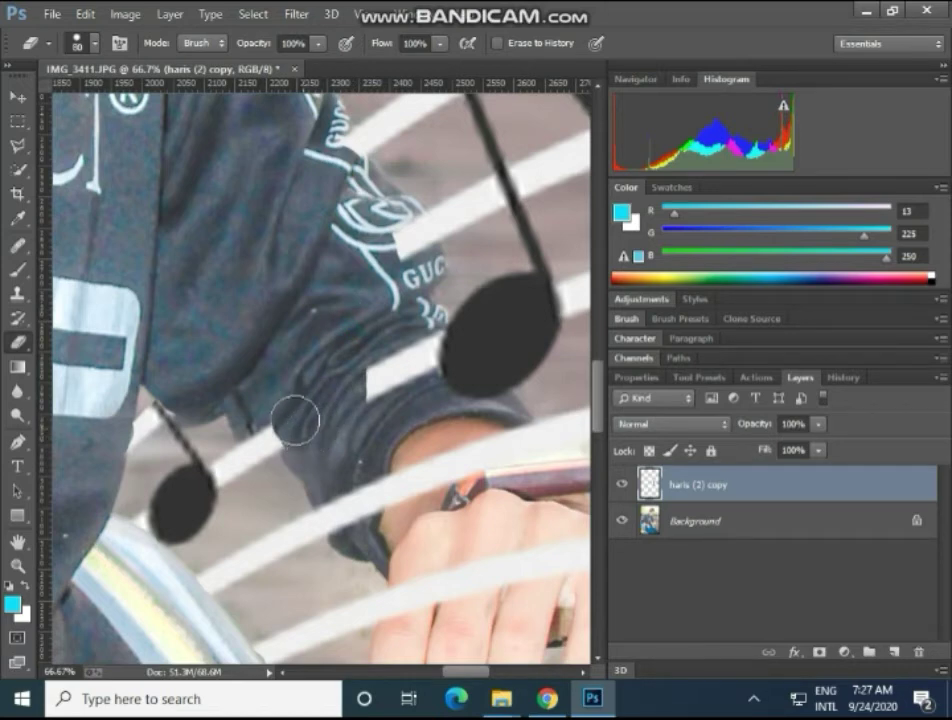
key(bracketright)
mouse_move(378, 329)
mouse_down()
mouse_move(389, 353)
mouse_move(368, 392)
mouse_move(406, 351)
mouse_move(414, 357)
mouse_move(381, 397)
mouse_up()
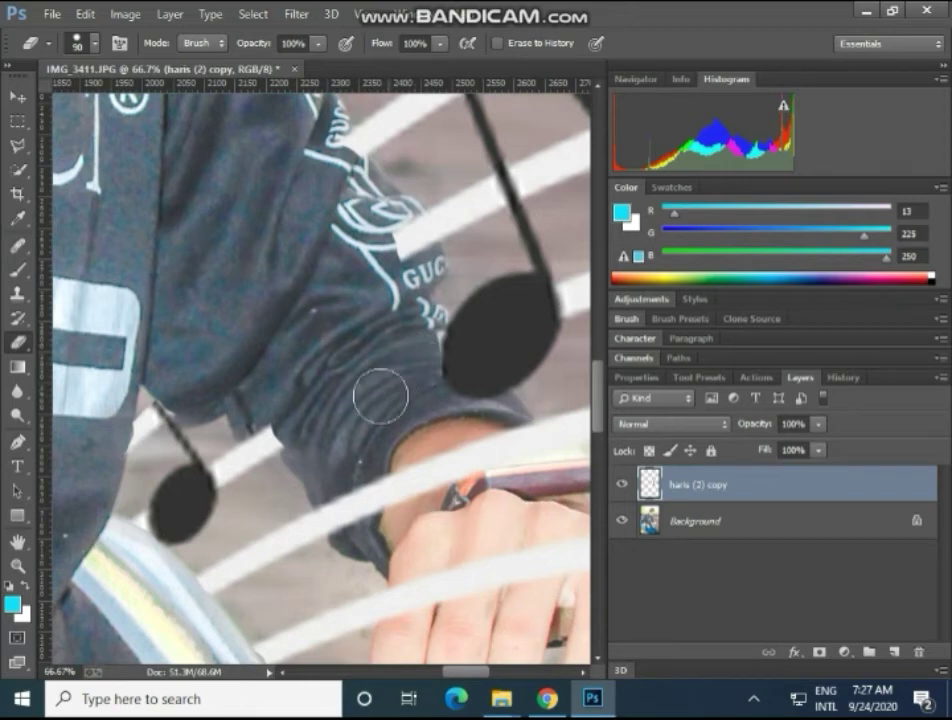
- Erase the staff stripes over the right wrist, watch and hand
drag(446, 671, 463, 671)
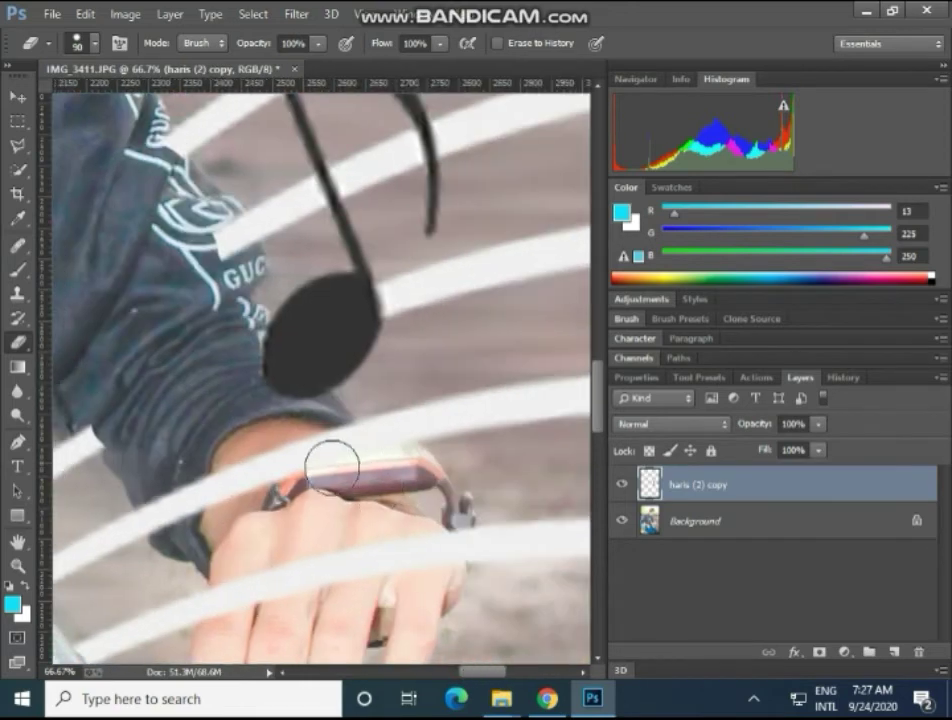
scroll(332, 466, down, 1)
scroll(234, 510, down, 2)
key(bracketleft)
key(bracketleft)
key(bracketleft)
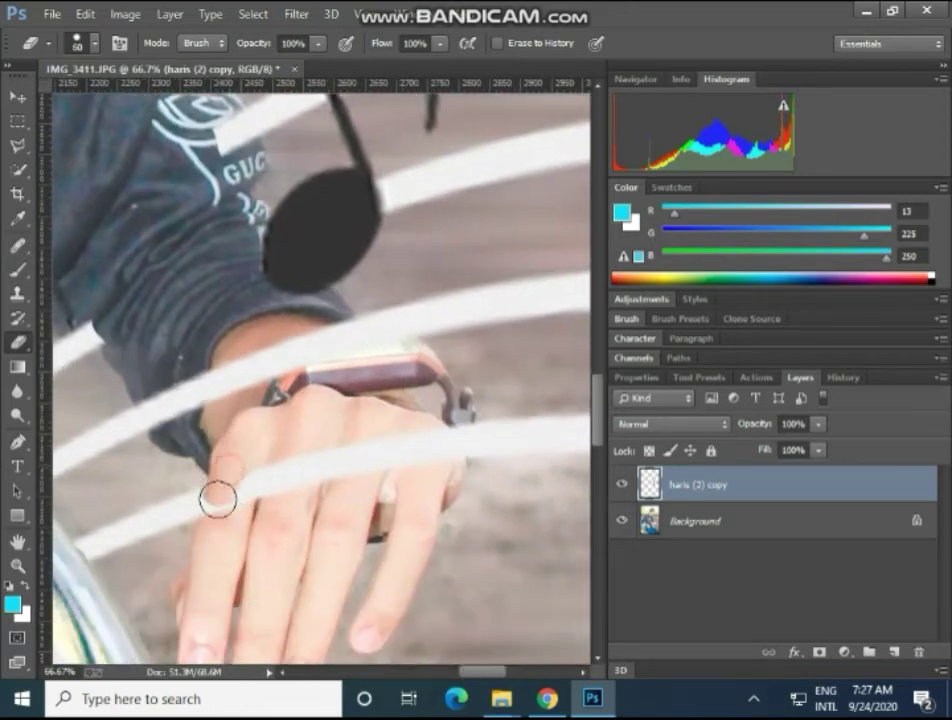
mouse_move(153, 382)
mouse_down()
mouse_move(171, 414)
mouse_move(184, 374)
mouse_move(245, 348)
mouse_up()
key(bracketright)
key(bracketright)
key(bracketright)
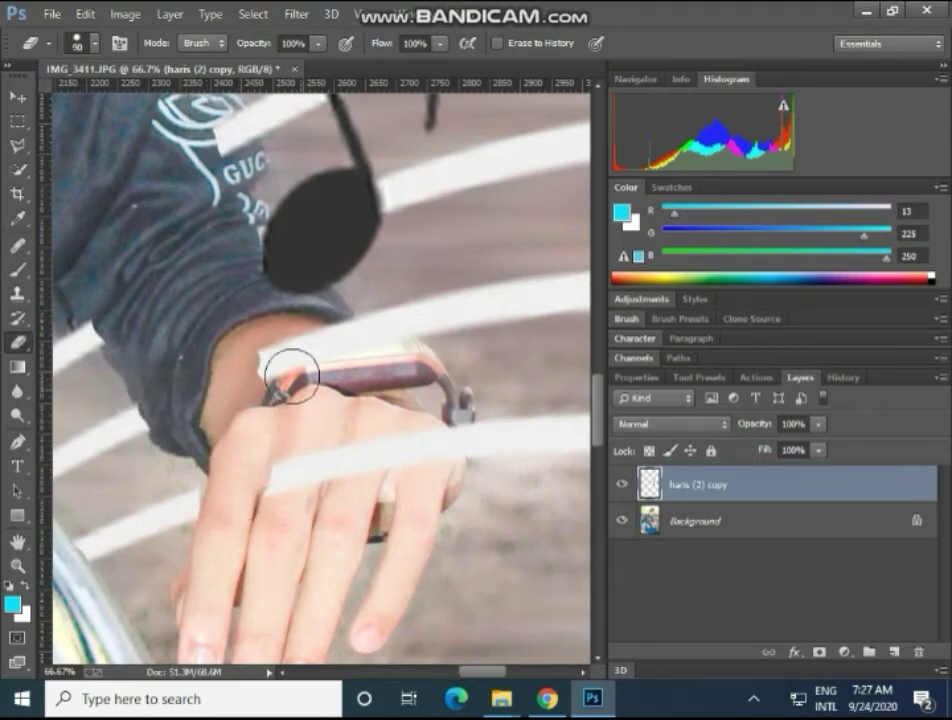
mouse_move(292, 375)
mouse_down()
mouse_move(319, 453)
mouse_move(325, 438)
mouse_move(375, 458)
mouse_move(443, 442)
mouse_move(448, 461)
mouse_move(450, 432)
mouse_move(453, 459)
mouse_move(464, 460)
mouse_up()
key(bracketleft)
key(bracketleft)
key(bracketleft)
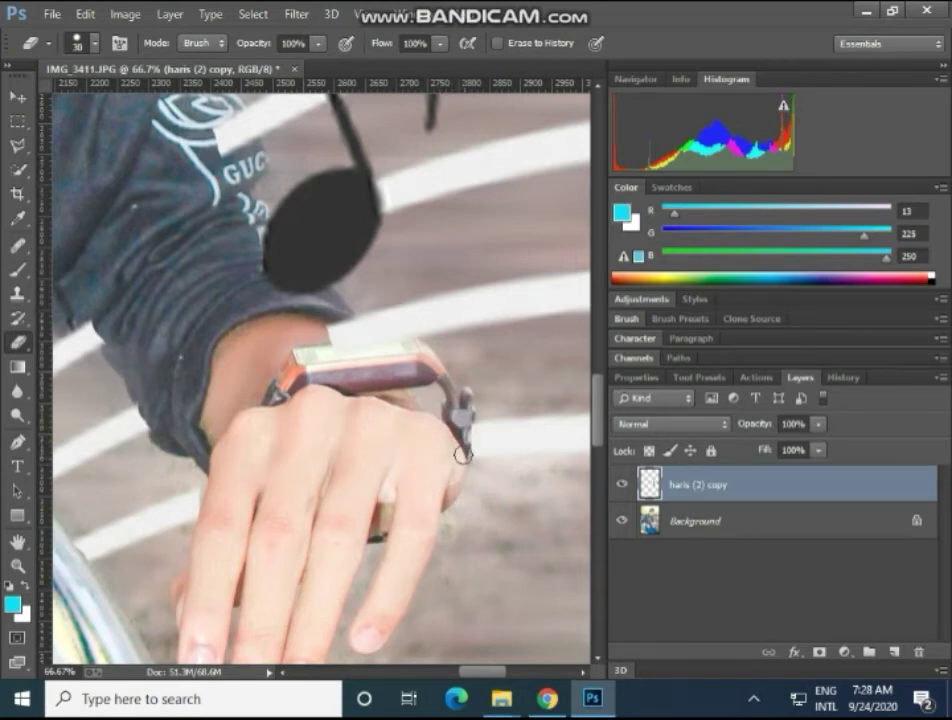
- Trim the note head's edge off the sleeve and clean up stripe remnants
scroll(435, 413, up, 2)
scroll(361, 416, up, 2)
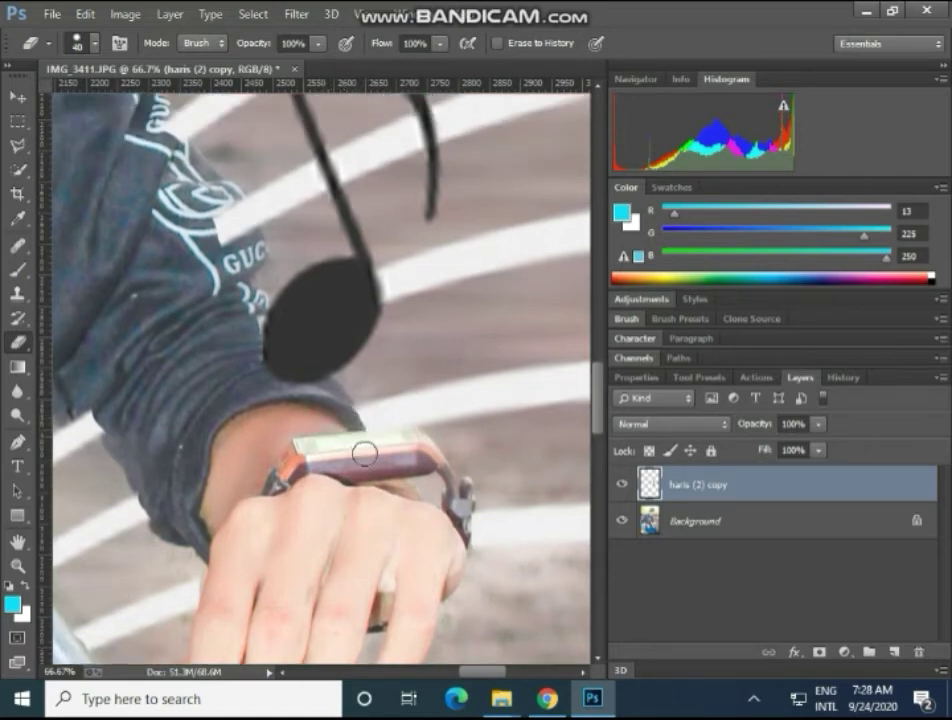
scroll(274, 372, up, 2)
scroll(268, 420, up, 3)
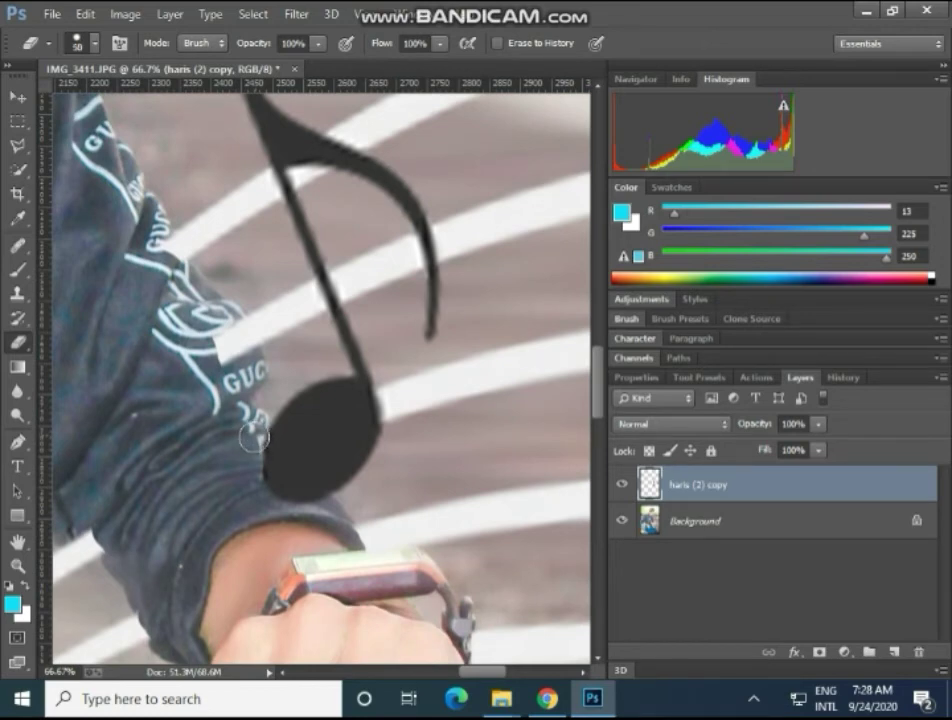
drag(246, 437, 293, 484)
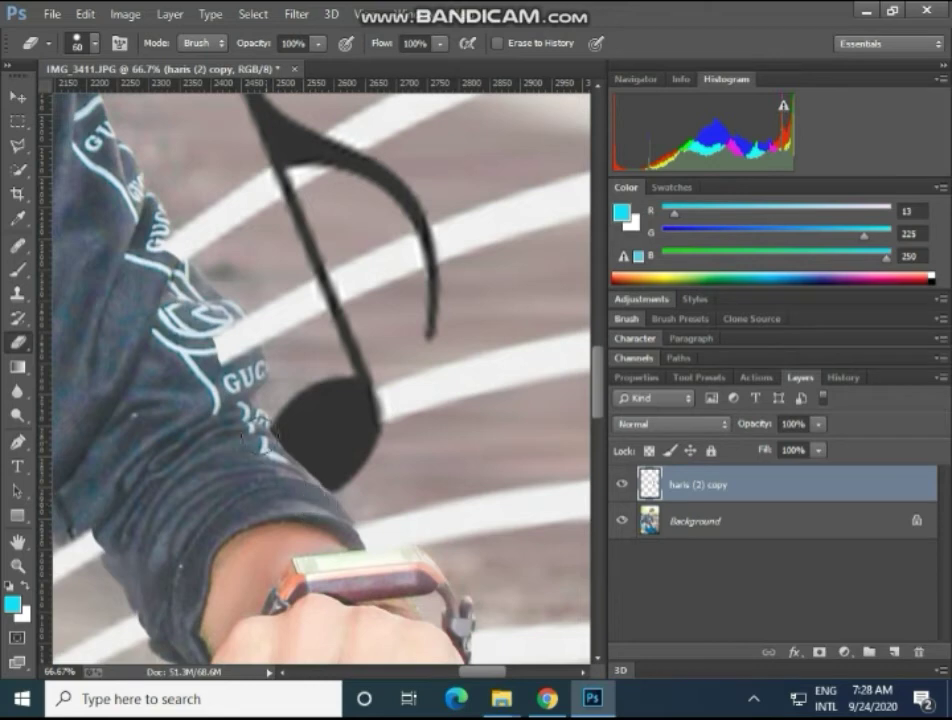
scroll(213, 409, up, 1)
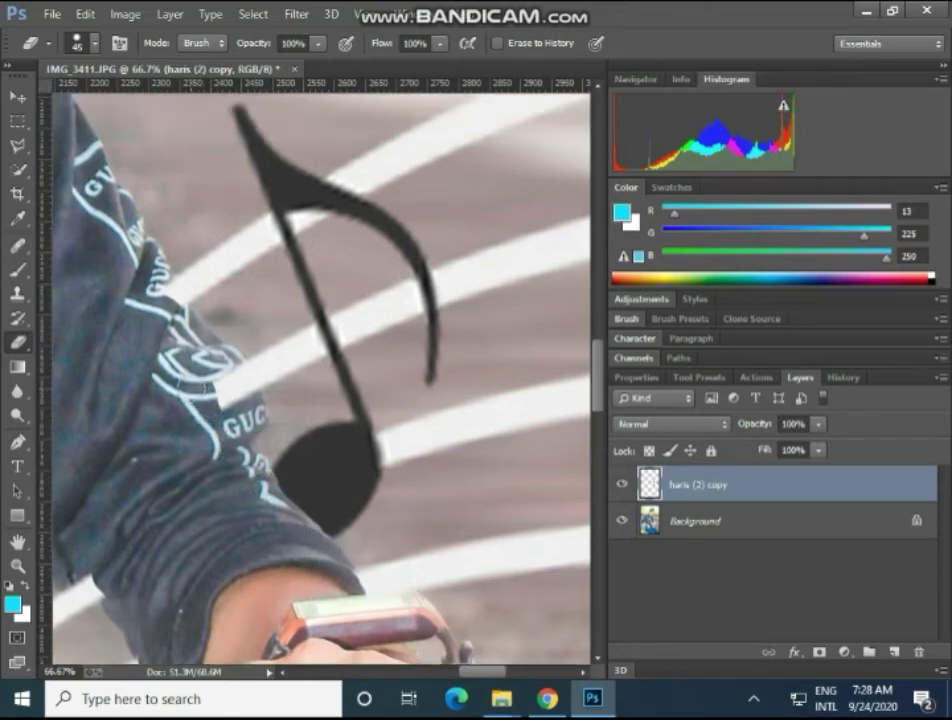
scroll(210, 425, up, 1)
scroll(205, 440, up, 1)
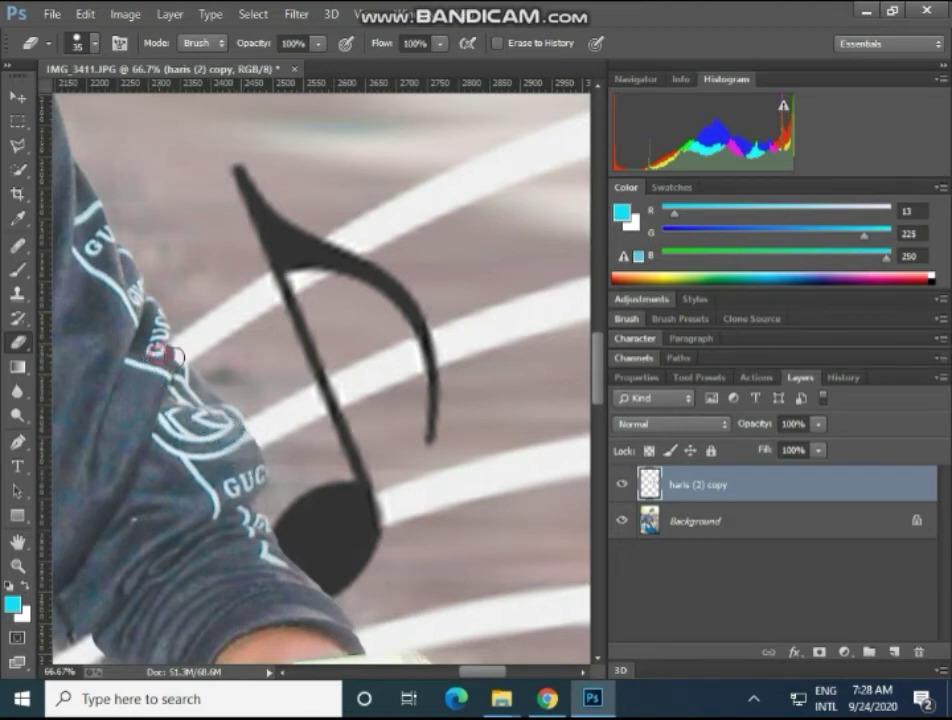
drag(170, 355, 175, 370)
scroll(170, 360, down, 1)
scroll(170, 360, down, 1)
- Place the MUSIC LOVER image haris (1) as an embedded file
scroll(170, 360, down, 2)
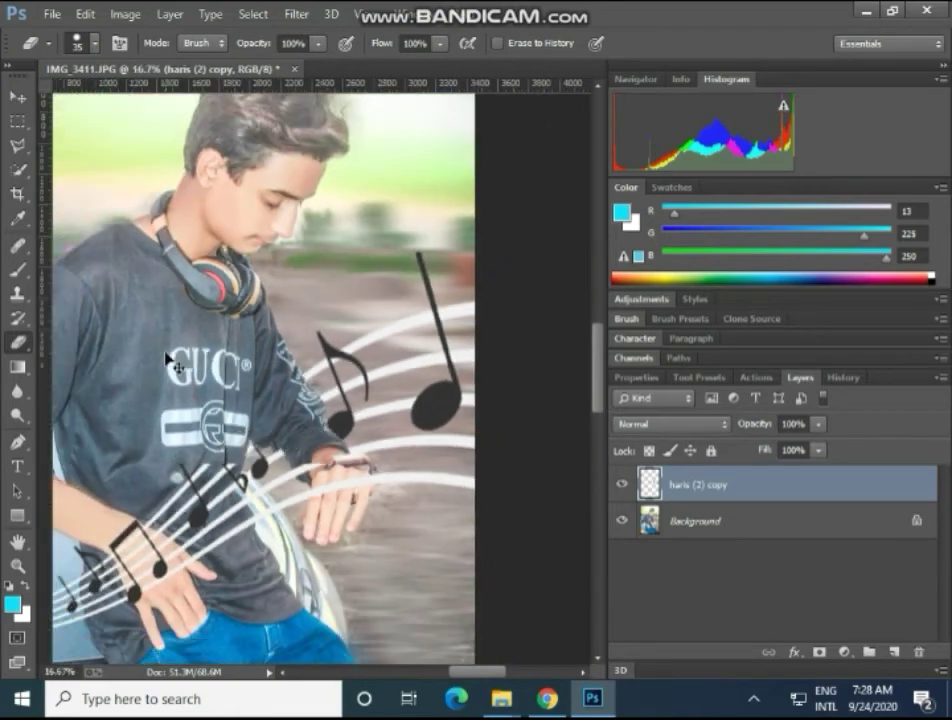
scroll(170, 360, down, 1)
scroll(170, 360, down, 1)
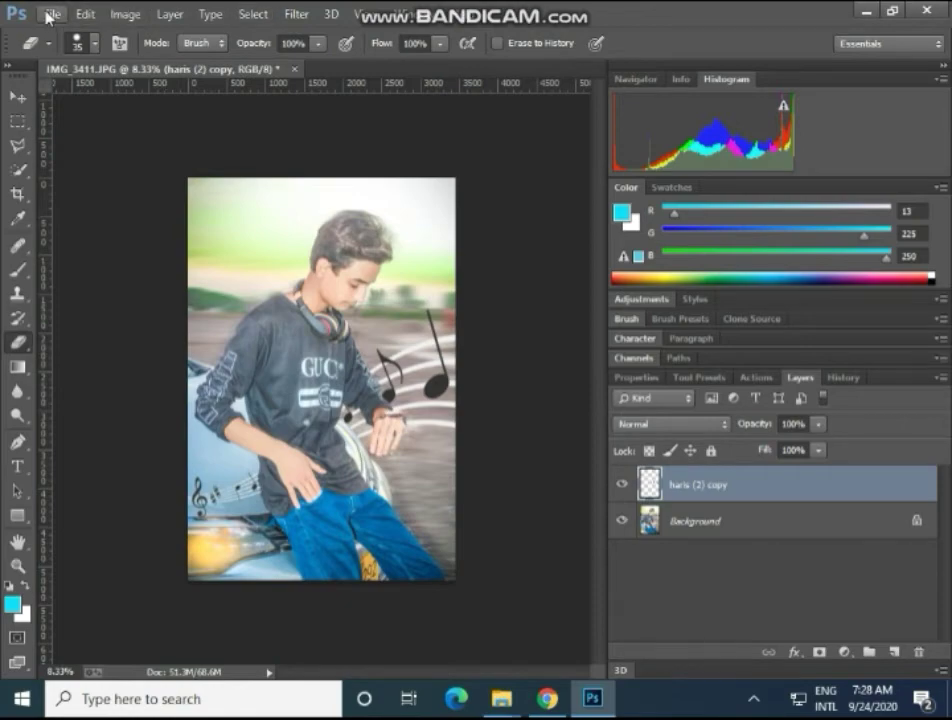
click(47, 17)
click(100, 333)
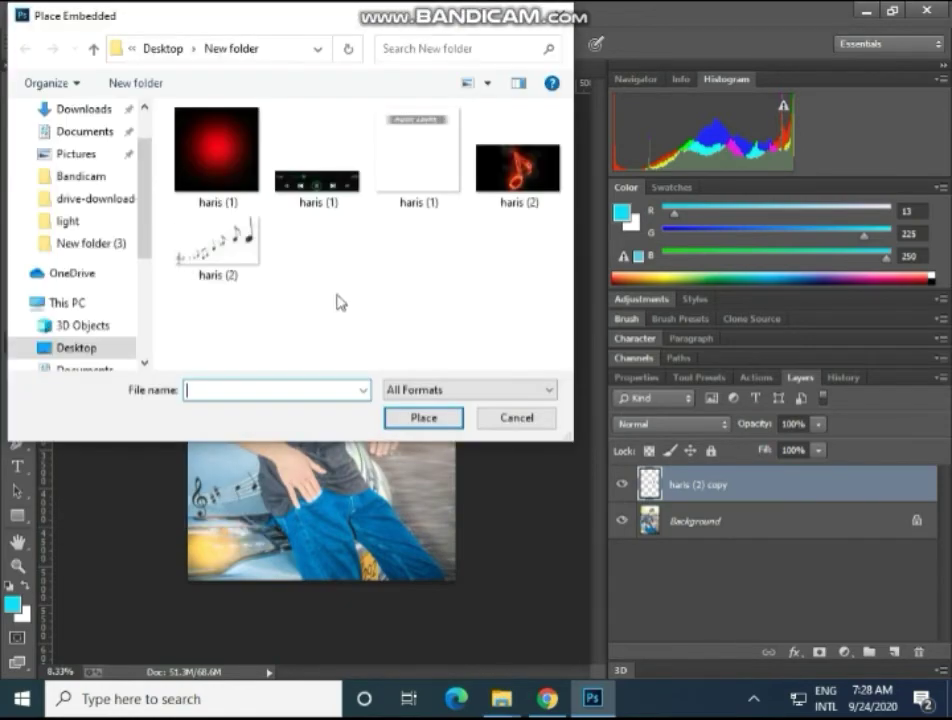
click(433, 186)
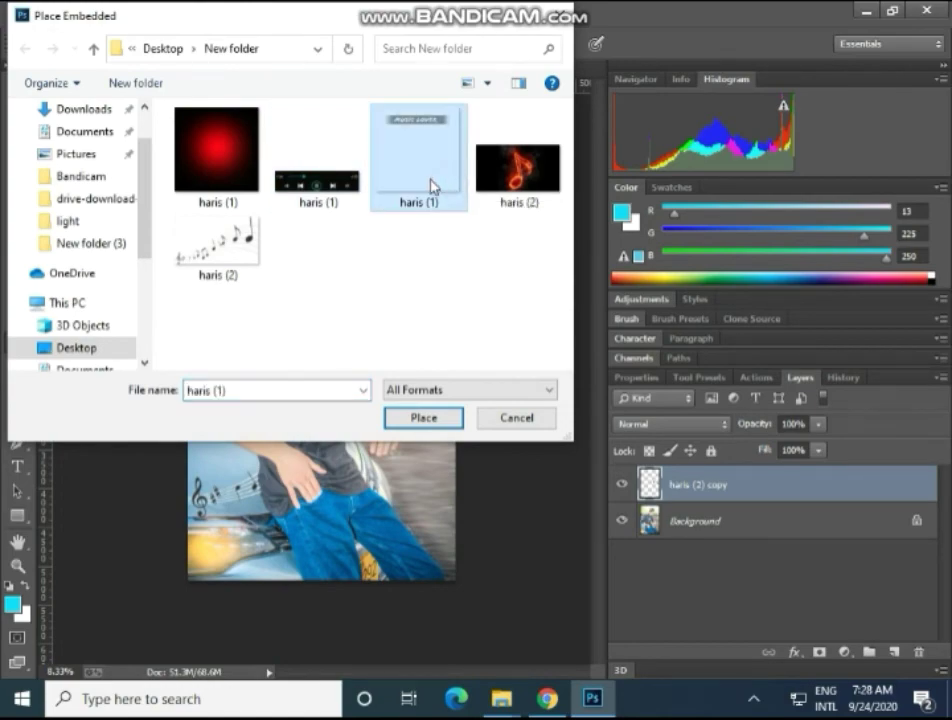
click(450, 419)
- Enlarge the MUSIC LOVER banner, position it near the bottom and stretch it wider
drag(393, 310, 497, 255)
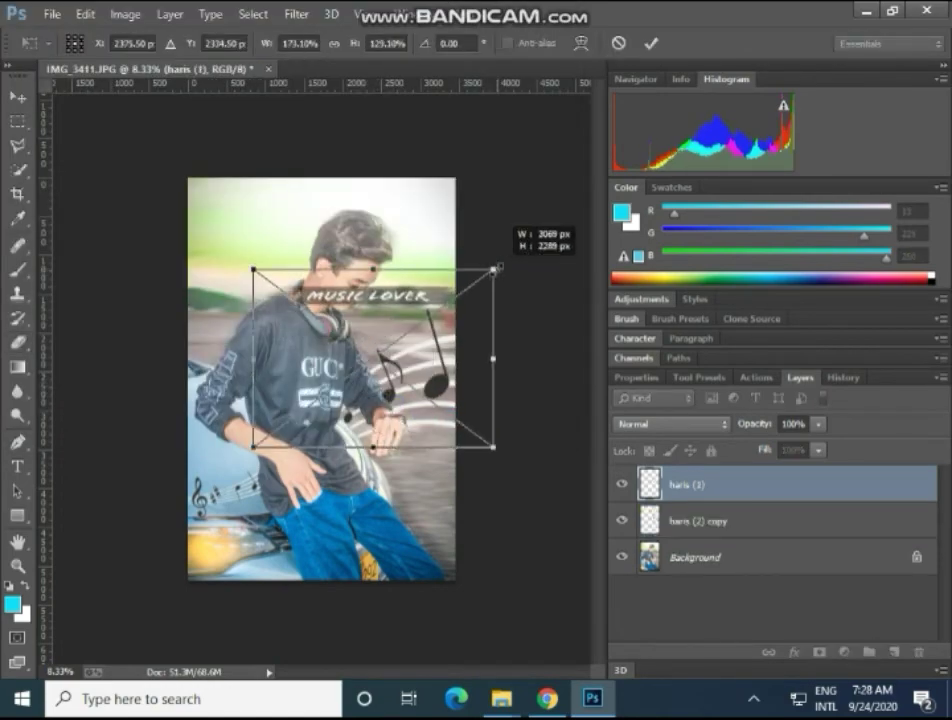
drag(432, 317, 378, 563)
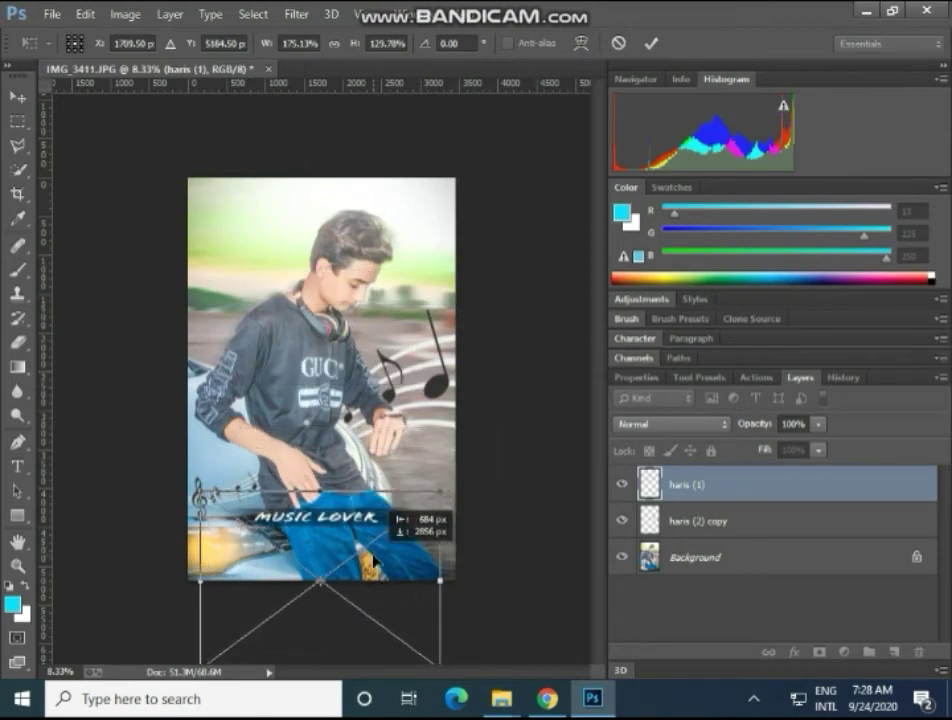
mouse_move(378, 563)
mouse_down()
mouse_move(333, 243)
mouse_move(387, 475)
mouse_move(327, 566)
mouse_up()
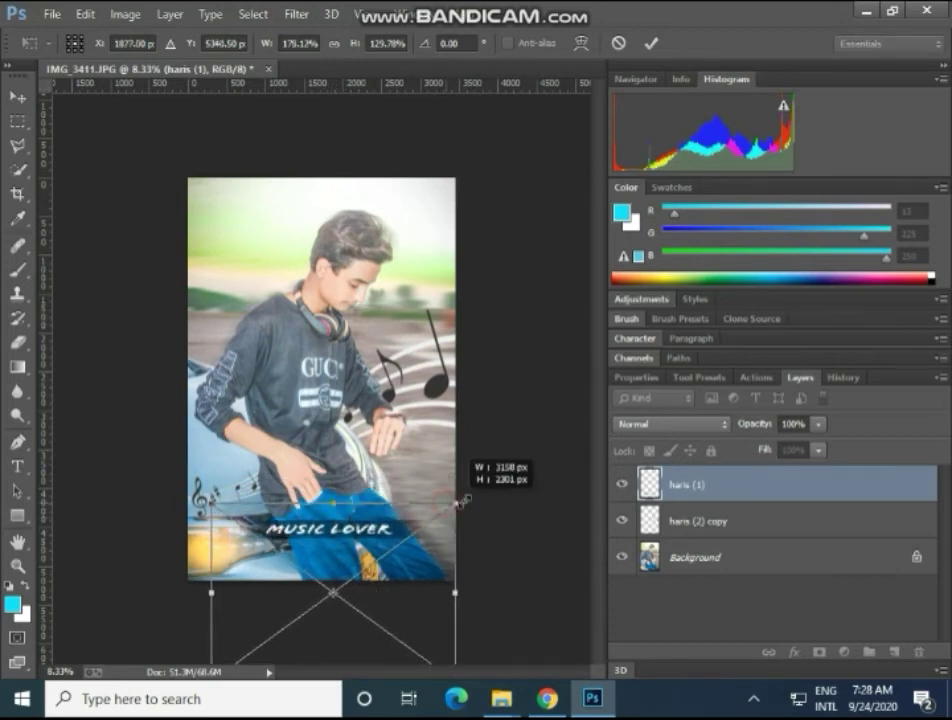
drag(458, 502, 460, 499)
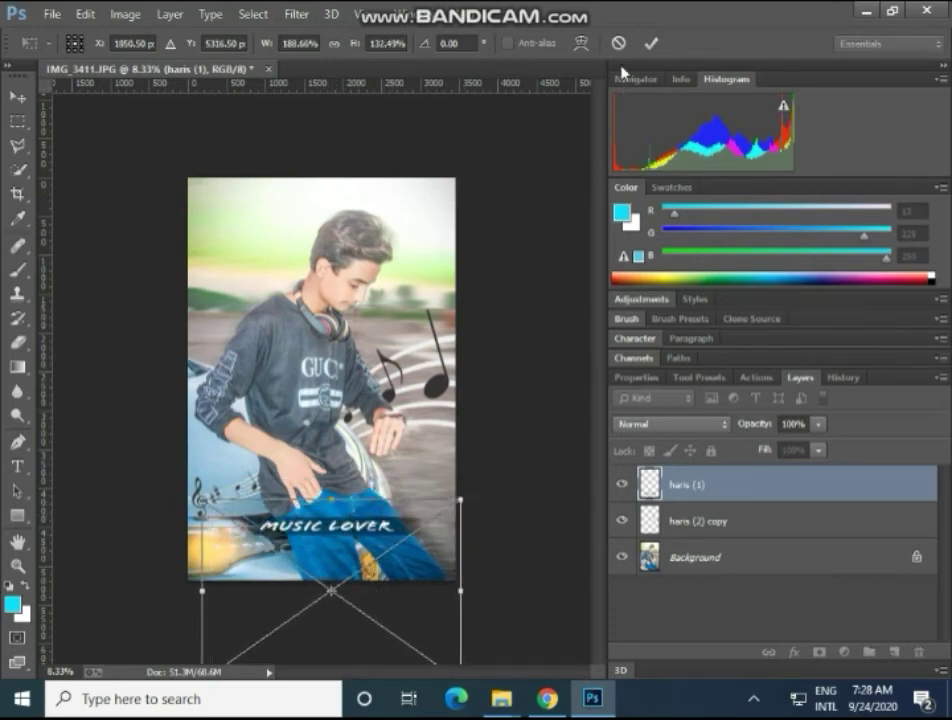
click(648, 45)
- Nudge the MUSIC LOVER text into place over the jeans
key(e)
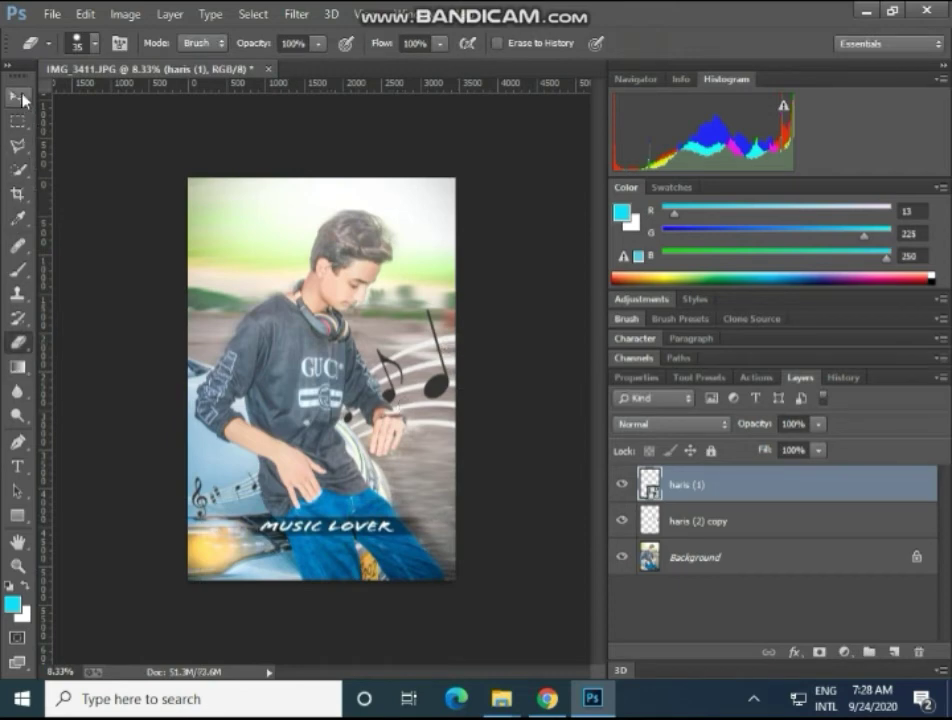
click(18, 97)
drag(288, 536, 297, 532)
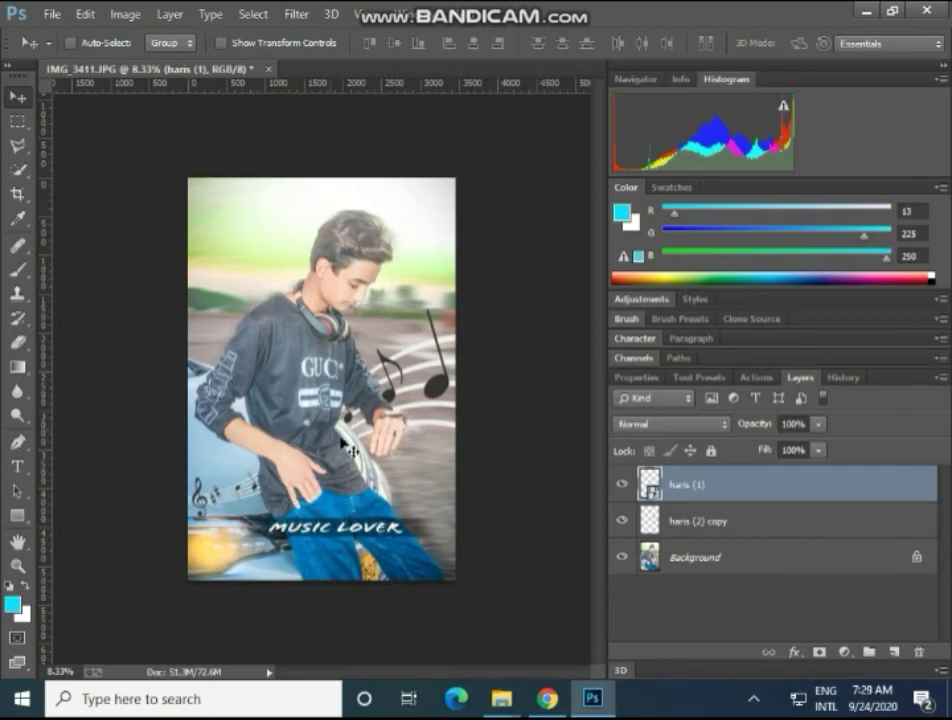
drag(342, 540, 334, 540)
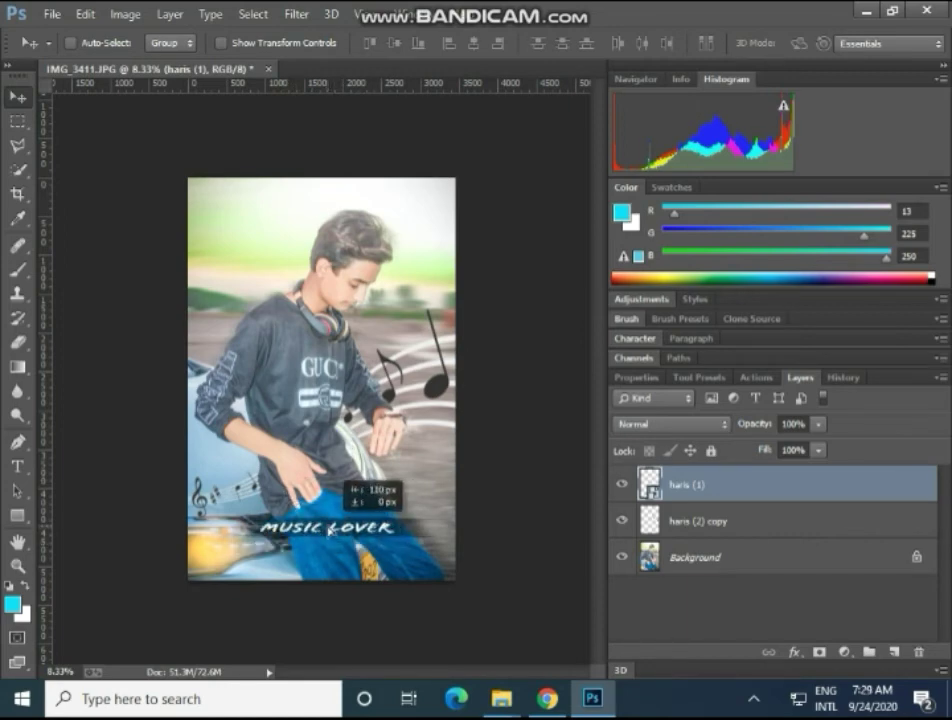
- Place-embed the fiery music-note image haris (2), enlarge it, and set its blend mode to Screen
click(62, 12)
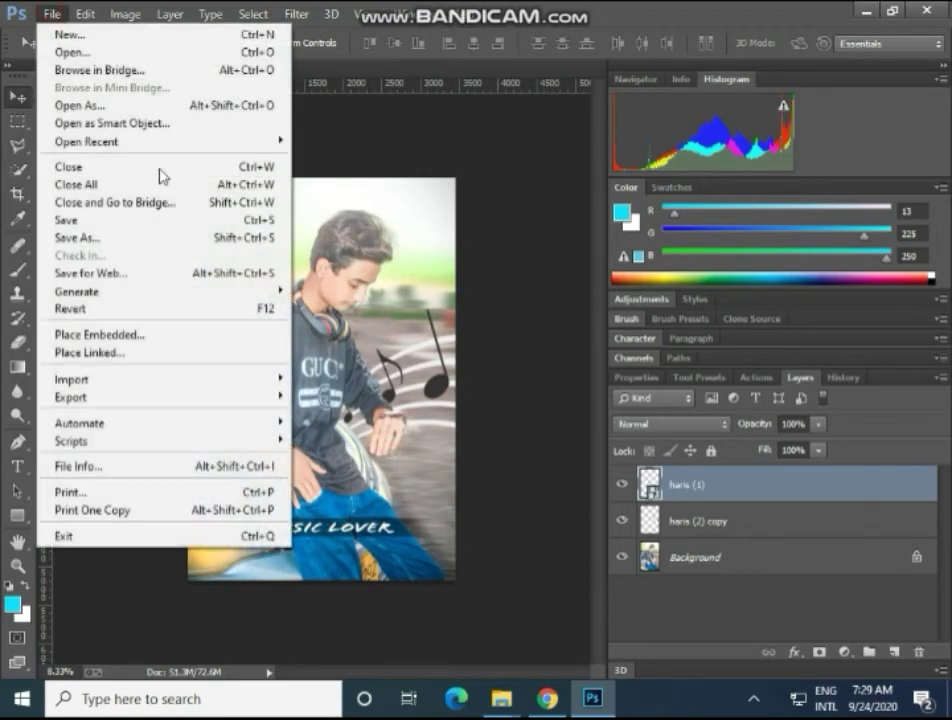
click(112, 333)
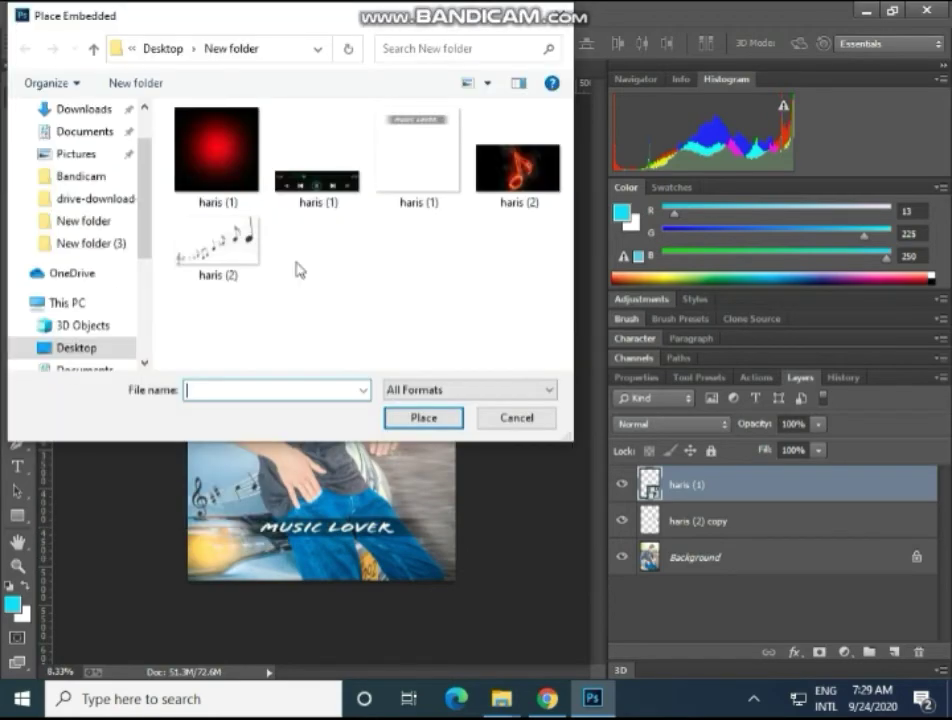
double_click(509, 178)
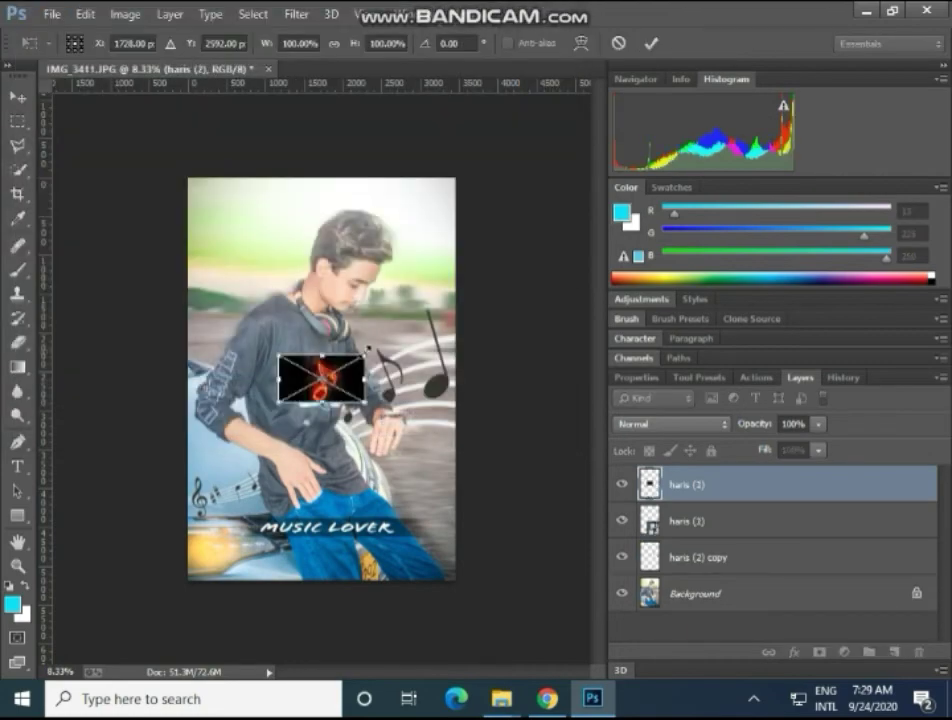
drag(351, 353, 408, 295)
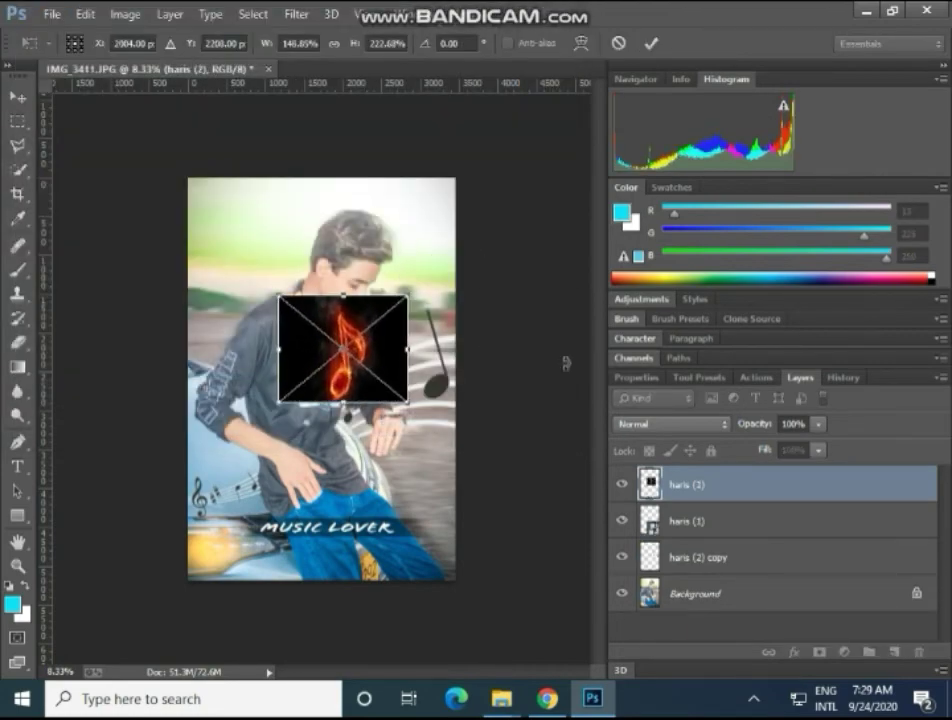
click(648, 426)
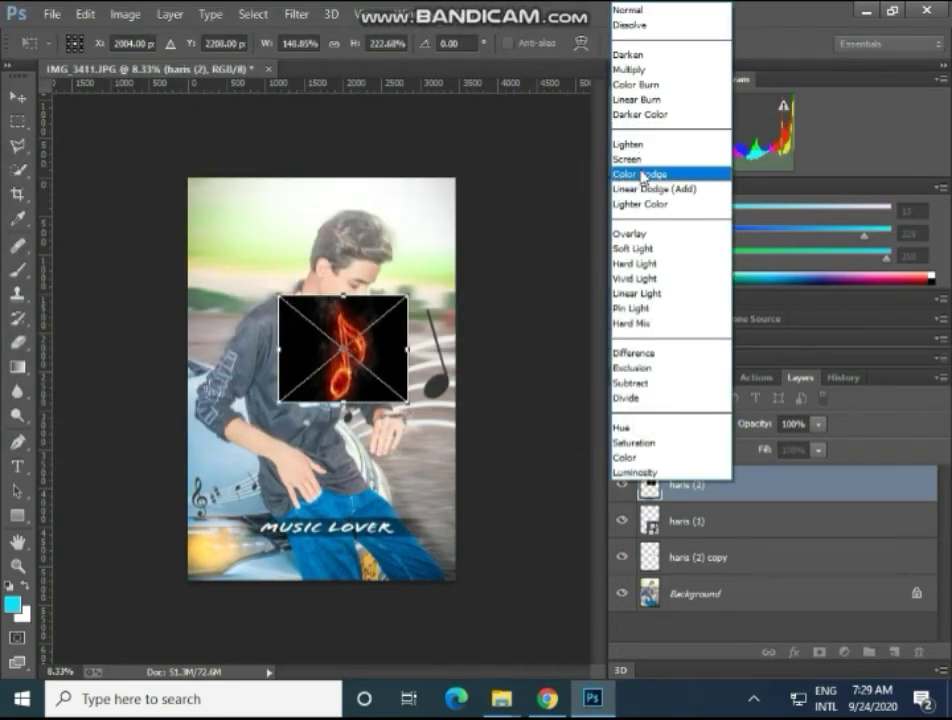
click(638, 160)
- Scale and position the fiery note in the photo's upper-left corner and commit the transform
mouse_move(304, 360)
mouse_down()
mouse_move(210, 243)
mouse_move(189, 266)
mouse_up()
drag(289, 193, 351, 186)
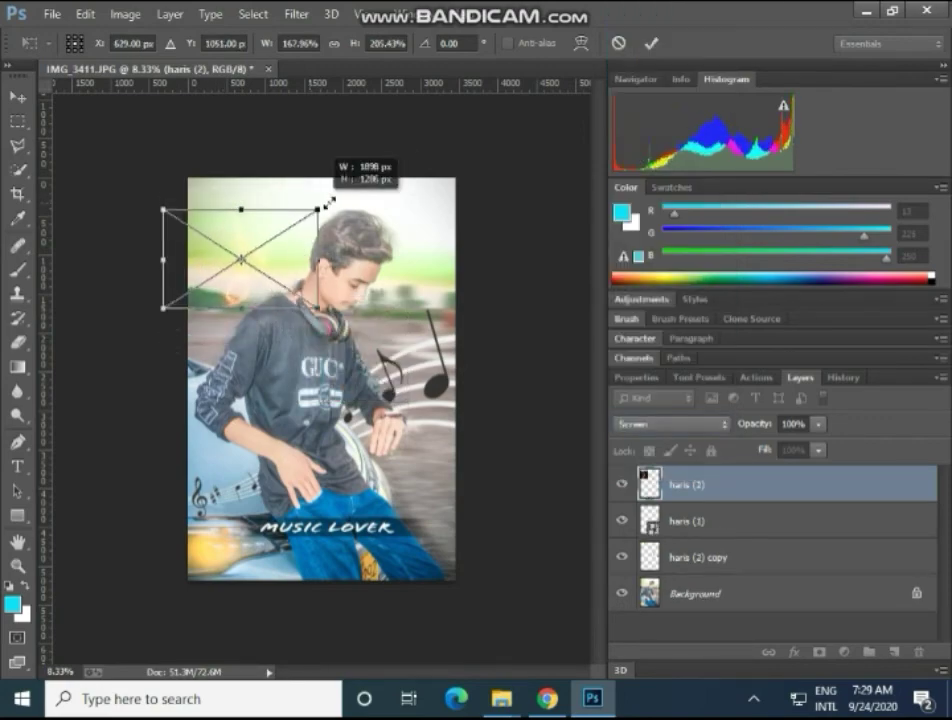
drag(314, 246, 284, 236)
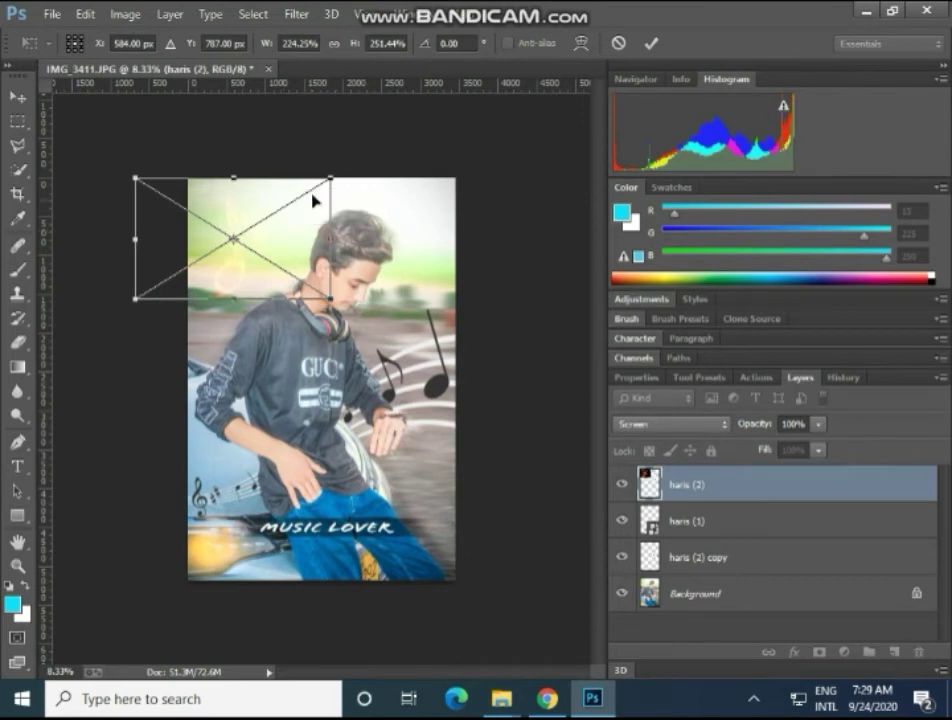
drag(330, 175, 313, 185)
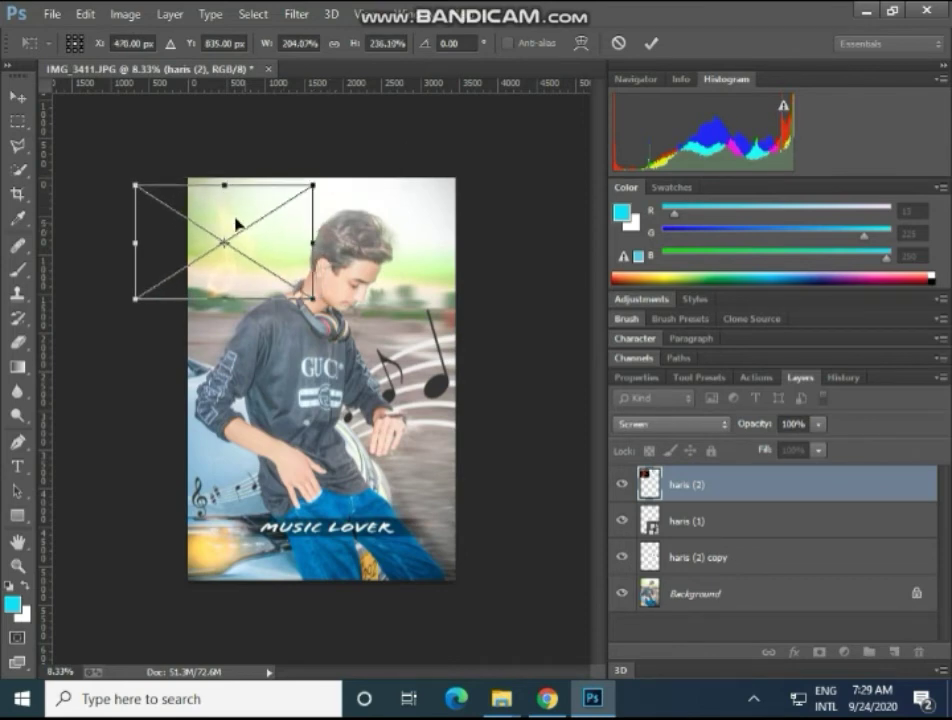
drag(136, 186, 145, 186)
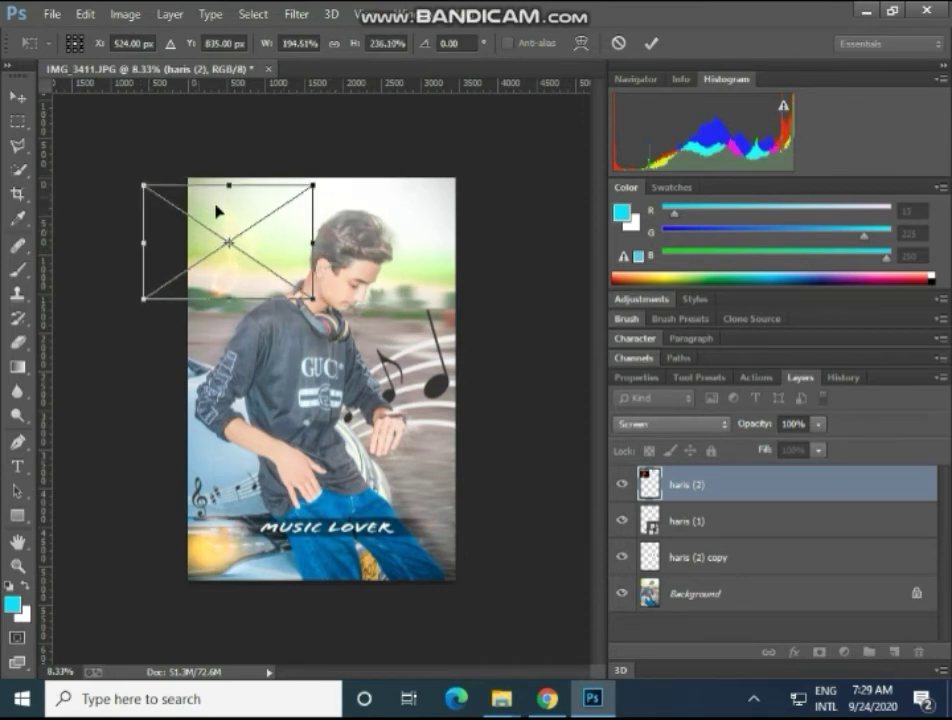
drag(217, 212, 228, 216)
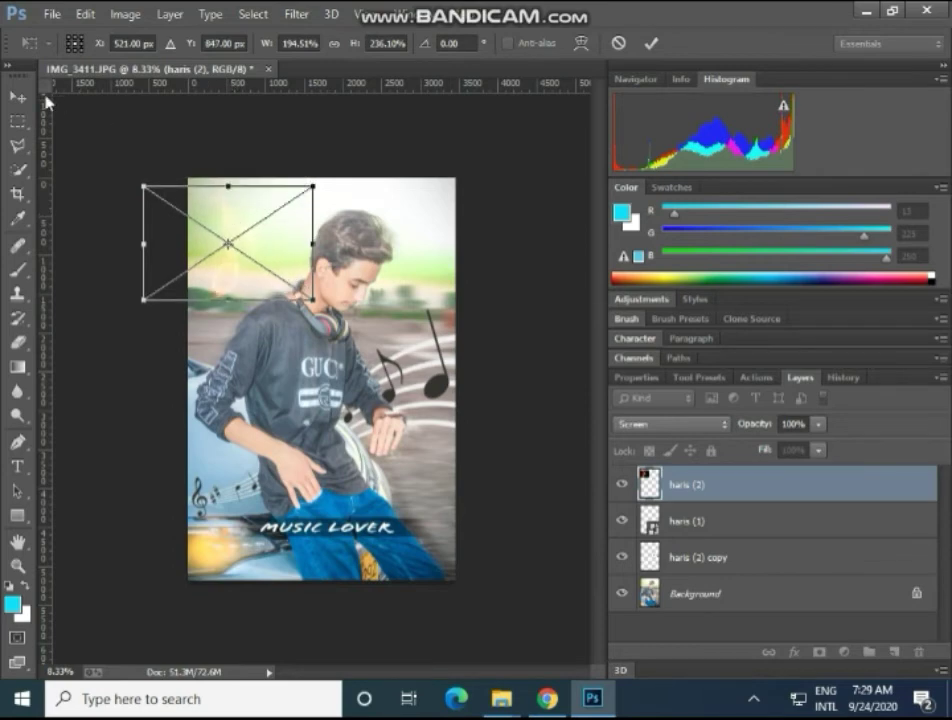
click(17, 96)
click(433, 268)
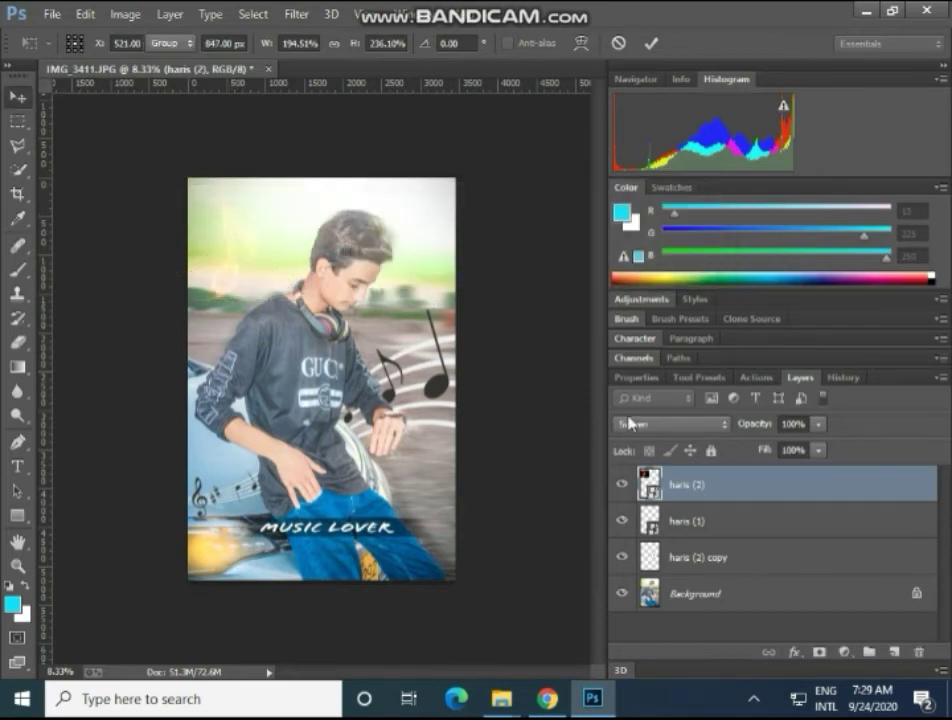
scroll(665, 425, down, 1)
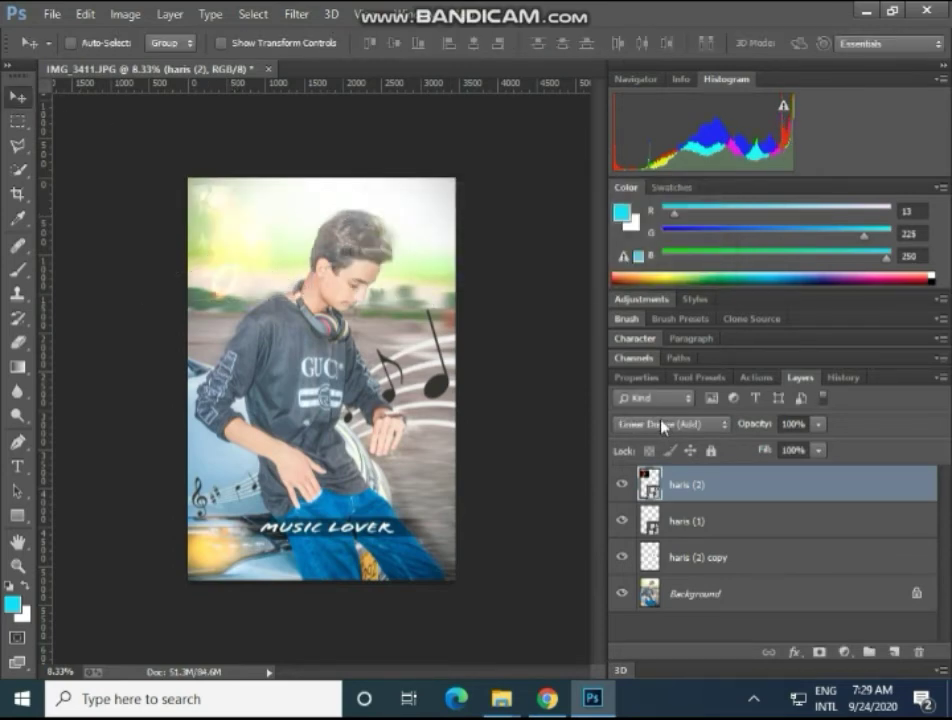
scroll(662, 425, down, 1)
scroll(662, 425, down, 1)
scroll(660, 424, down, 2)
scroll(659, 424, down, 1)
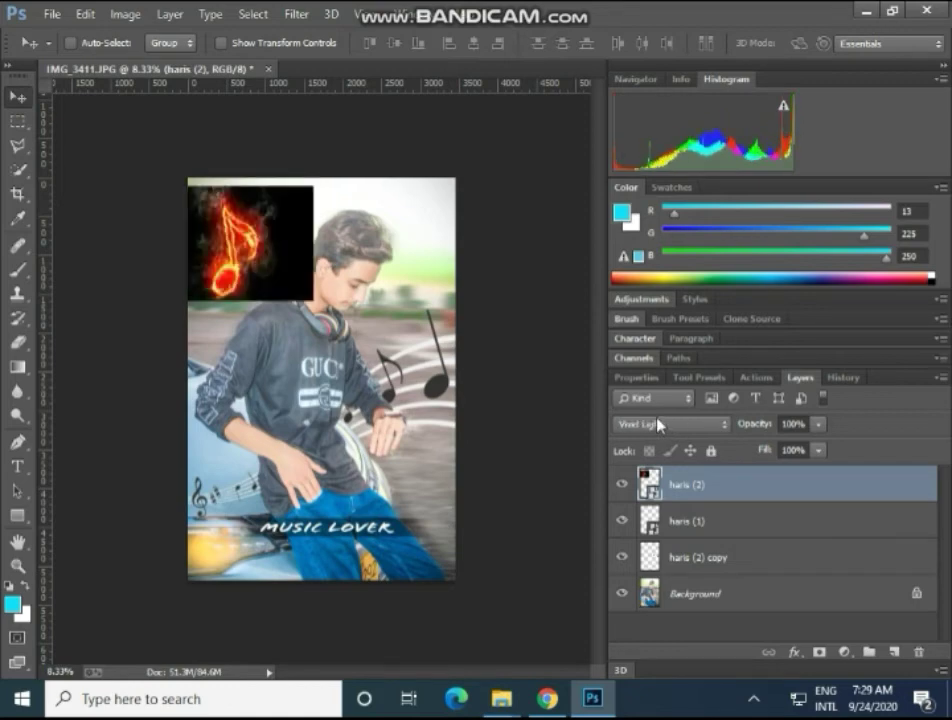
scroll(659, 424, down, 1)
scroll(659, 424, down, 2)
scroll(659, 424, down, 2)
scroll(659, 424, down, 1)
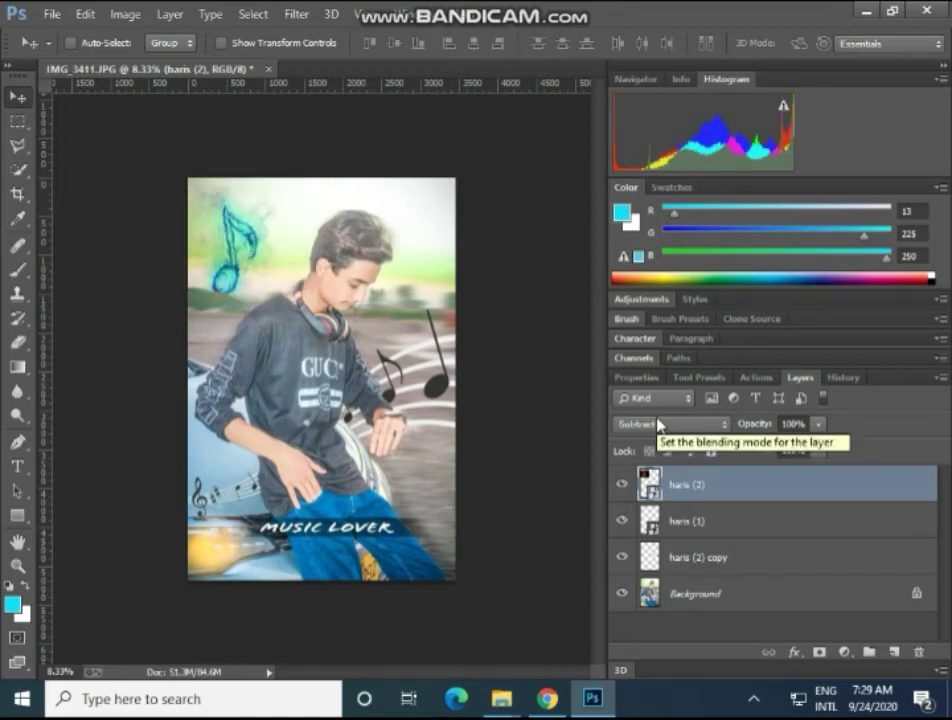
scroll(659, 424, down, 1)
scroll(659, 424, down, 1)
scroll(659, 424, down, 1)
scroll(659, 424, down, 2)
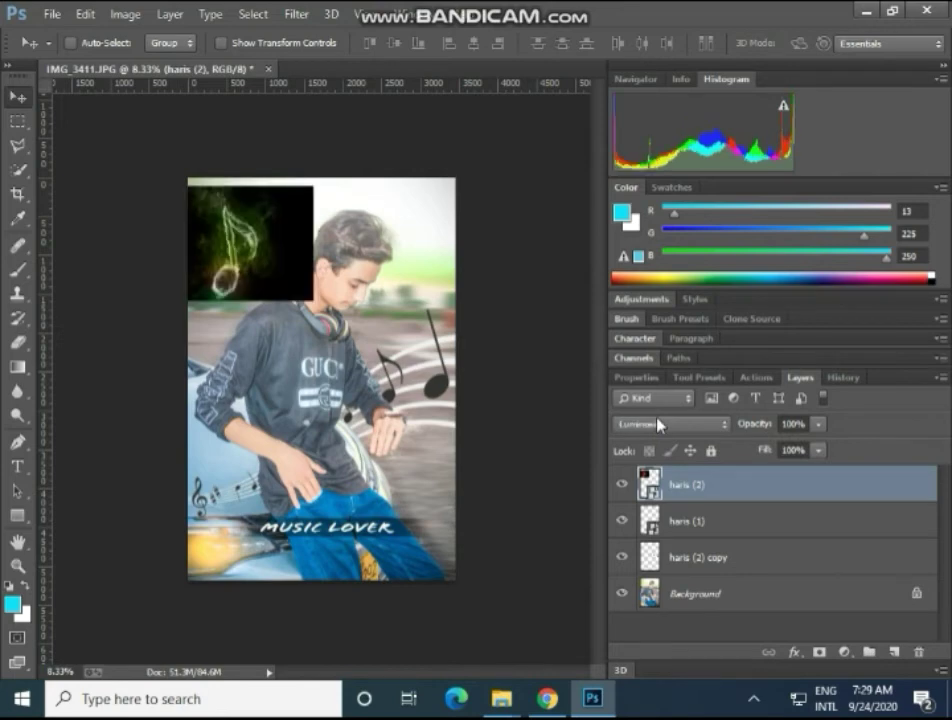
click(658, 425)
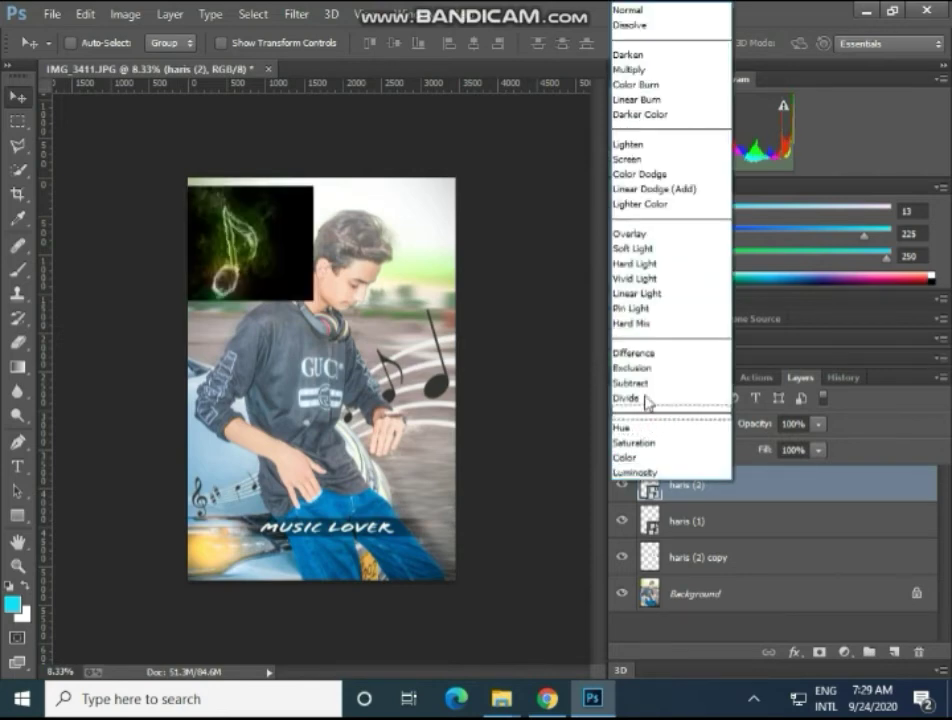
click(655, 99)
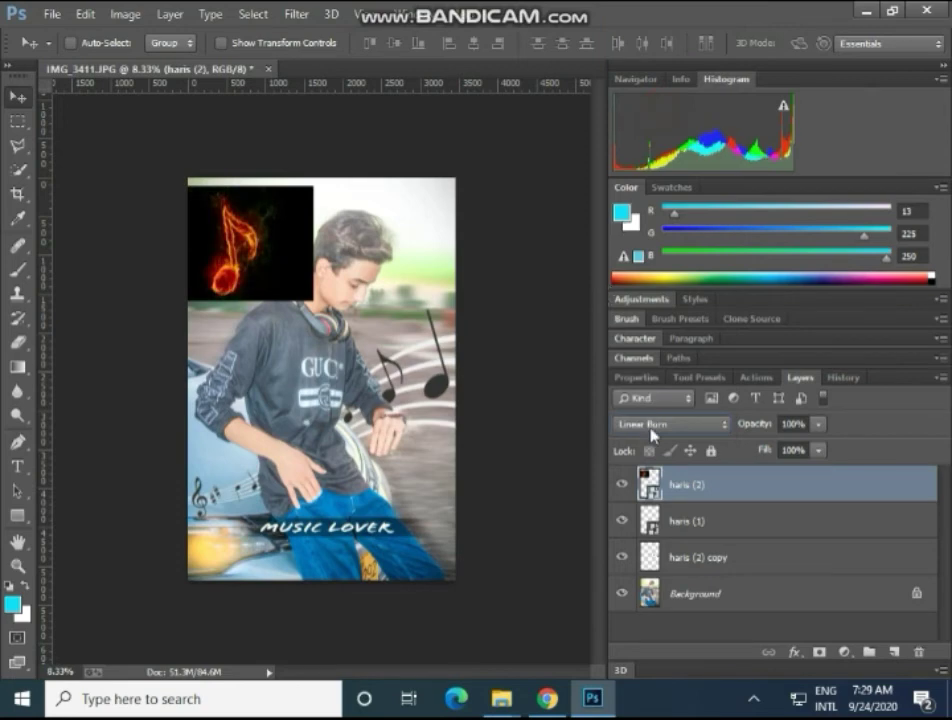
scroll(651, 432, up, 2)
scroll(649, 430, up, 1)
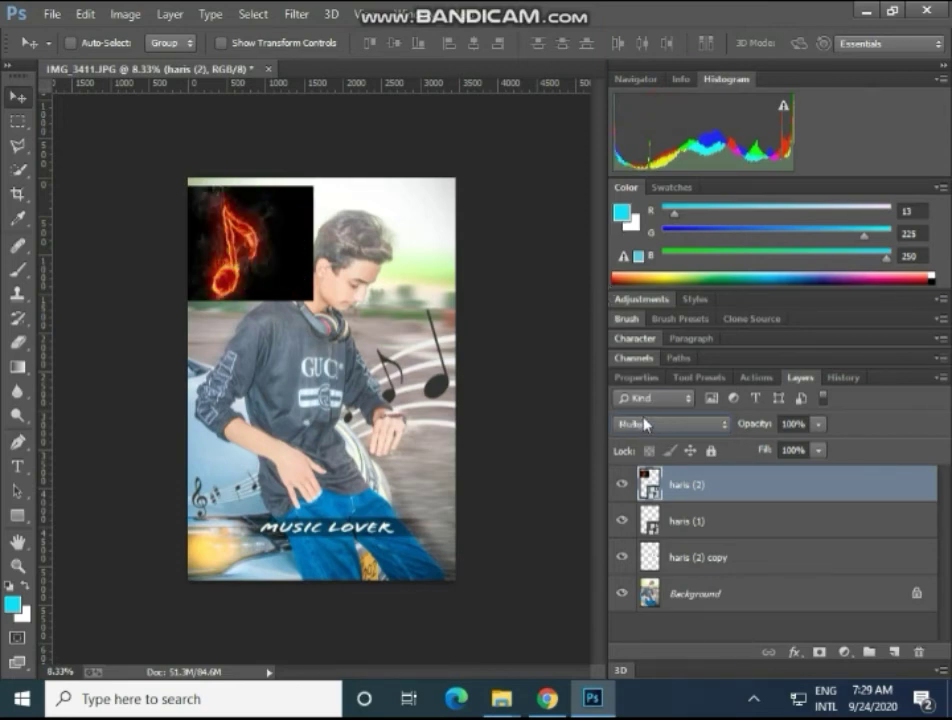
scroll(645, 424, up, 1)
scroll(645, 424, down, 1)
click(645, 424)
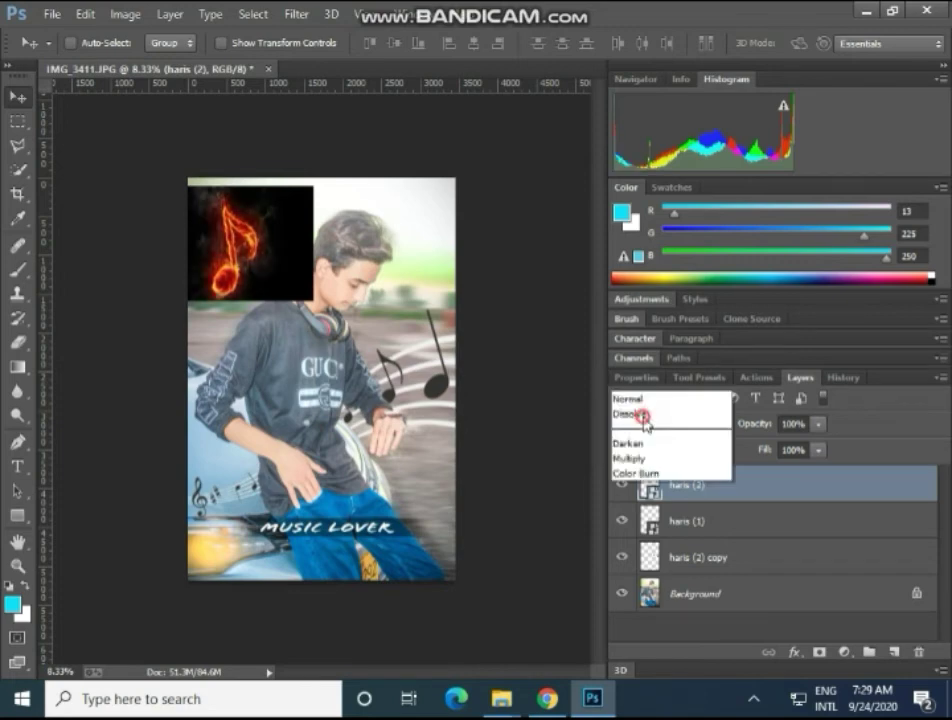
click(630, 155)
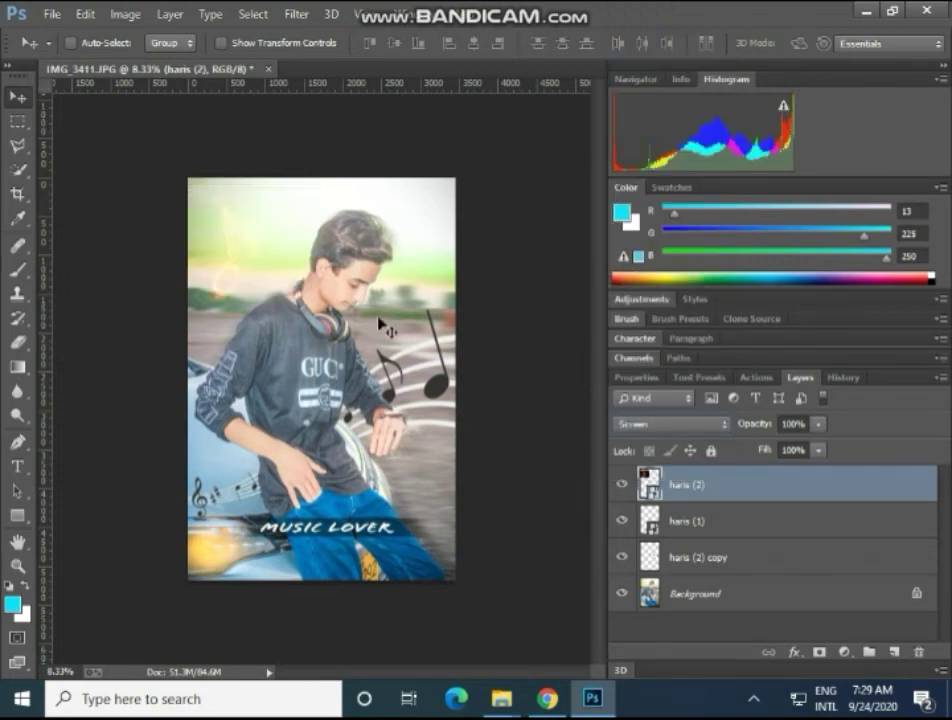
- Move the fiery note around the photo, try Color Dodge blending, and place it on the boy's arm
drag(247, 258, 433, 470)
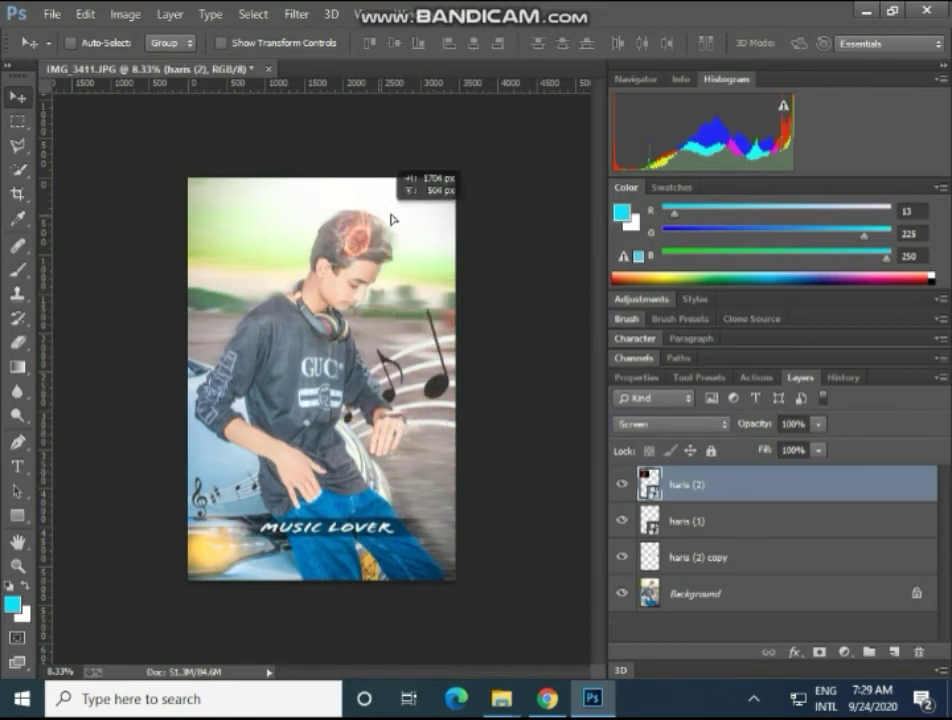
mouse_move(433, 470)
mouse_down()
mouse_move(129, 260)
mouse_move(239, 291)
mouse_move(232, 313)
mouse_up()
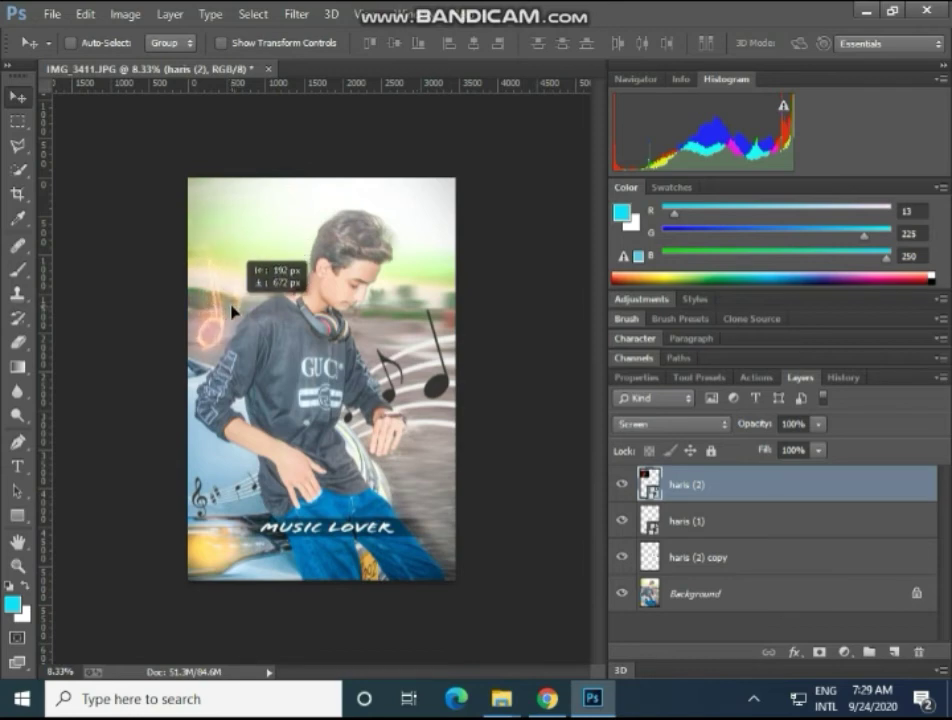
drag(643, 415, 655, 428)
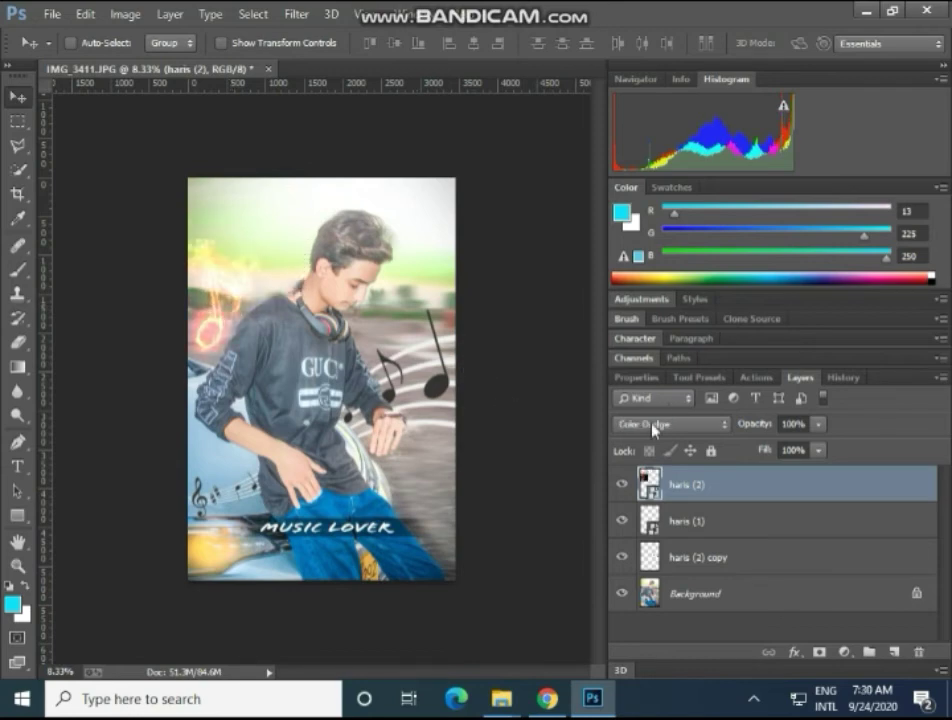
mouse_move(241, 290)
mouse_down()
mouse_move(250, 405)
mouse_move(254, 250)
mouse_up()
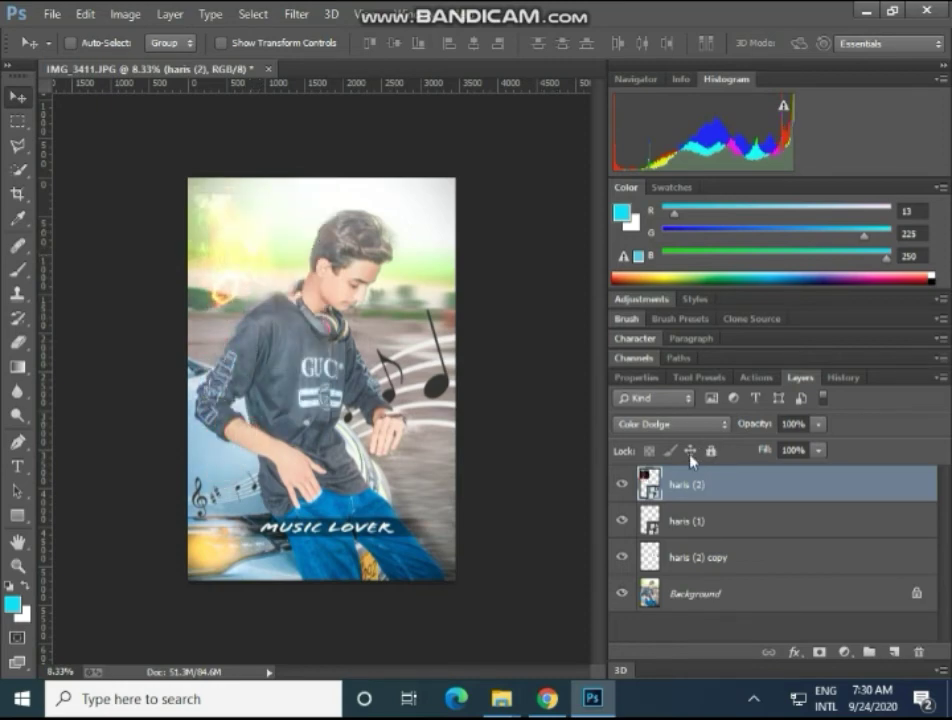
- Cycle through the fiery note layer's blend modes to compare the results
scroll(668, 428, down, 1)
scroll(668, 428, down, 1)
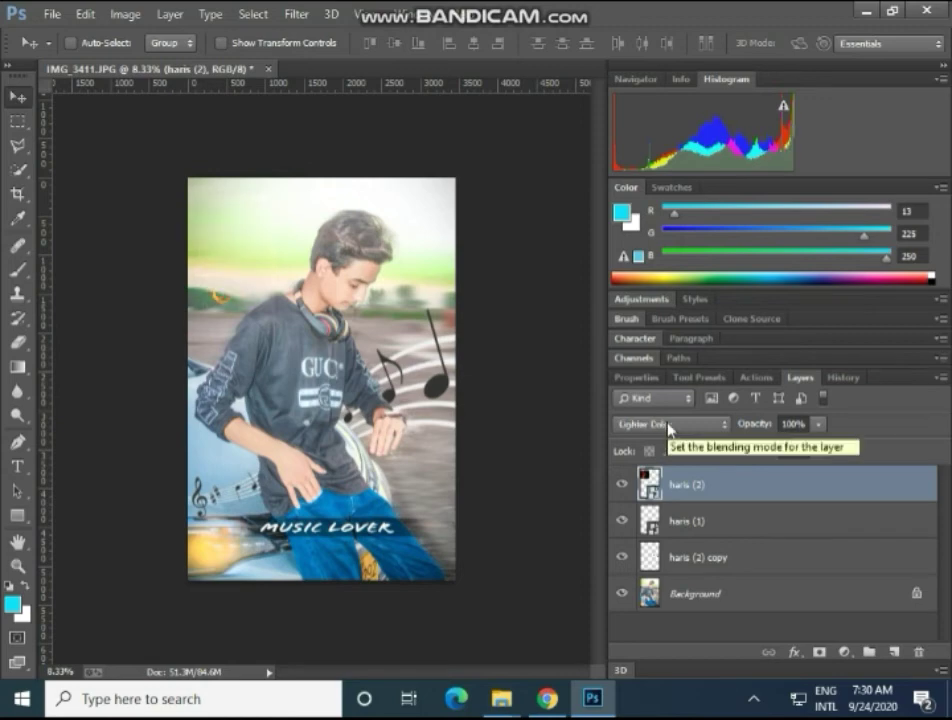
scroll(668, 428, up, 1)
scroll(668, 428, up, 1)
scroll(668, 428, down, 2)
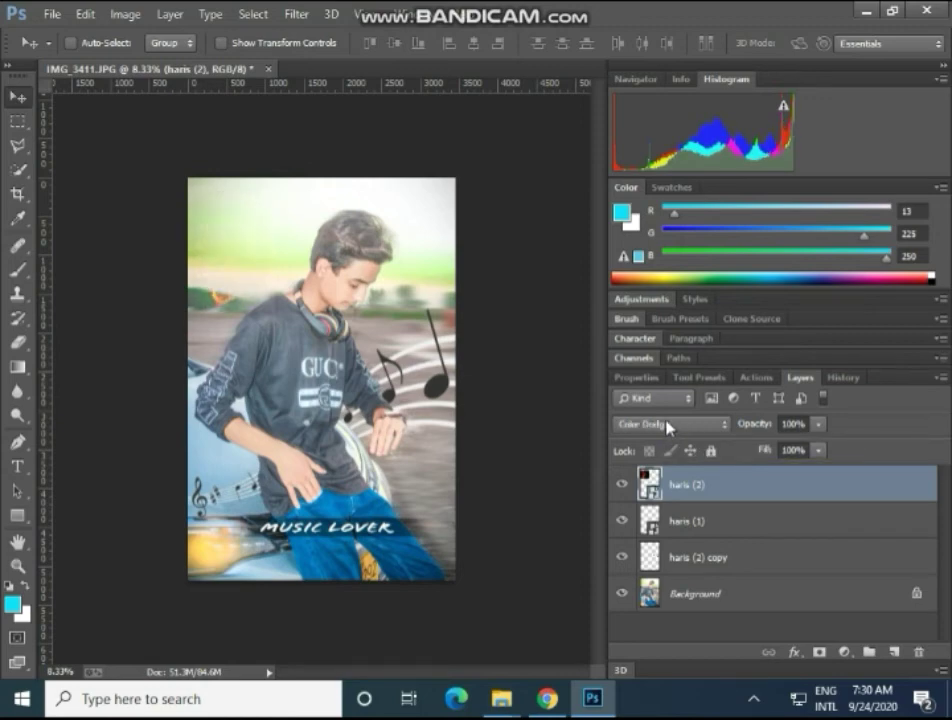
scroll(668, 428, down, 1)
scroll(664, 430, down, 11)
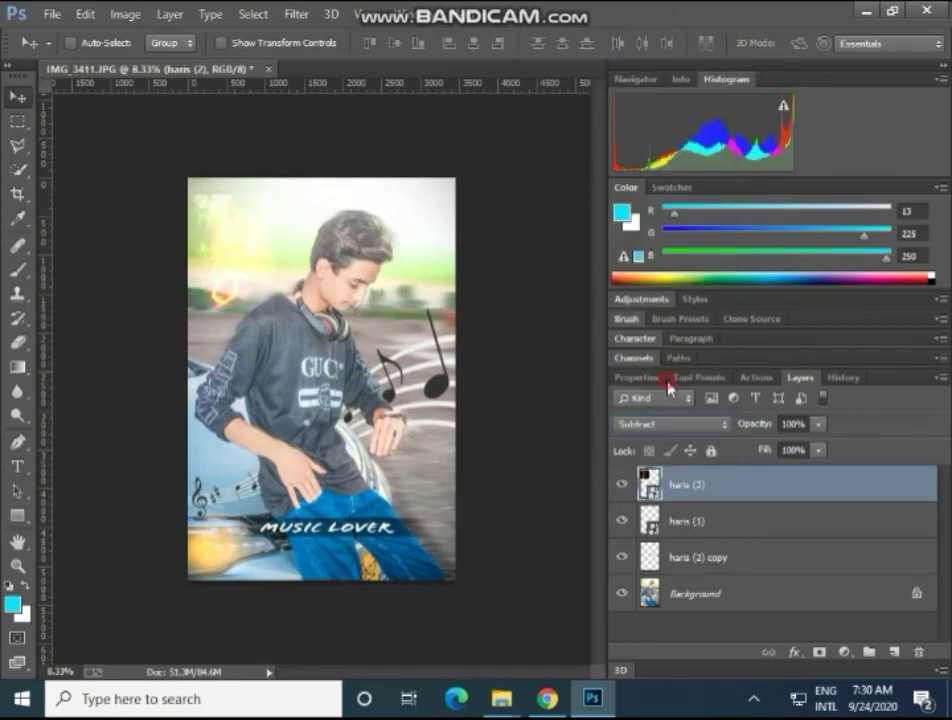
scroll(661, 430, down, 1)
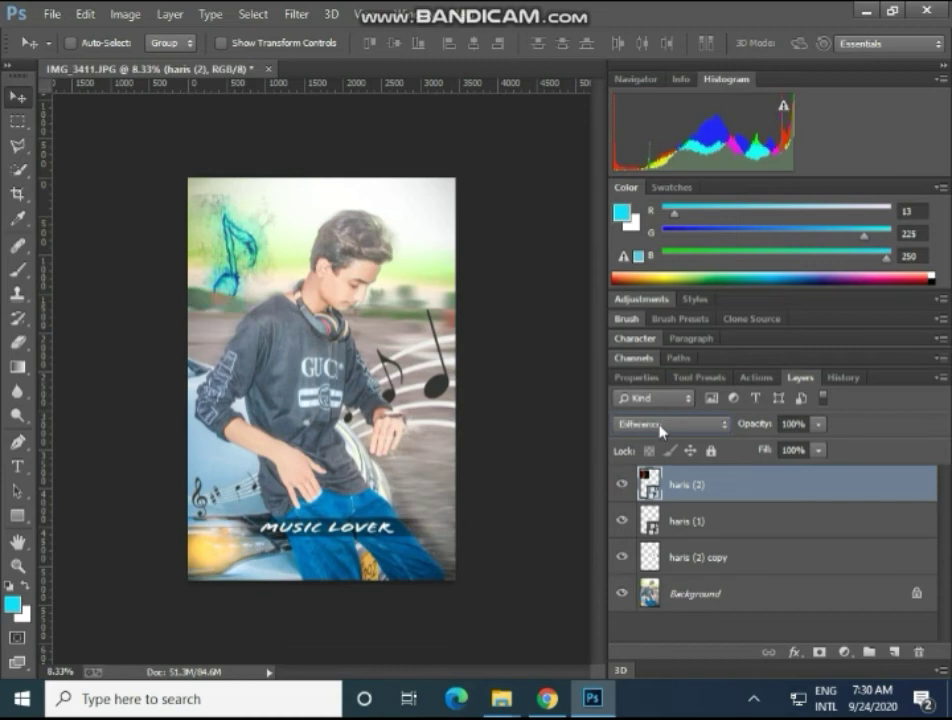
scroll(660, 430, up, 1)
scroll(660, 430, up, 1)
scroll(660, 430, up, 1)
scroll(660, 430, up, 1)
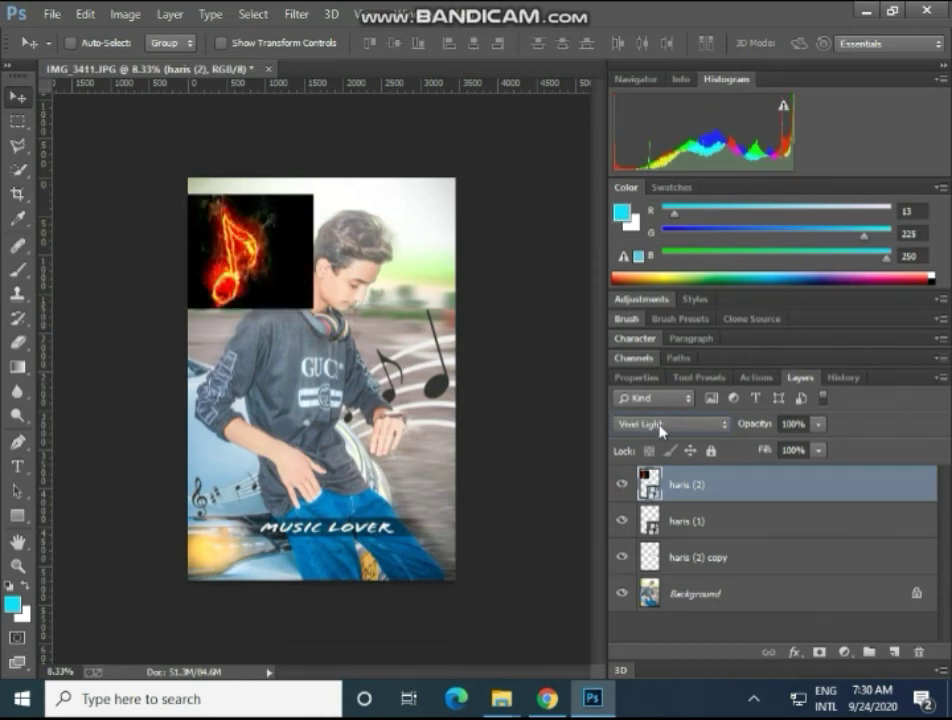
scroll(660, 430, up, 2)
scroll(660, 430, up, 2)
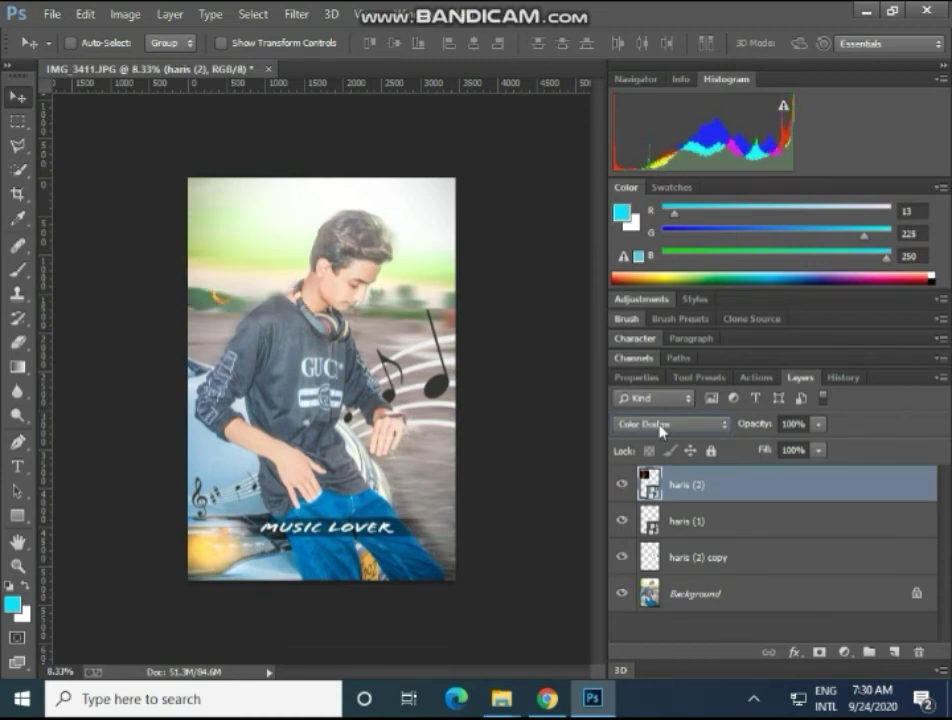
scroll(661, 430, up, 2)
scroll(661, 430, up, 2)
scroll(660, 430, up, 2)
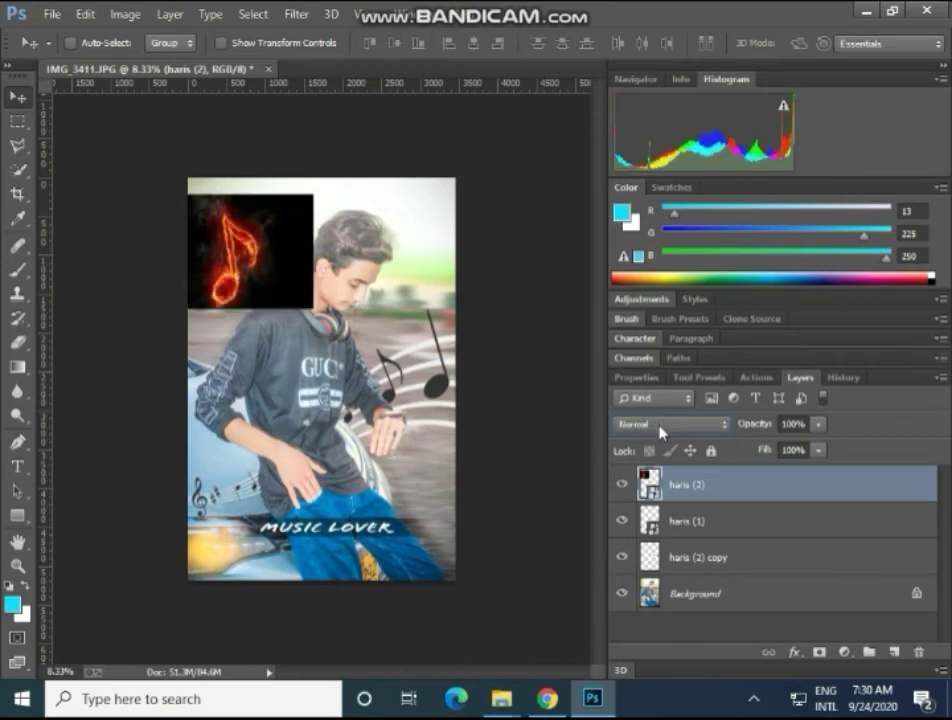
- Set the fiery note to Screen blending and move it beside the boy's shoulder
click(660, 430)
click(680, 159)
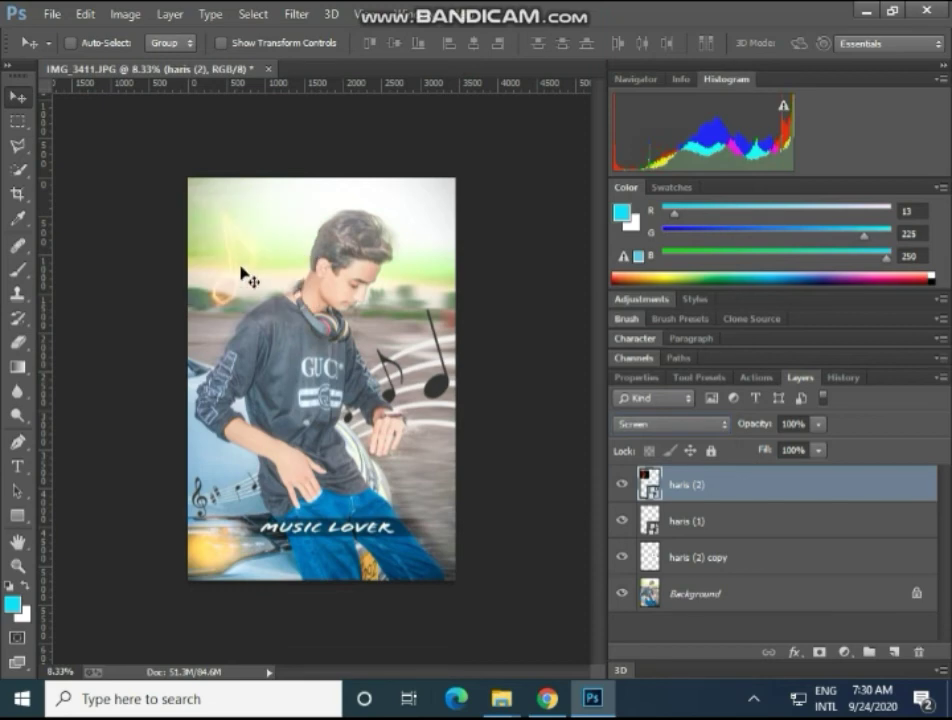
mouse_move(243, 275)
mouse_down()
mouse_move(259, 283)
mouse_move(238, 308)
mouse_up()
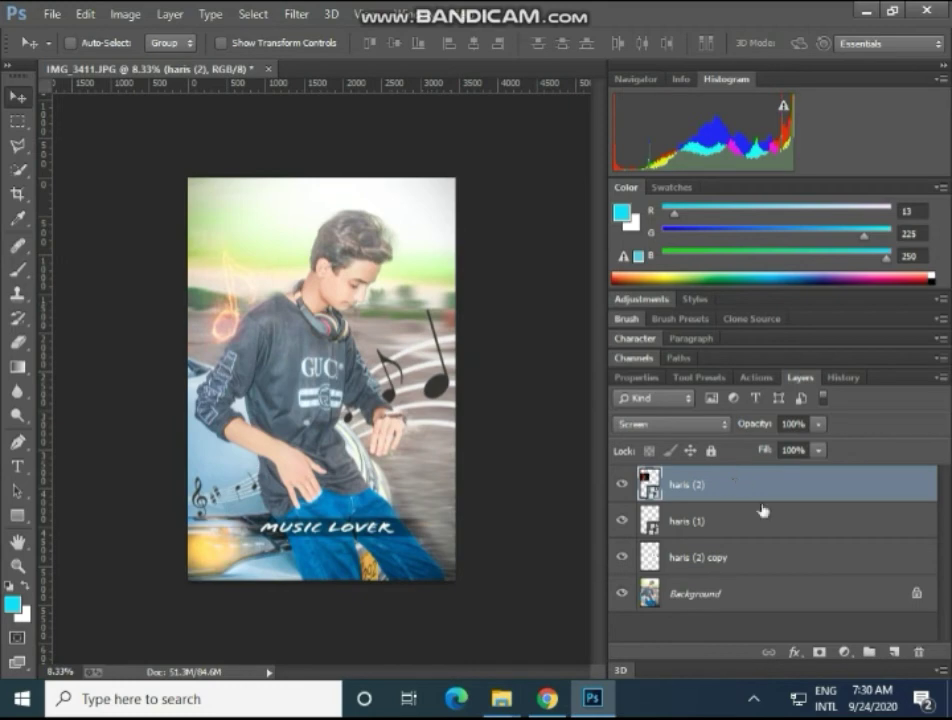
key(Delete)
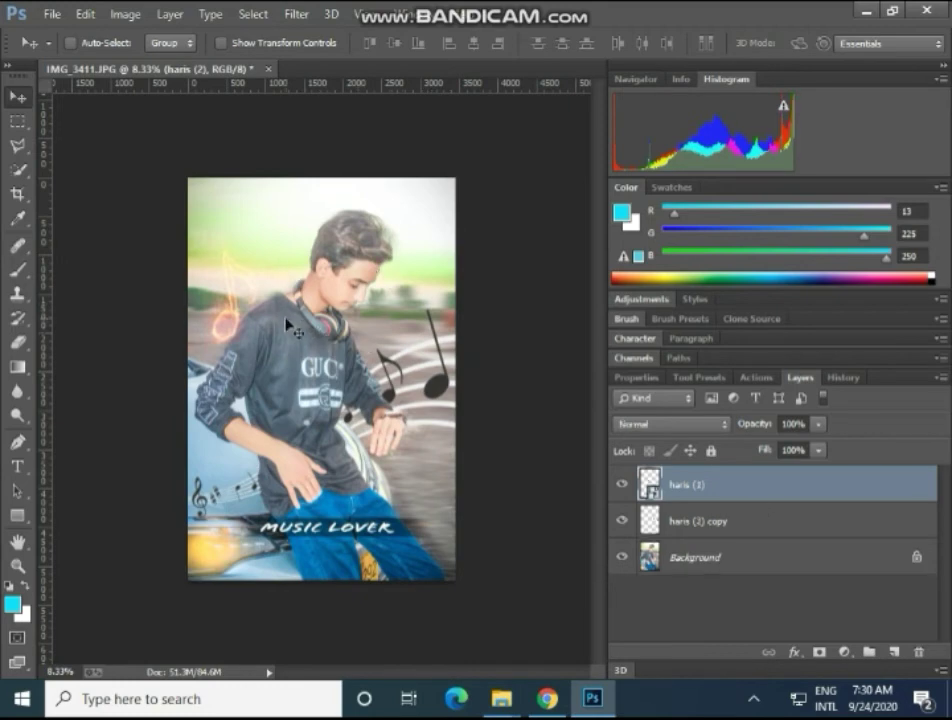
click(752, 700)
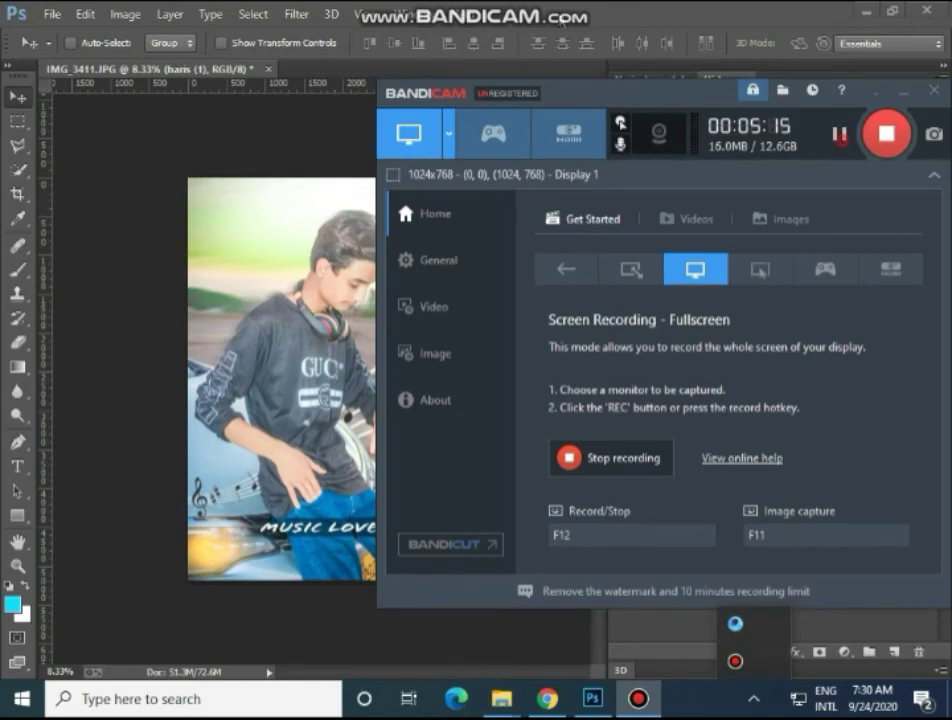
click(882, 134)
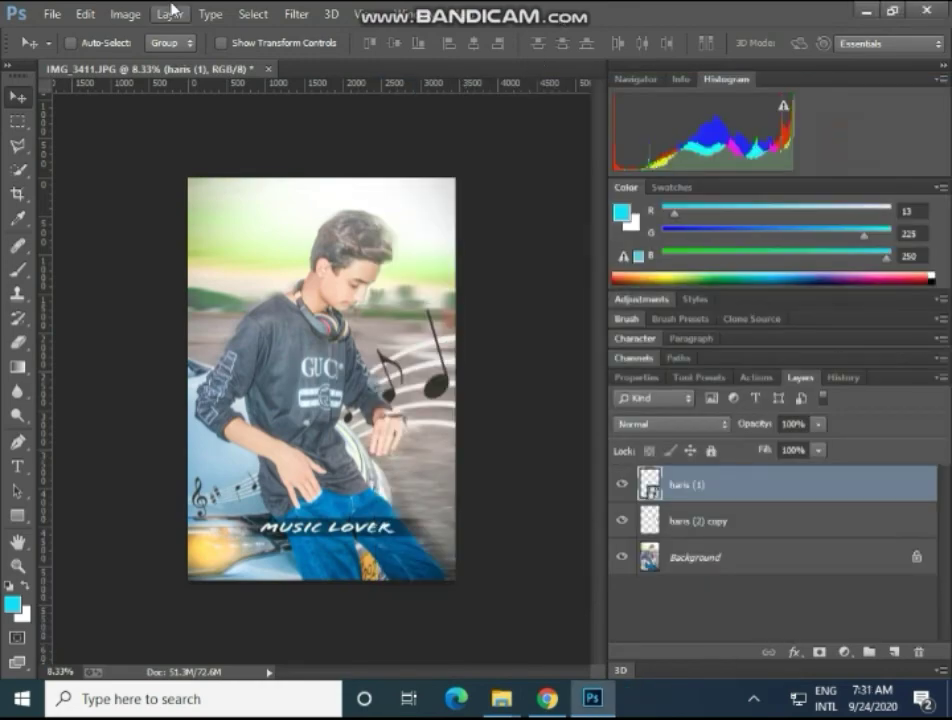
click(51, 14)
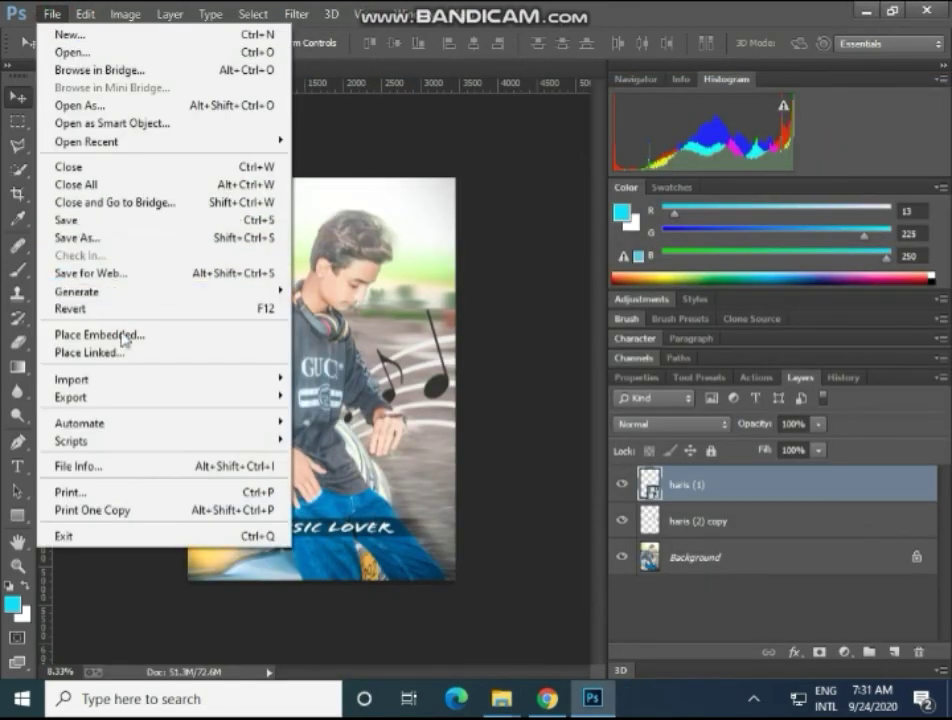
click(168, 332)
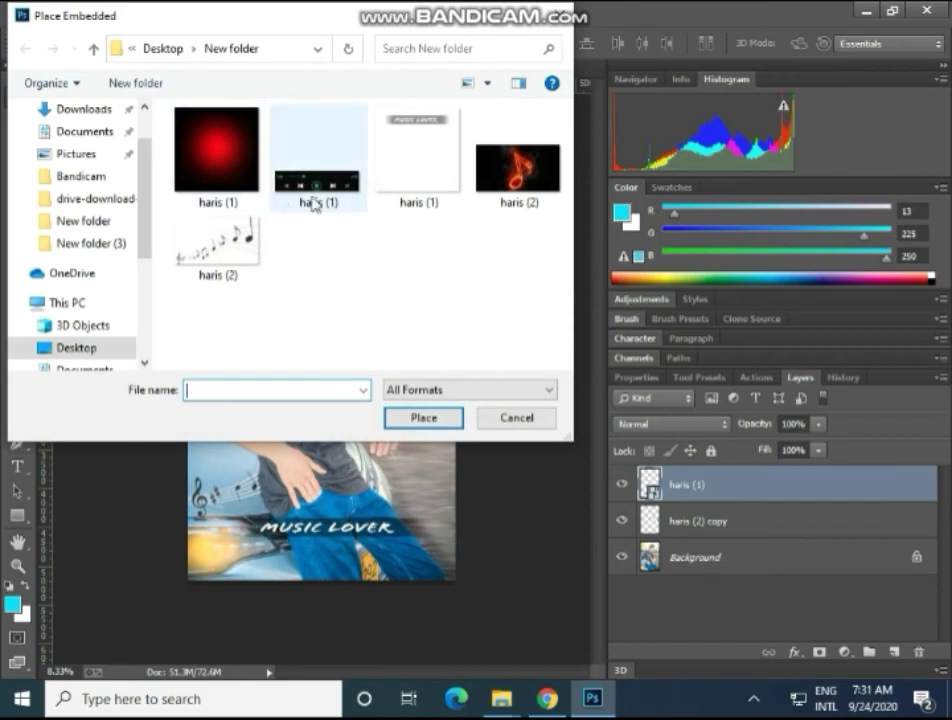
click(314, 203)
double_click(314, 203)
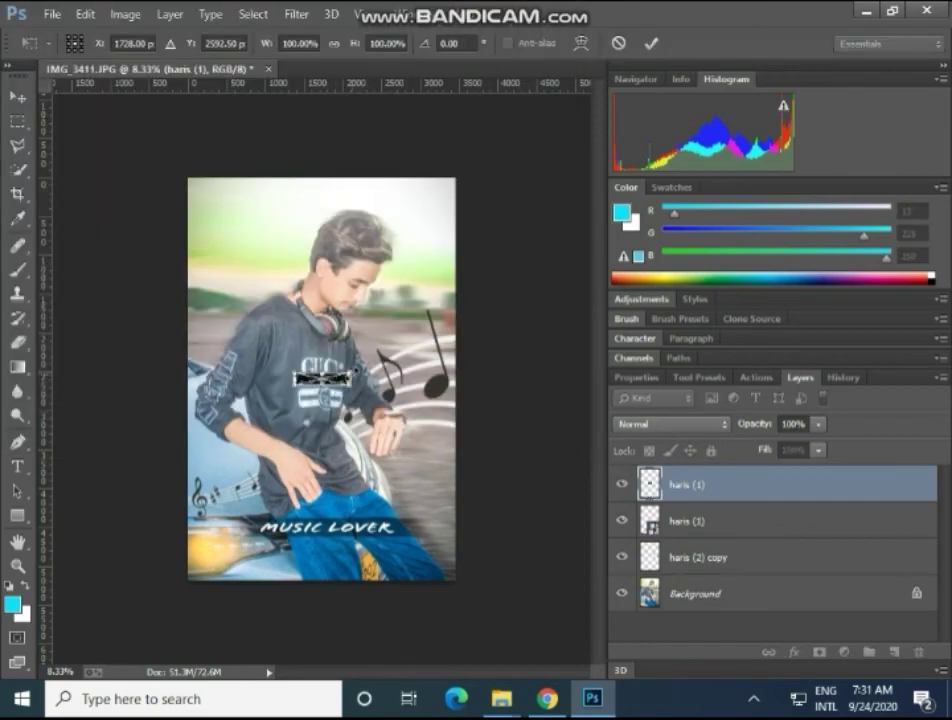
drag(350, 372, 436, 347)
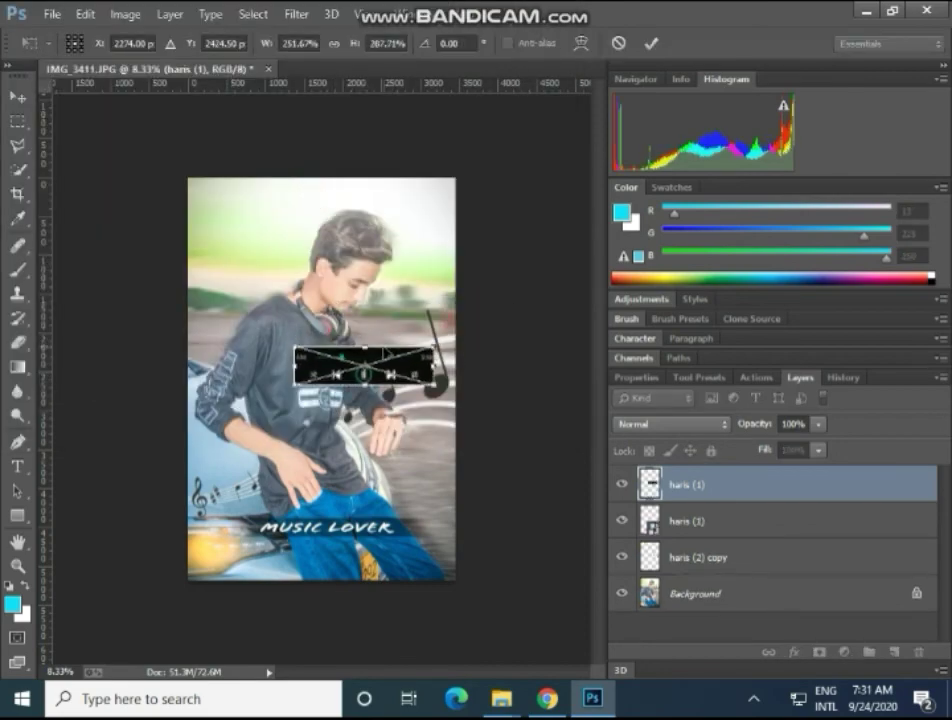
drag(363, 365, 252, 309)
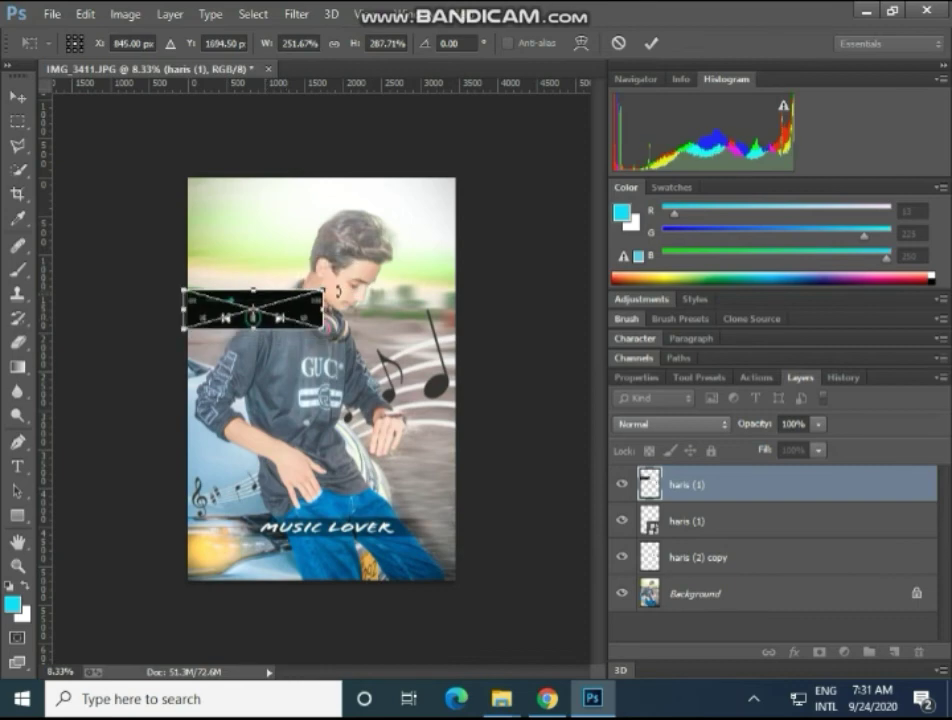
mouse_move(323, 293)
mouse_down()
mouse_move(296, 311)
mouse_move(300, 276)
mouse_move(278, 285)
mouse_move(284, 290)
mouse_up()
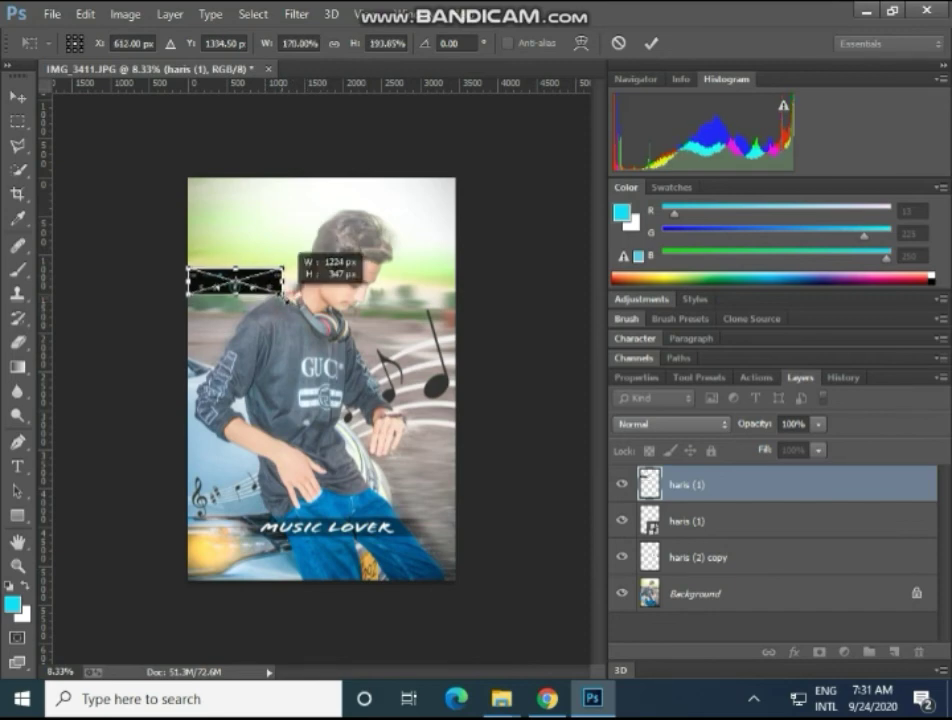
click(646, 424)
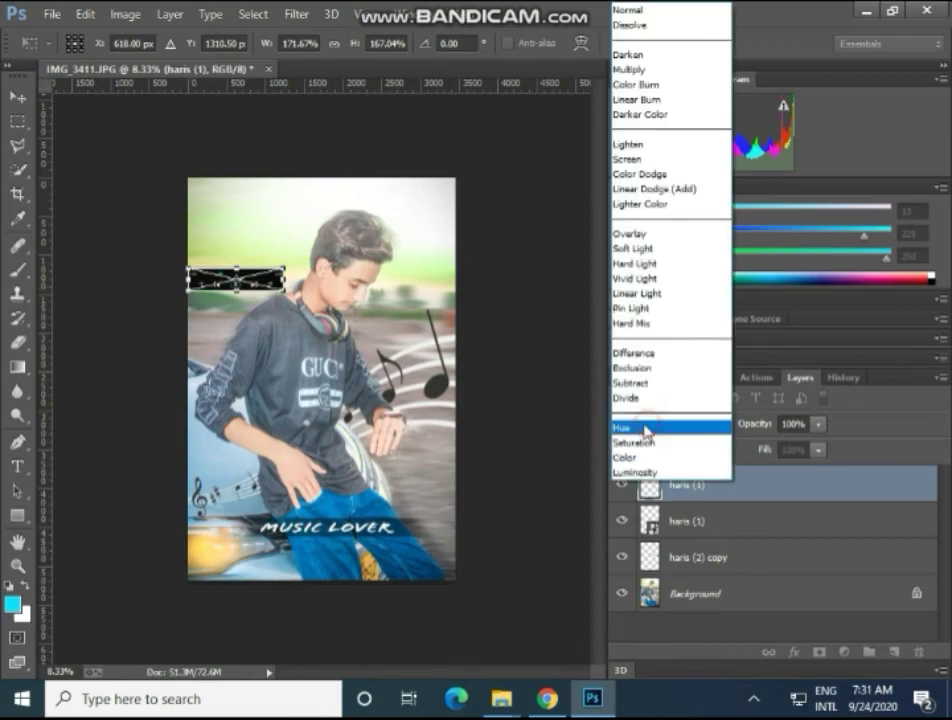
click(648, 160)
click(656, 44)
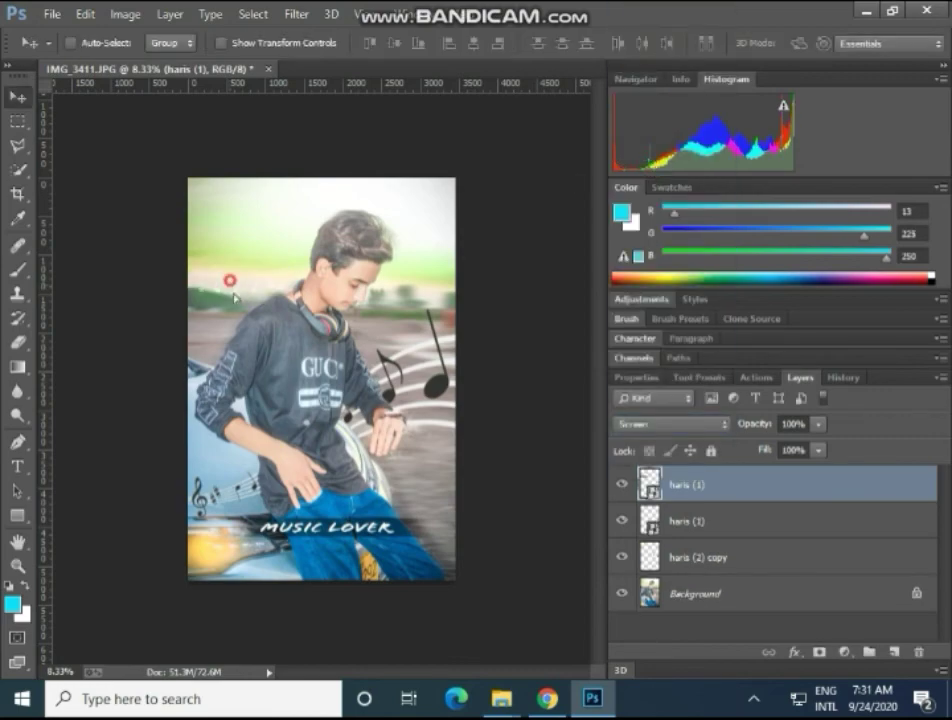
drag(229, 278, 333, 557)
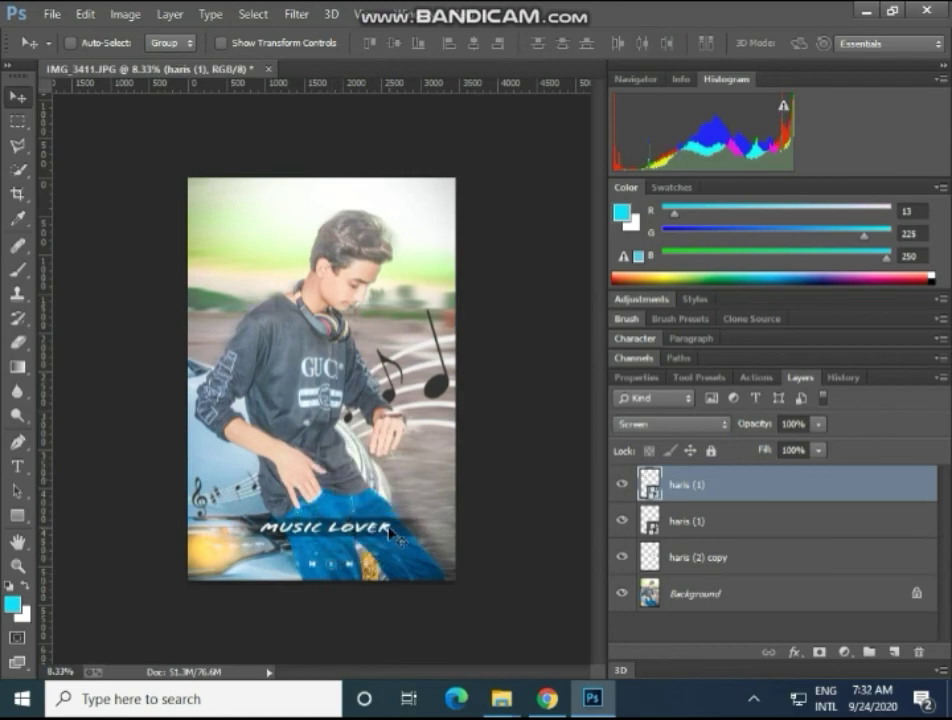
key(Delete)
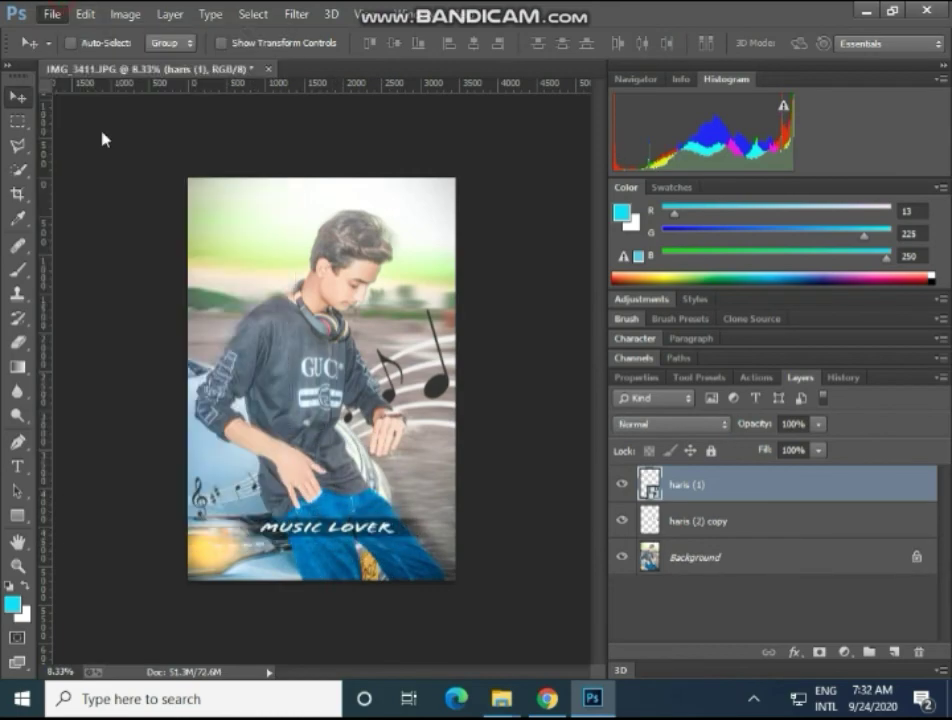
- Place-embed the music-player image, stretch it across the bottom, and set it to Screen
click(84, 14)
mouse_move(51, 14)
click(164, 337)
click(352, 196)
double_click(352, 196)
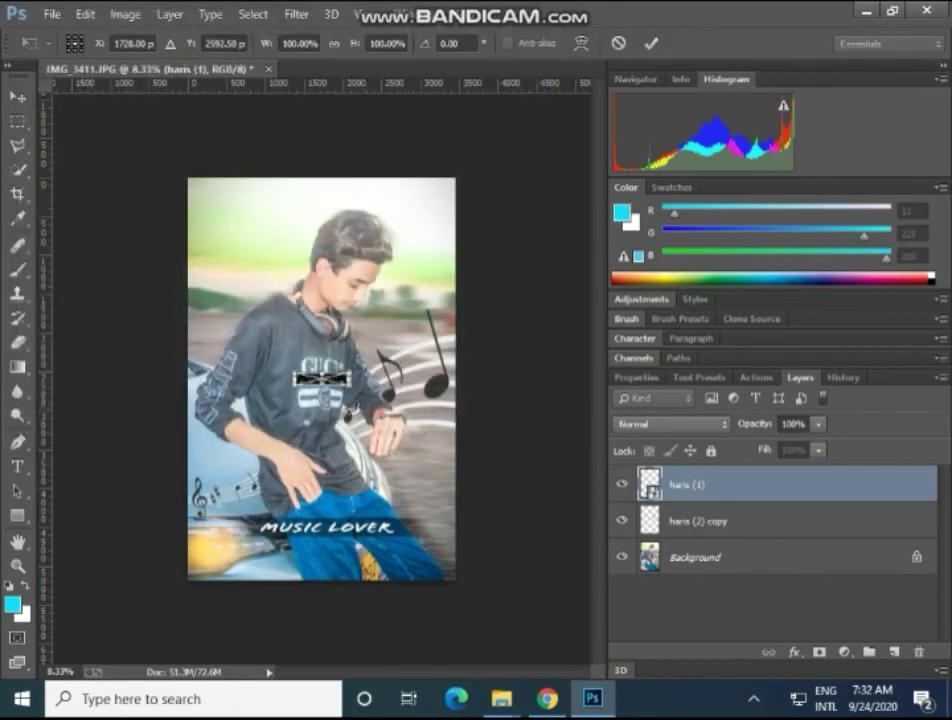
mouse_move(404, 338)
mouse_down()
mouse_move(516, 334)
mouse_move(410, 564)
mouse_up()
click(670, 424)
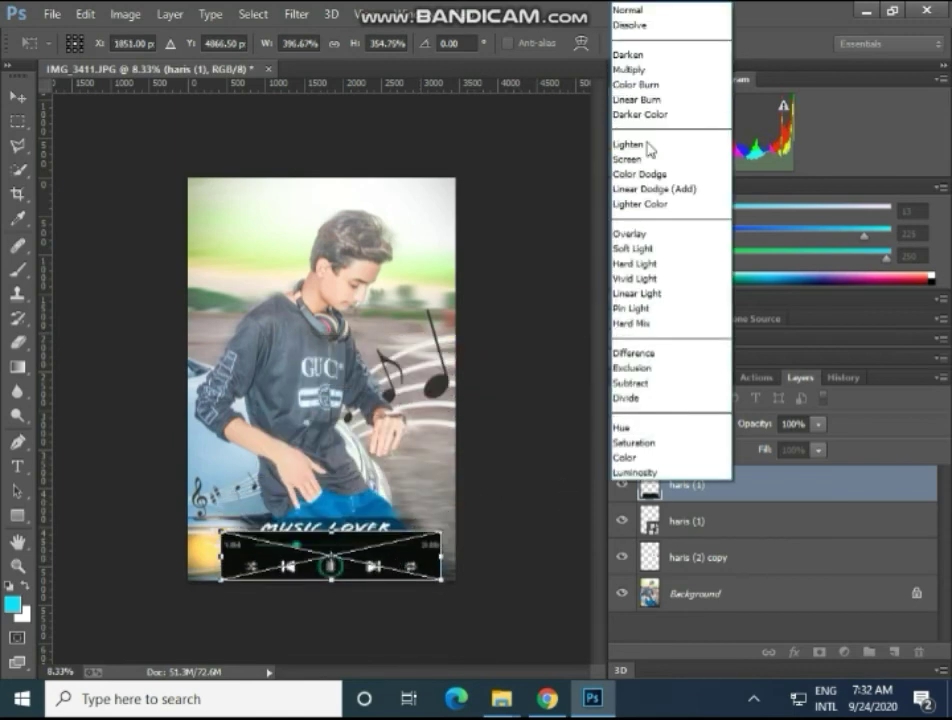
click(650, 156)
- Commit the player bar's placement and nudge it into position along the bottom, keeping Screen blending
drag(420, 558, 412, 556)
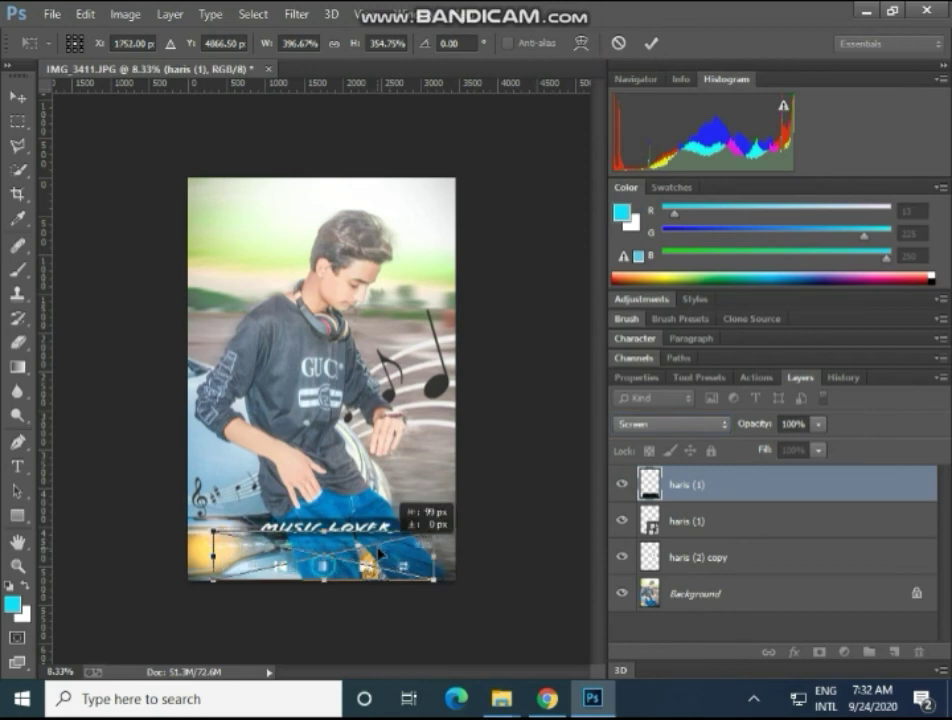
click(20, 92)
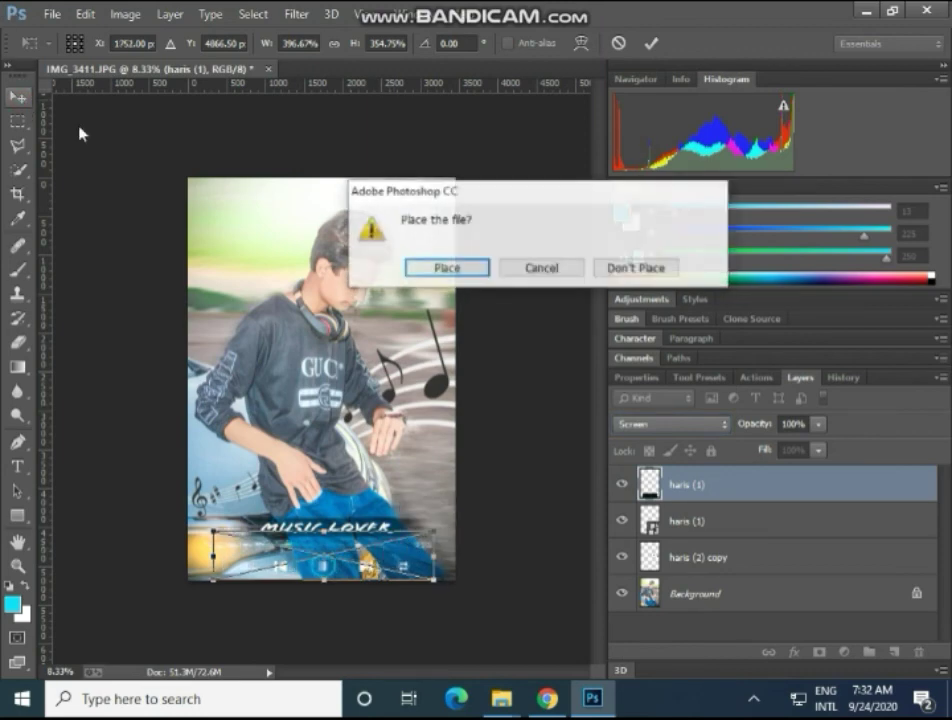
click(450, 265)
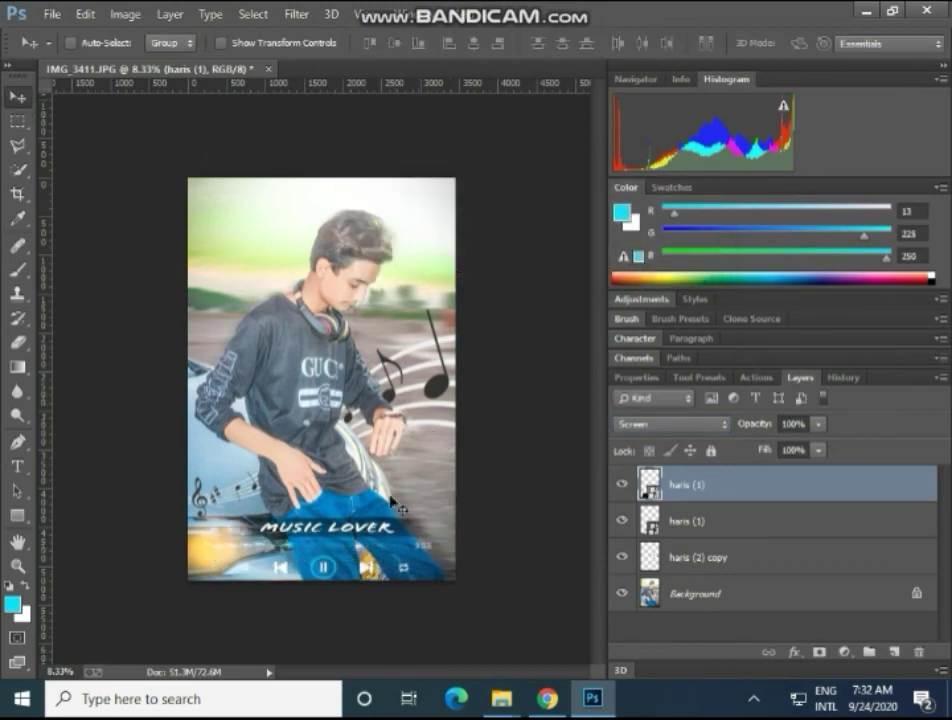
drag(385, 545, 392, 554)
click(698, 426)
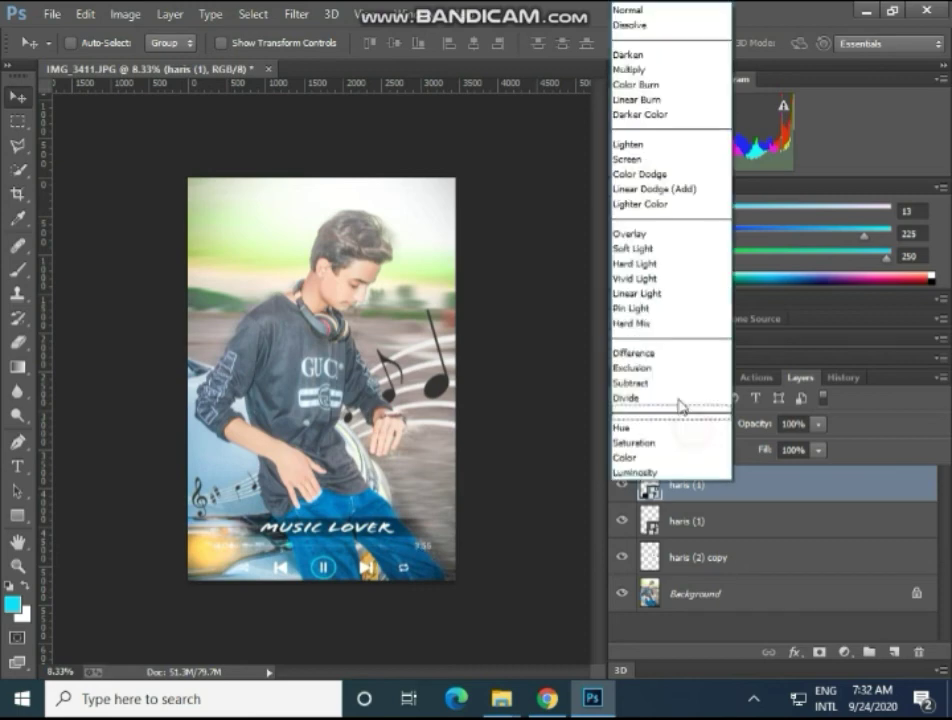
click(485, 612)
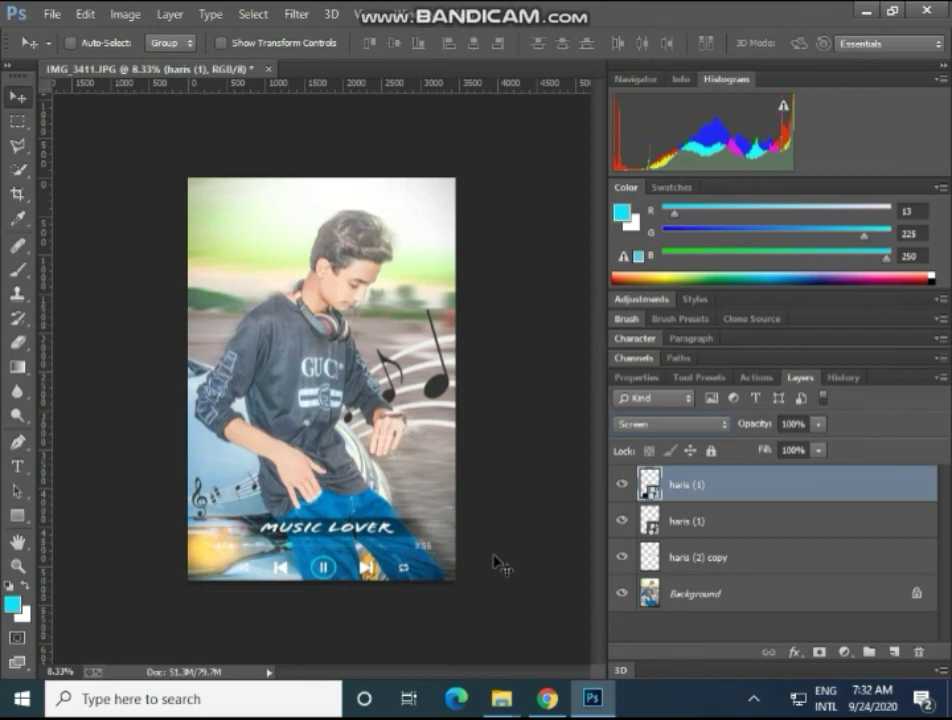
- Fade the haris (2) copy note layer to about 73% opacity, then select the Background layer
click(673, 555)
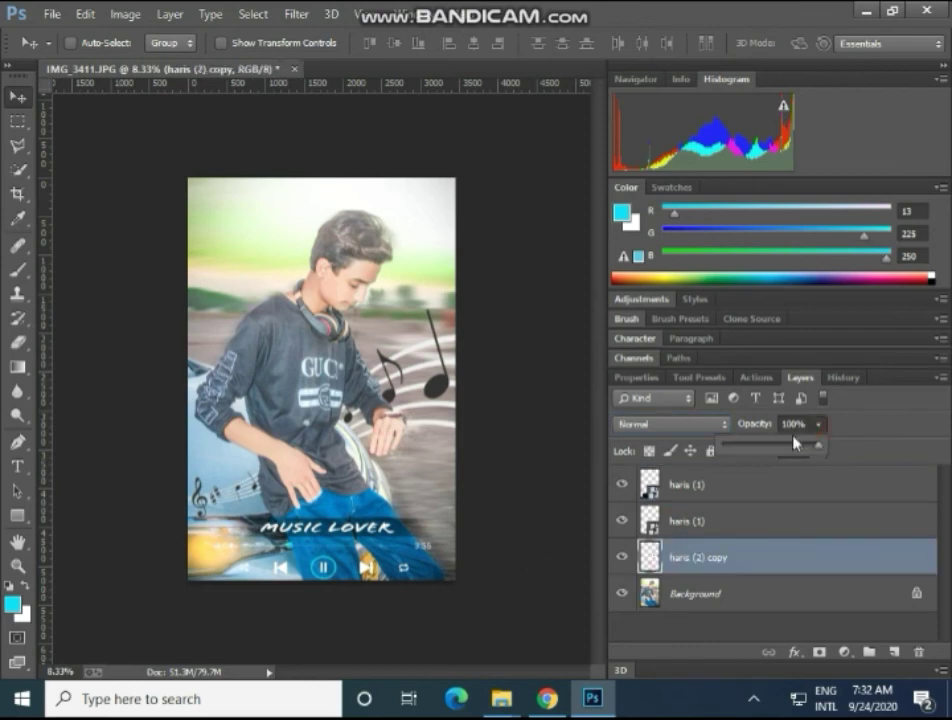
click(818, 424)
mouse_move(801, 446)
mouse_down()
mouse_move(766, 446)
mouse_move(785, 450)
mouse_up()
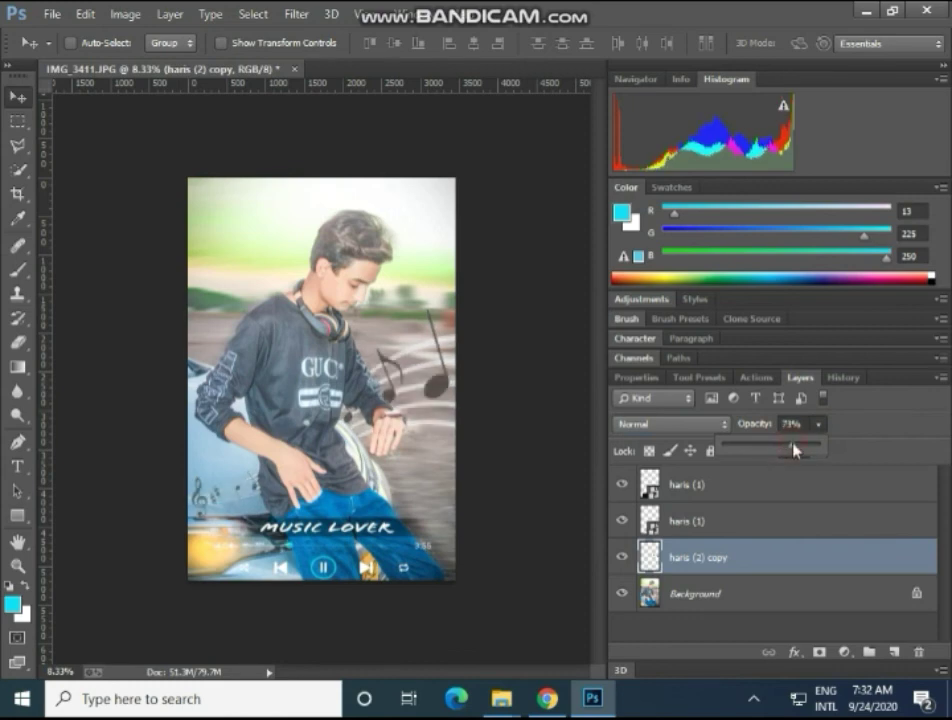
click(740, 596)
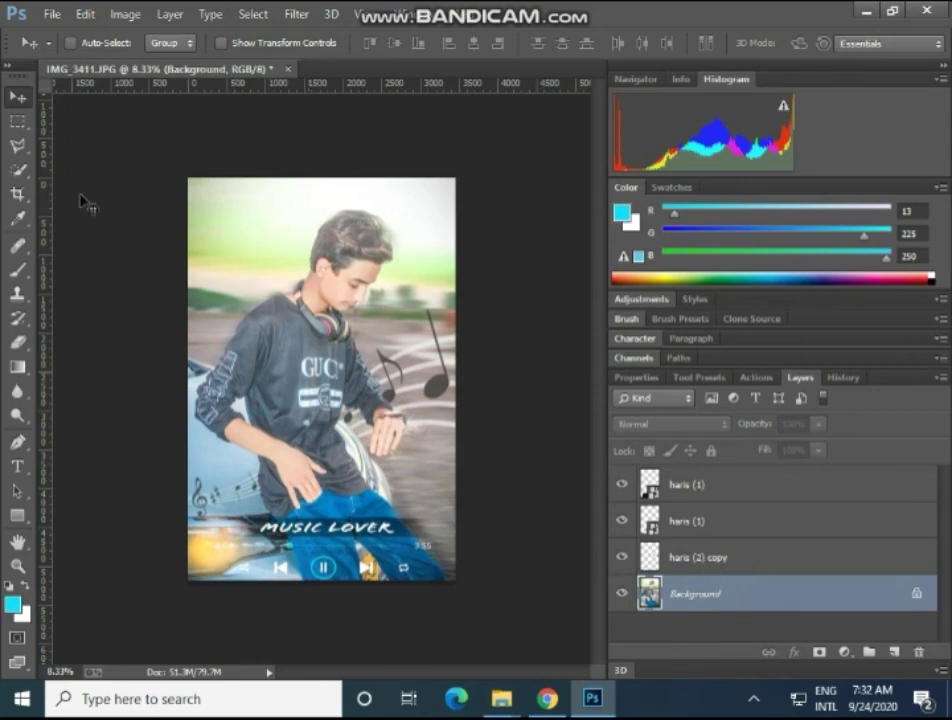
- Place the flame music-note image into the portrait as an embedded layer
click(45, 15)
click(155, 340)
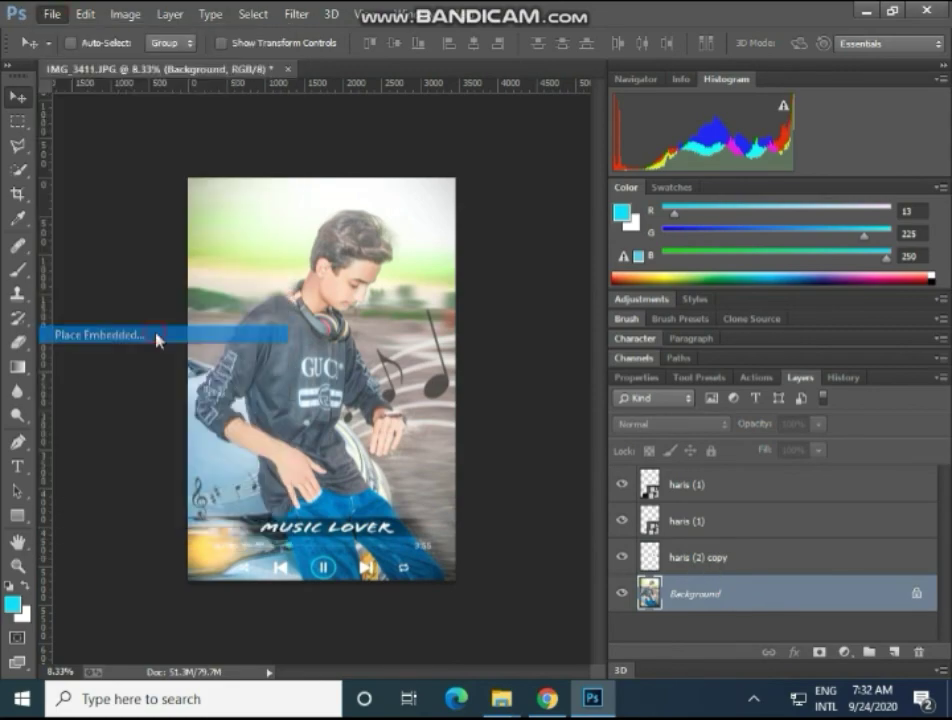
double_click(495, 178)
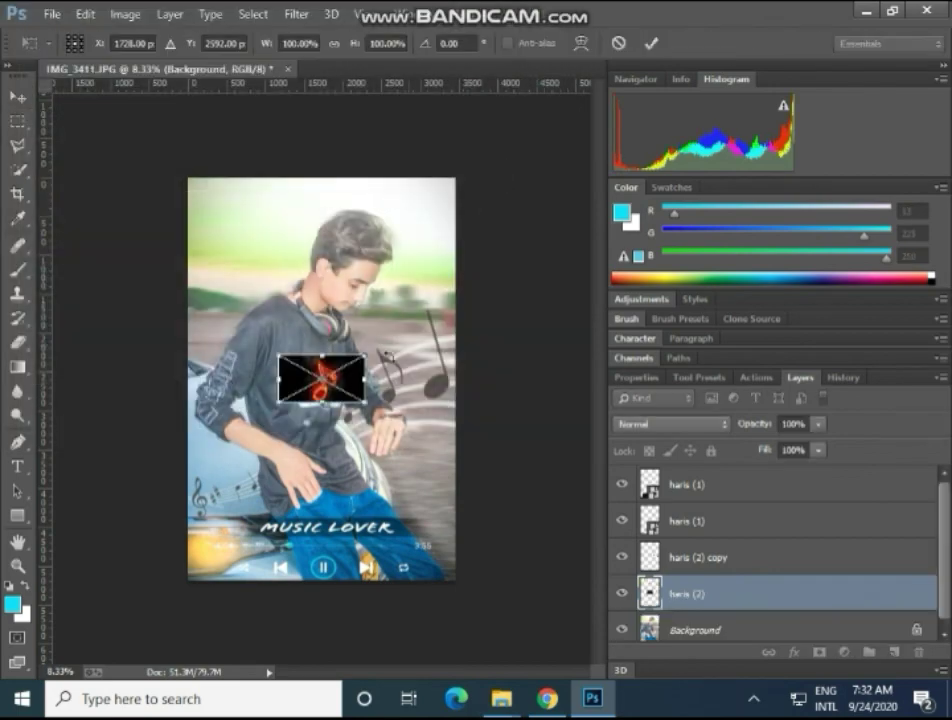
- Shrink the flame note and position it at the left edge beside the treble clef
drag(366, 354, 330, 344)
mouse_move(333, 352)
mouse_down()
mouse_move(350, 360)
mouse_move(400, 430)
mouse_move(230, 455)
mouse_up()
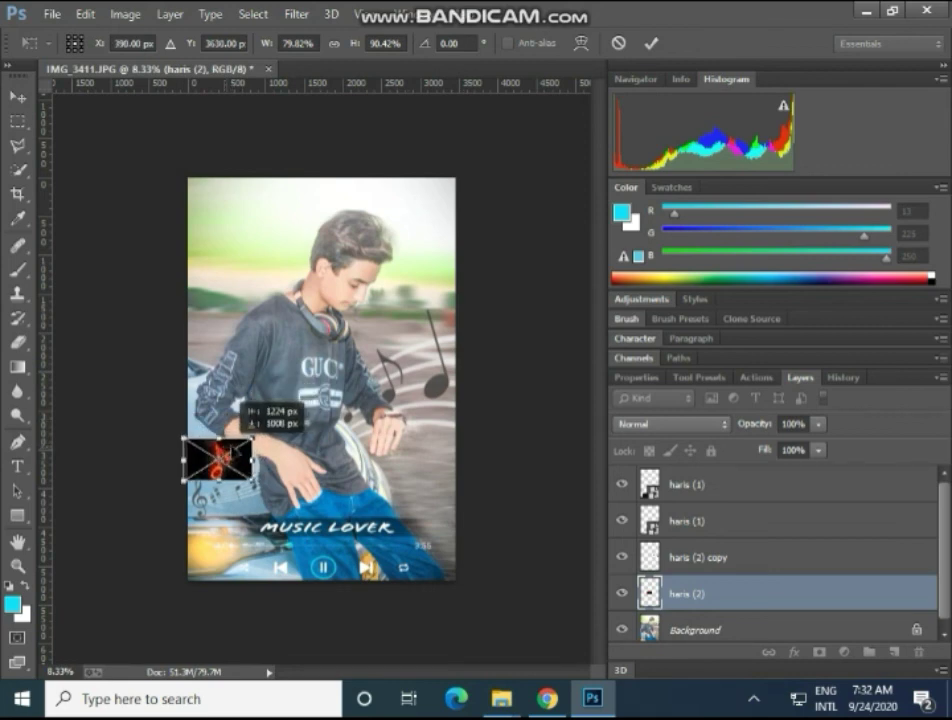
drag(252, 437, 236, 440)
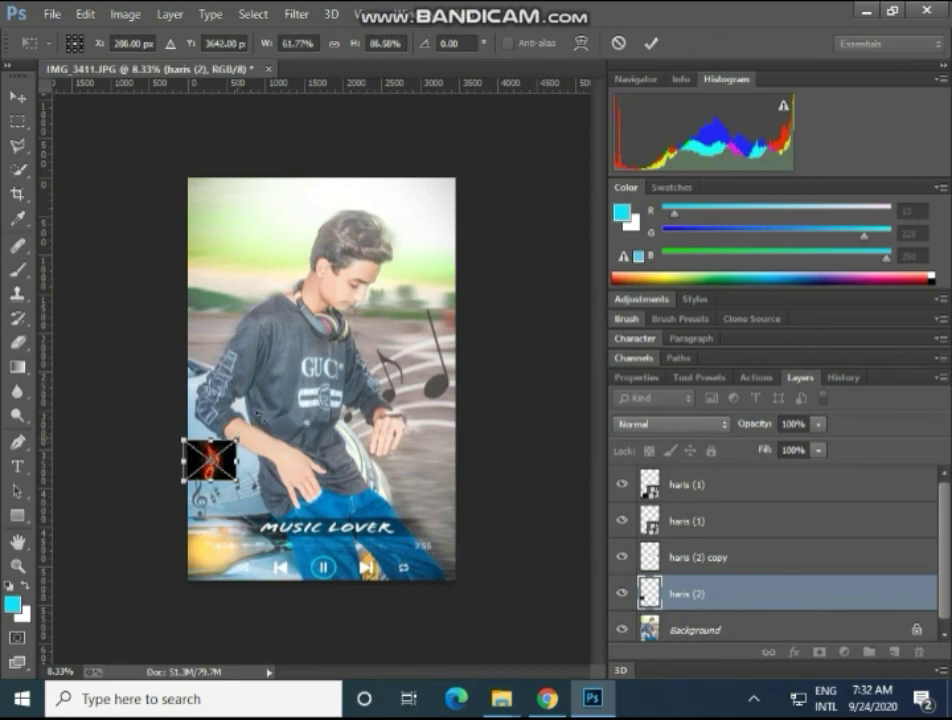
click(651, 43)
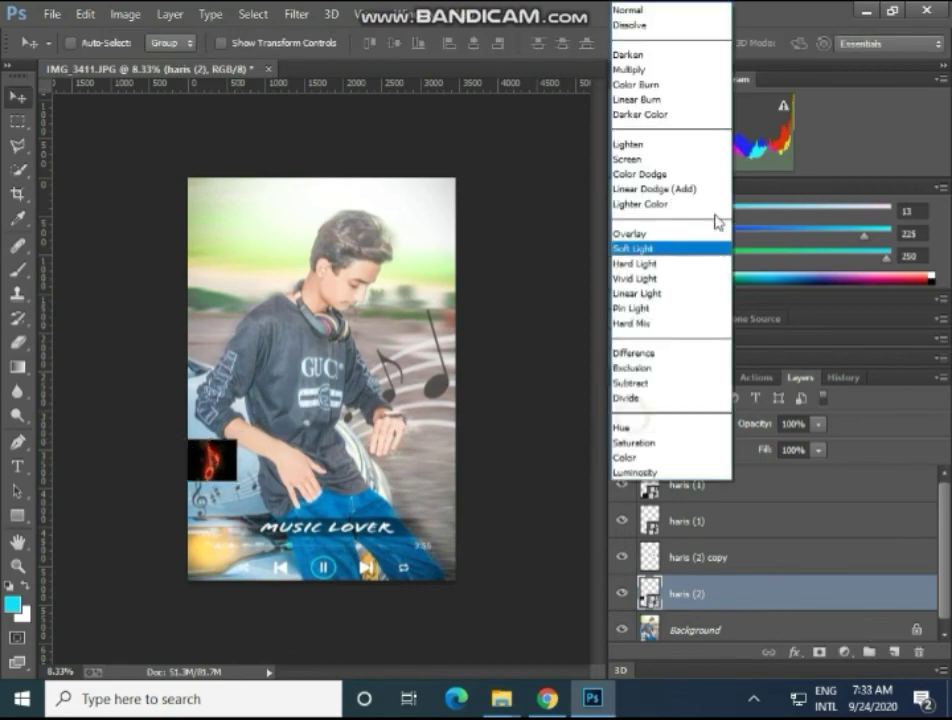
- Try Screen blending on the flame note layer, briefly hiding the other layers to inspect it
click(670, 424)
click(650, 160)
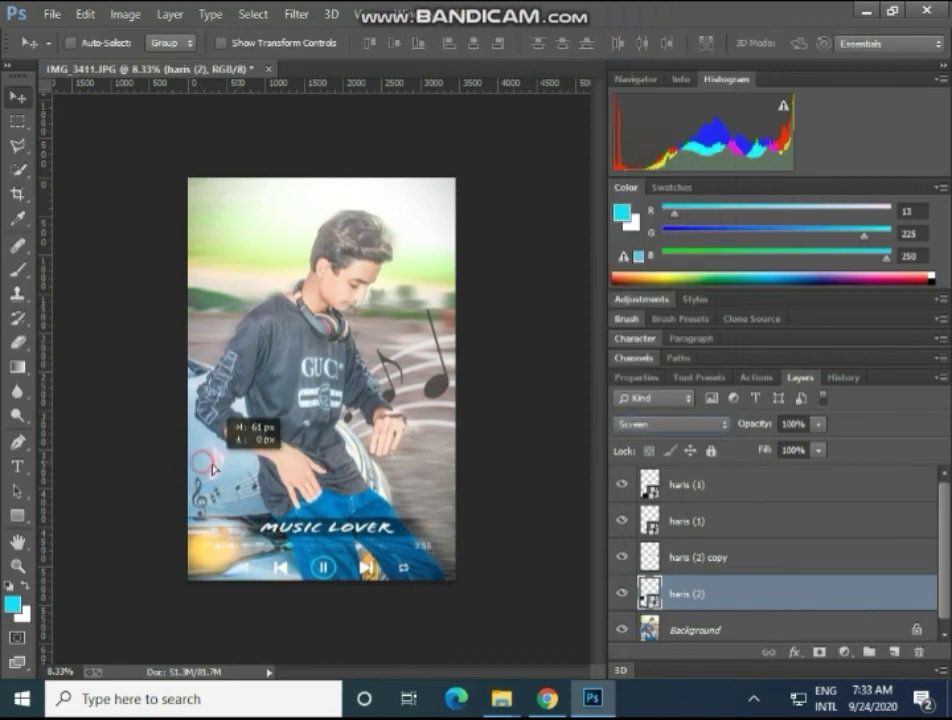
click(621, 629)
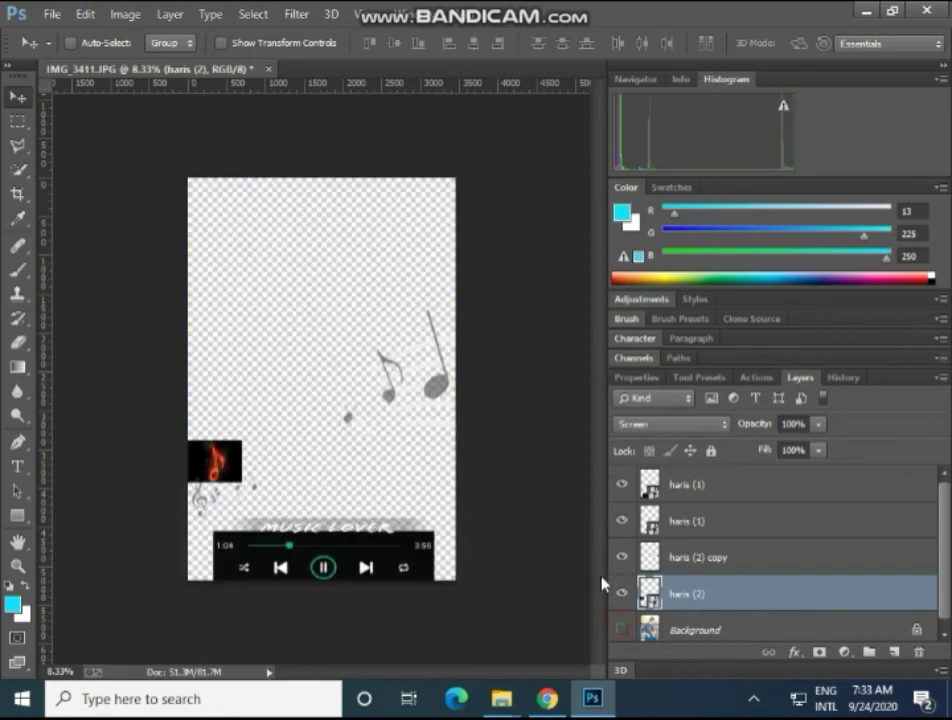
click(620, 556)
click(621, 520)
click(621, 485)
scroll(638, 590, down, 1)
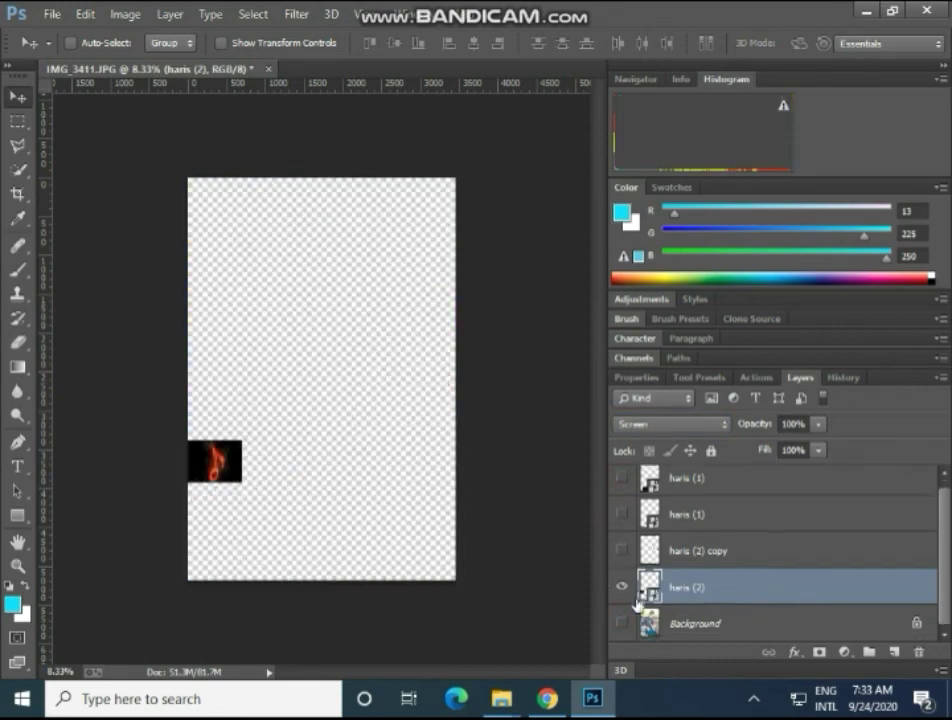
click(624, 623)
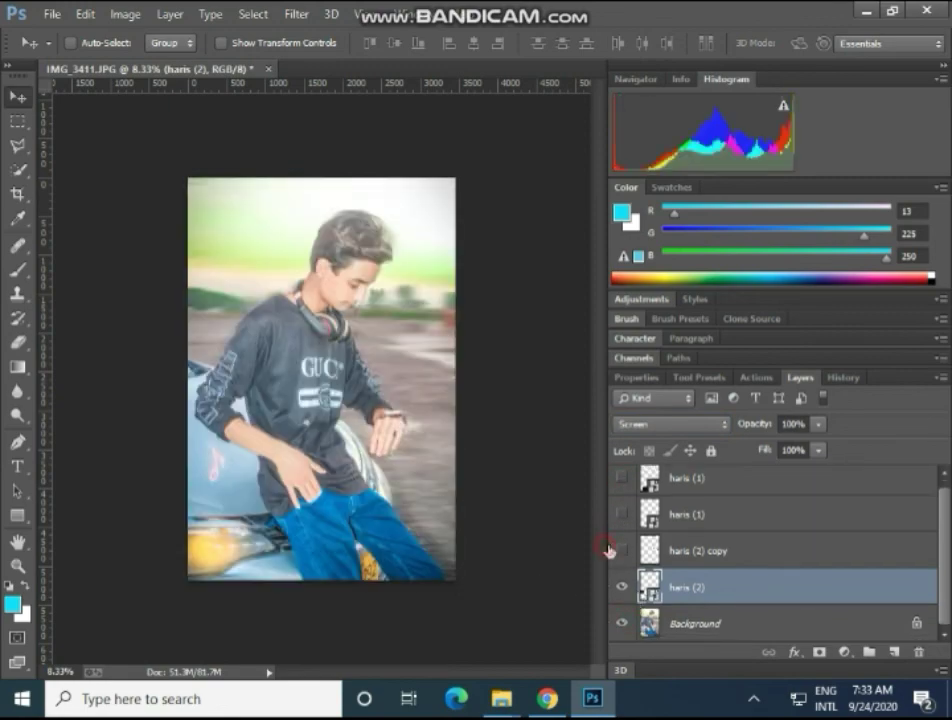
click(621, 550)
click(621, 514)
click(622, 479)
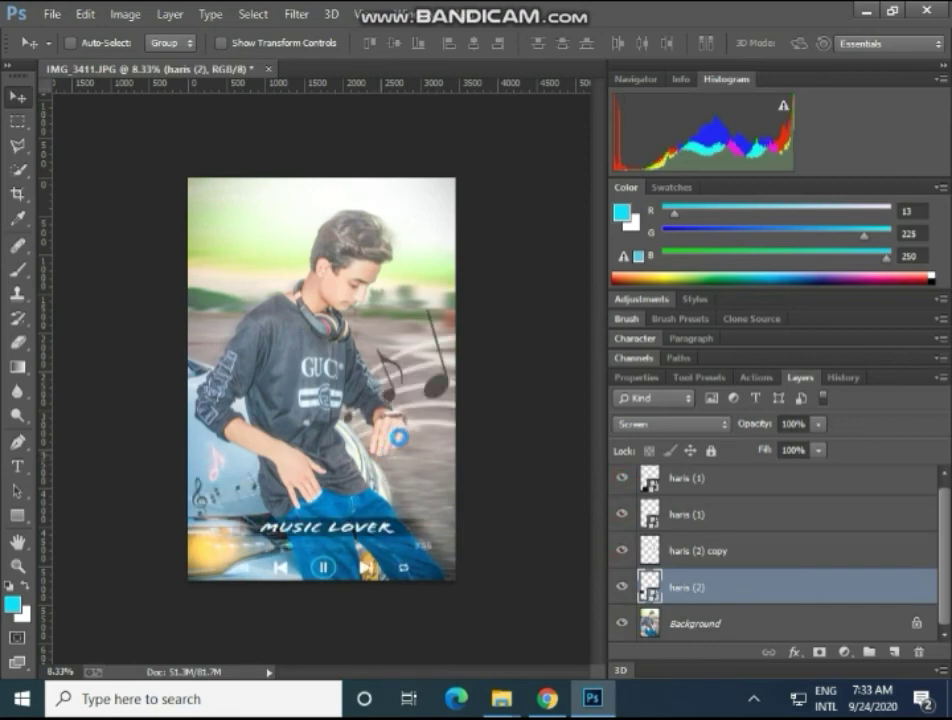
- Switch the flame note layer's blend mode to Color Dodge so it glows pink
key(ctrl+shift+a)
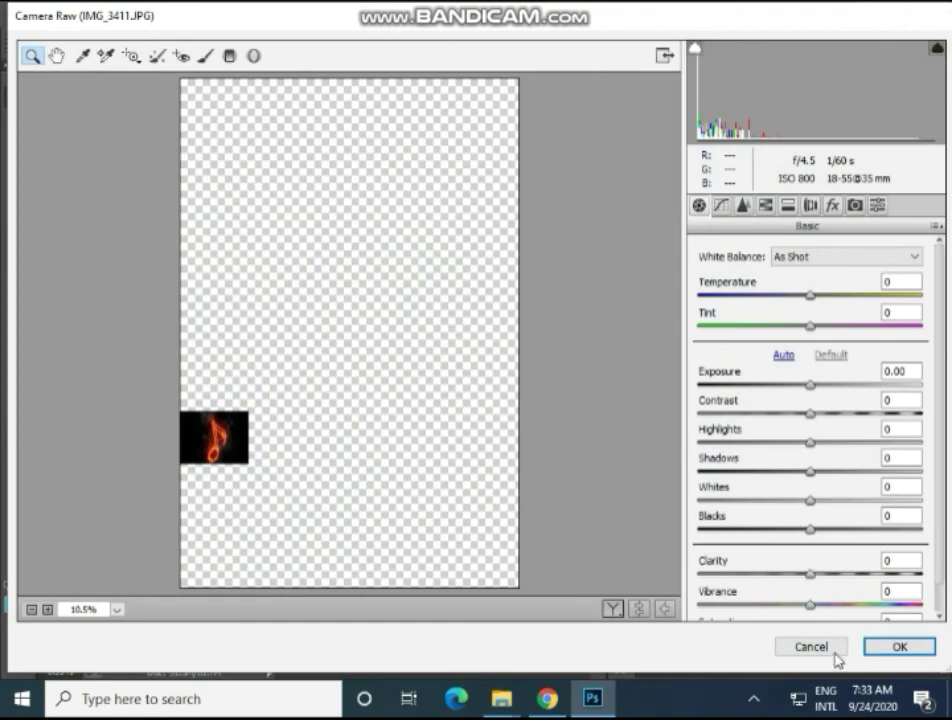
click(836, 654)
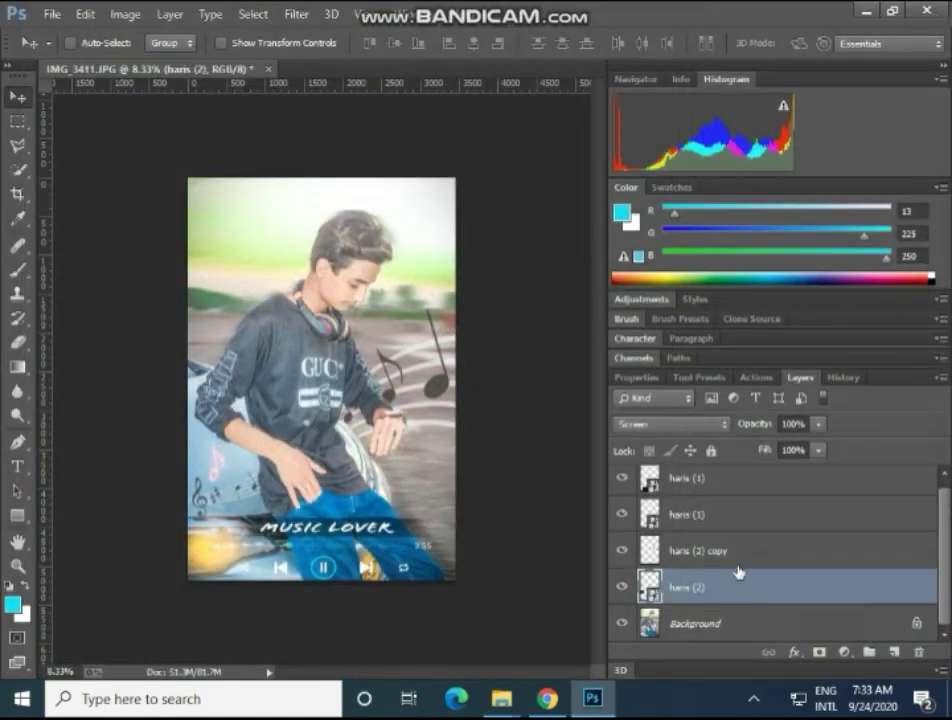
click(672, 424)
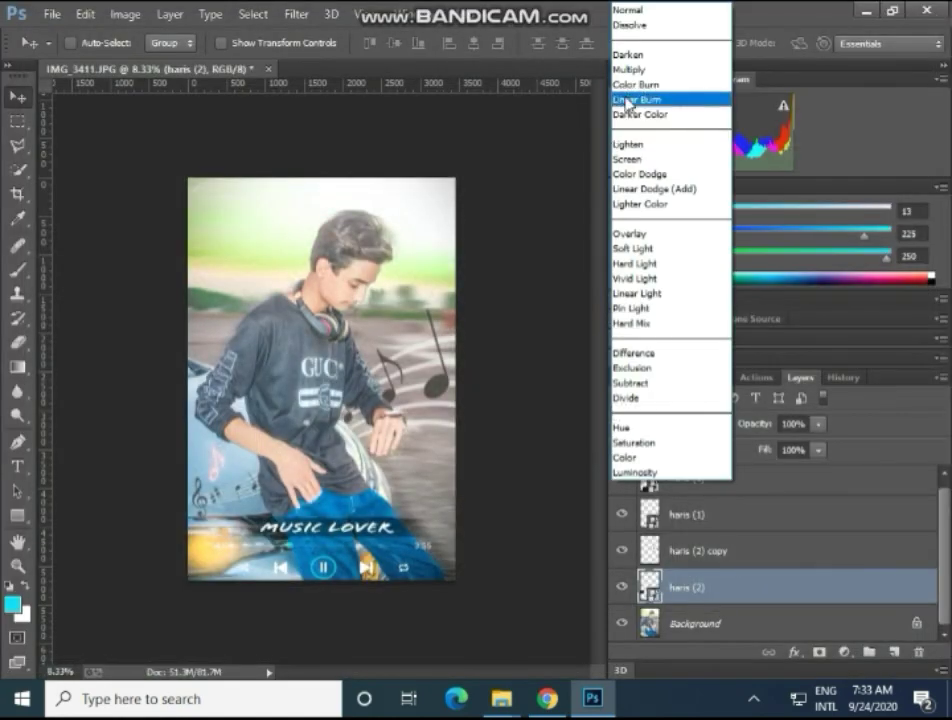
click(642, 145)
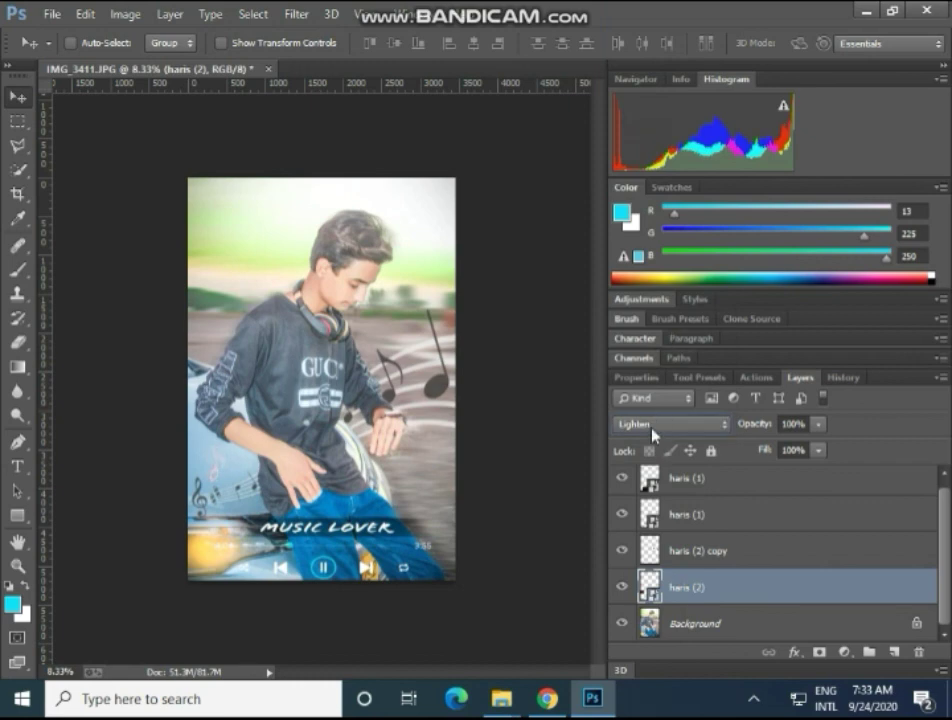
scroll(651, 429, down, 1)
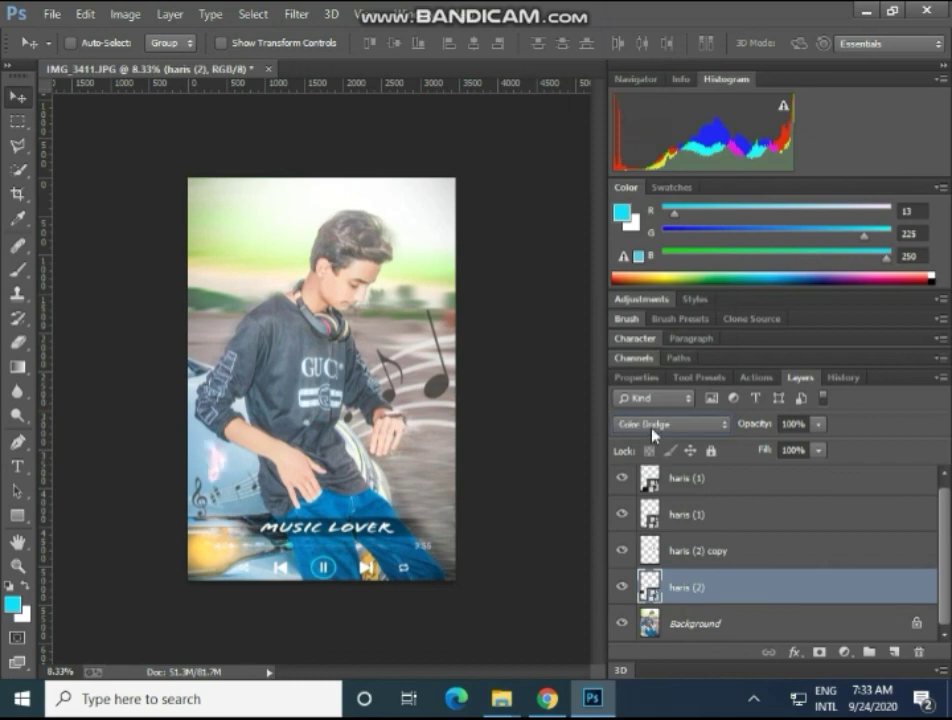
scroll(651, 432, down, 1)
scroll(651, 432, down, 1)
scroll(651, 432, up, 1)
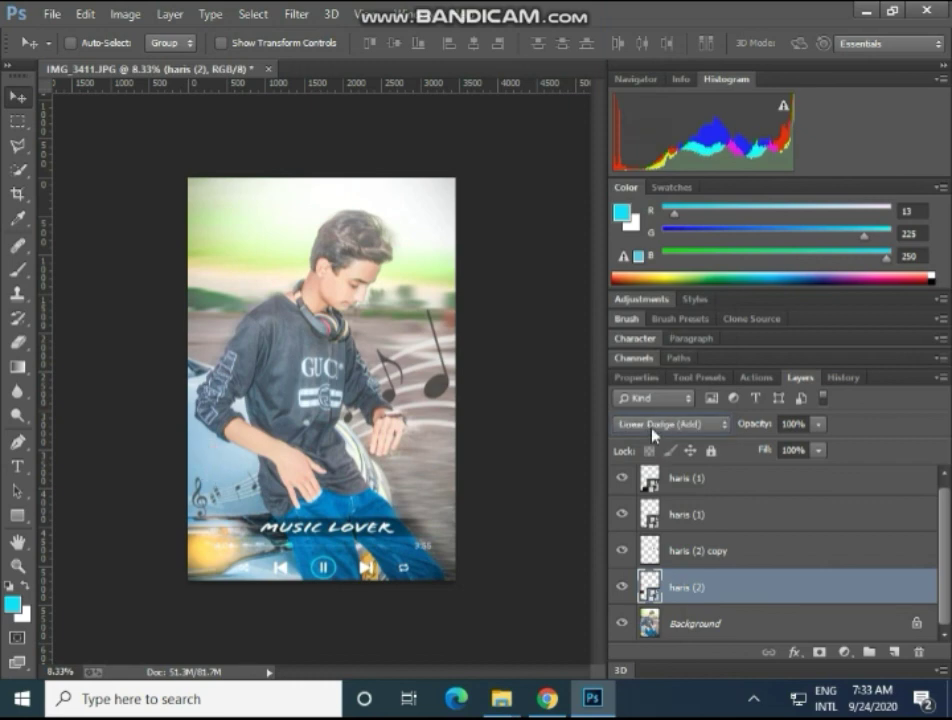
scroll(651, 432, up, 1)
scroll(651, 432, up, 1)
scroll(652, 432, up, 1)
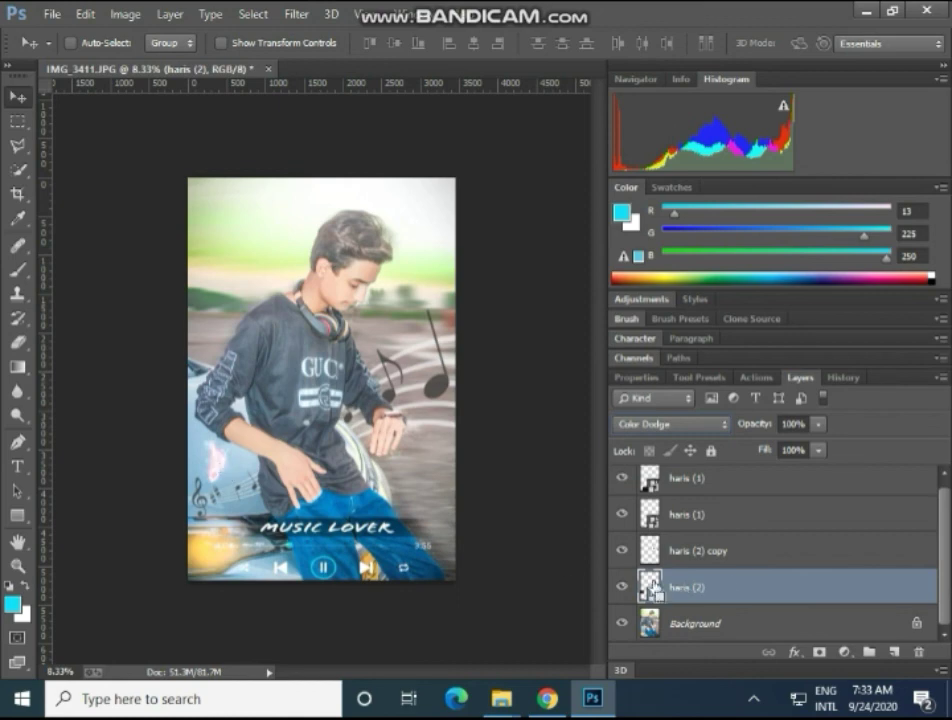
- Duplicate the glowing note twice, placing copies beside the hand and near the black notes
key(ctrl+j)
key(ctrl+j)
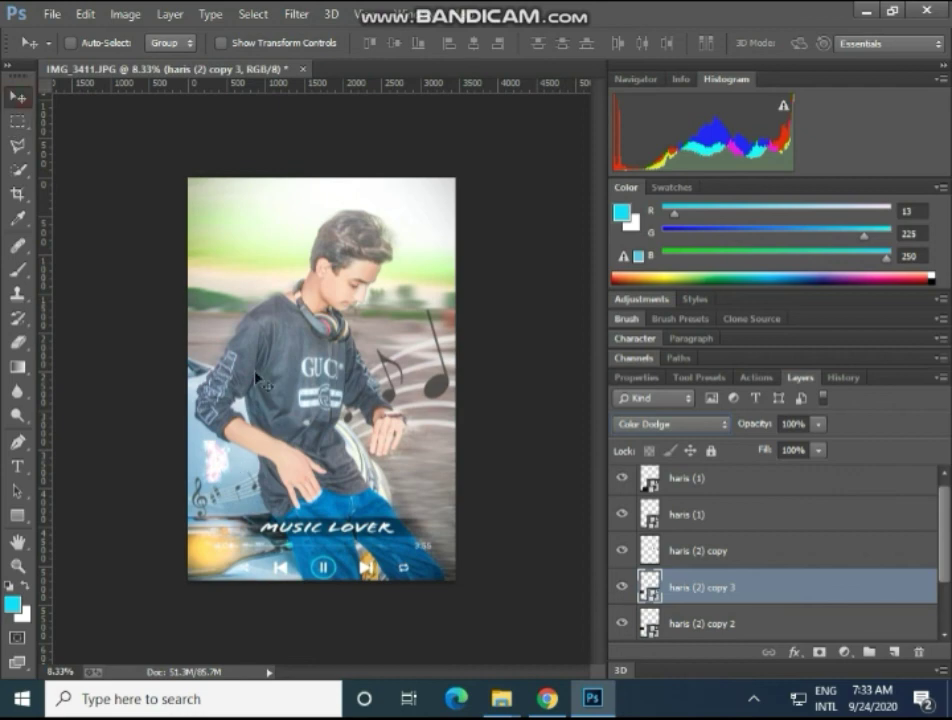
mouse_move(213, 452)
mouse_down()
mouse_move(432, 472)
mouse_move(425, 450)
mouse_up()
scroll(733, 623, down, 1)
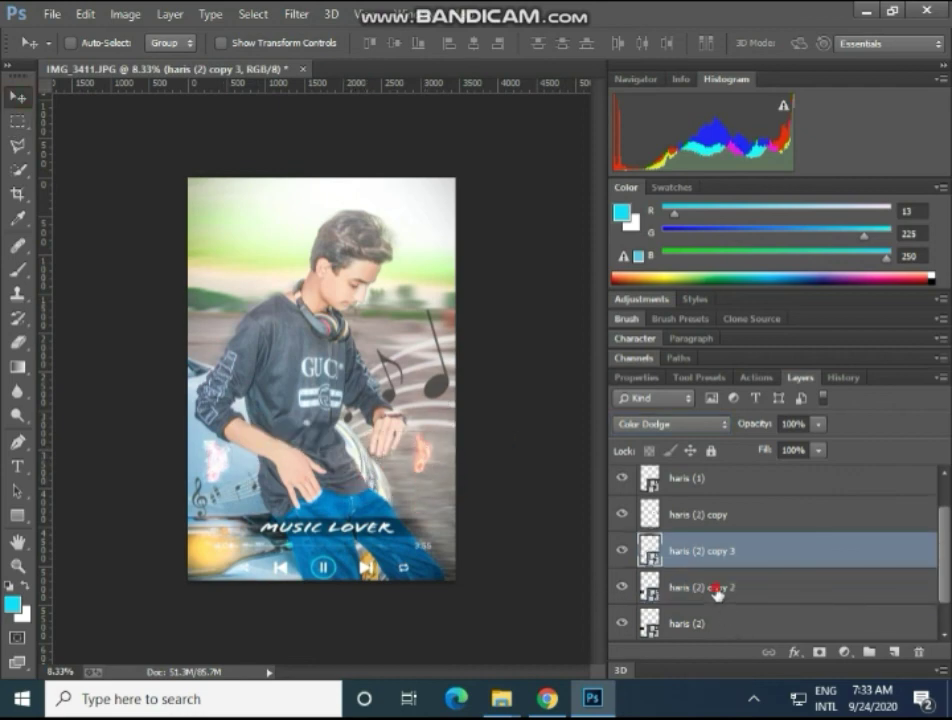
click(716, 590)
drag(222, 470, 414, 327)
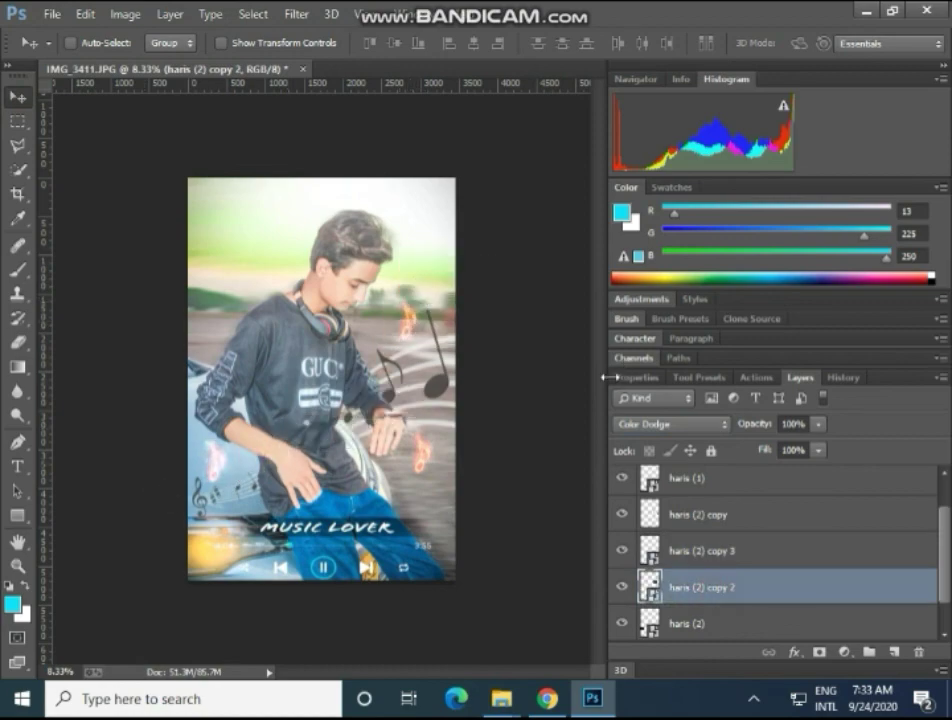
scroll(720, 595, down, 1)
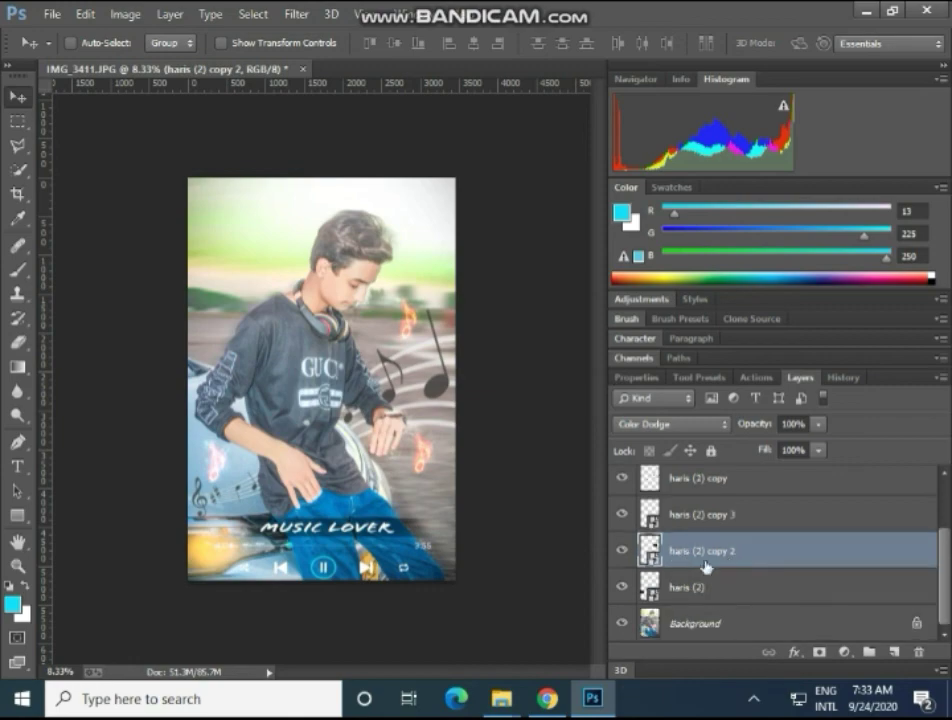
right_click(706, 567)
- Flatten the image and raise Oranges luminance to +14 in Camera Raw
click(455, 548)
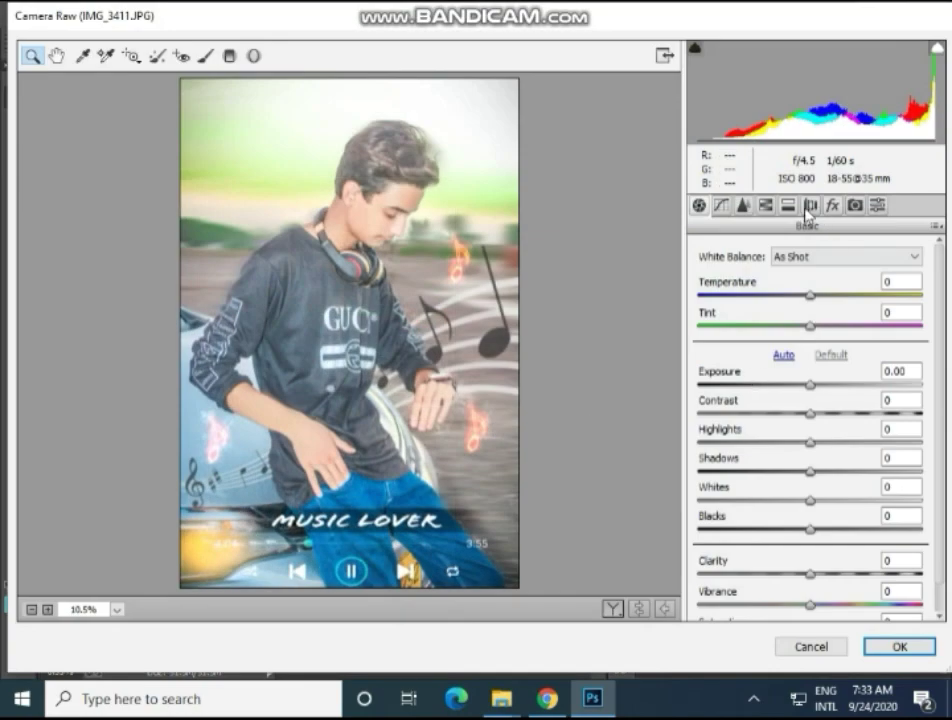
click(788, 205)
click(765, 205)
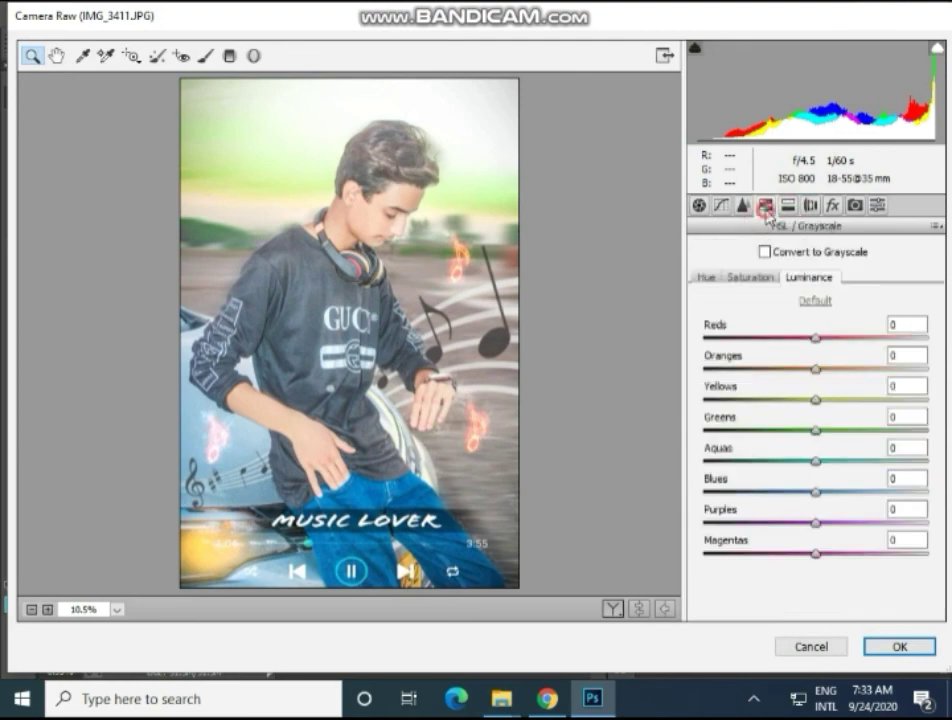
drag(806, 373, 813, 370)
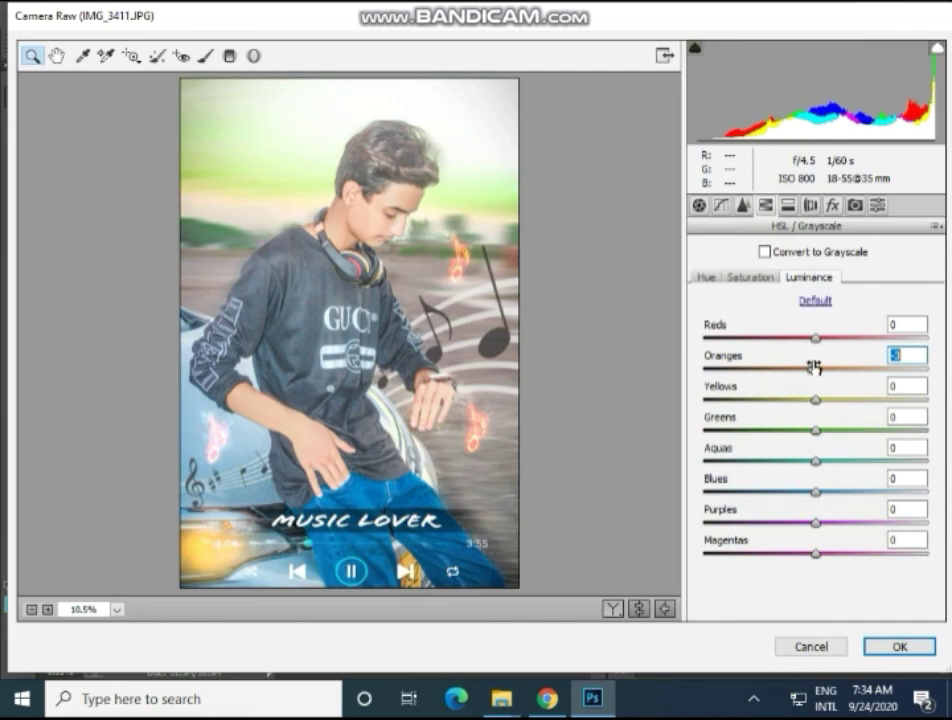
drag(812, 369, 845, 373)
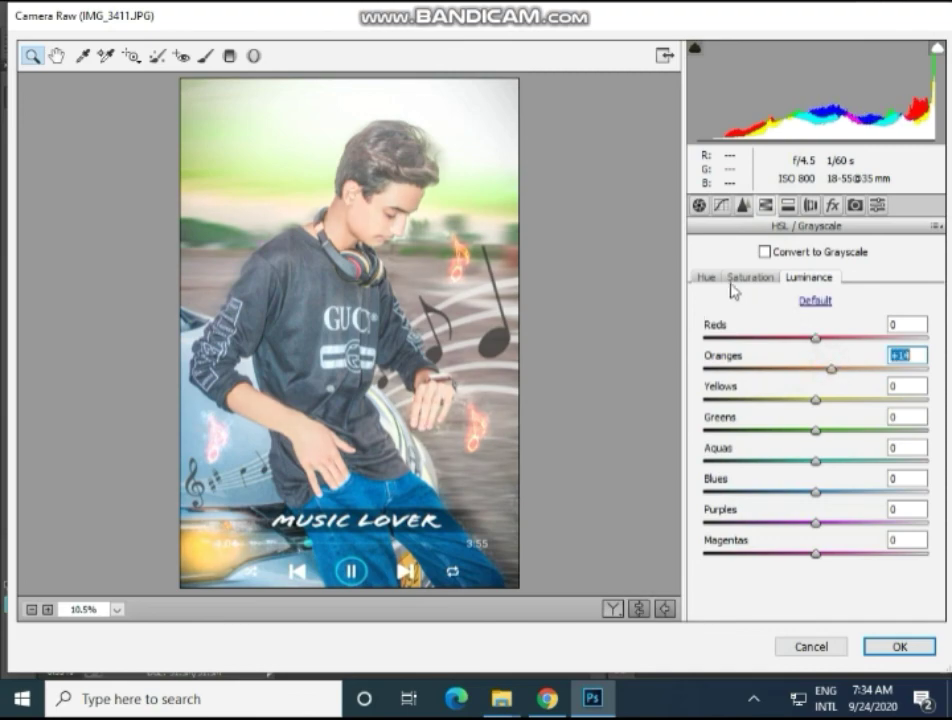
- Raise Whites to +33 and Reds luminance to +20, then apply the Camera Raw grading
click(699, 205)
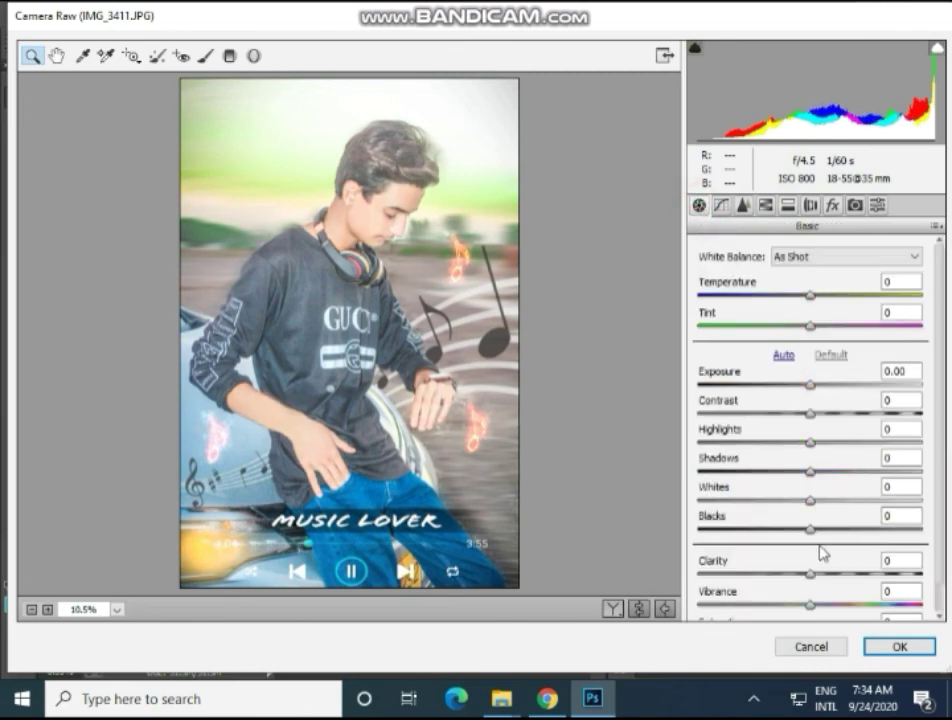
mouse_move(812, 500)
mouse_down()
mouse_move(847, 503)
mouse_move(849, 536)
mouse_up()
text(+33)
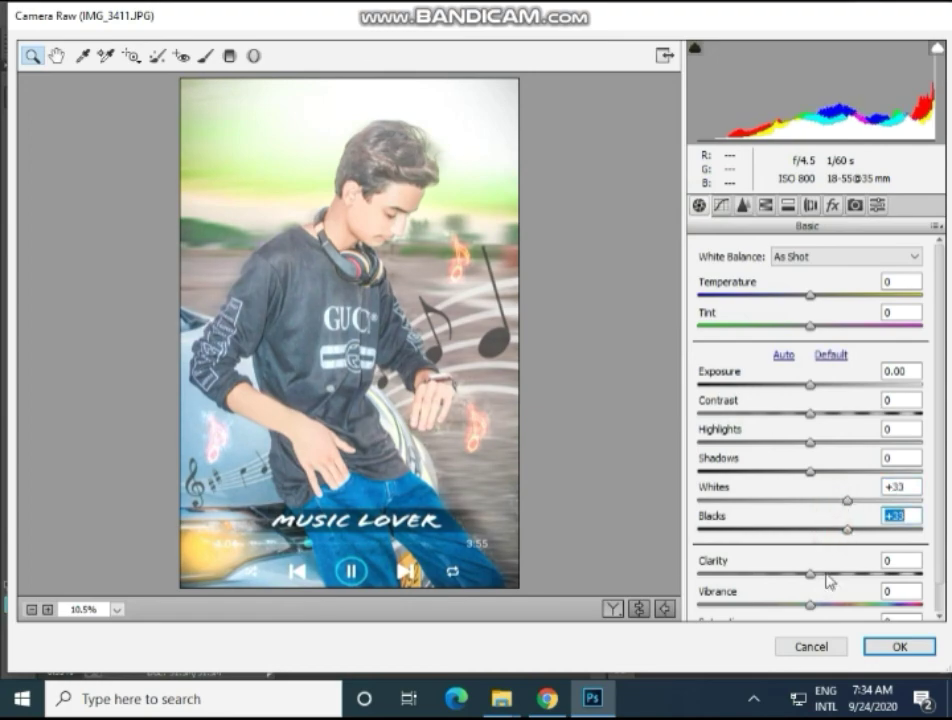
click(765, 205)
drag(815, 338, 836, 351)
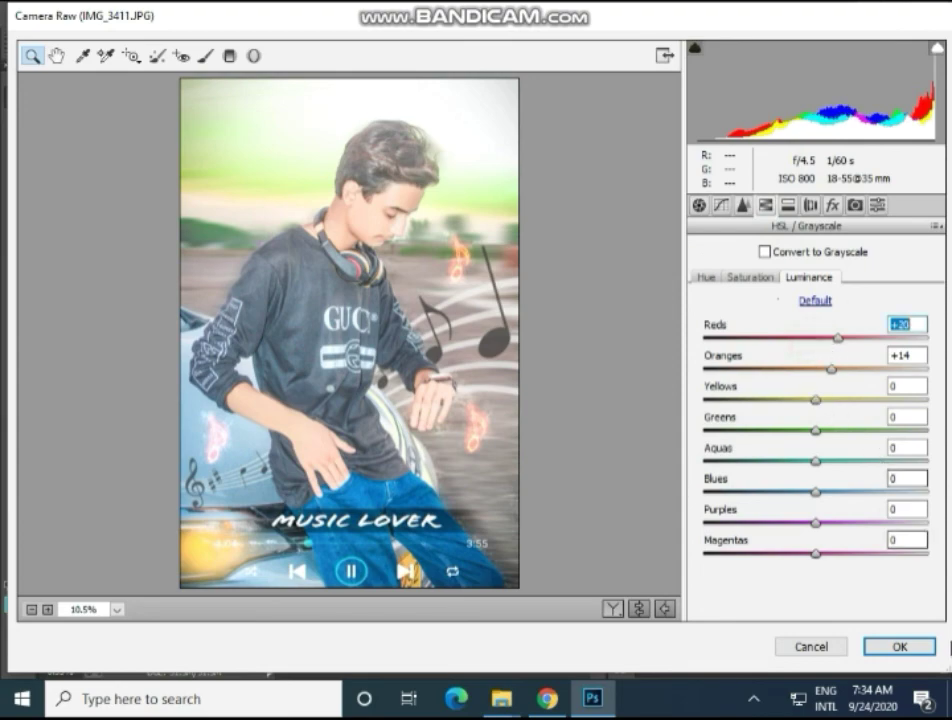
click(917, 650)
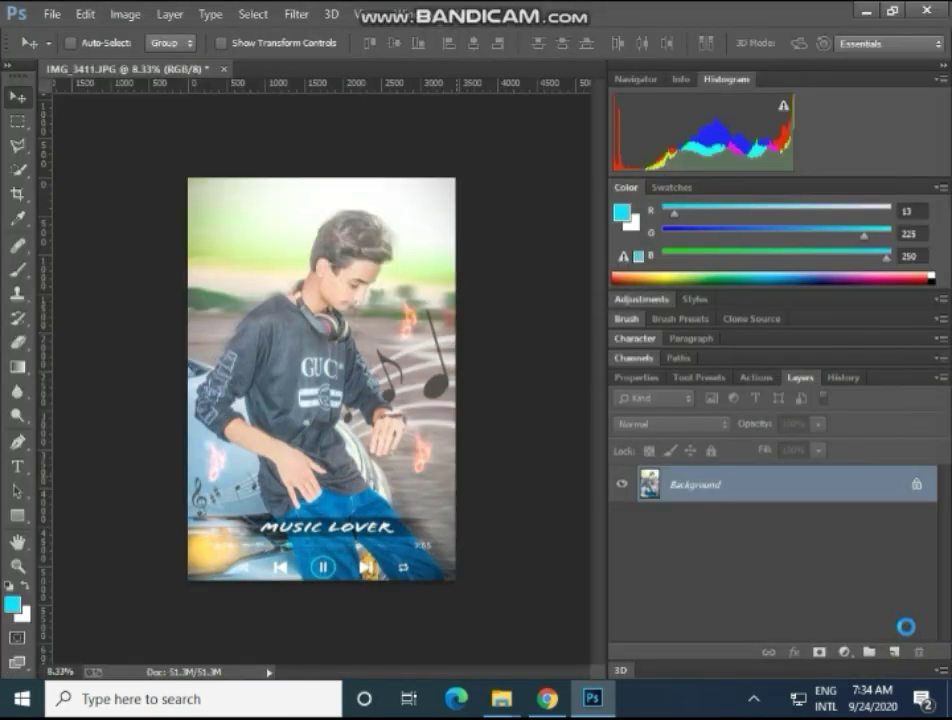